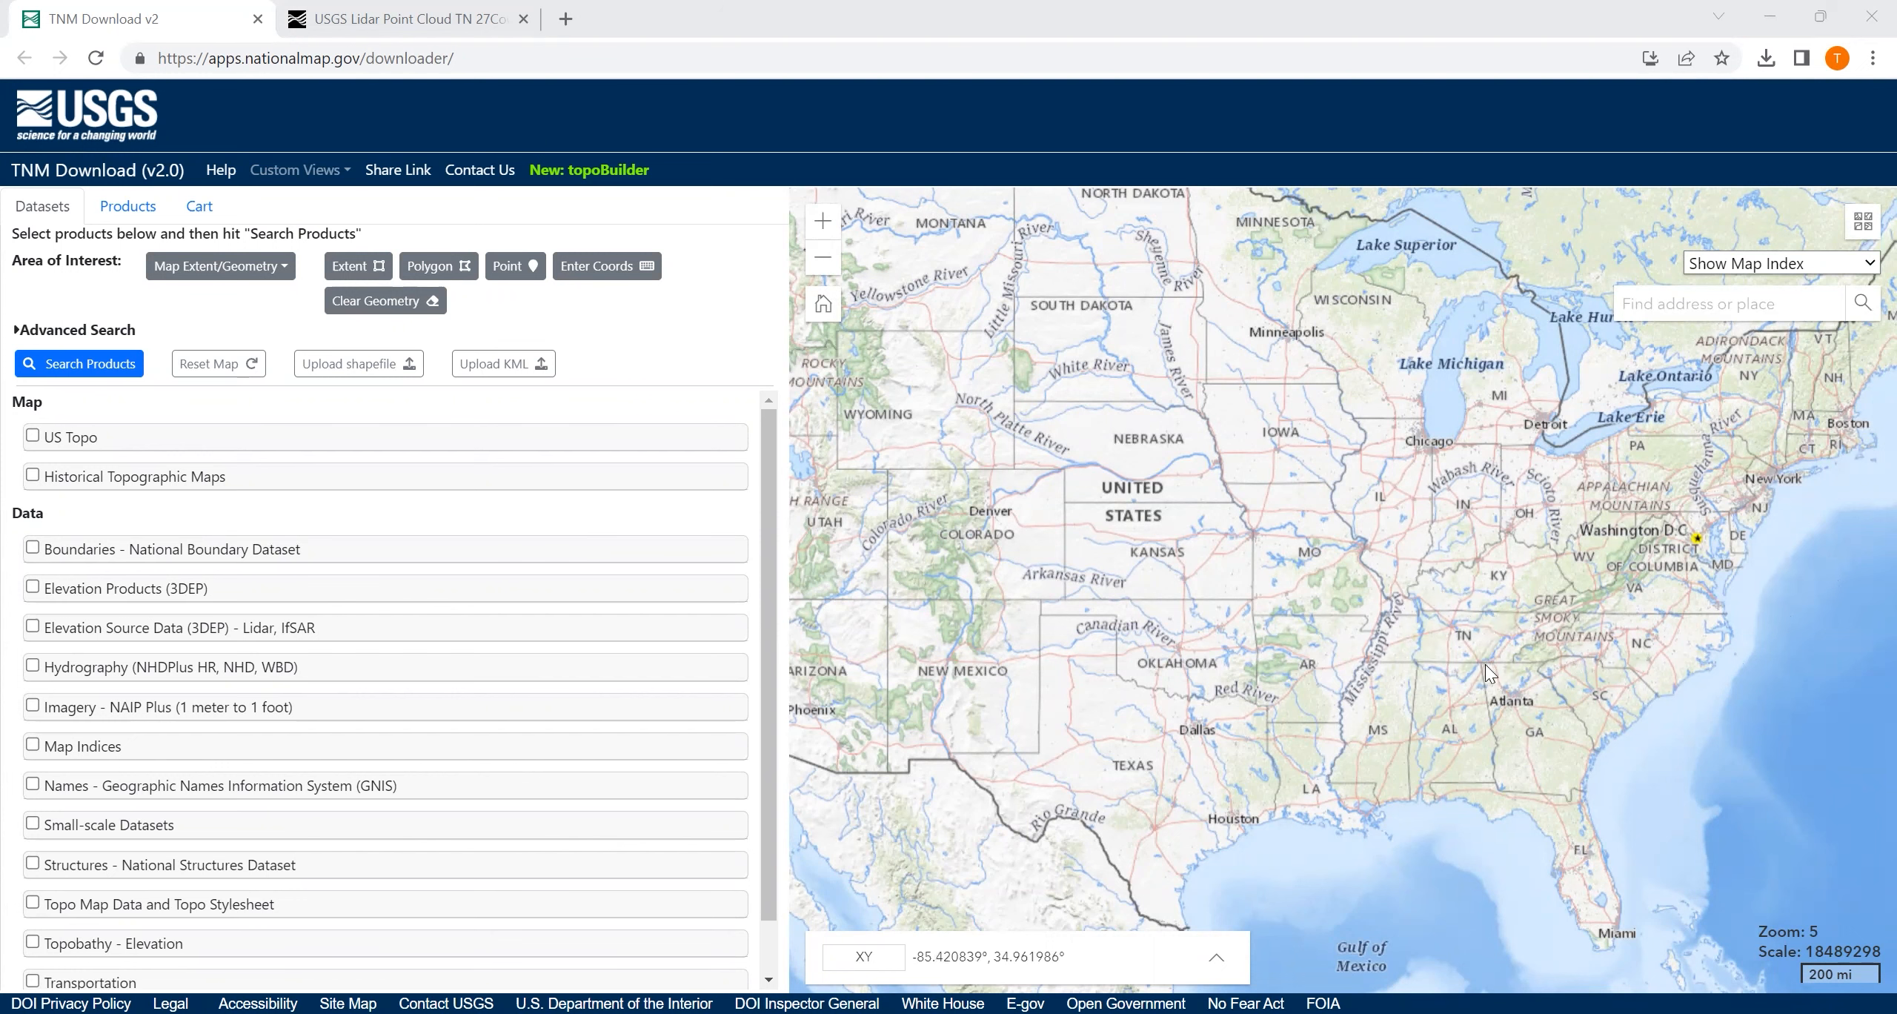
Locate the stretch of the Tennessee River northwest of Chattanooga, around Burns Bar and Jackson Bar, on the map
scroll(1489, 664, "up", 1)
scroll(1507, 674, "up", 2)
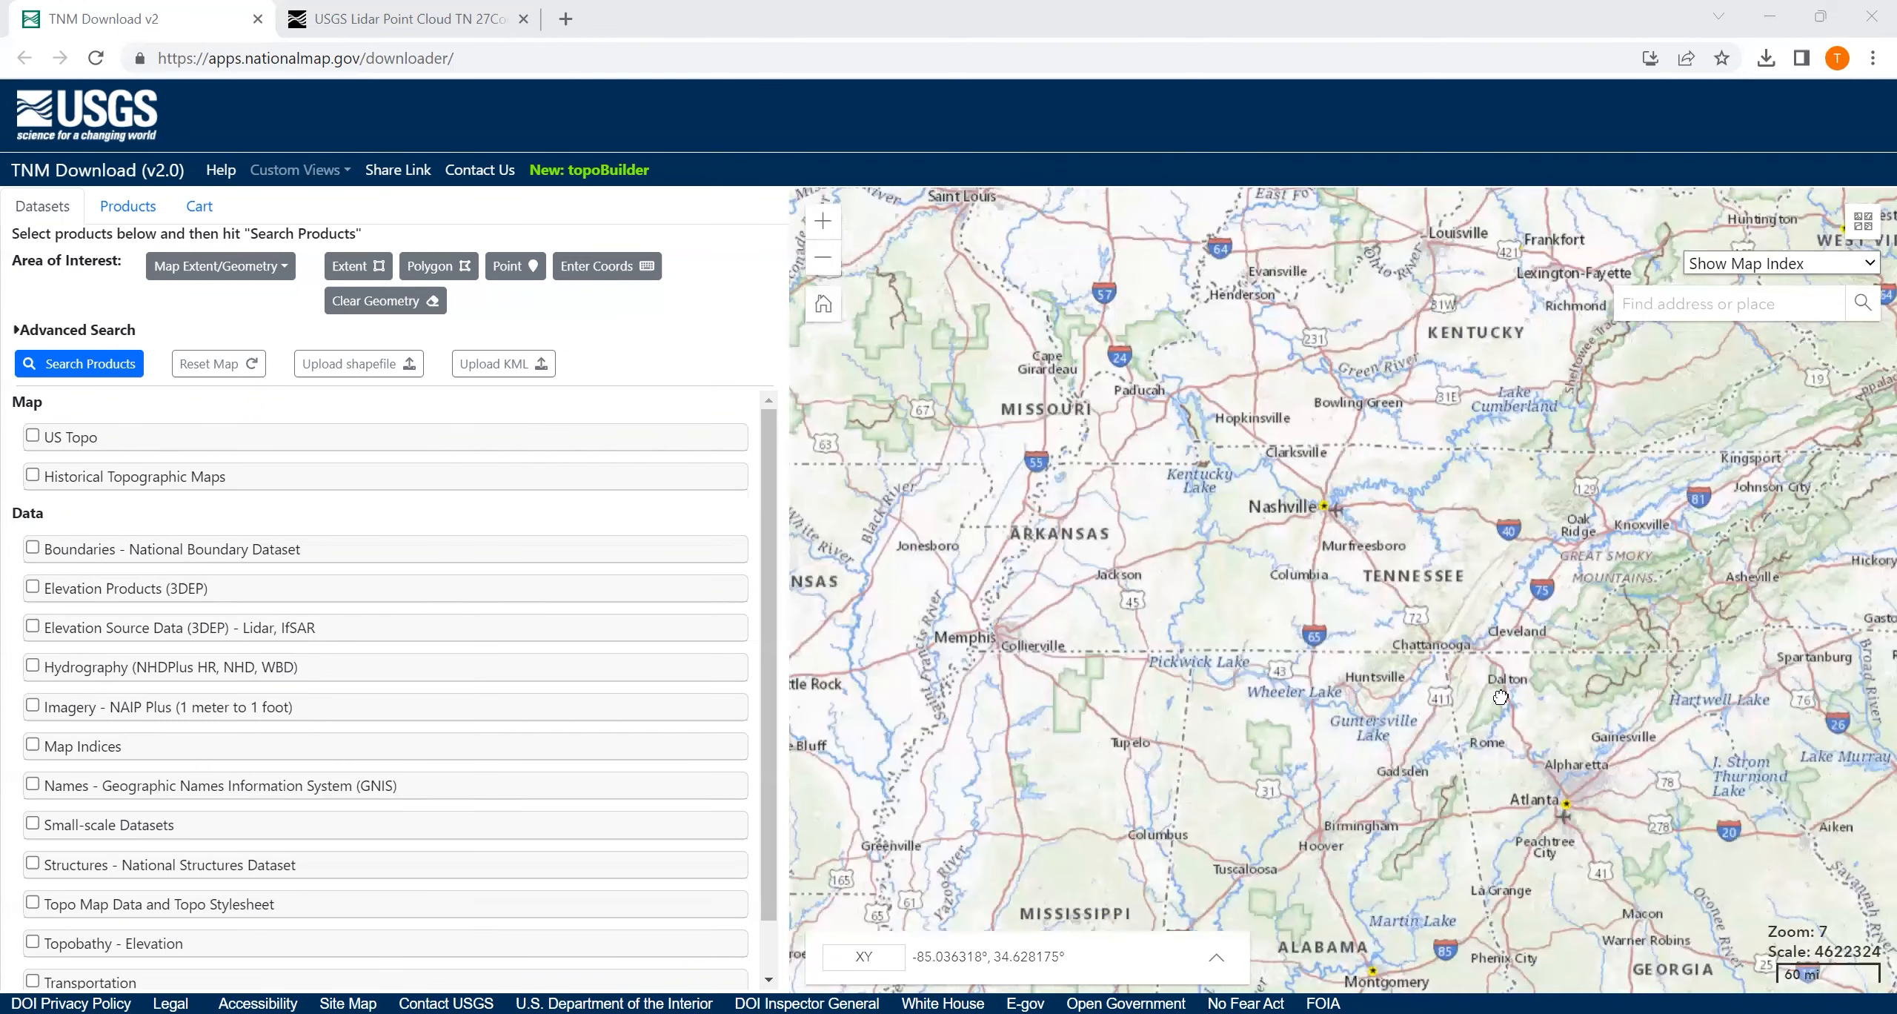
scroll(1457, 656, "up", 2)
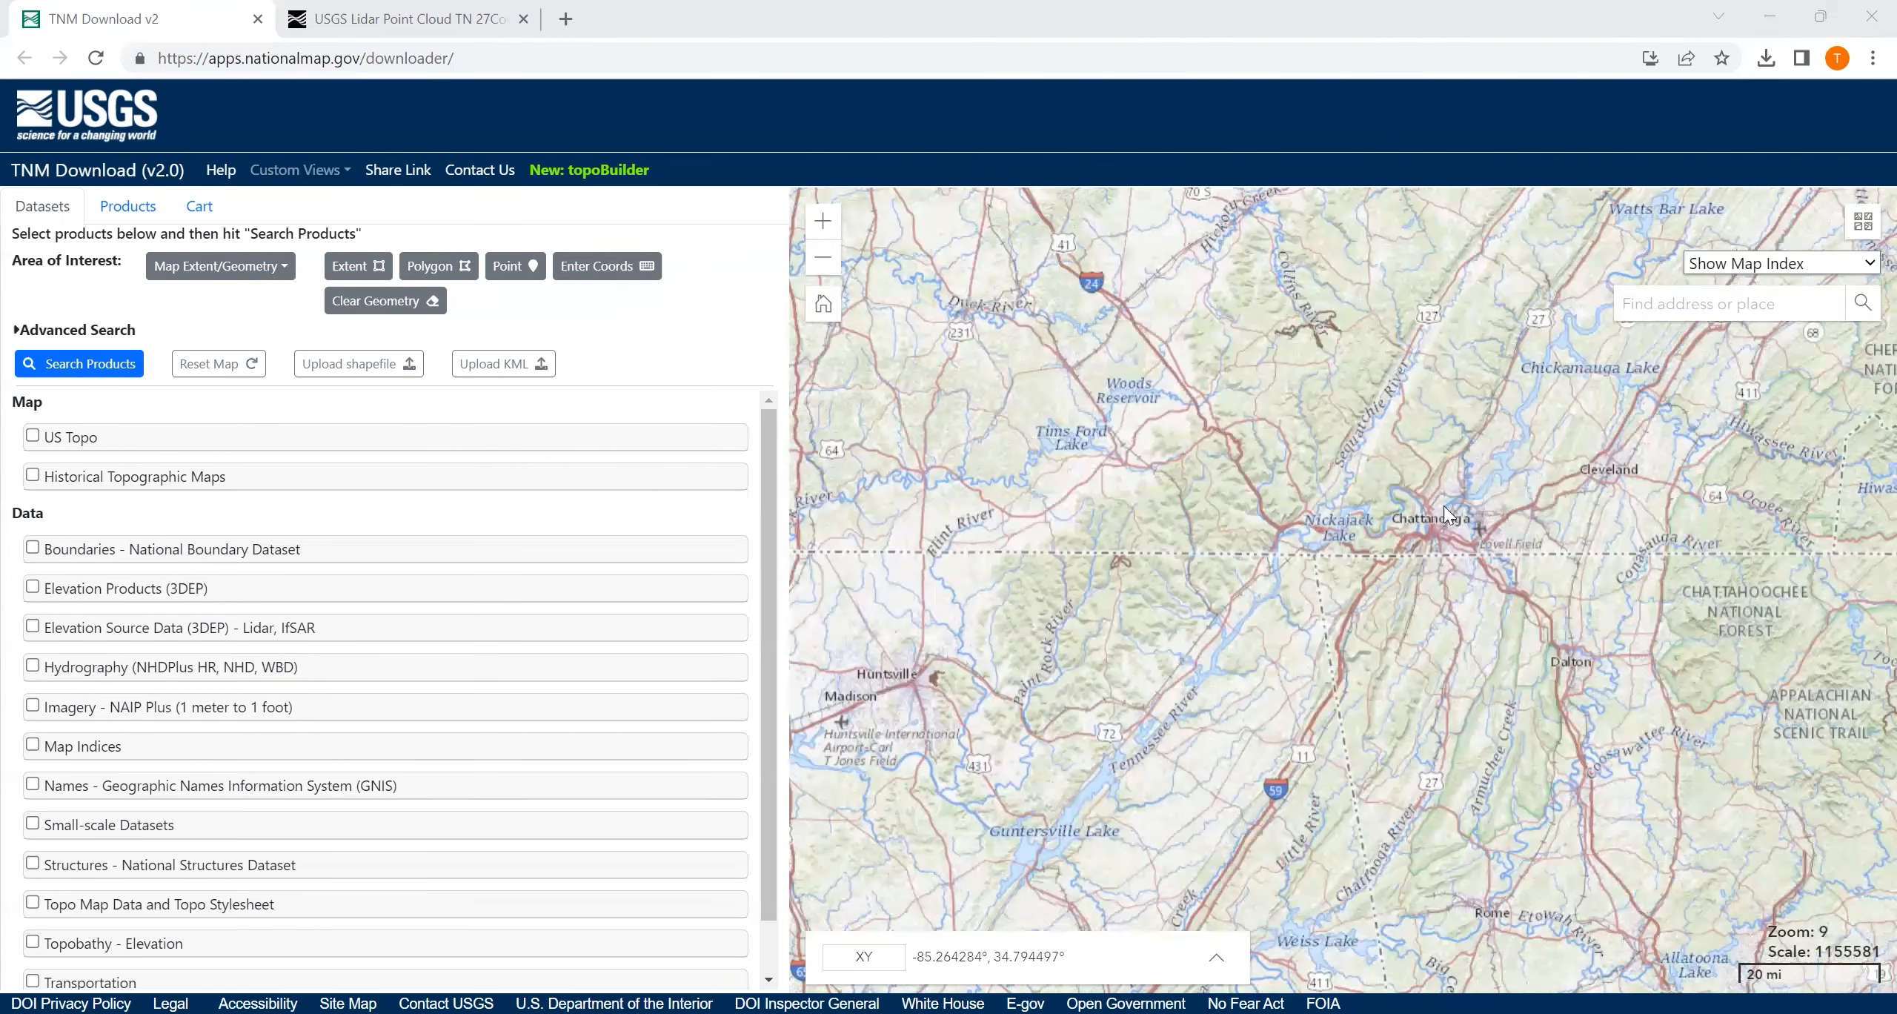
scroll(1461, 406, "up", 1)
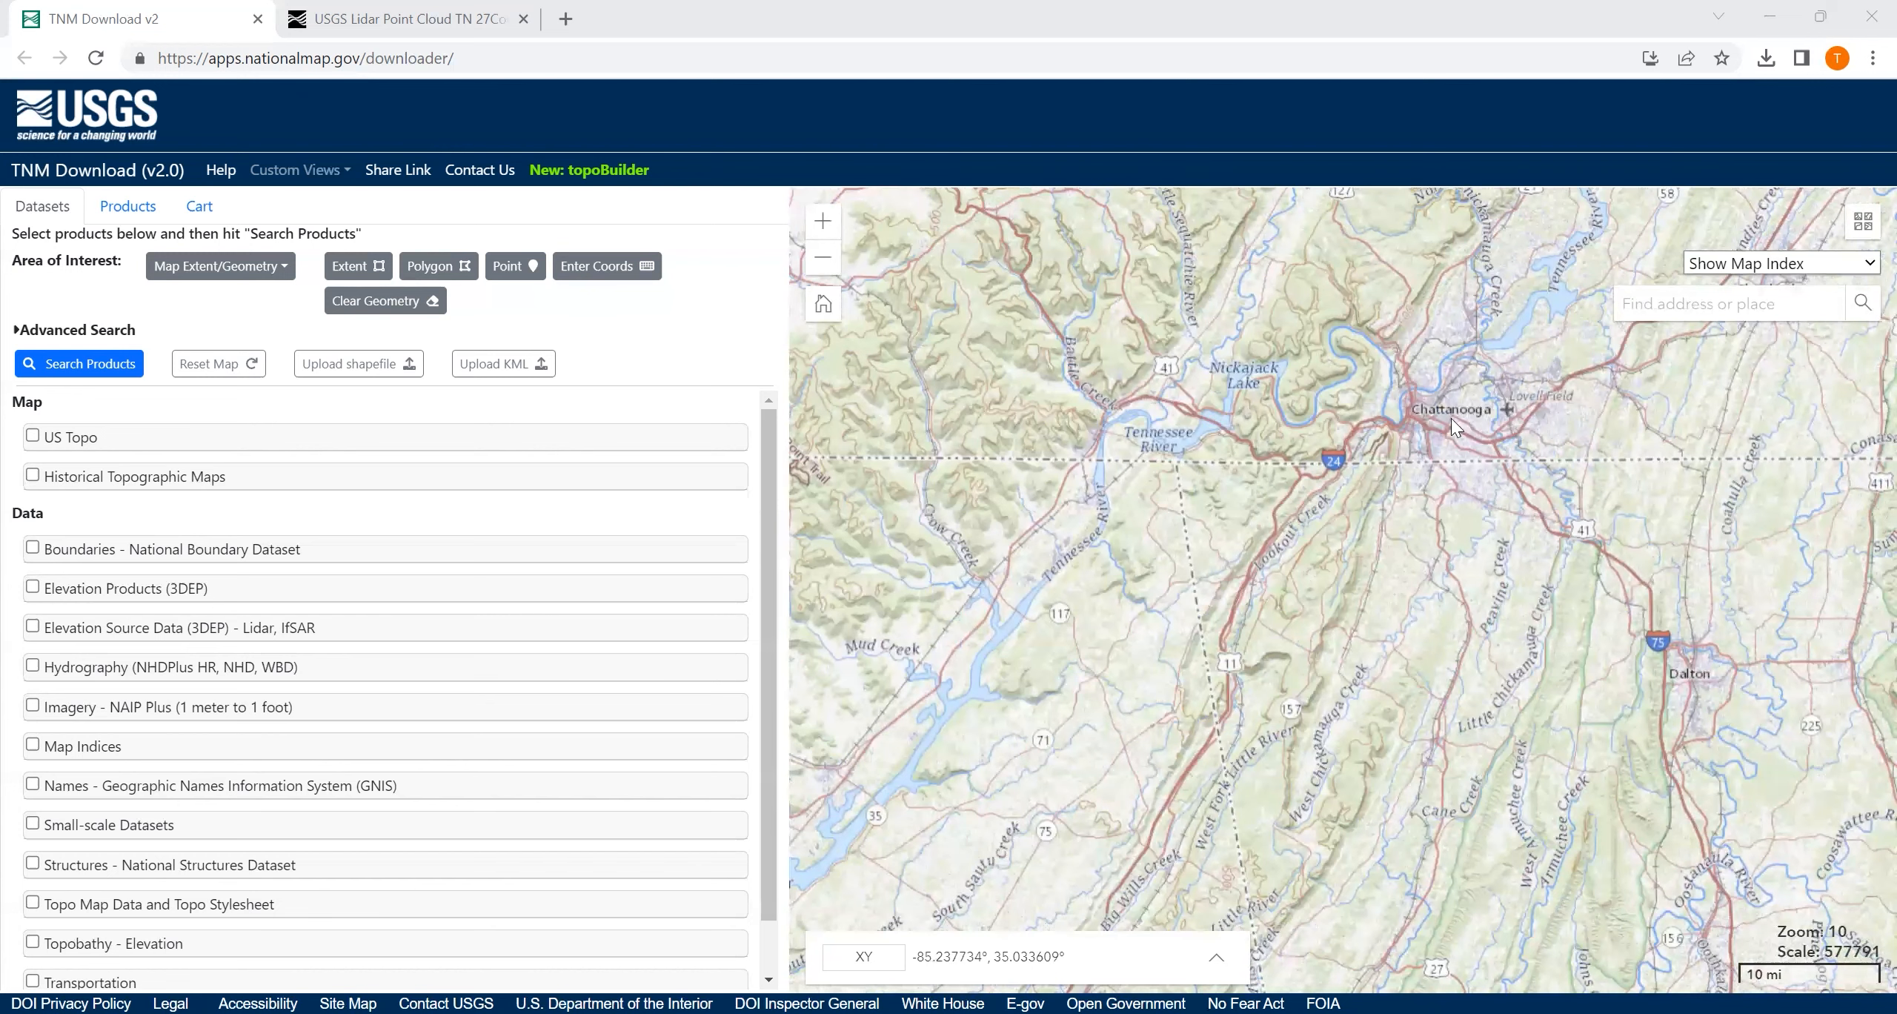
scroll(1408, 434, "up", 1)
left_click_drag(1556, 343, 1372, 513)
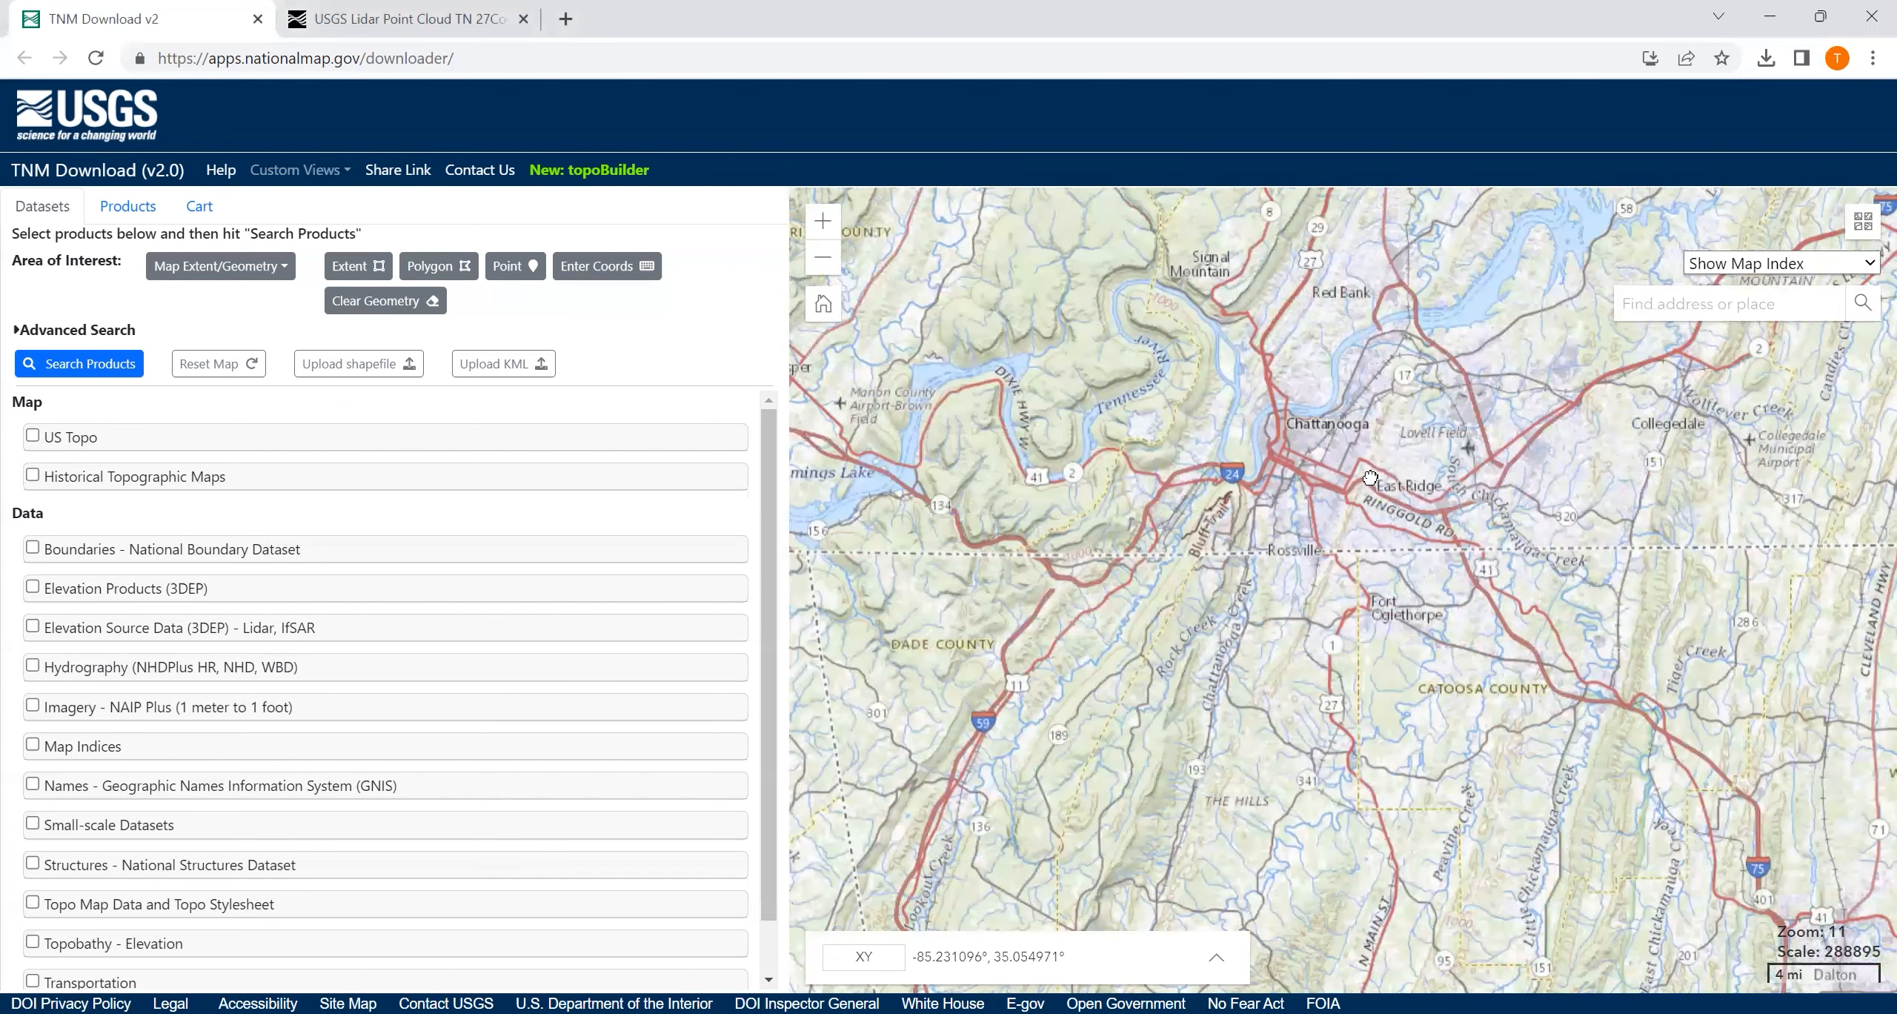
left_click_drag(1411, 413, 1371, 478)
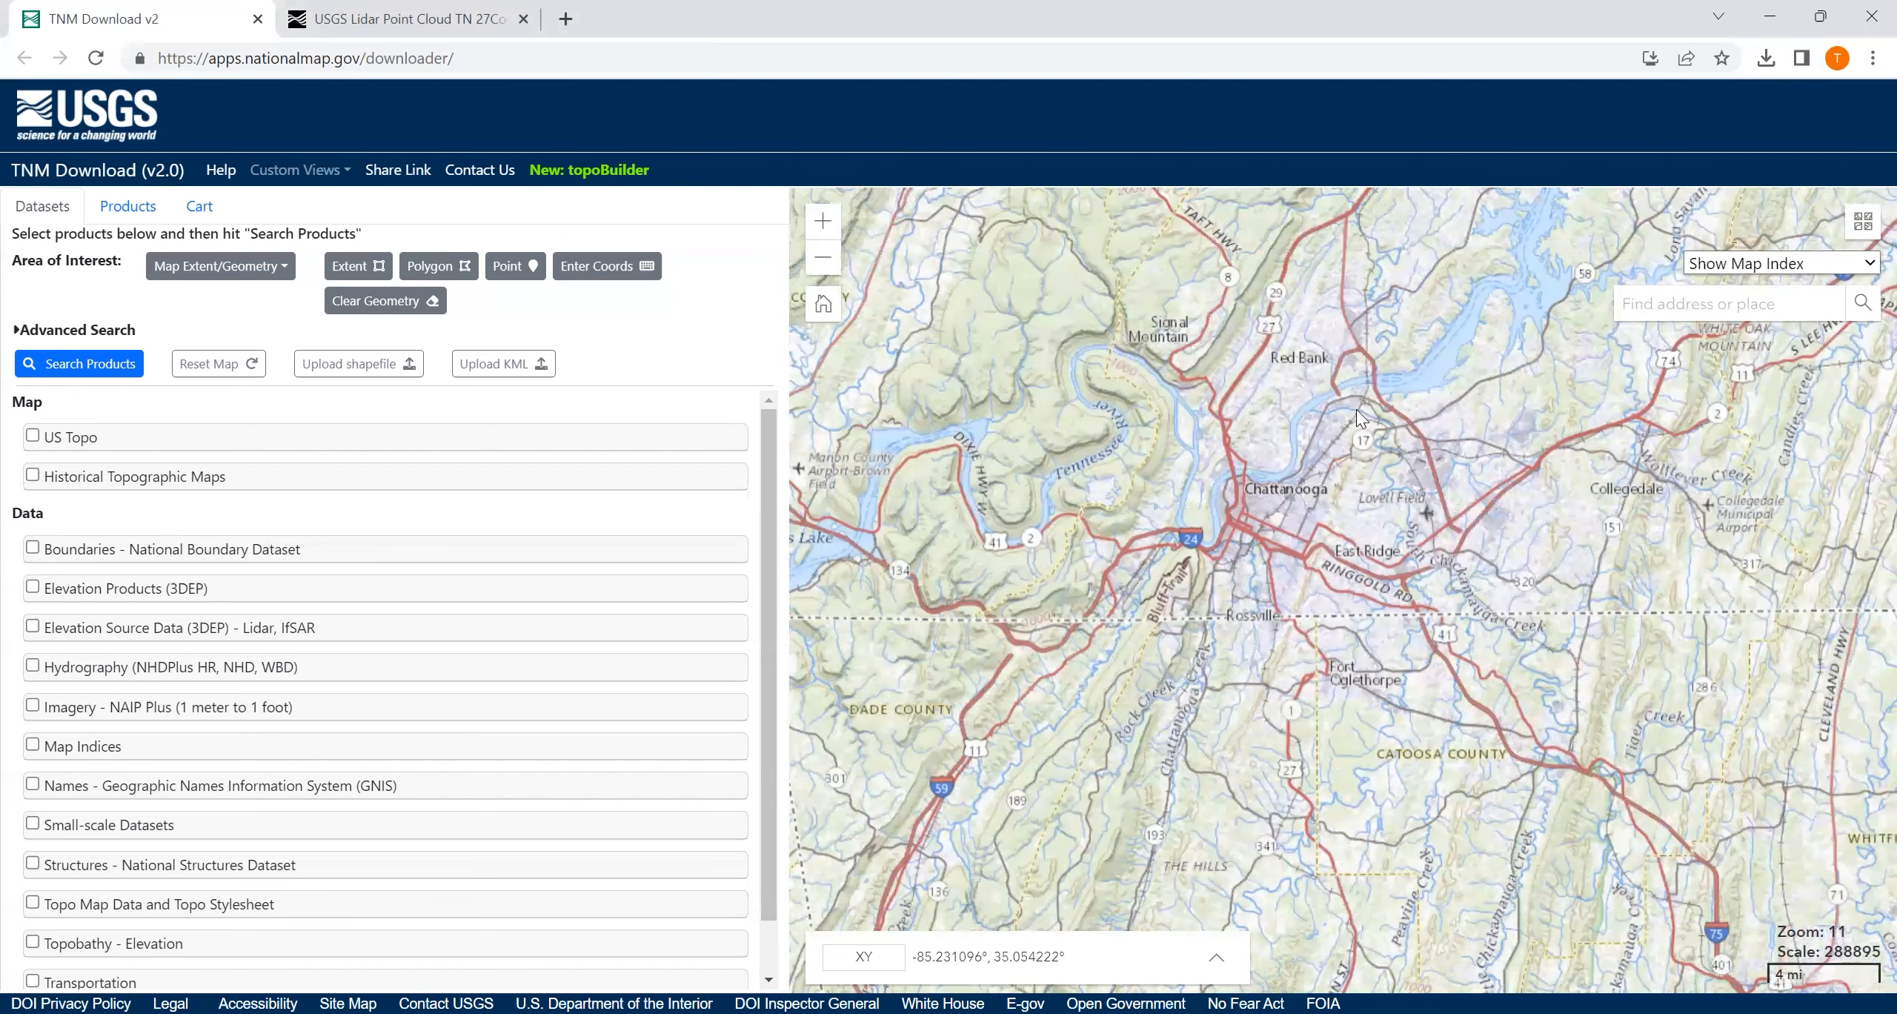
left_click_drag(1420, 352, 1459, 363)
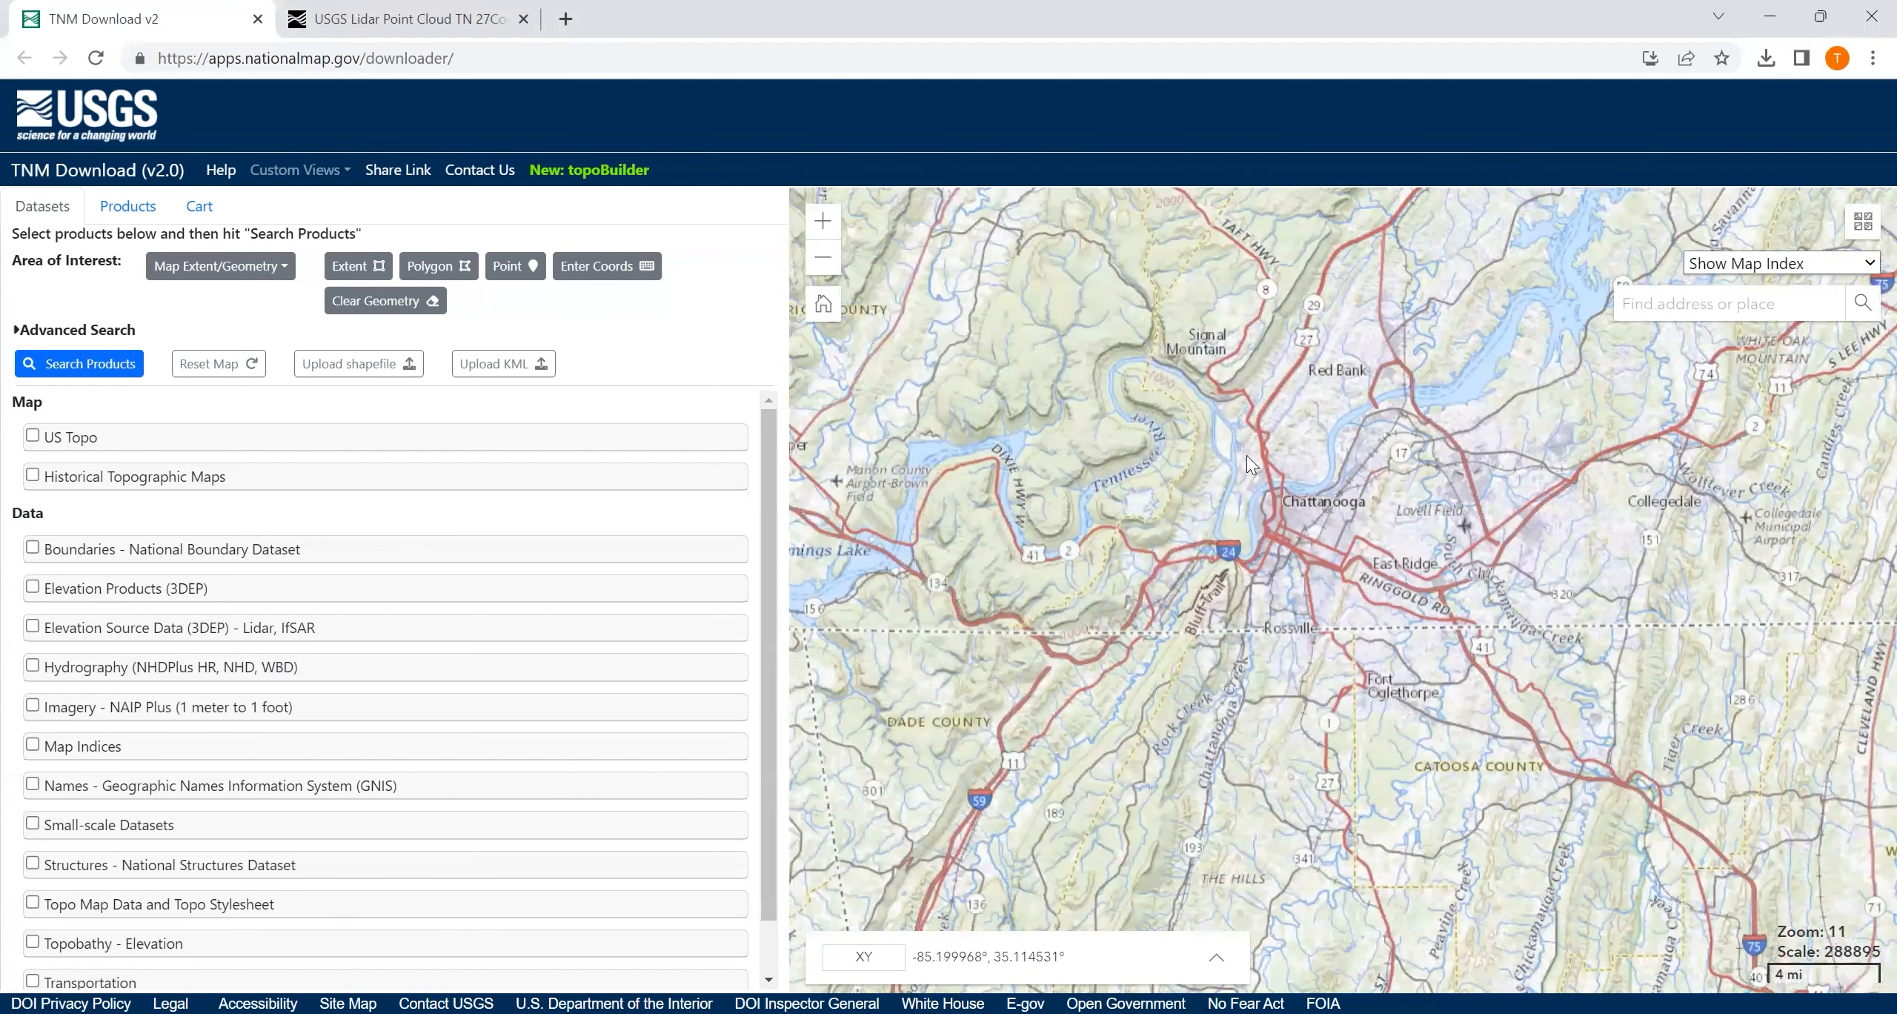
scroll(1215, 428, "up", 1)
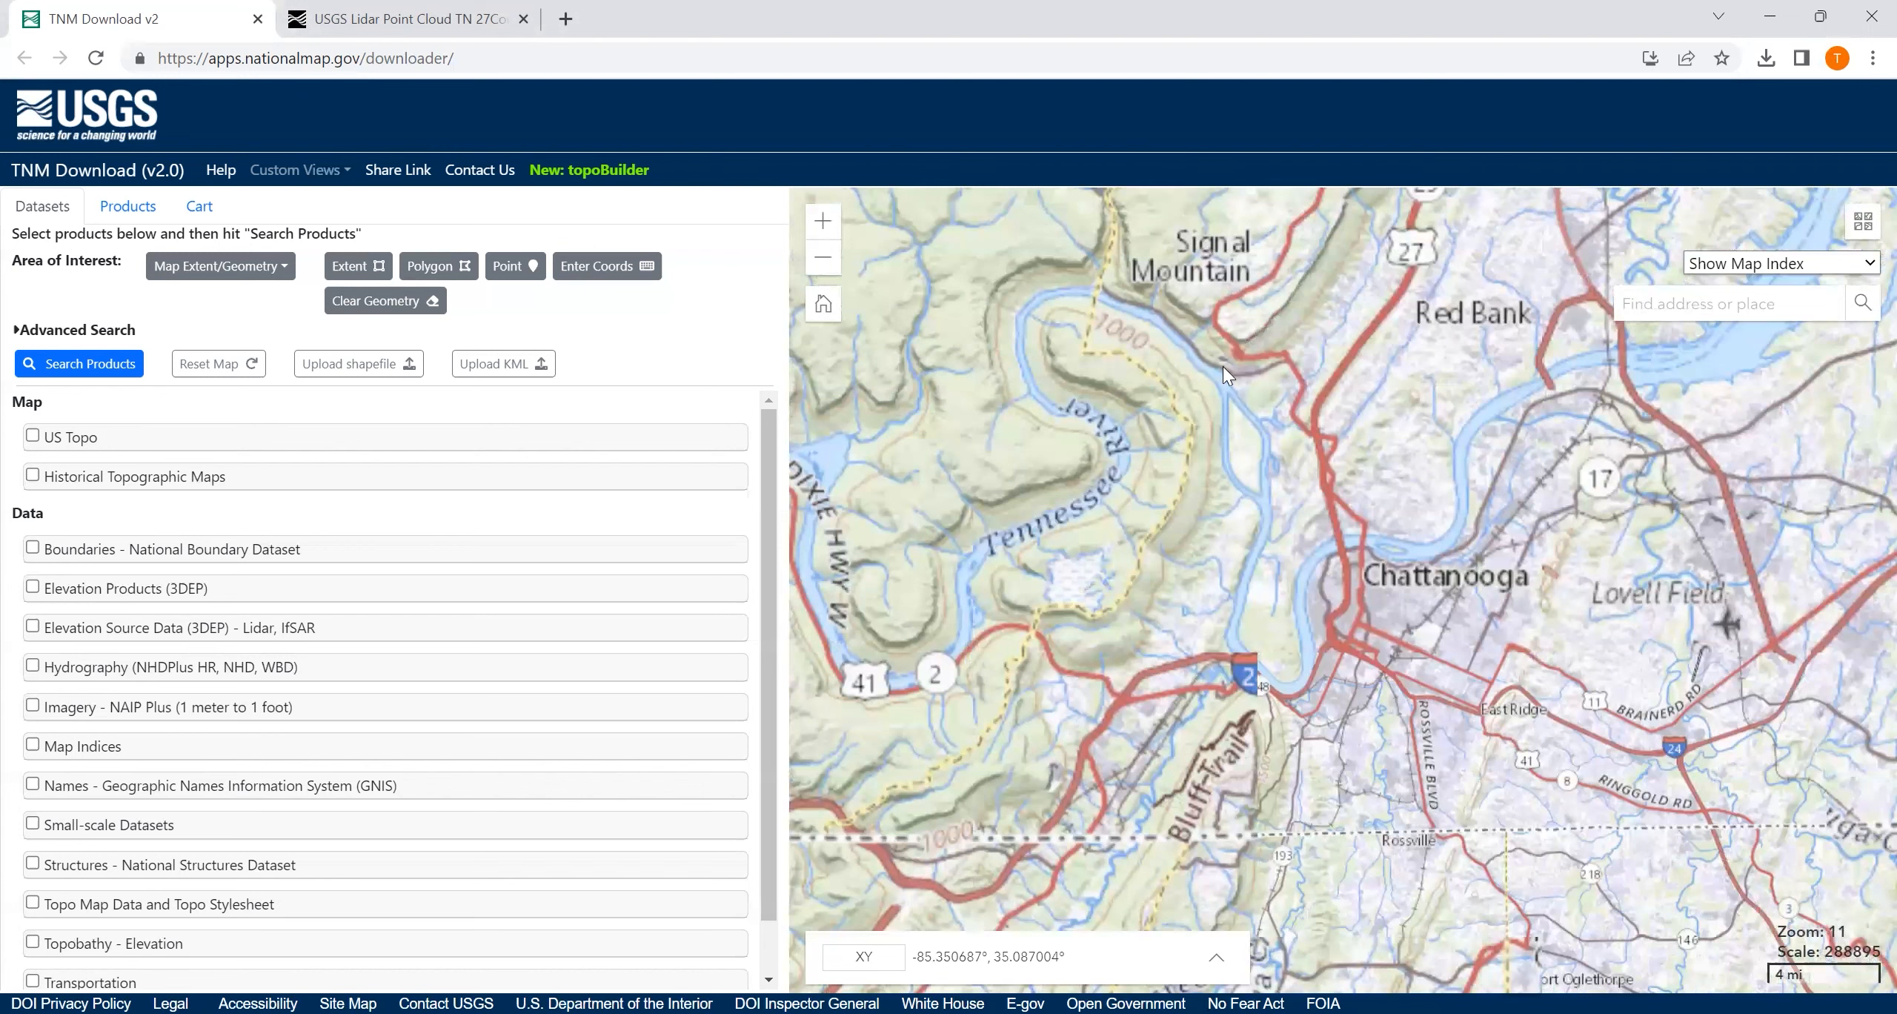
scroll(1233, 407, "up", 3)
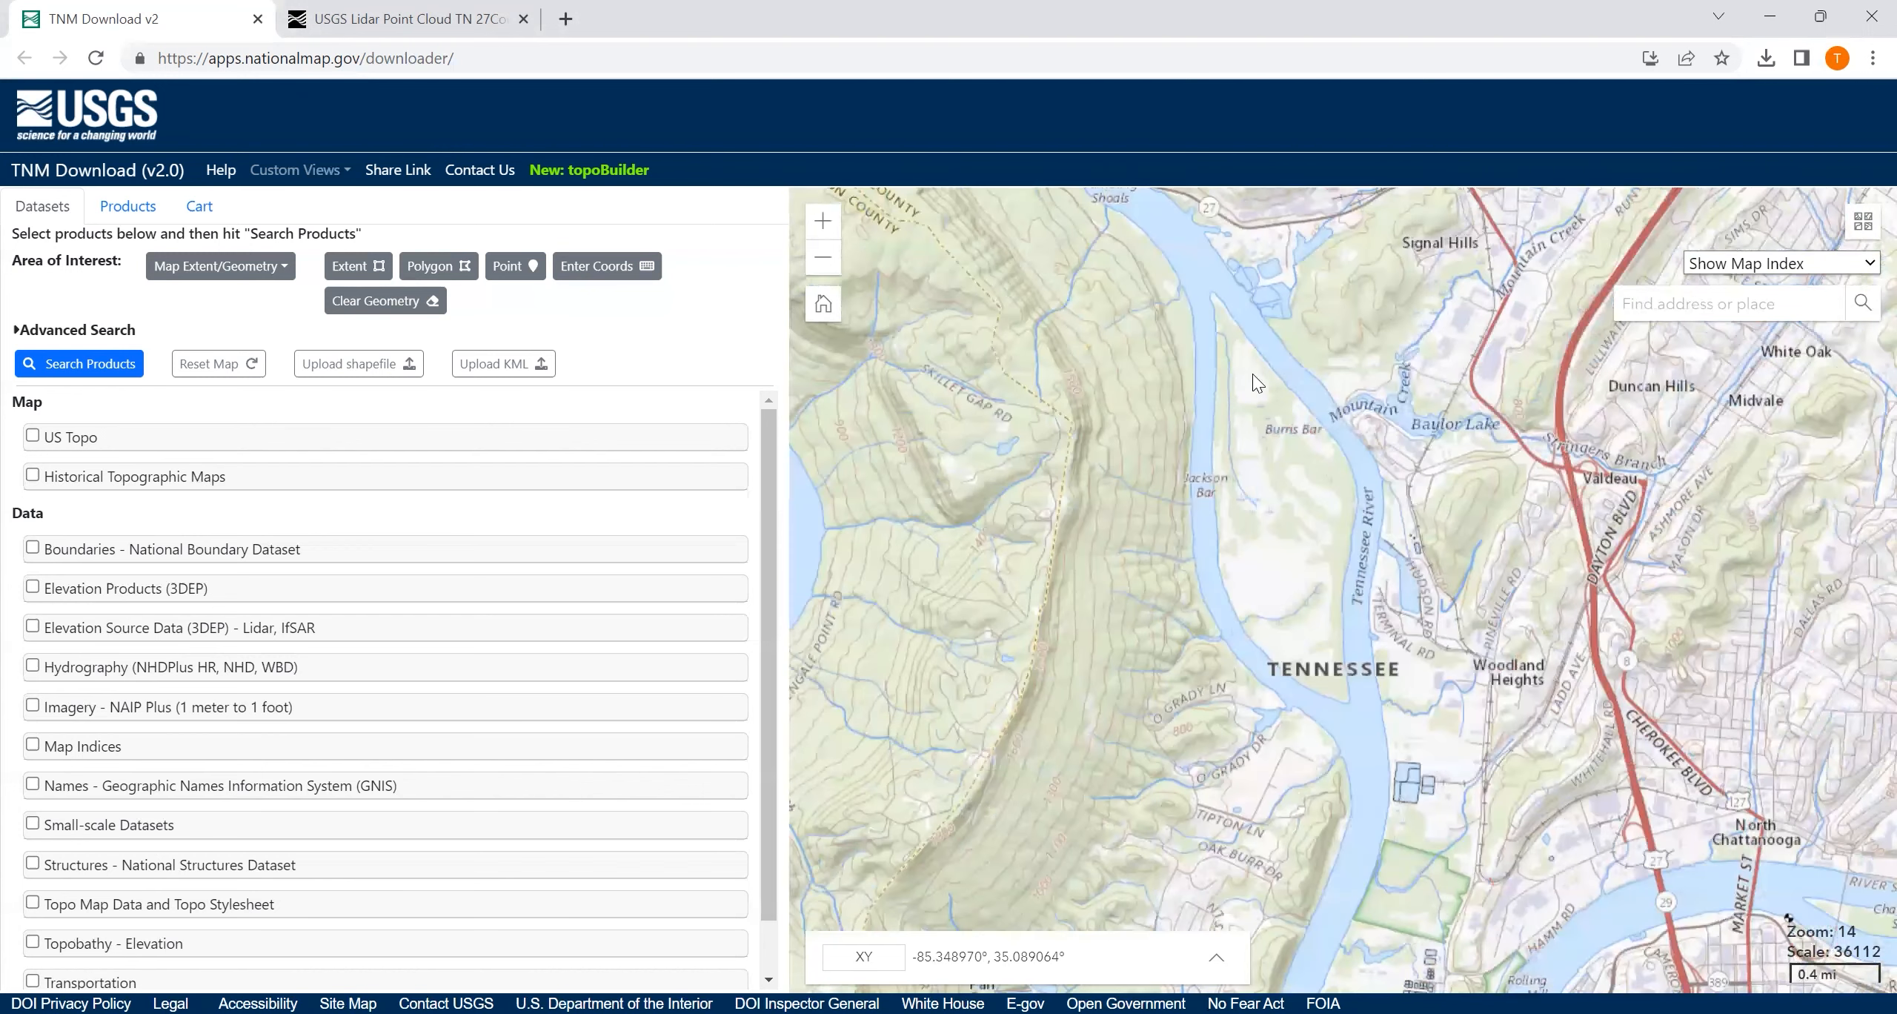
scroll(1253, 373, "up", 1)
scroll(1257, 424, "down", 1)
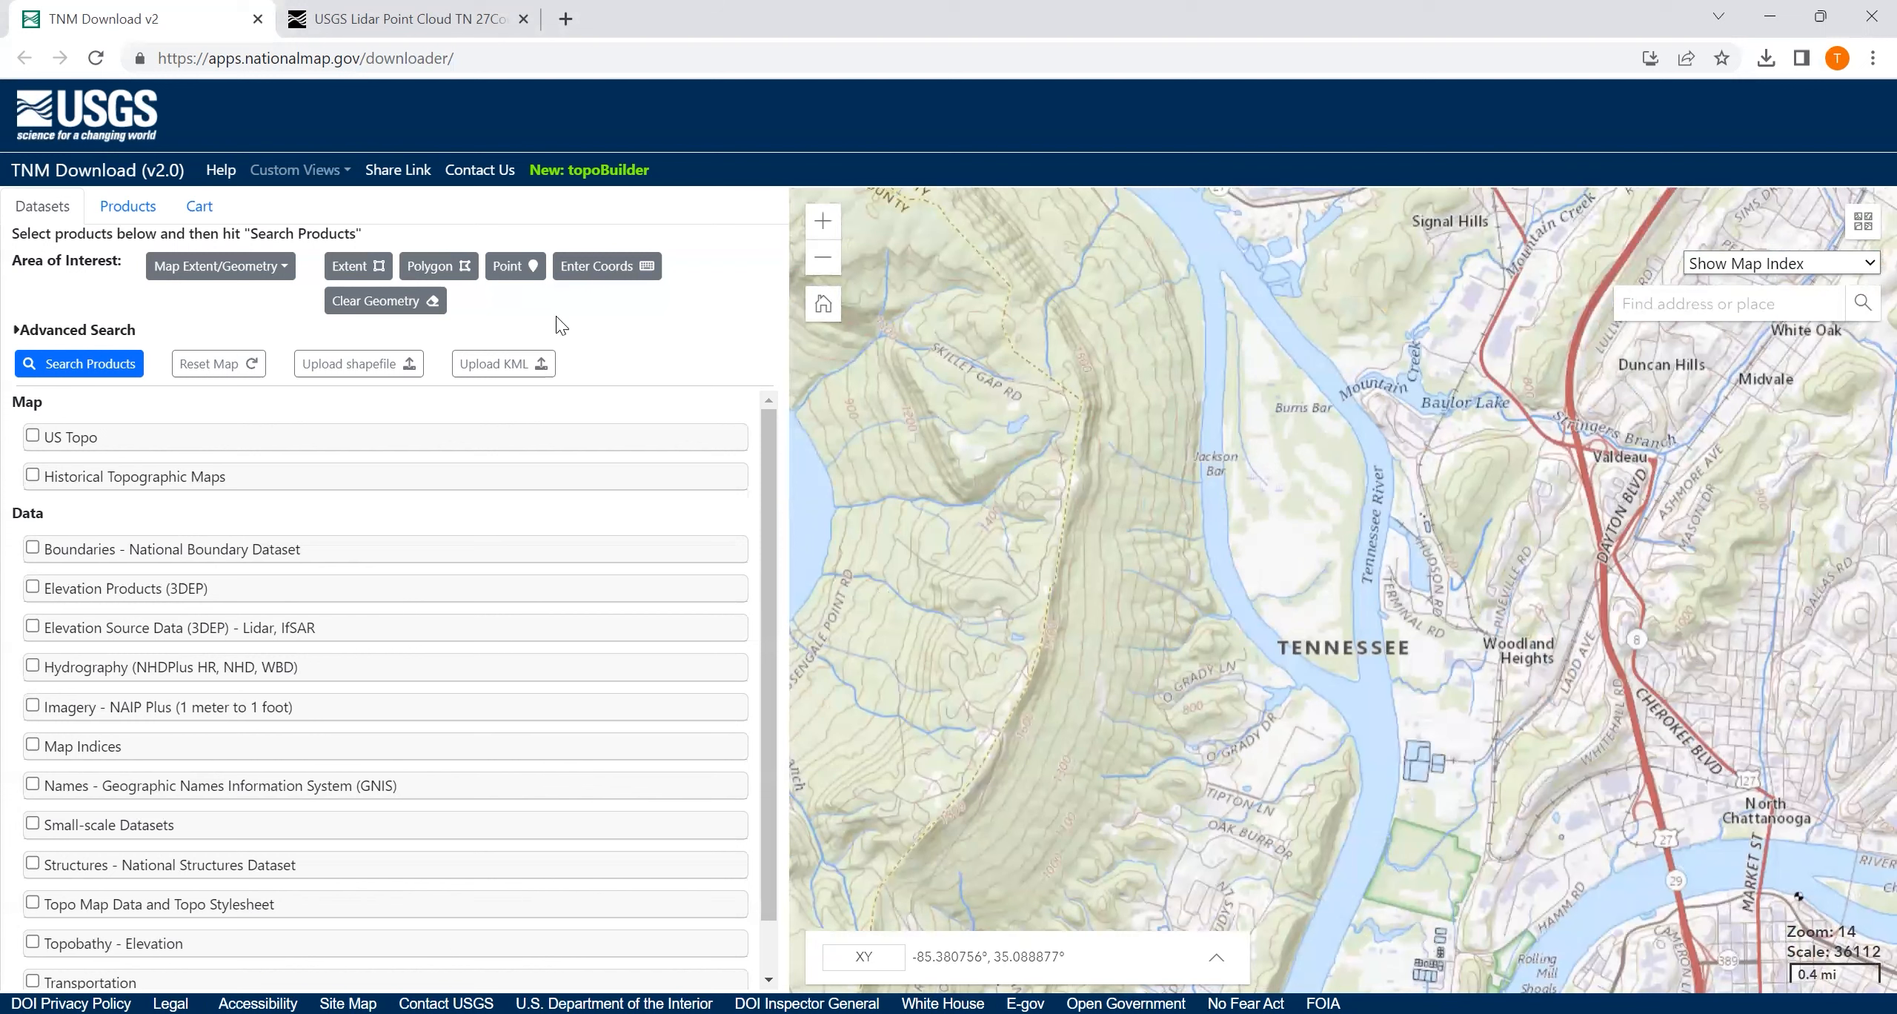
Draw a four-sided polygon as area of interest around the Tennessee River stretch with Burns Bar, from Signal Hills down to Woodland Heights
left_click(455, 271)
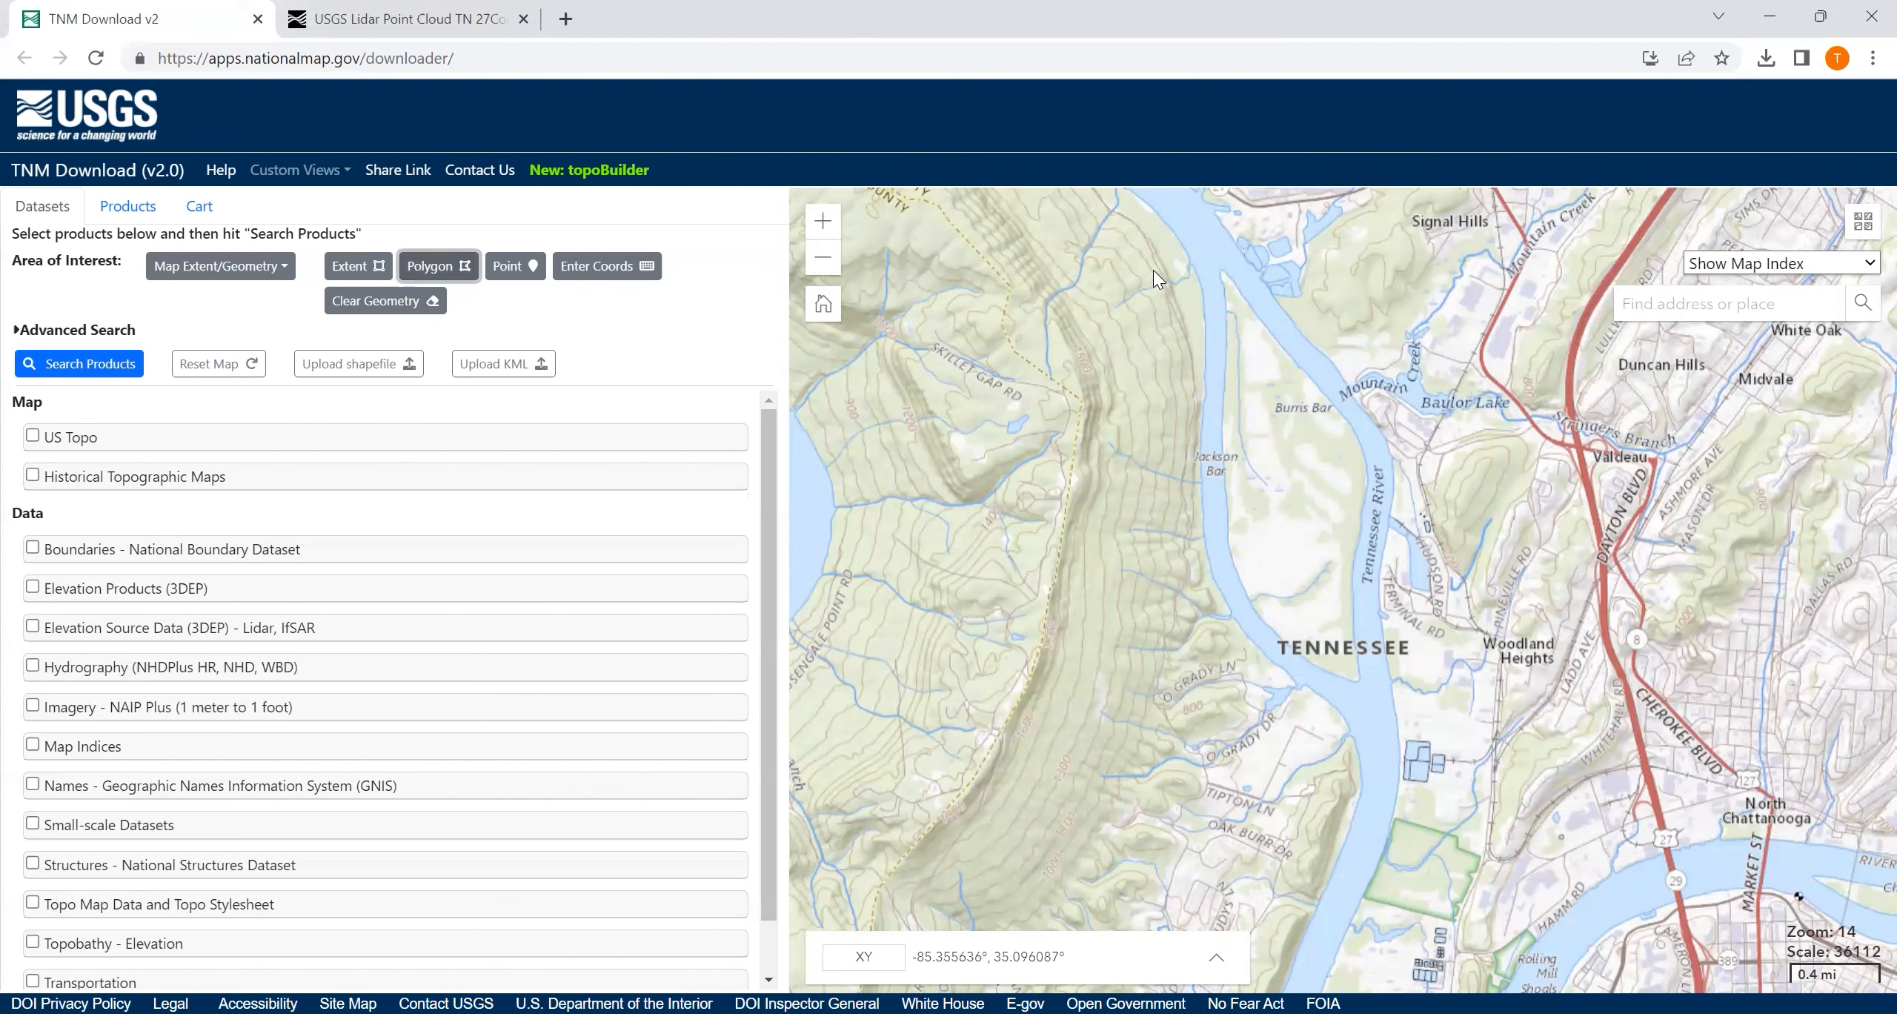
left_click(1118, 240)
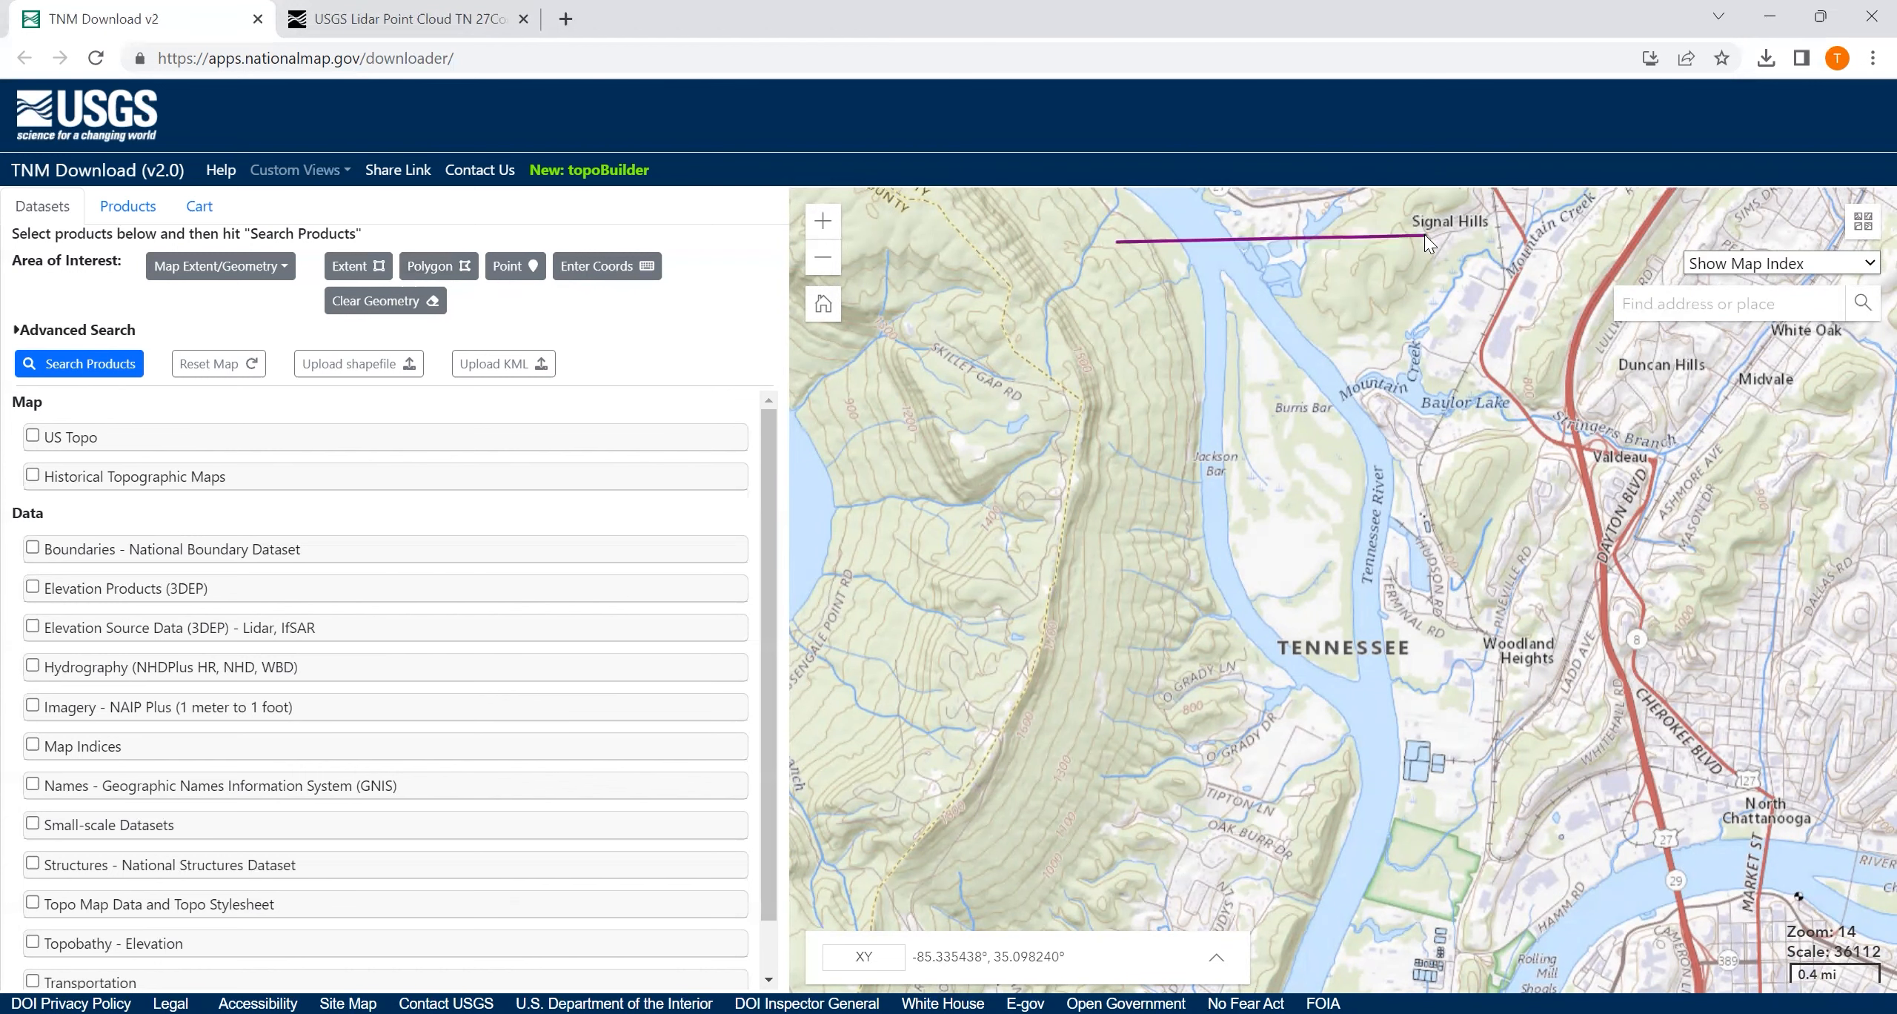
left_click(1486, 242)
double_click(1486, 717)
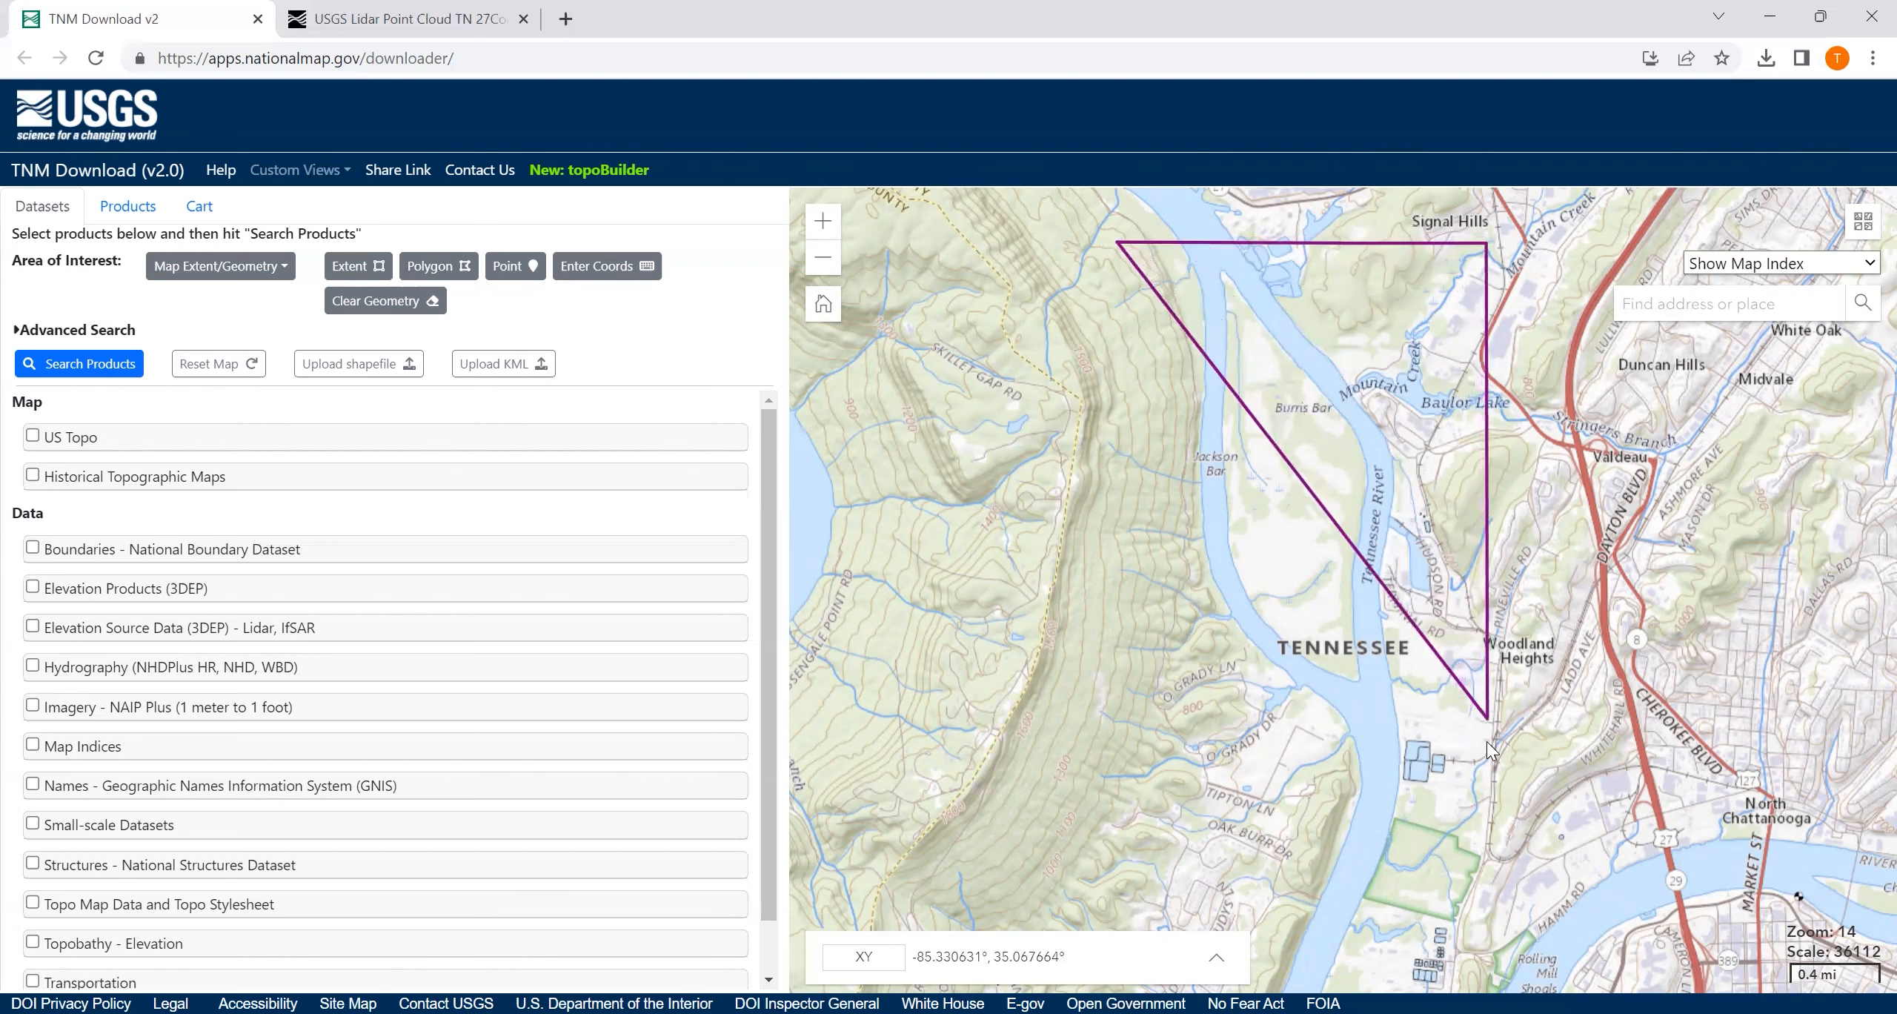
left_click(1488, 765)
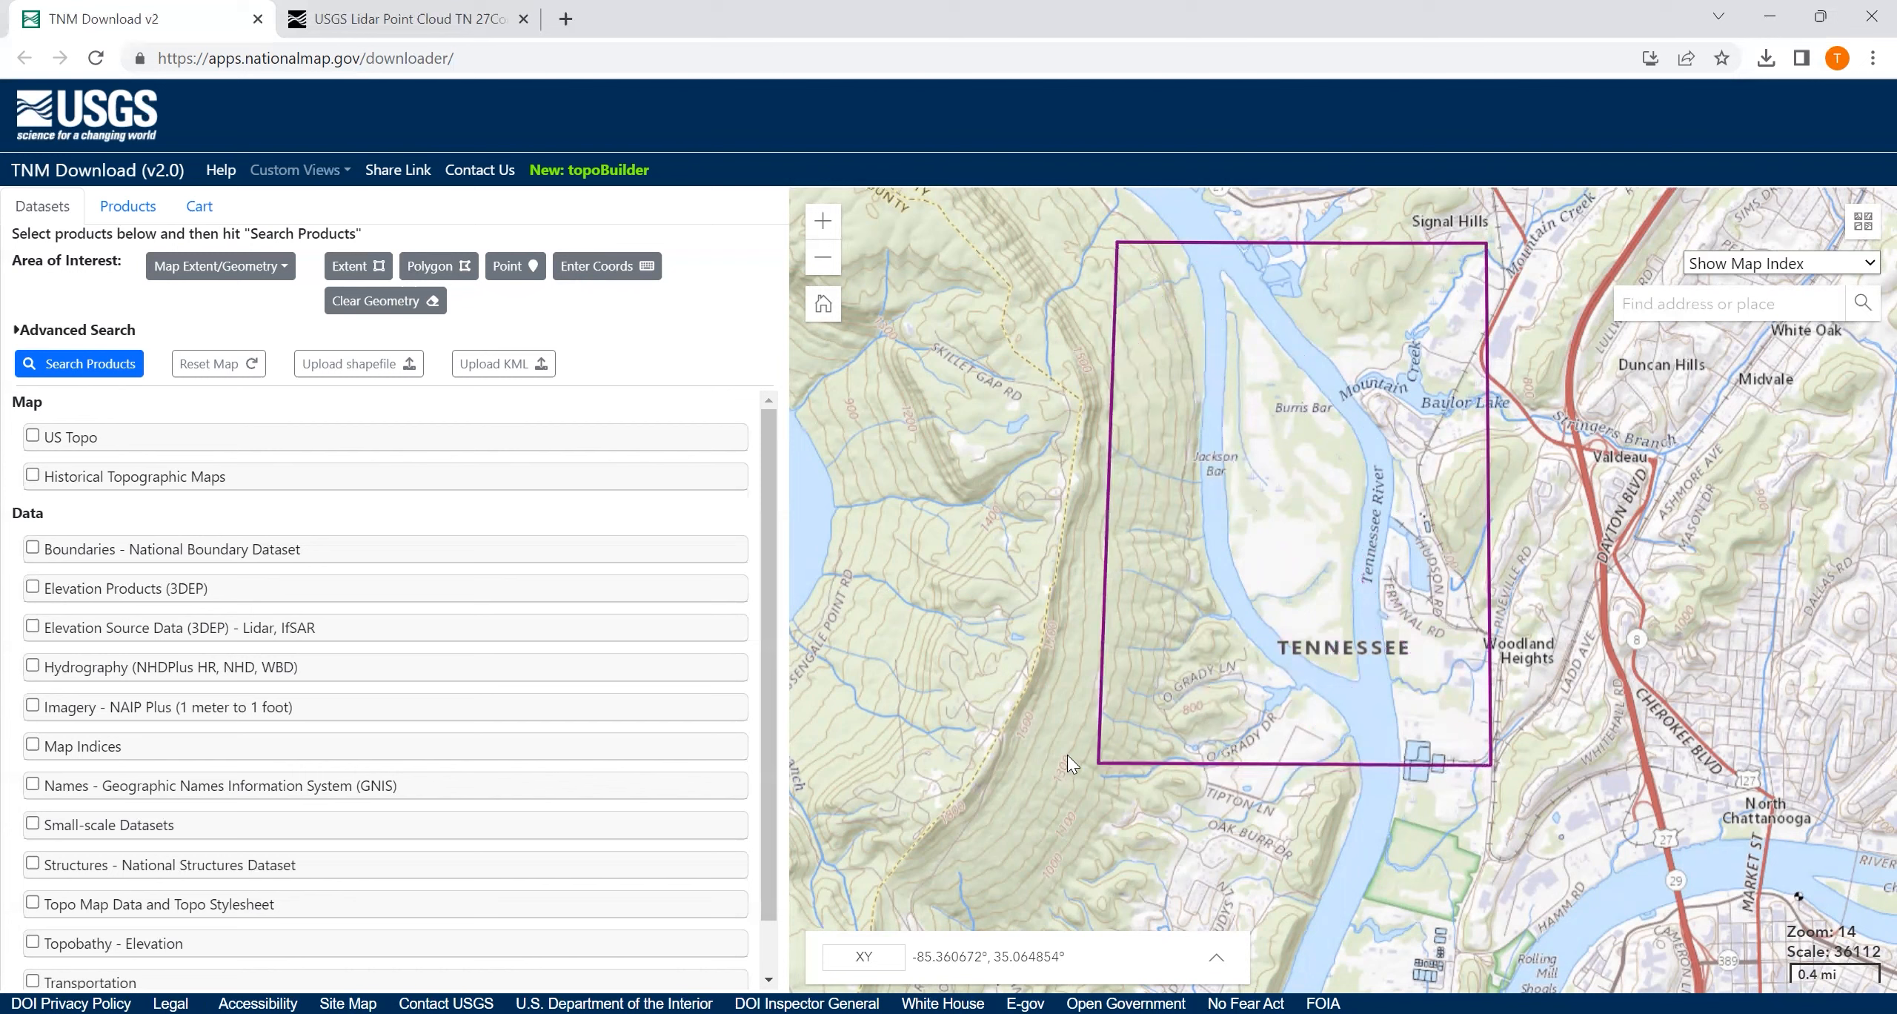
double_click(1110, 759)
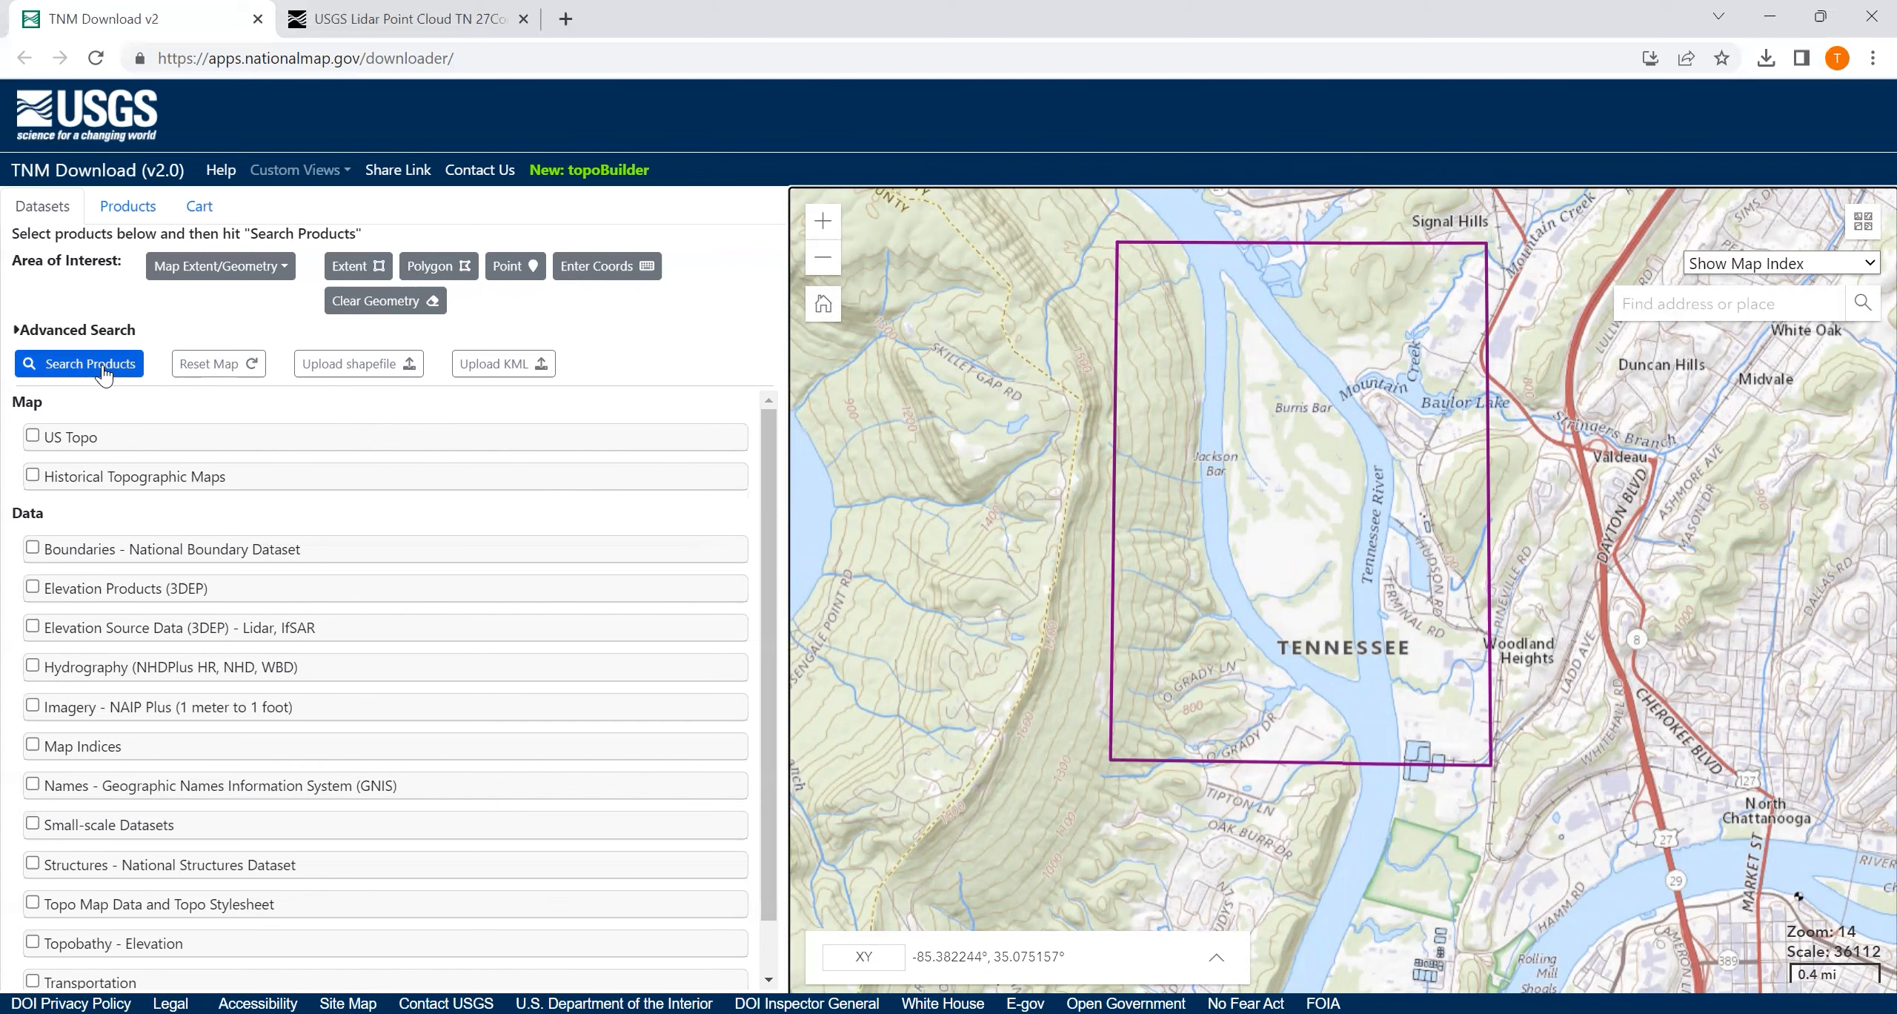
Select Elevation Source Data (3DEP) - Lidar, IfSAR with the Lidar Point Cloud (LPC) subcategory and search for products within the polygon
left_click(51, 364)
scroll(741, 722, "down", 1)
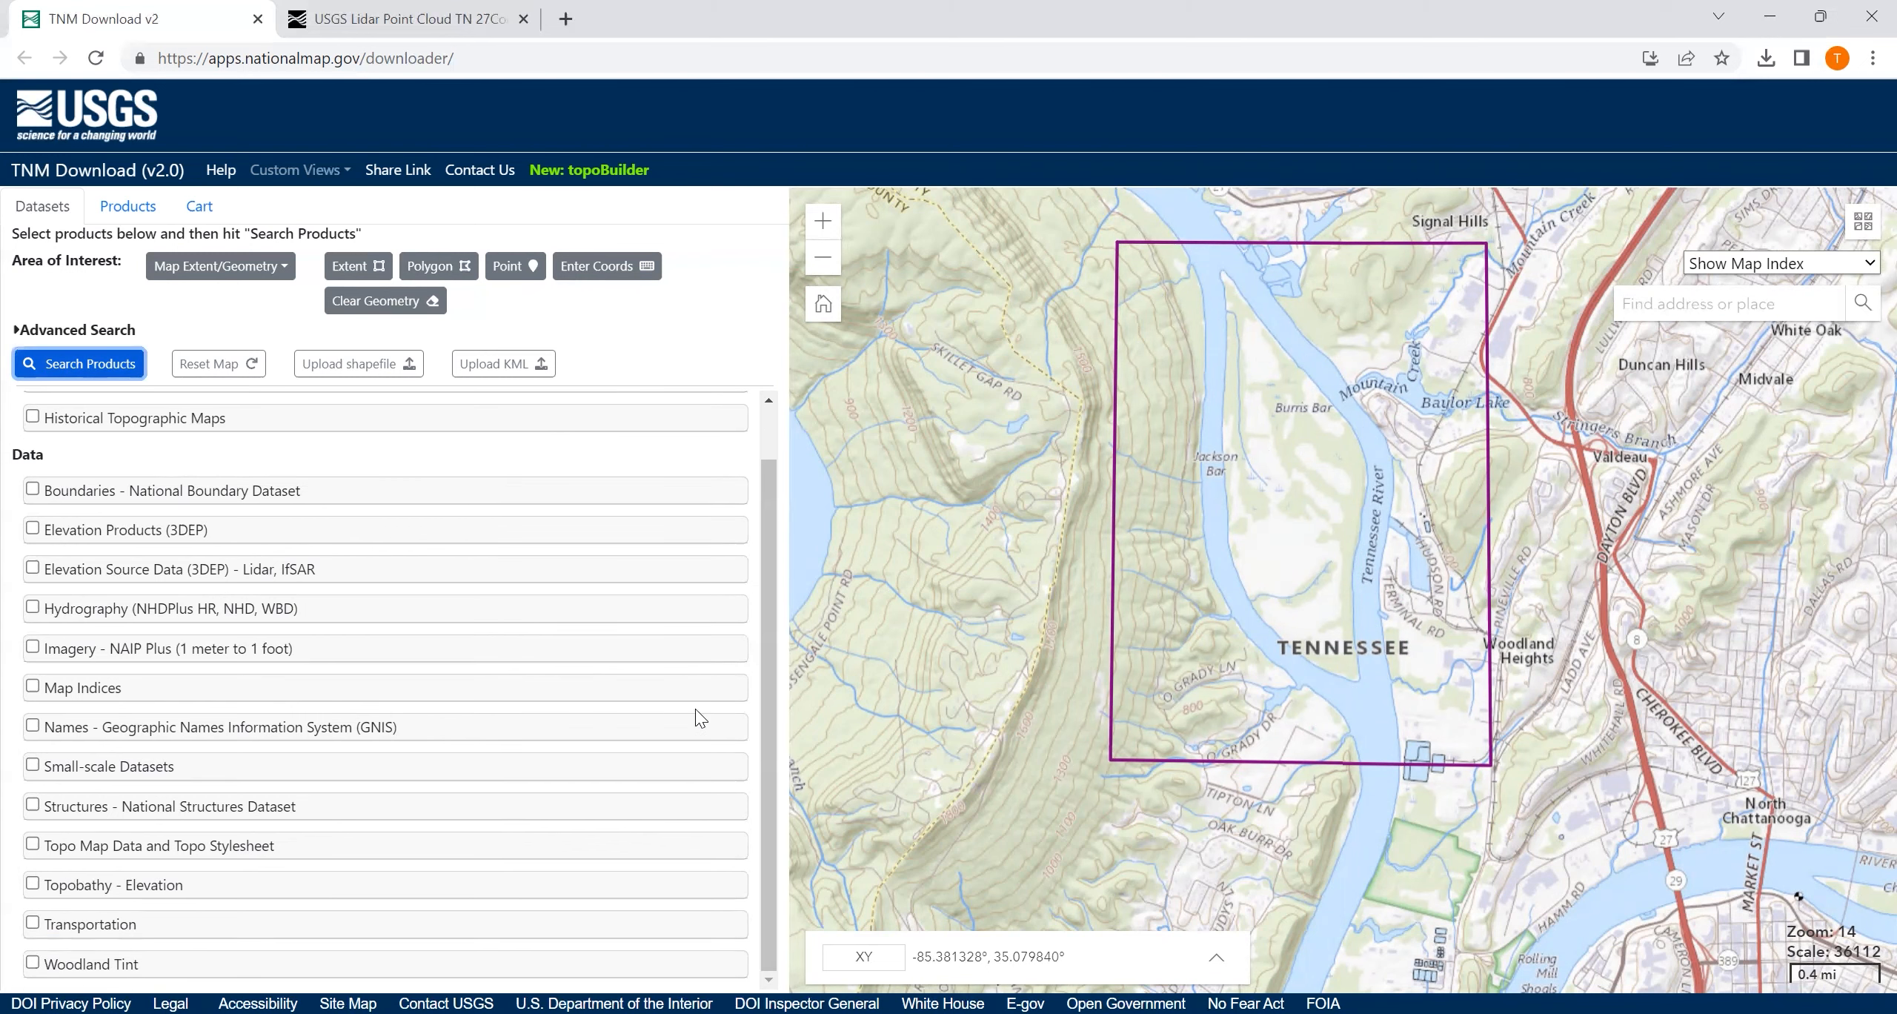
left_click(32, 567)
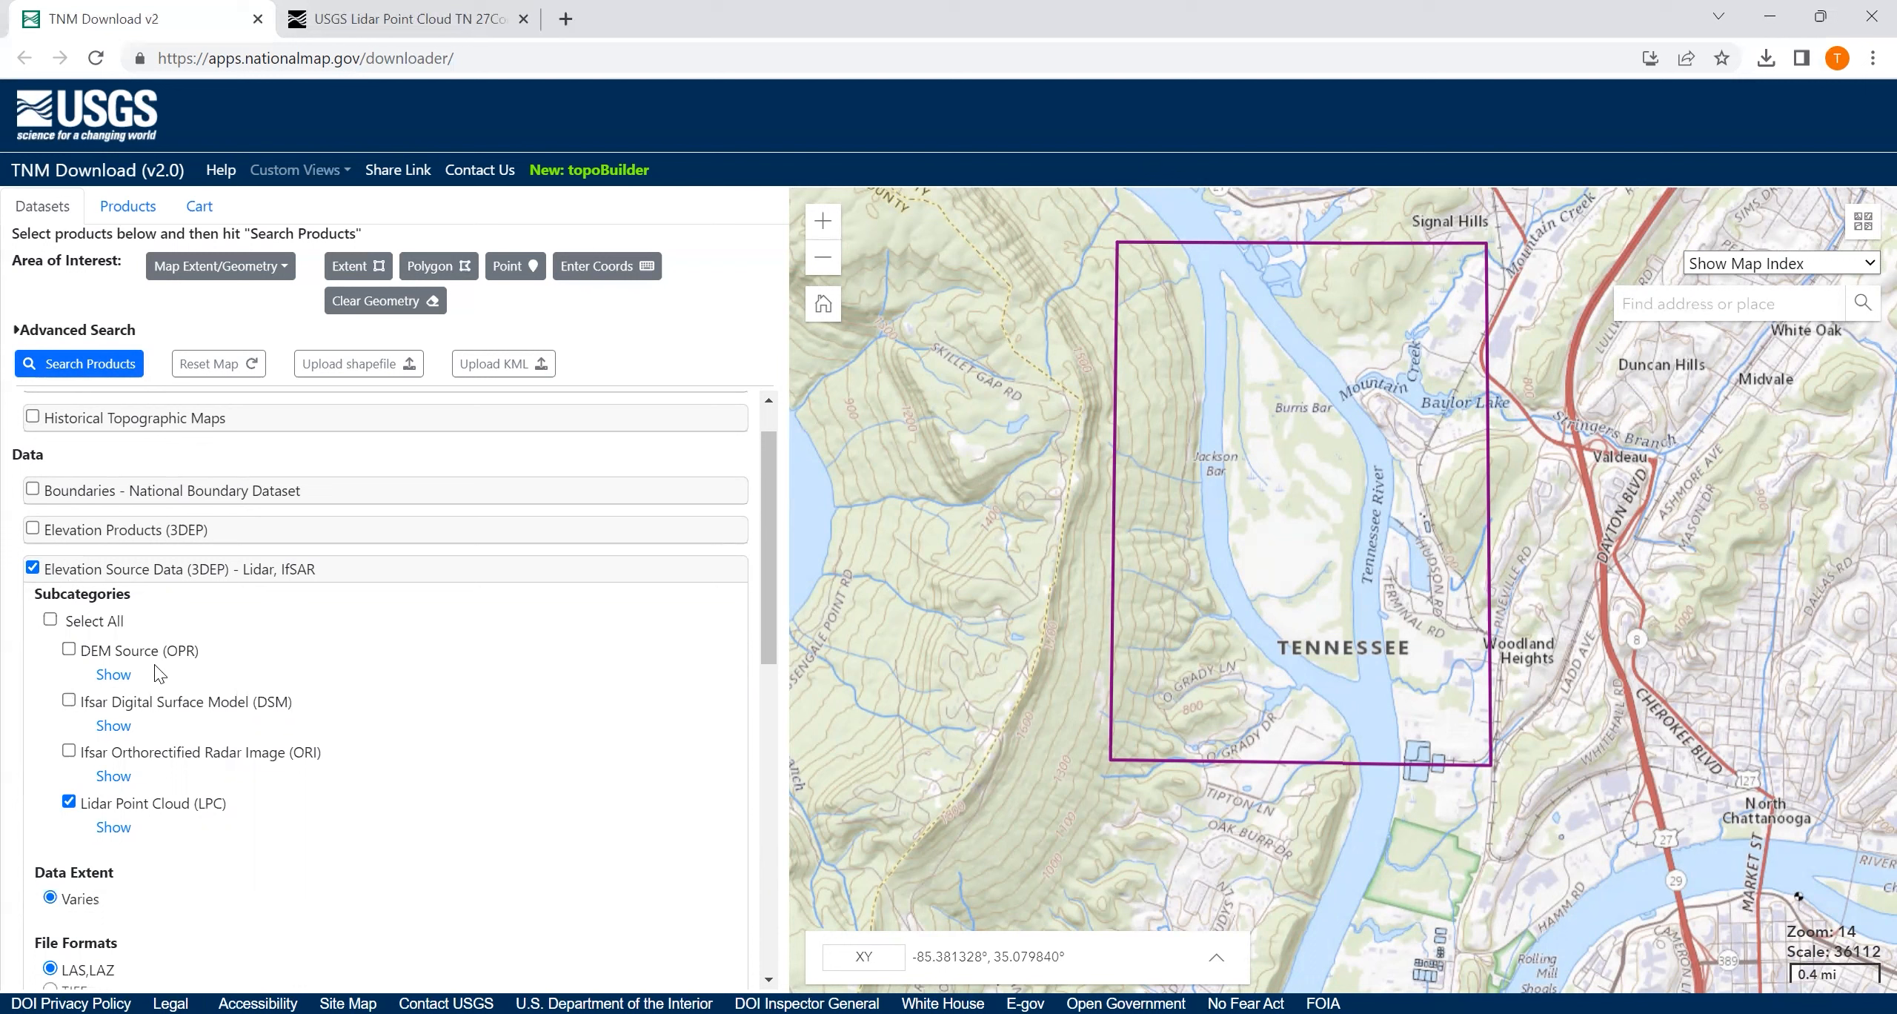
left_click(69, 650)
left_click(108, 373)
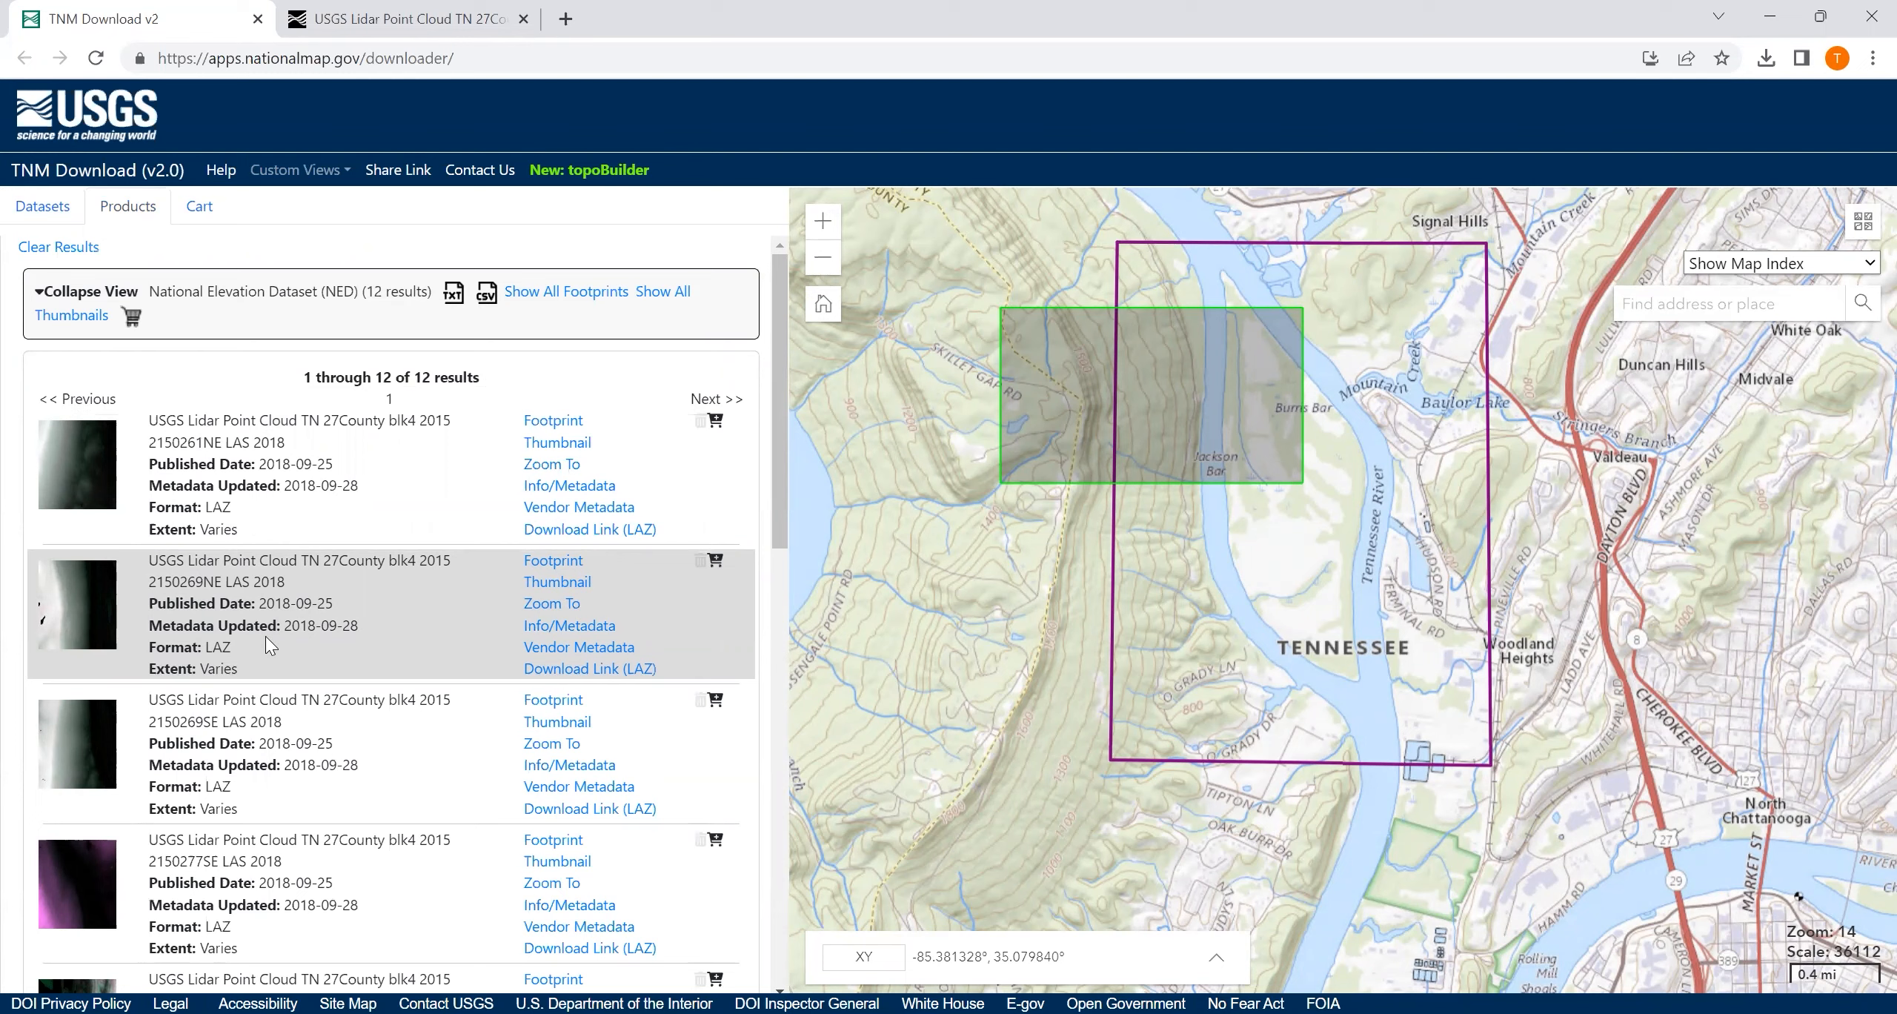
left_click(577, 635)
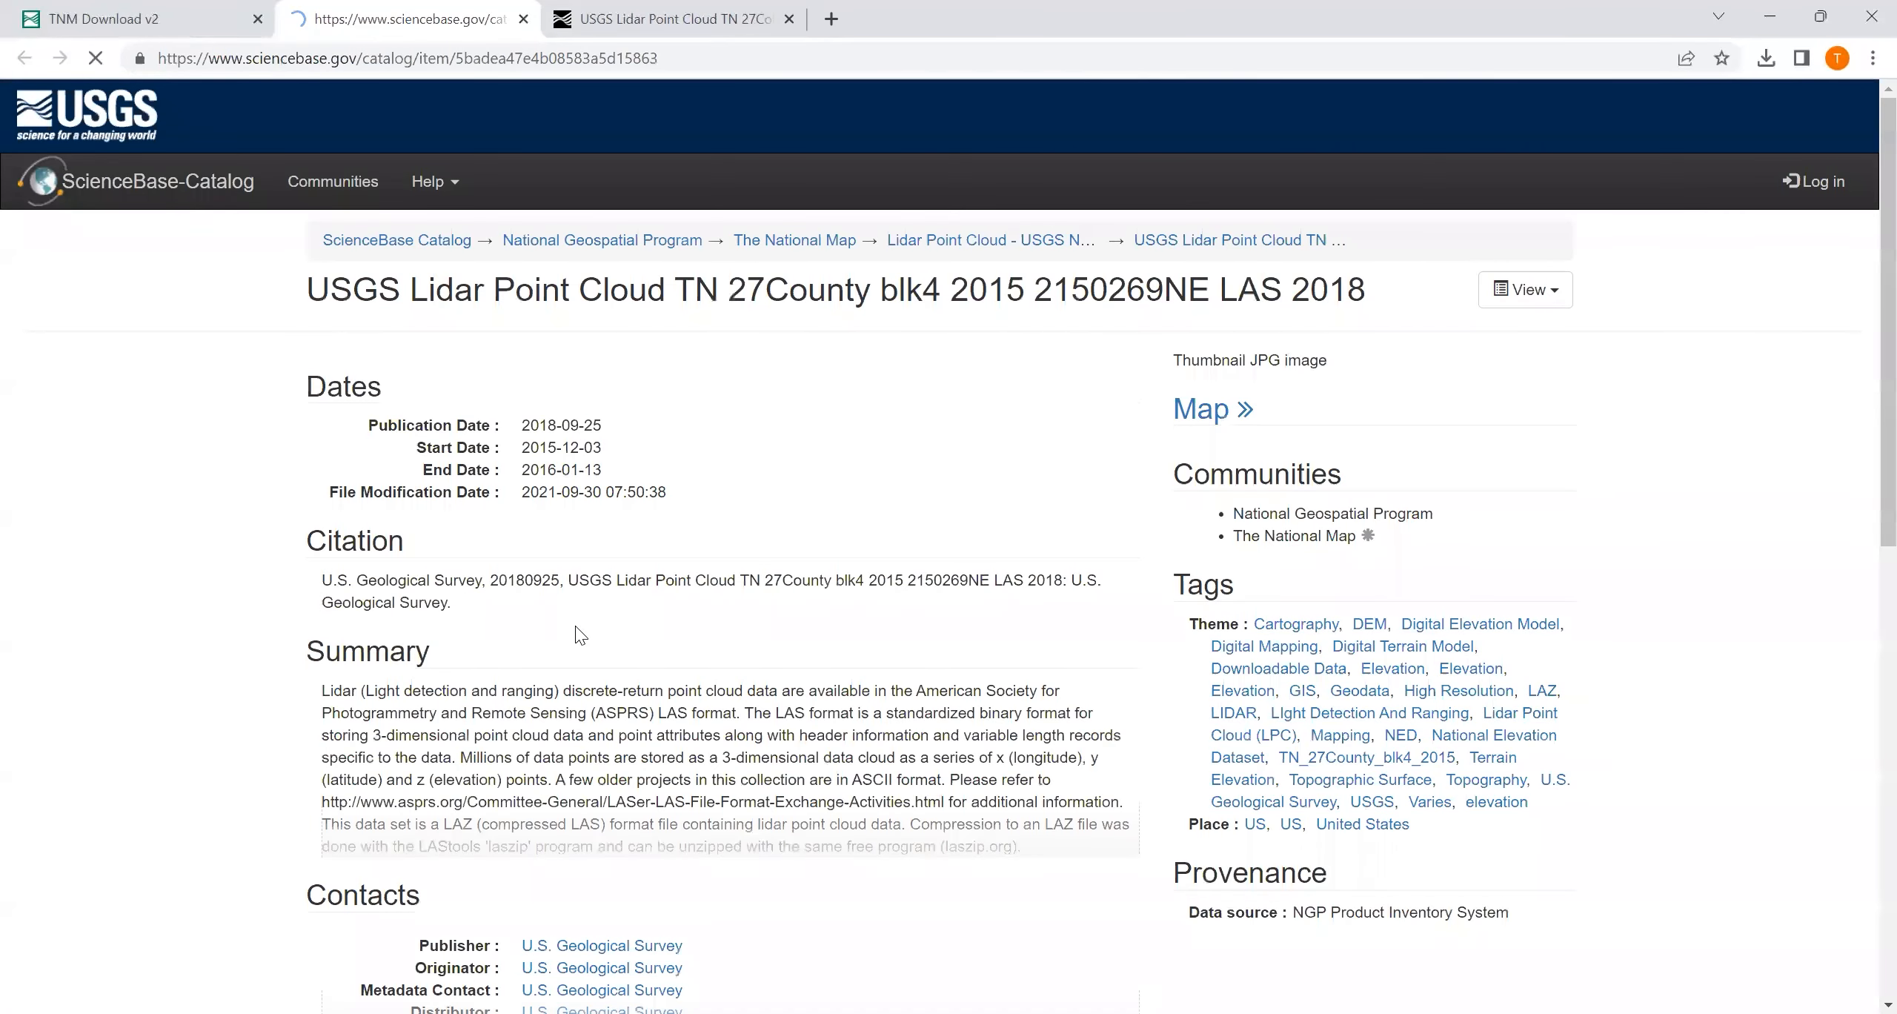
scroll(578, 763, "down", 1)
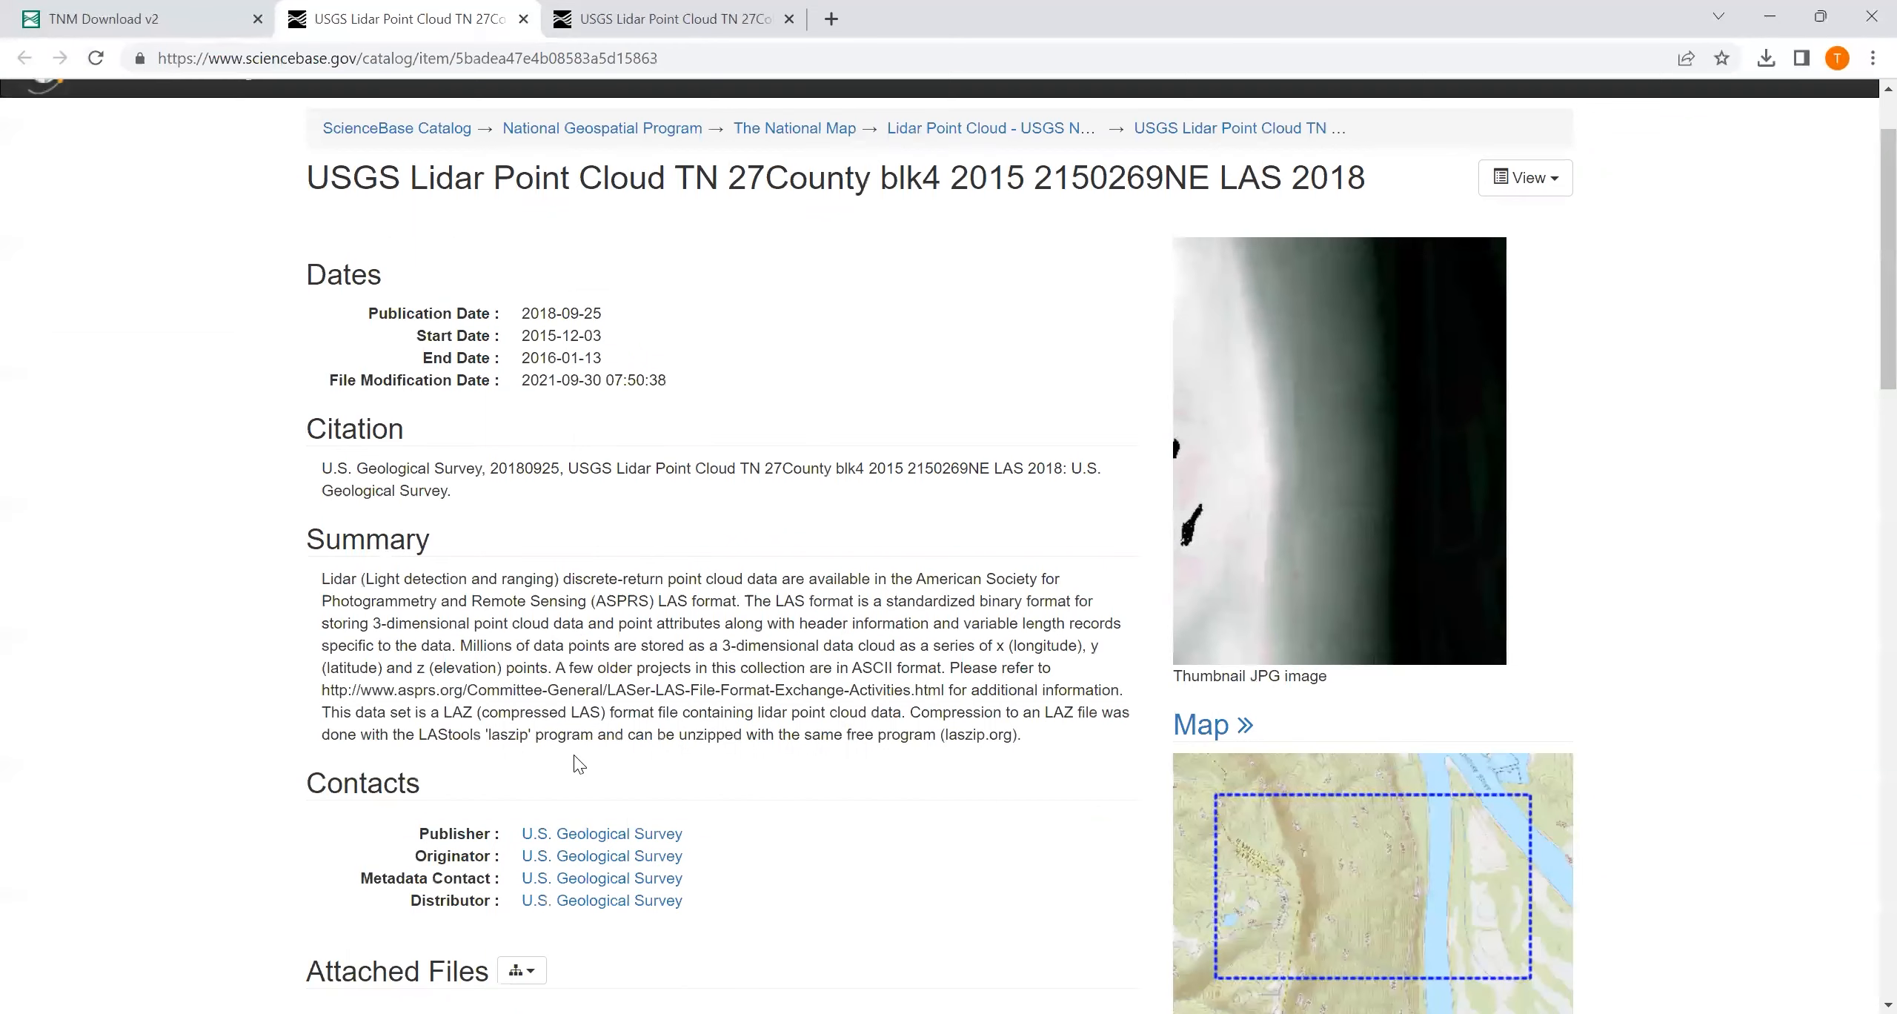
scroll(569, 763, "down", 3)
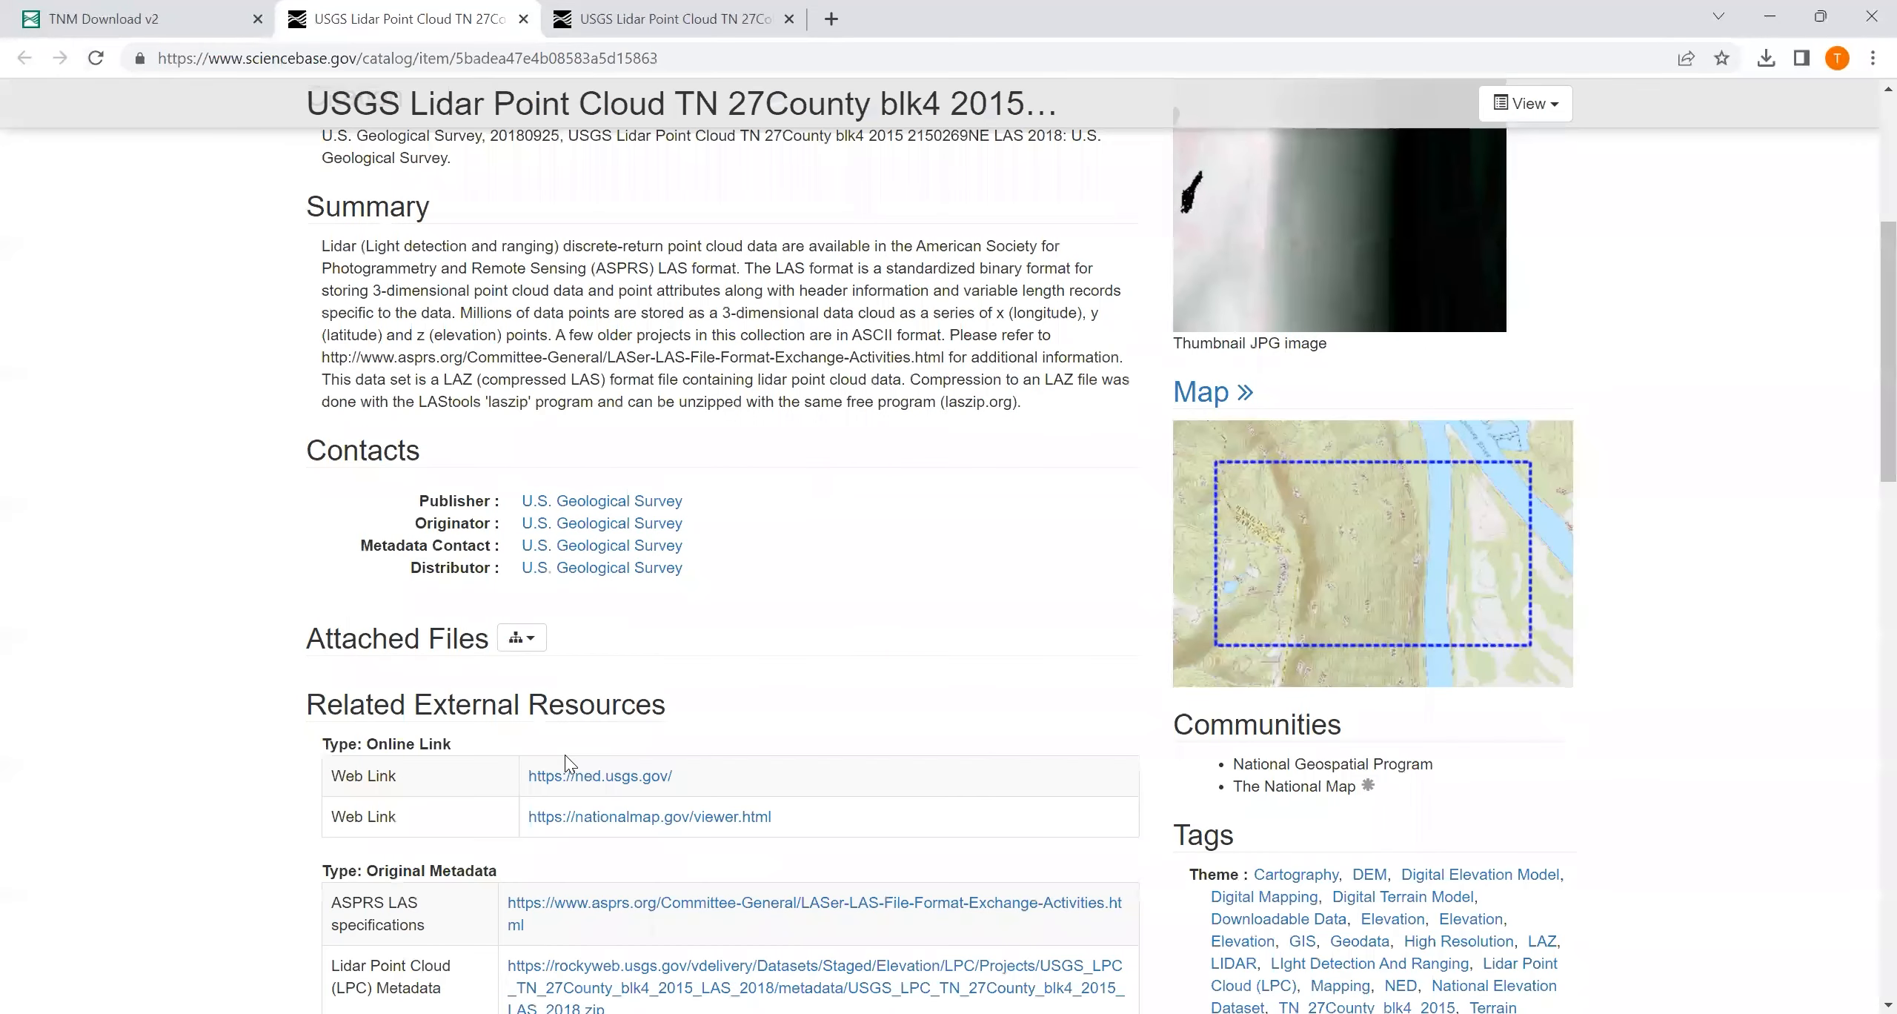
scroll(577, 755, "down", 5)
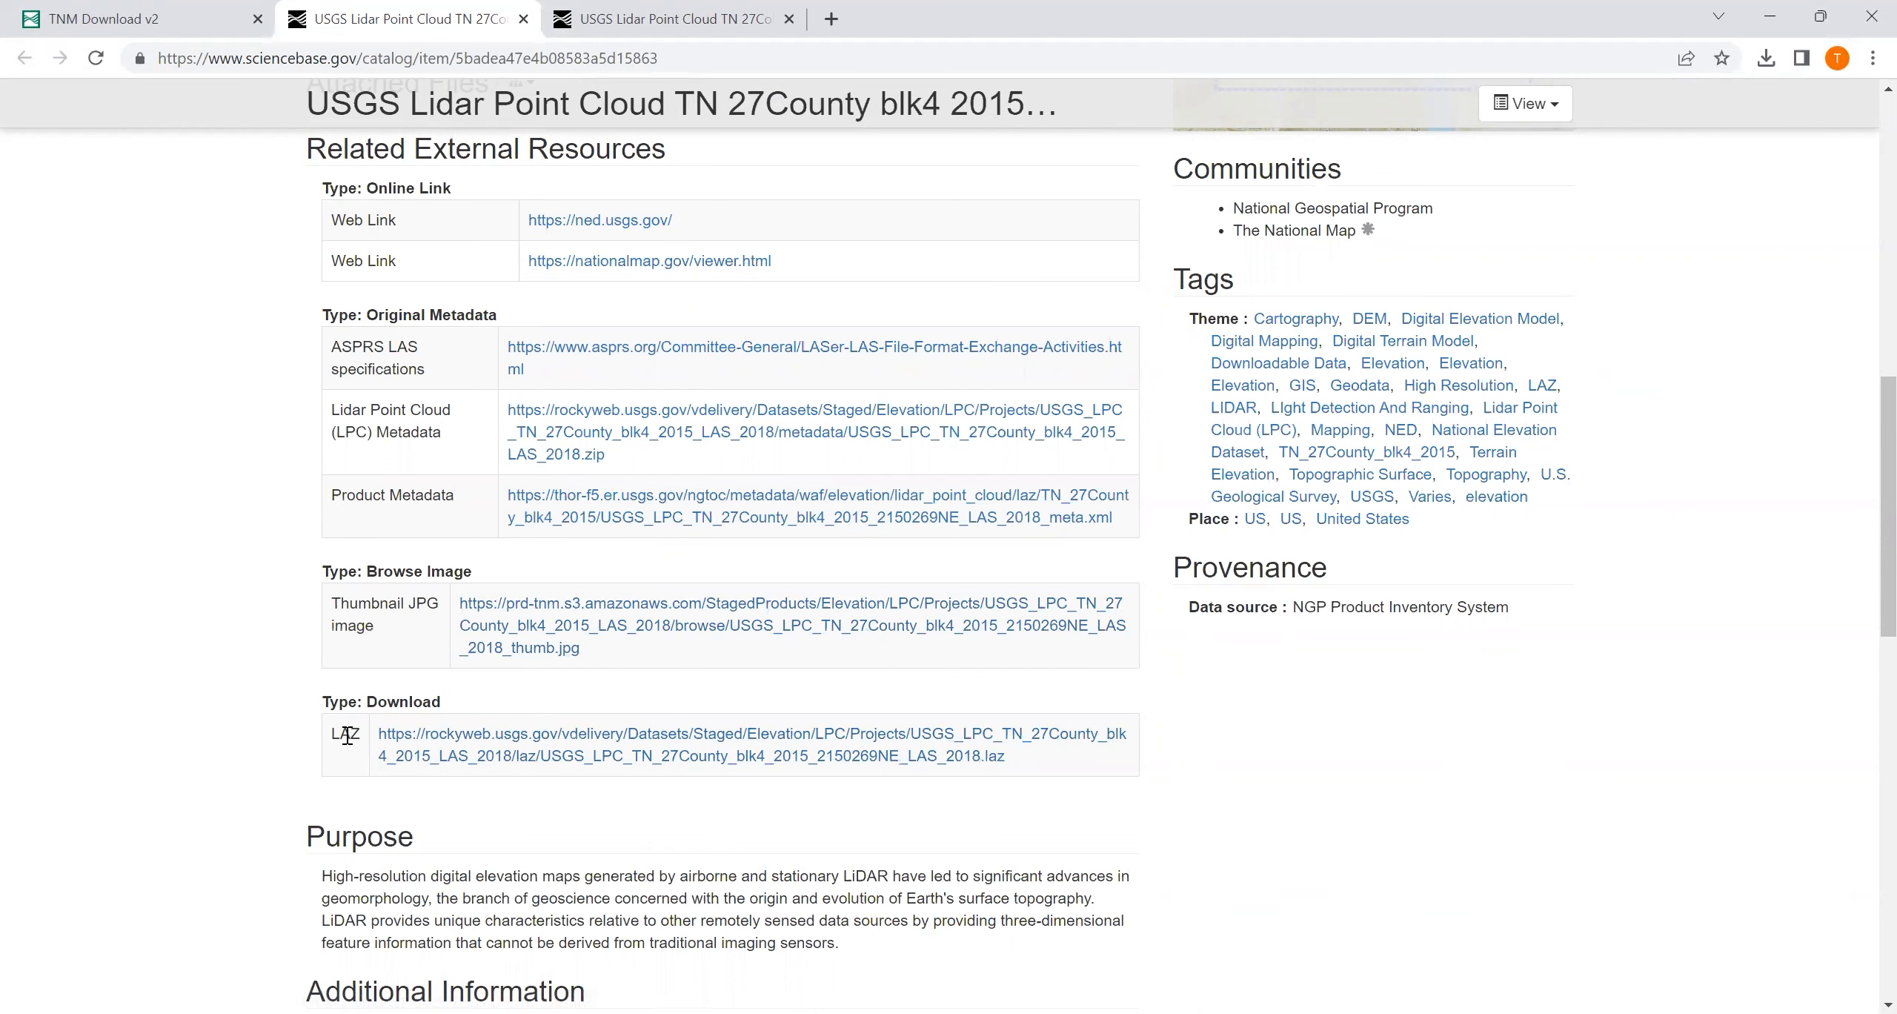
left_click(487, 764)
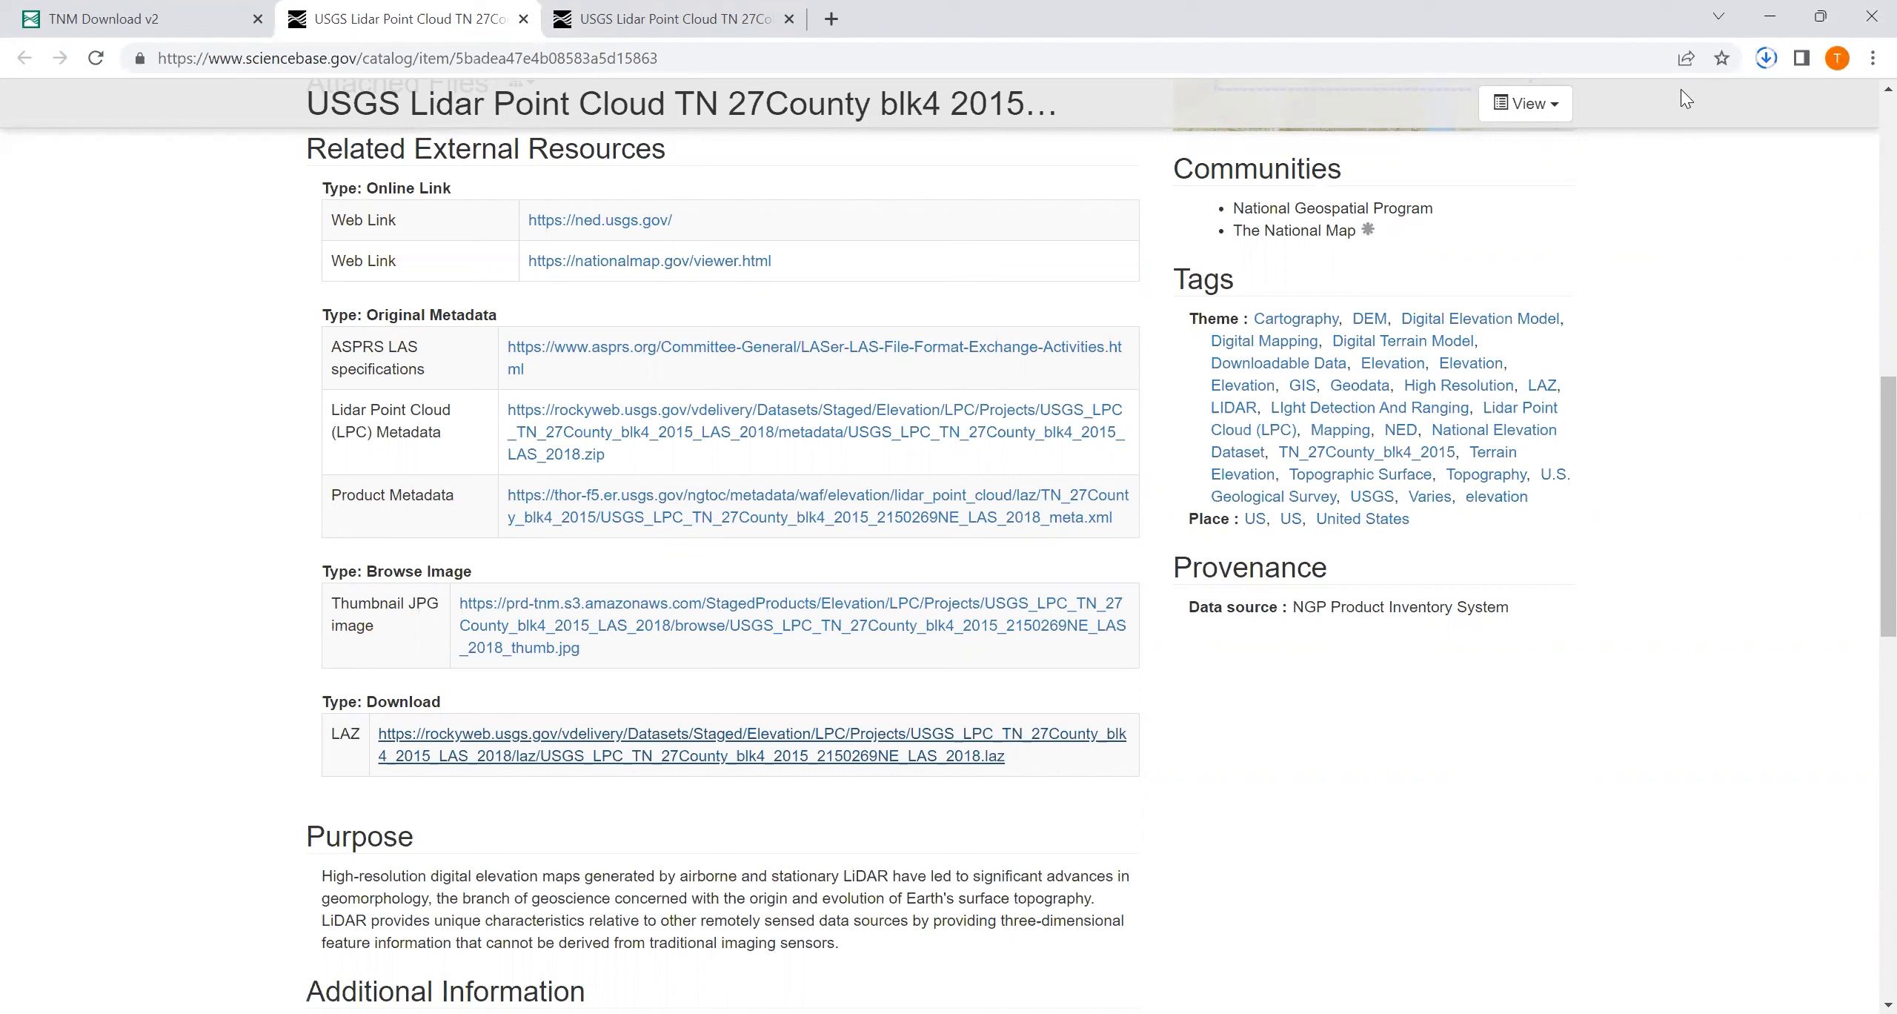
Switch to Surfer and create a point cloud map from the downloaded LAZ file, importing only the 2 - Ground classification
key("alt+Tab")
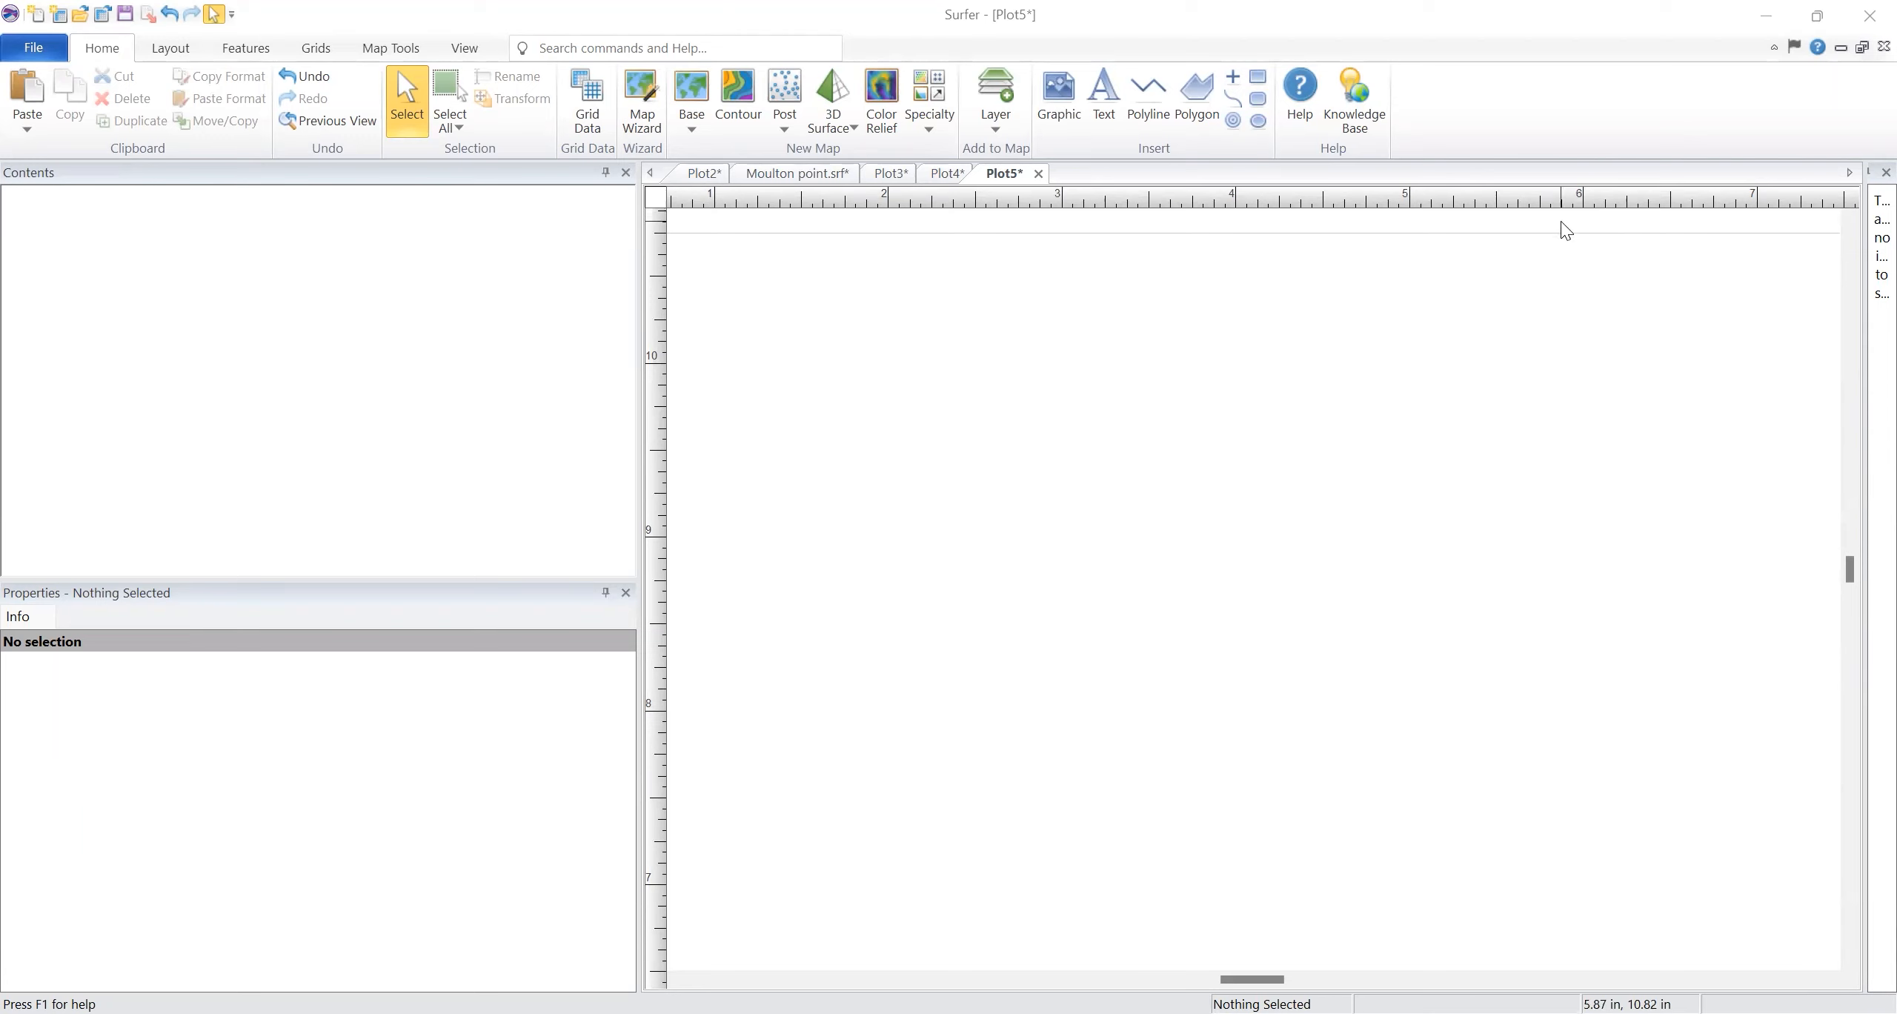
left_click(931, 140)
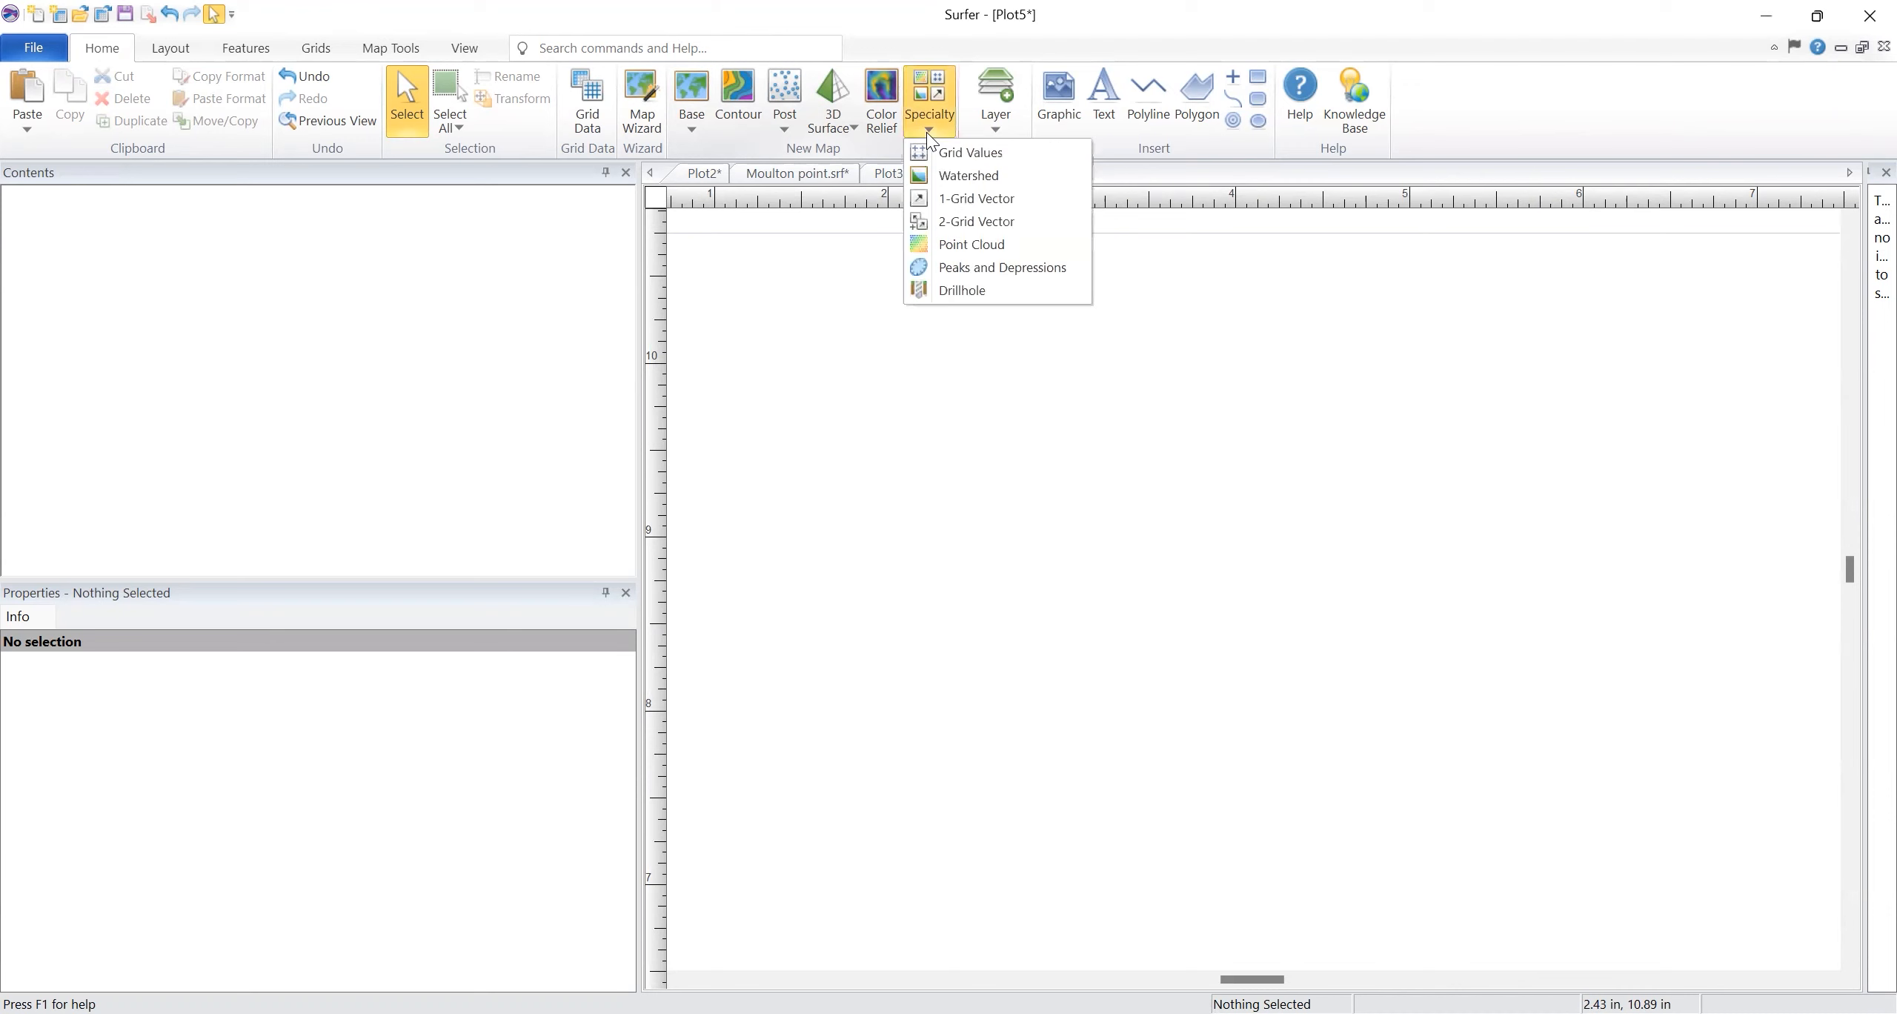
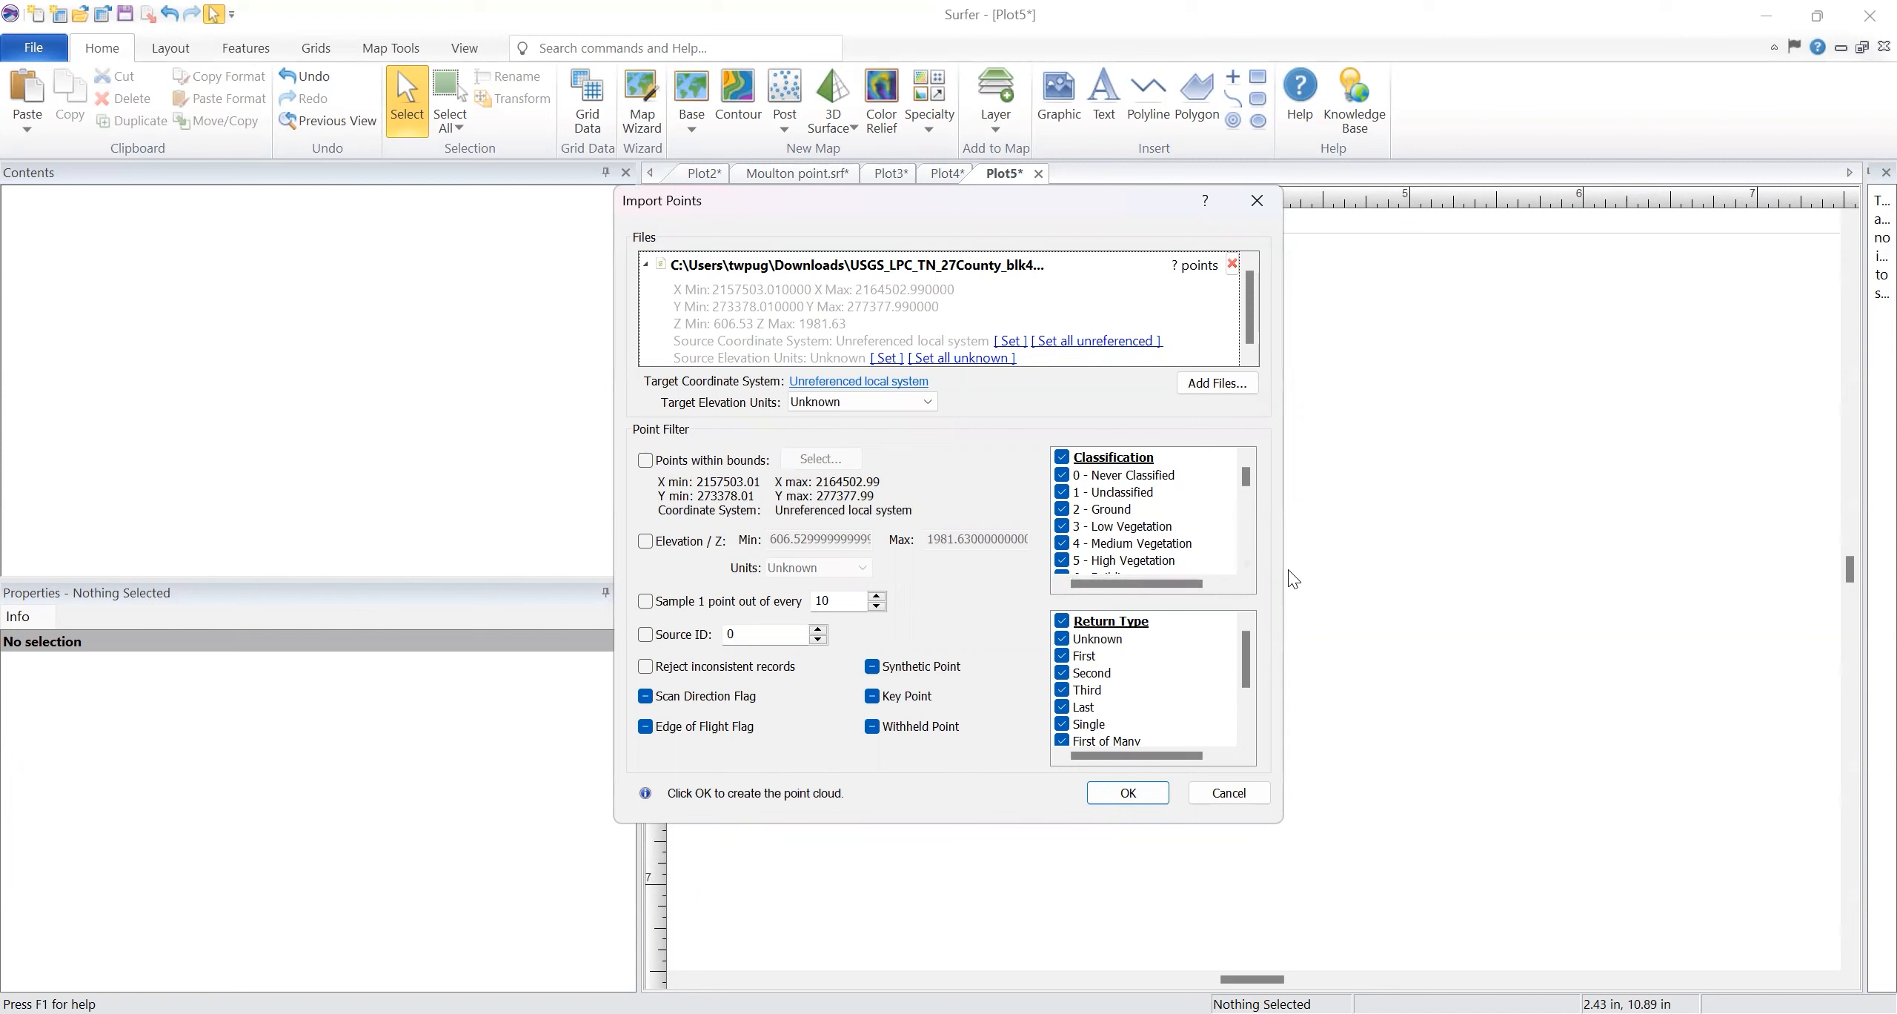
left_click(1061, 457)
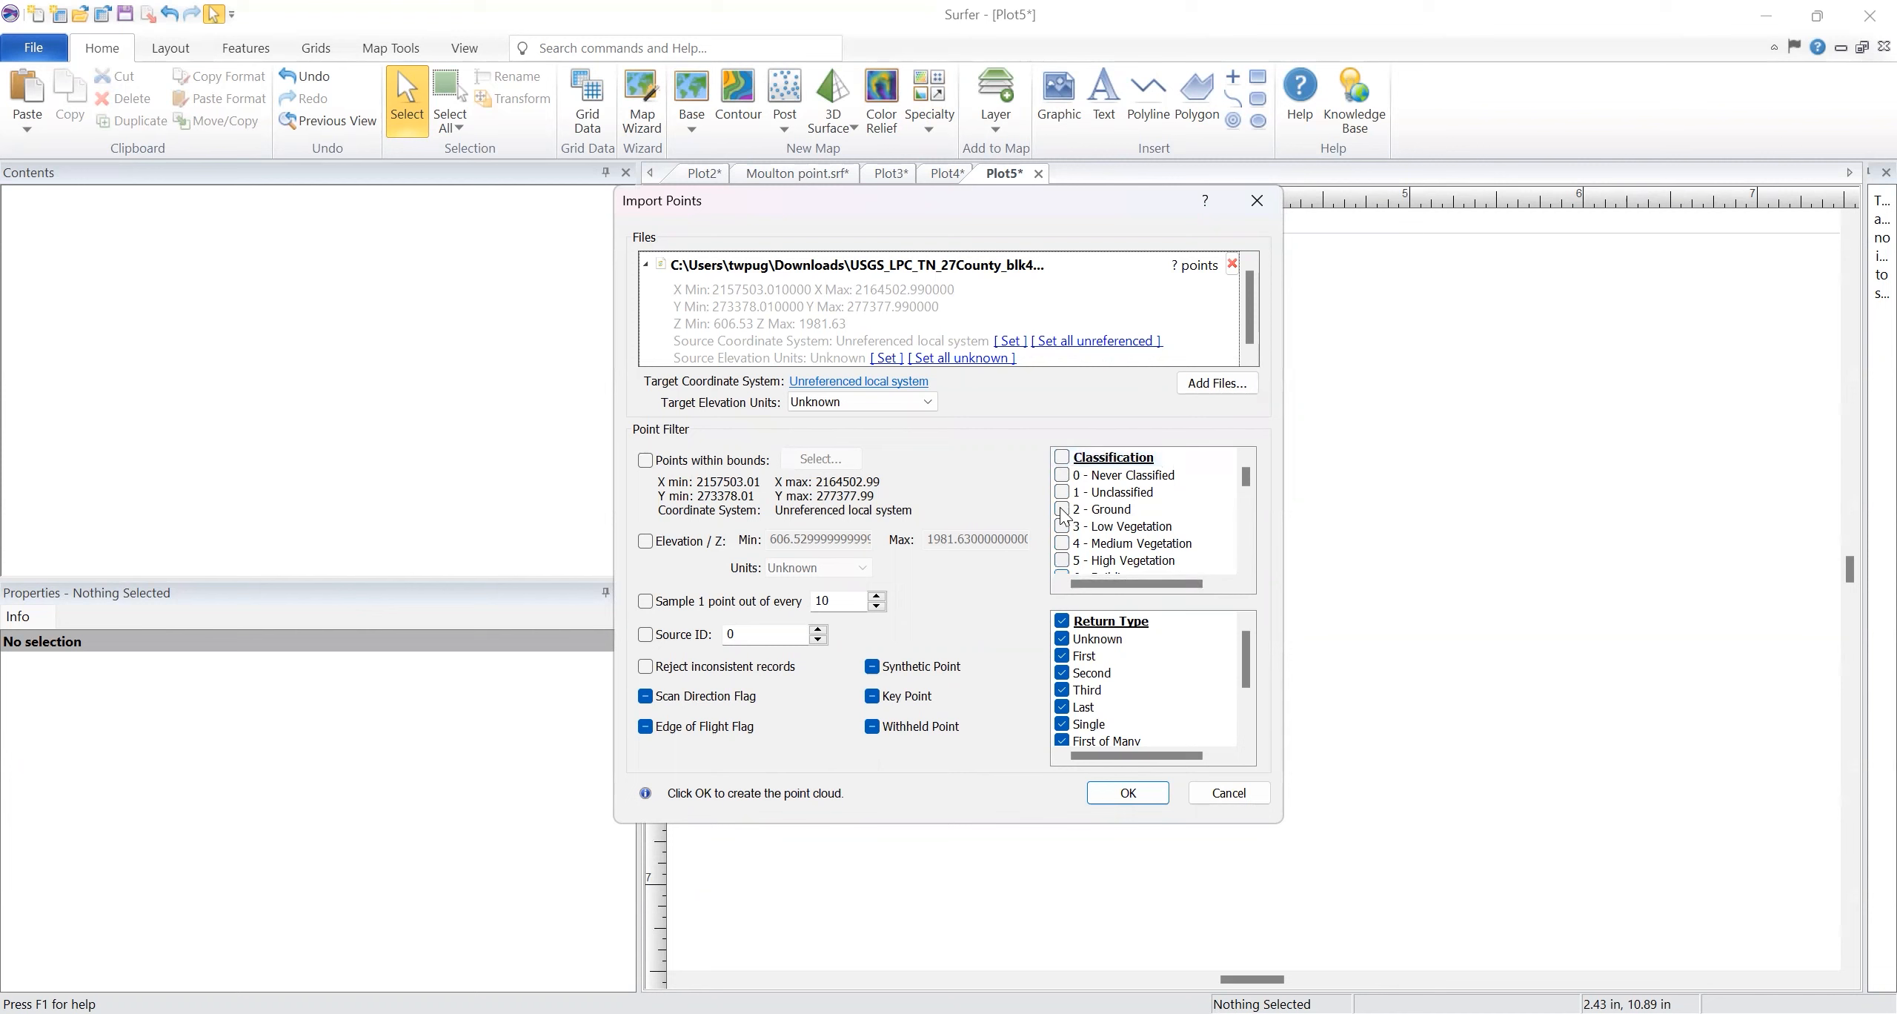
left_click(1063, 510)
left_click(1128, 793)
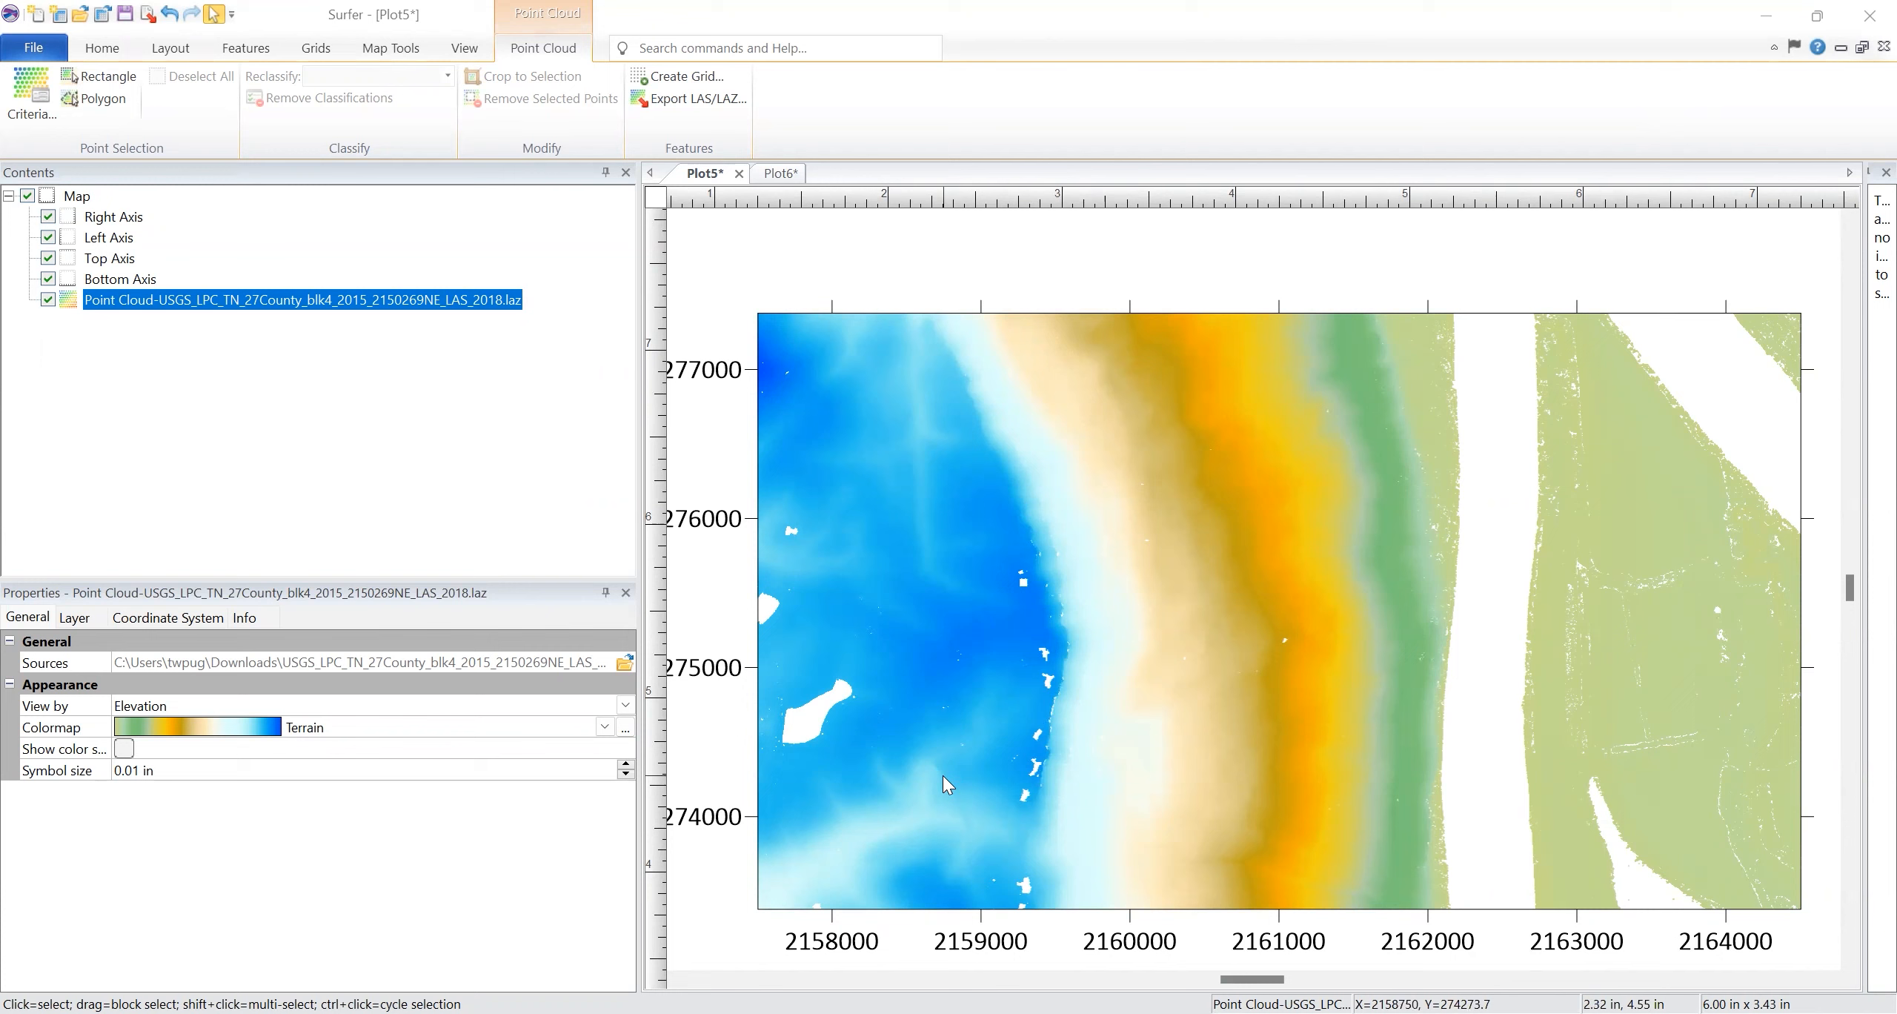
Switch to Plot6 and open its point cloud map in a 3D view to examine the hillside terrain
left_click(778, 175)
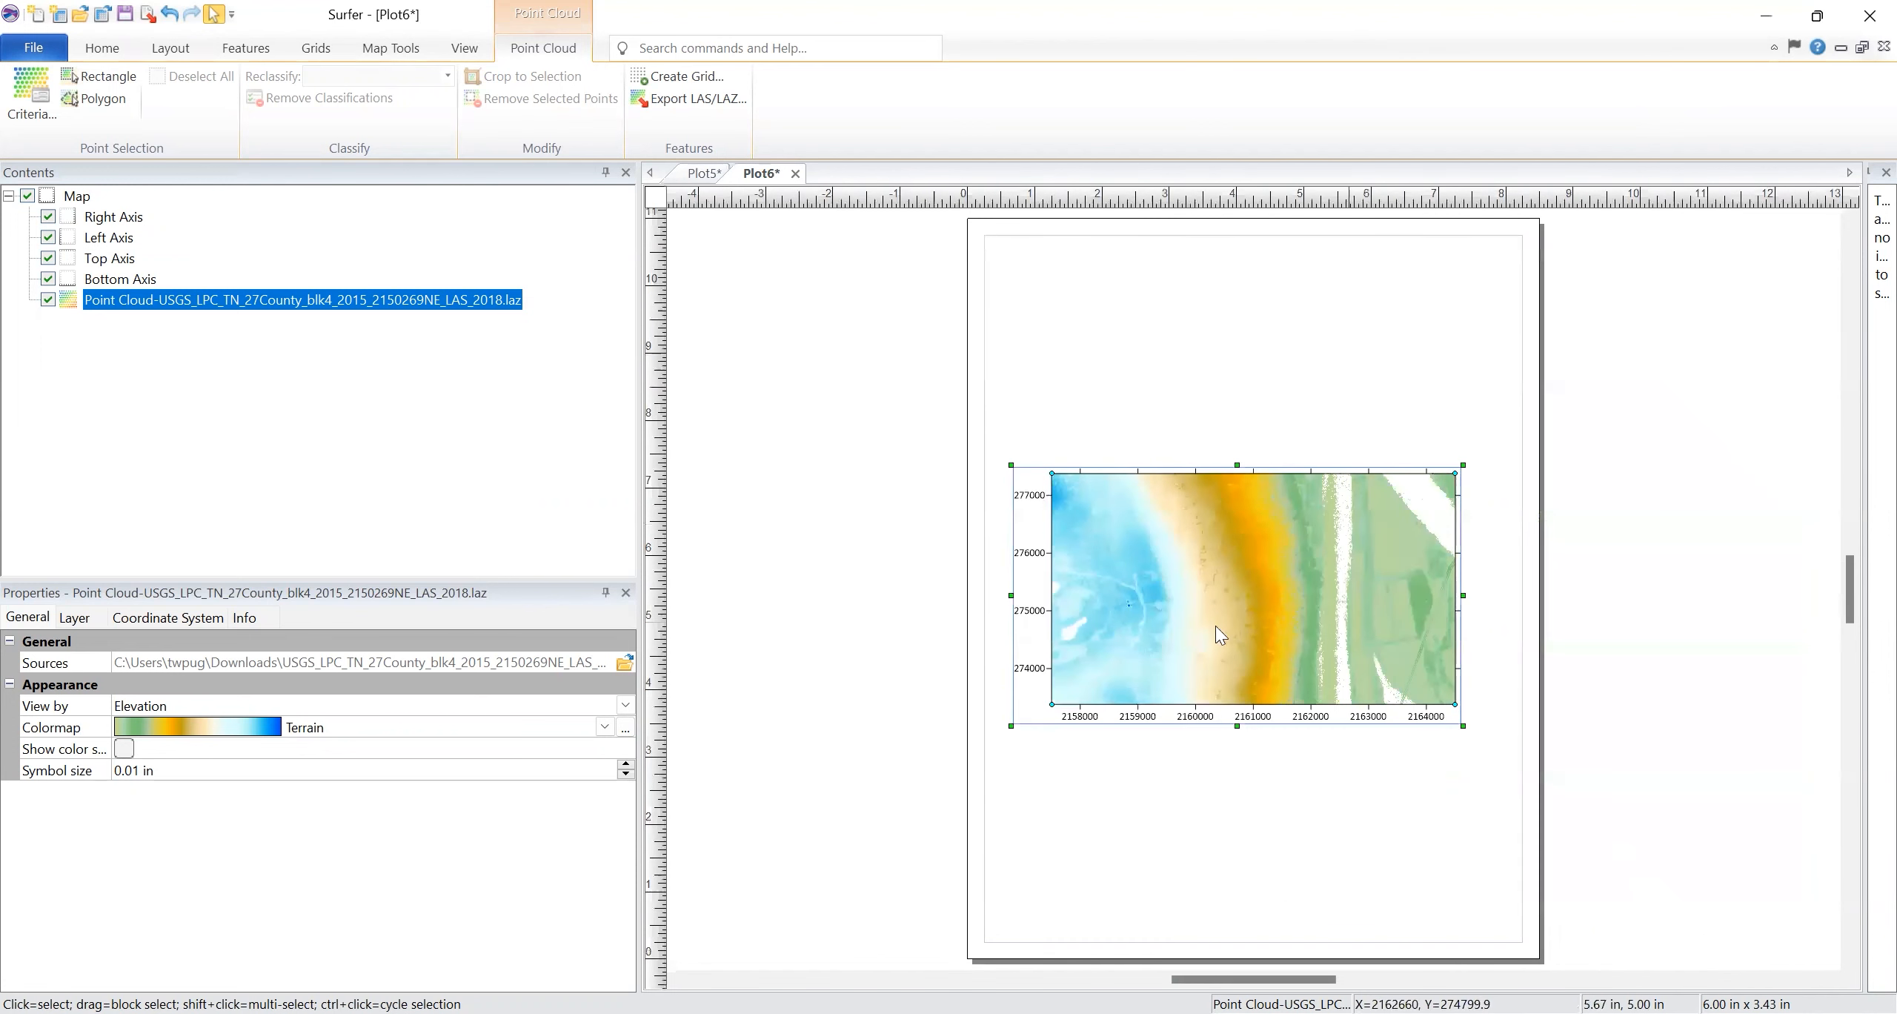
scroll(1122, 636, "up", 1)
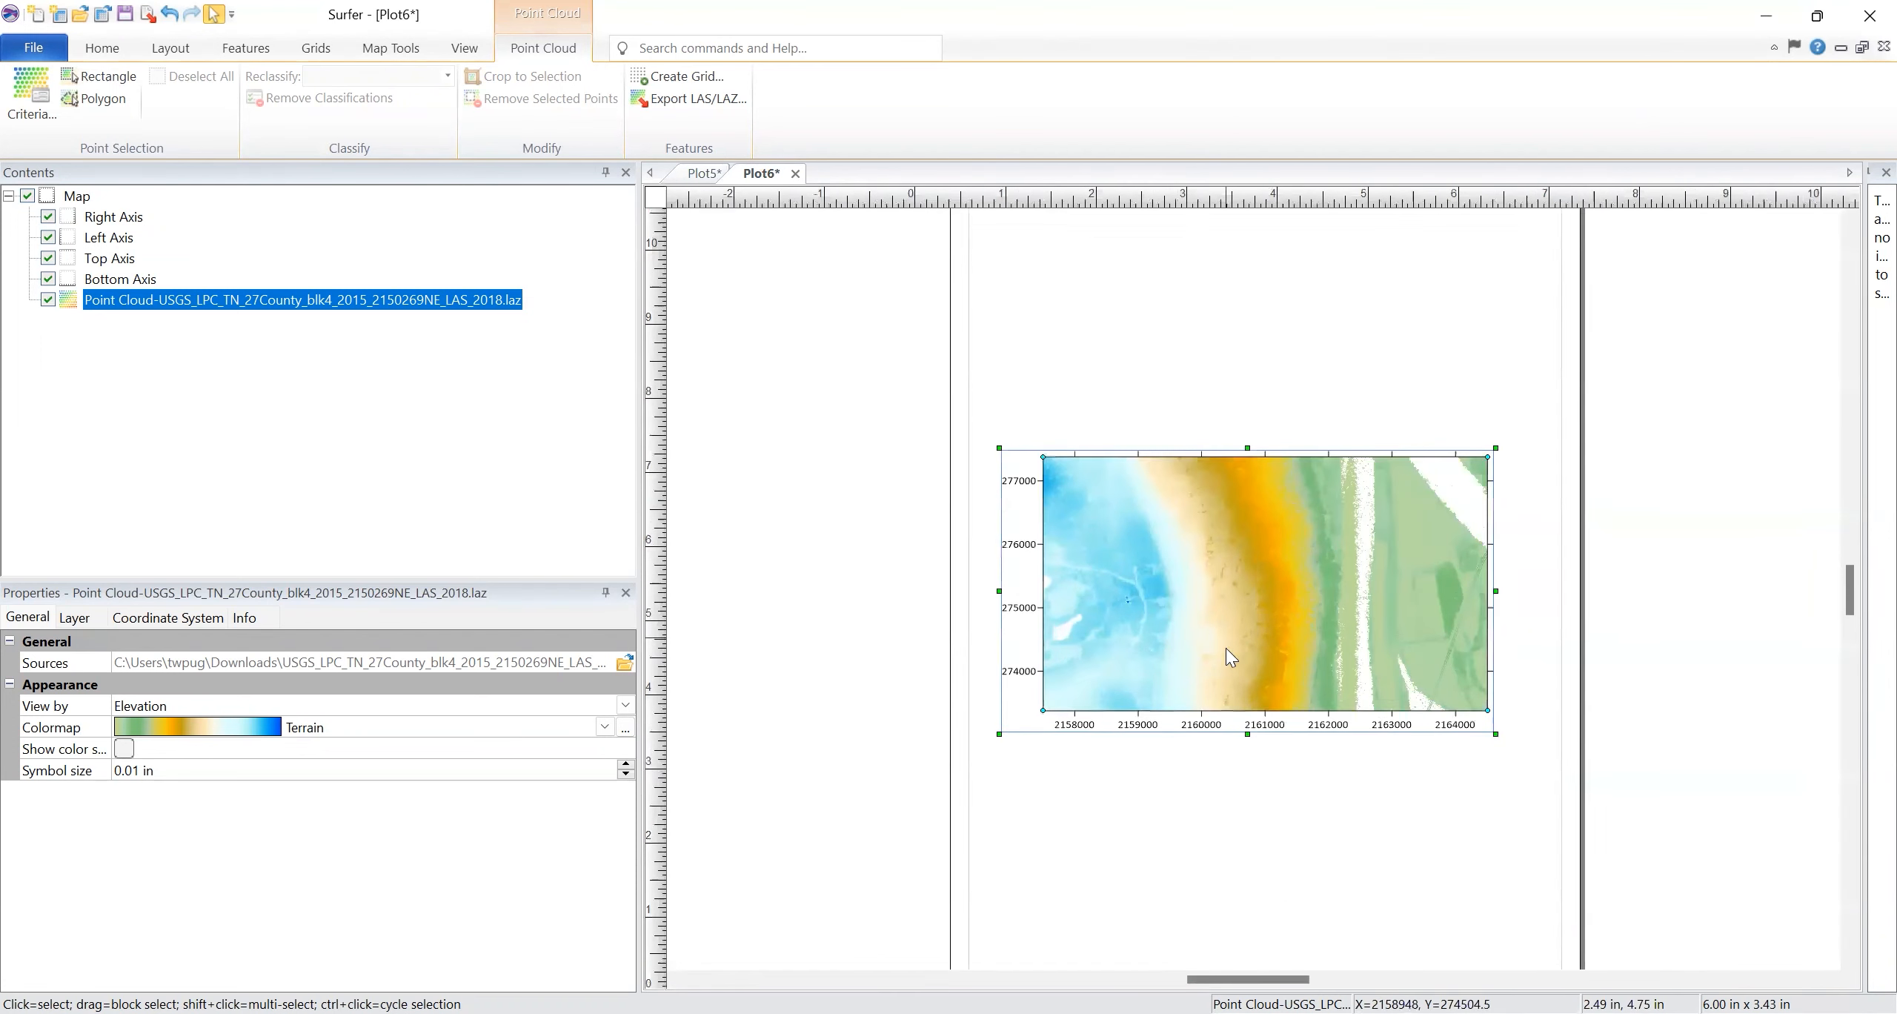
scroll(1316, 618, "up", 1)
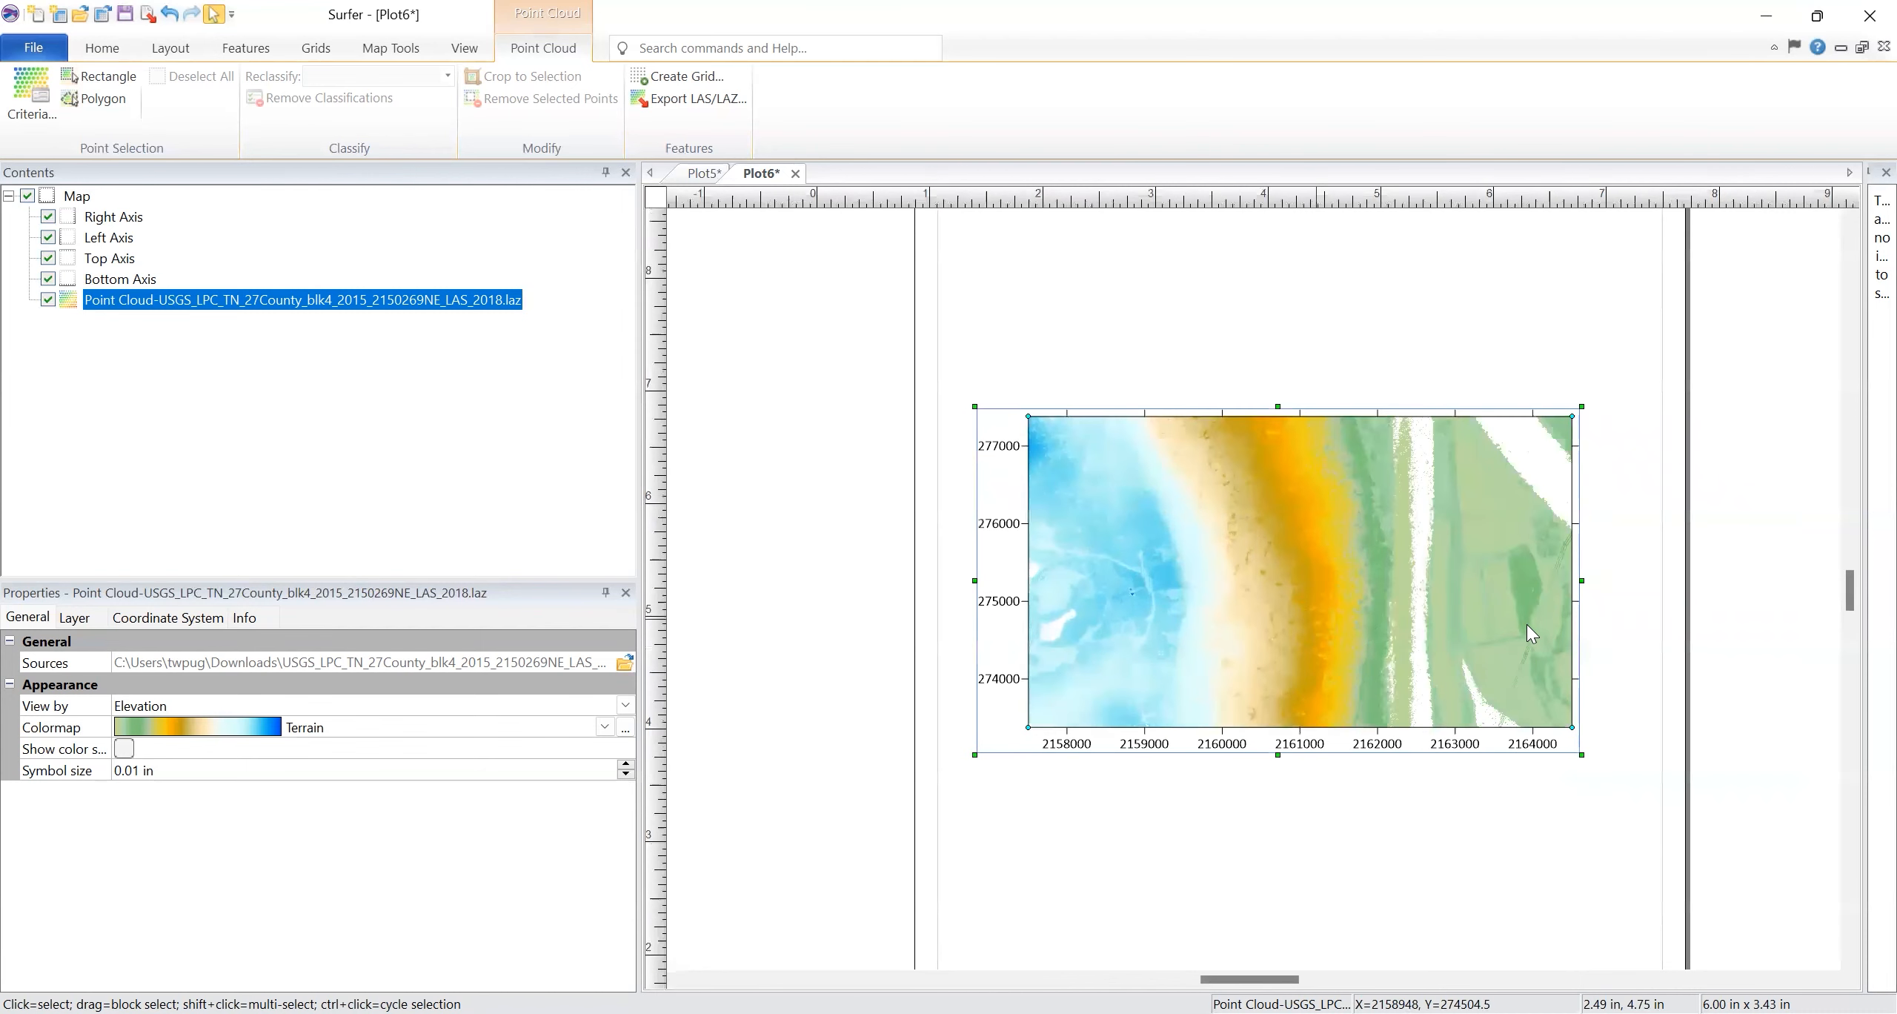
scroll(1565, 632, "up", 1)
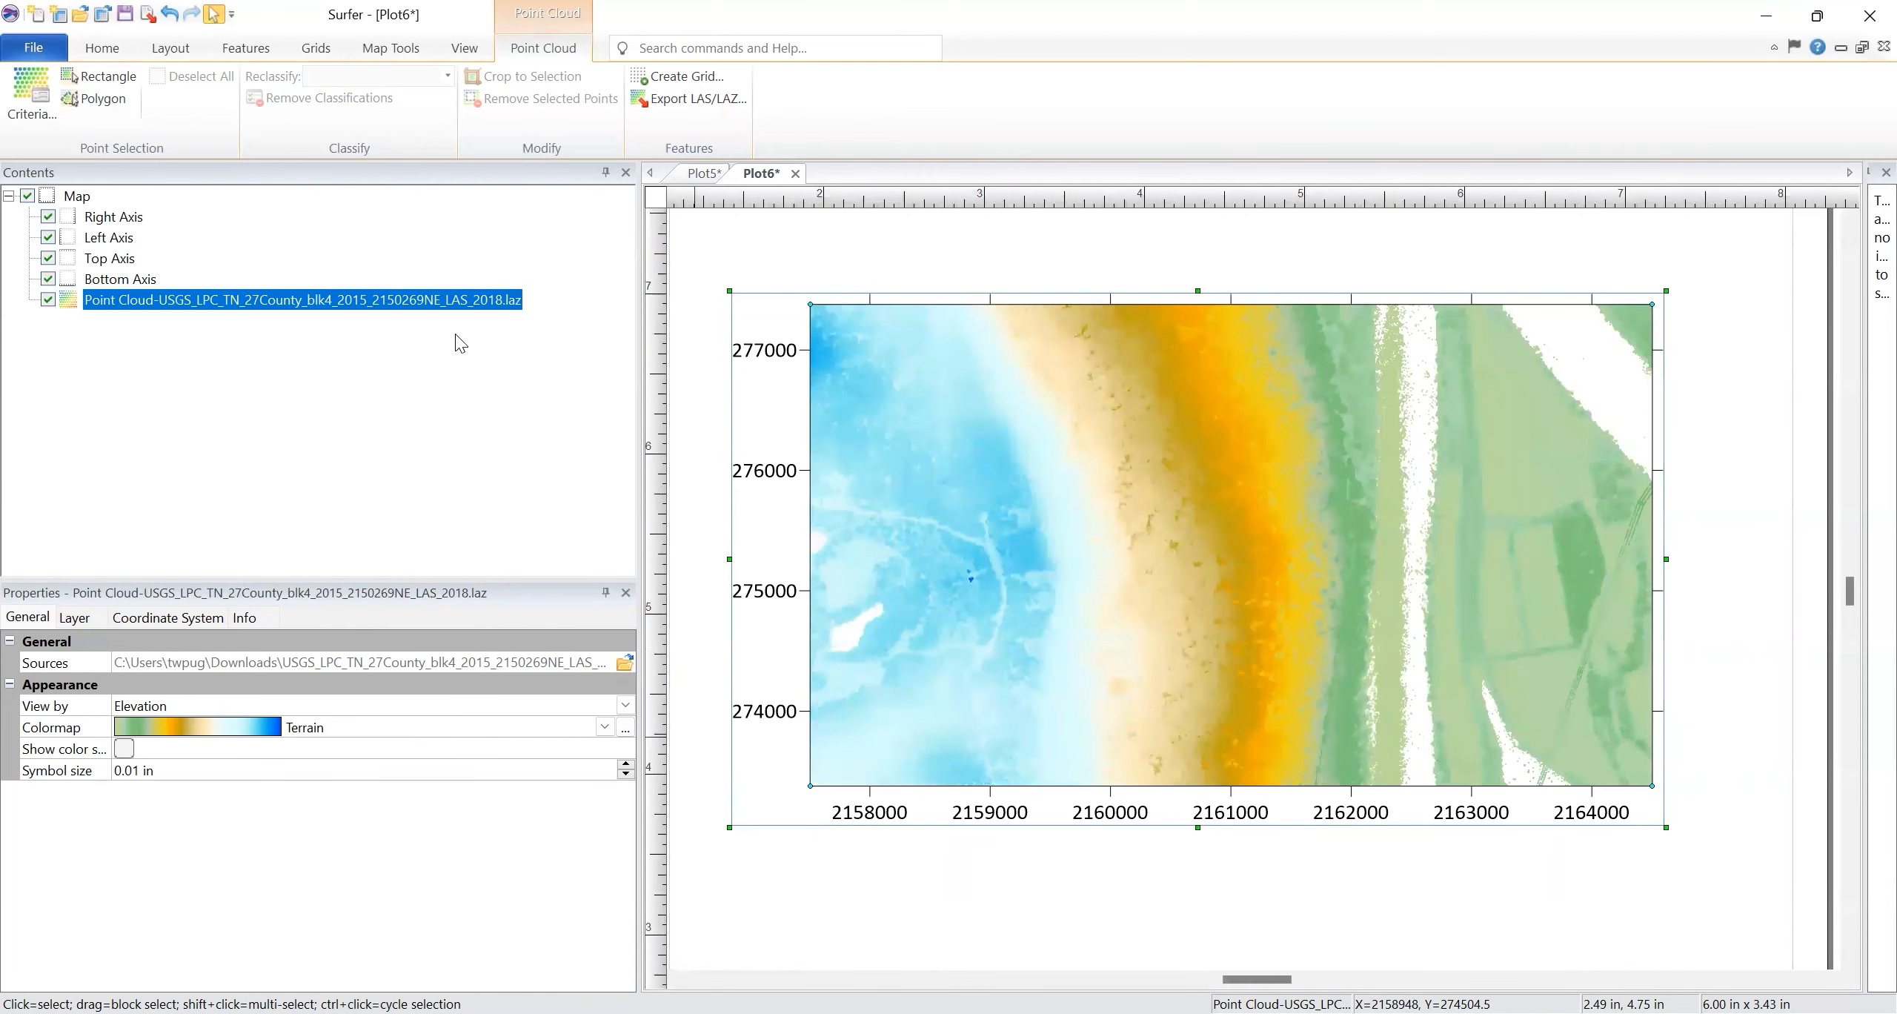
left_click(380, 52)
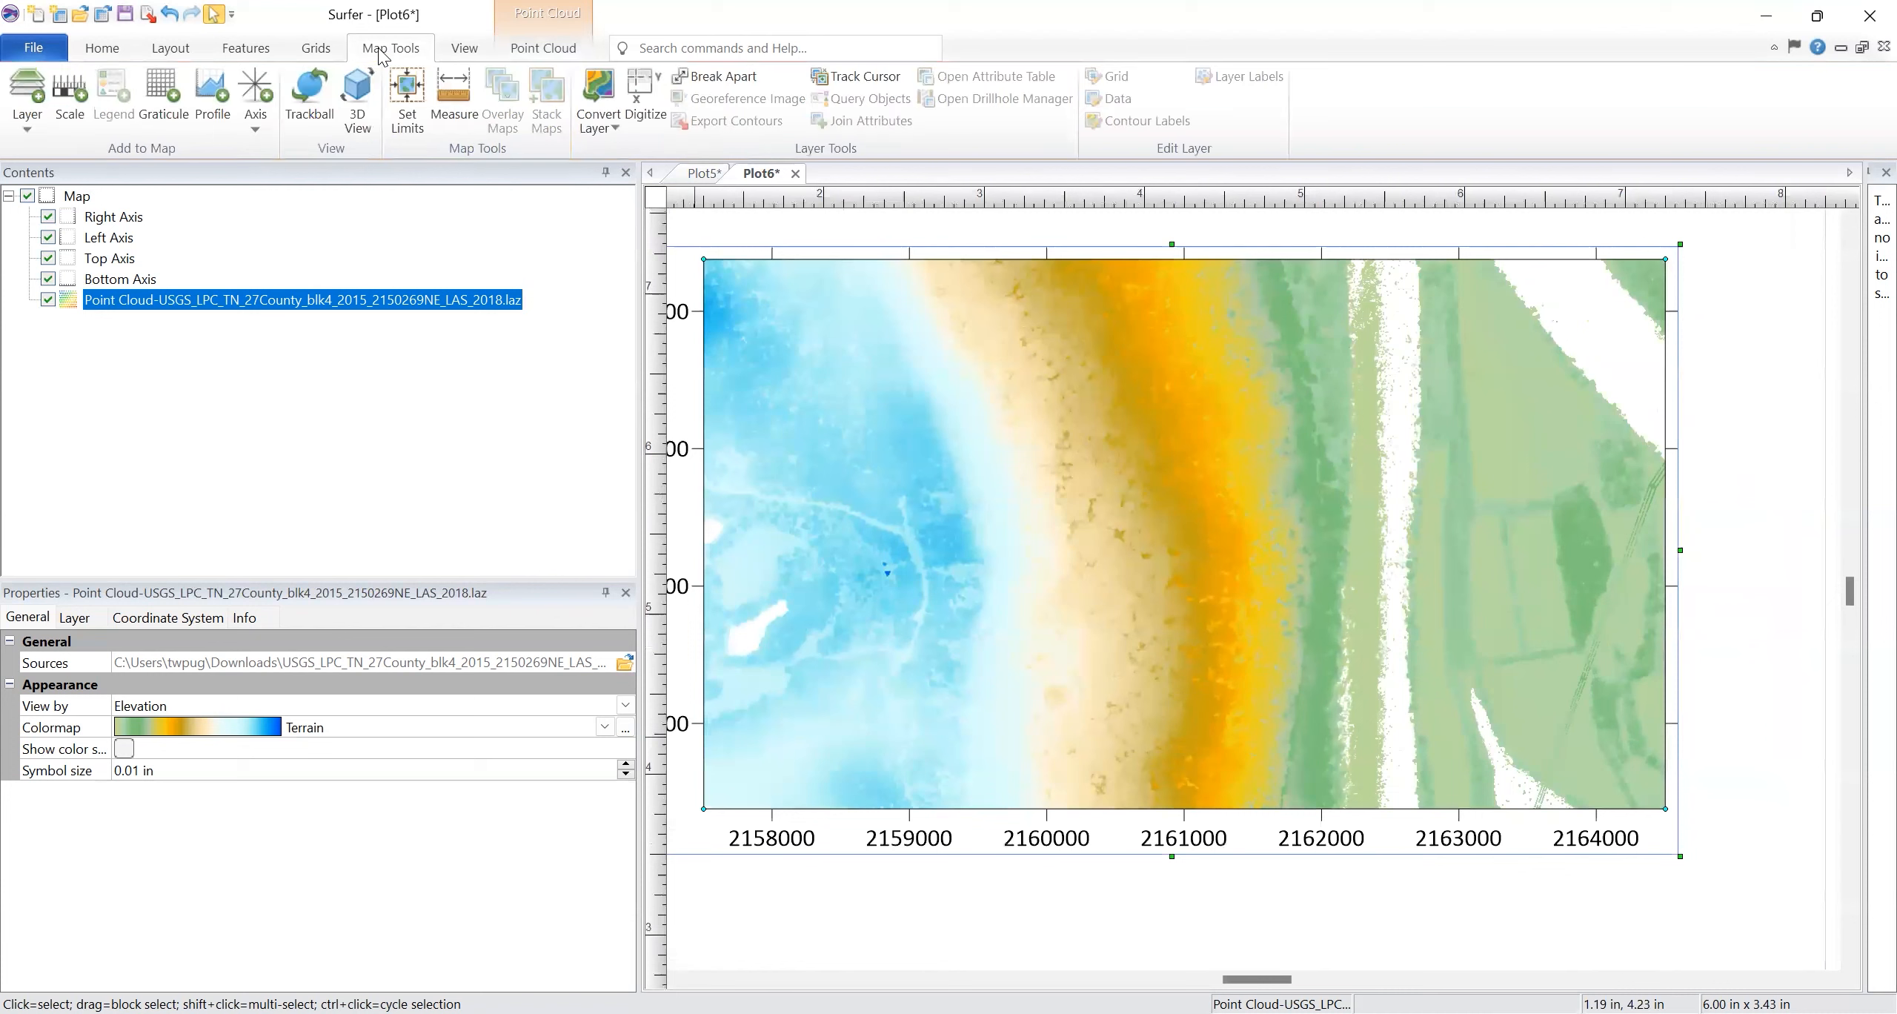
left_click(362, 107)
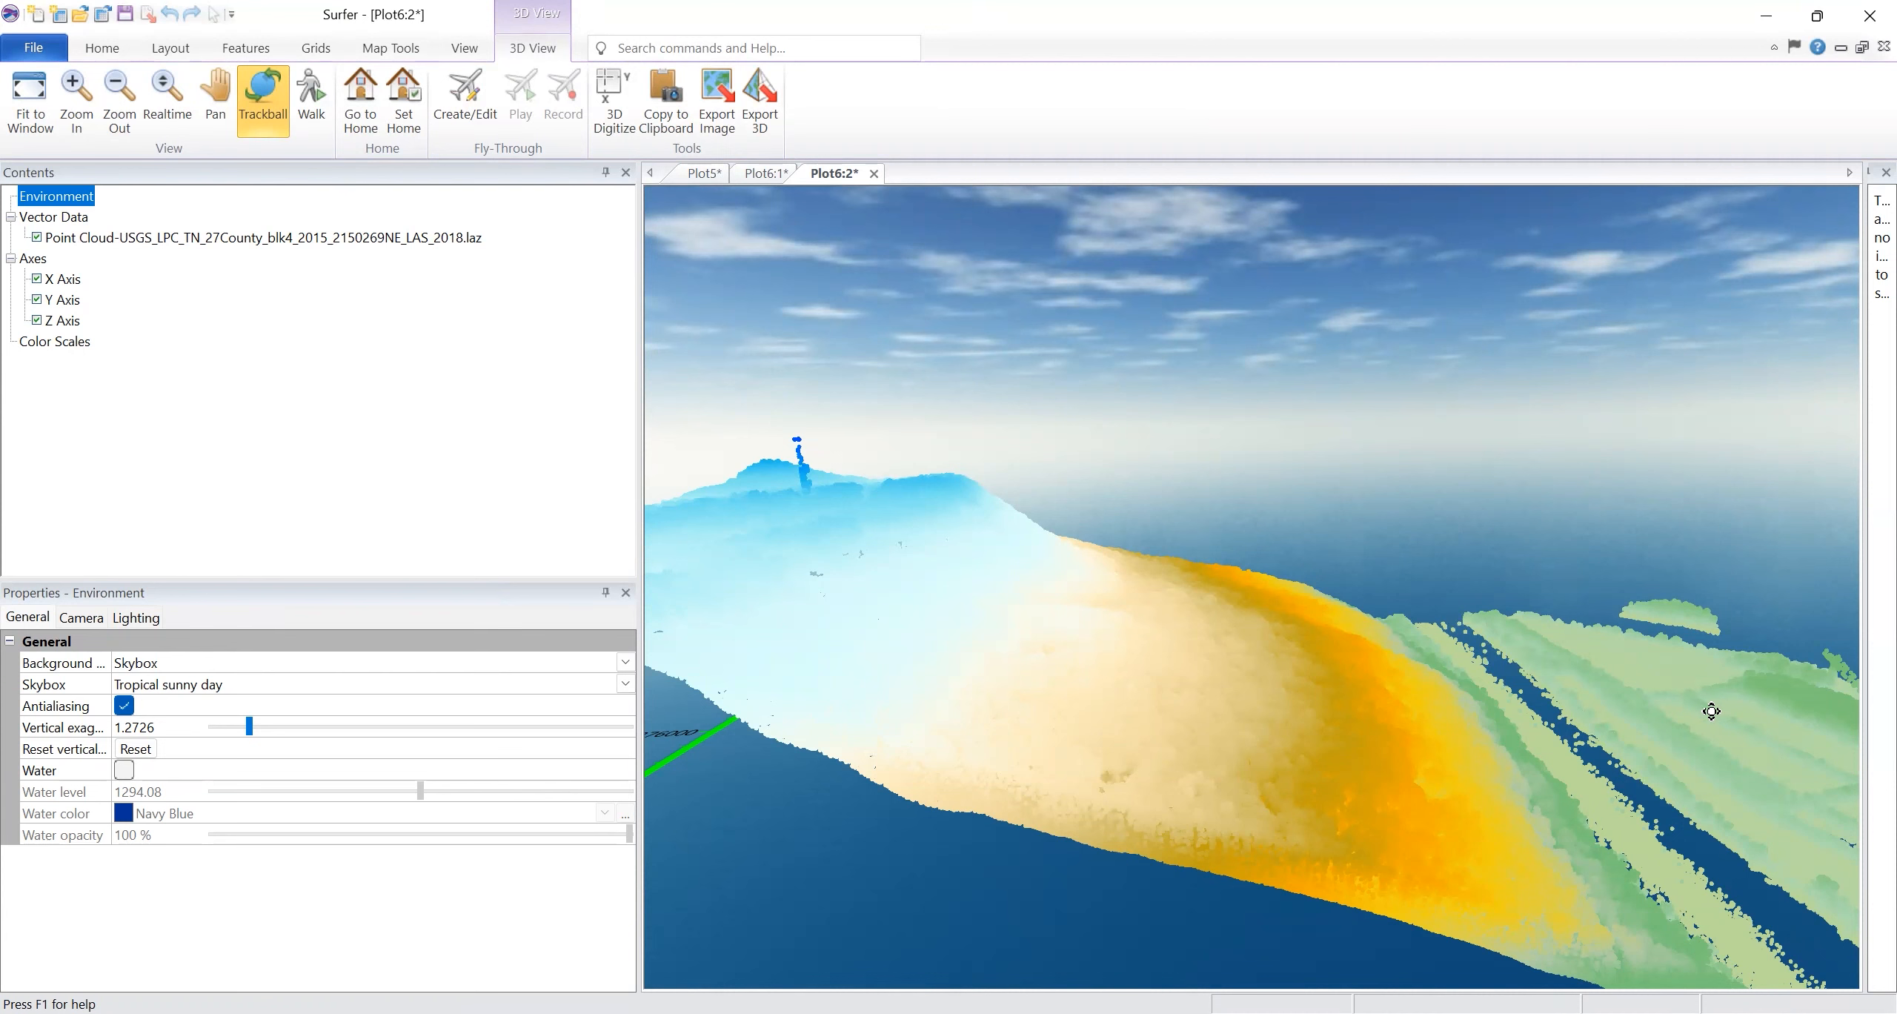
scroll(763, 534, "up", 3)
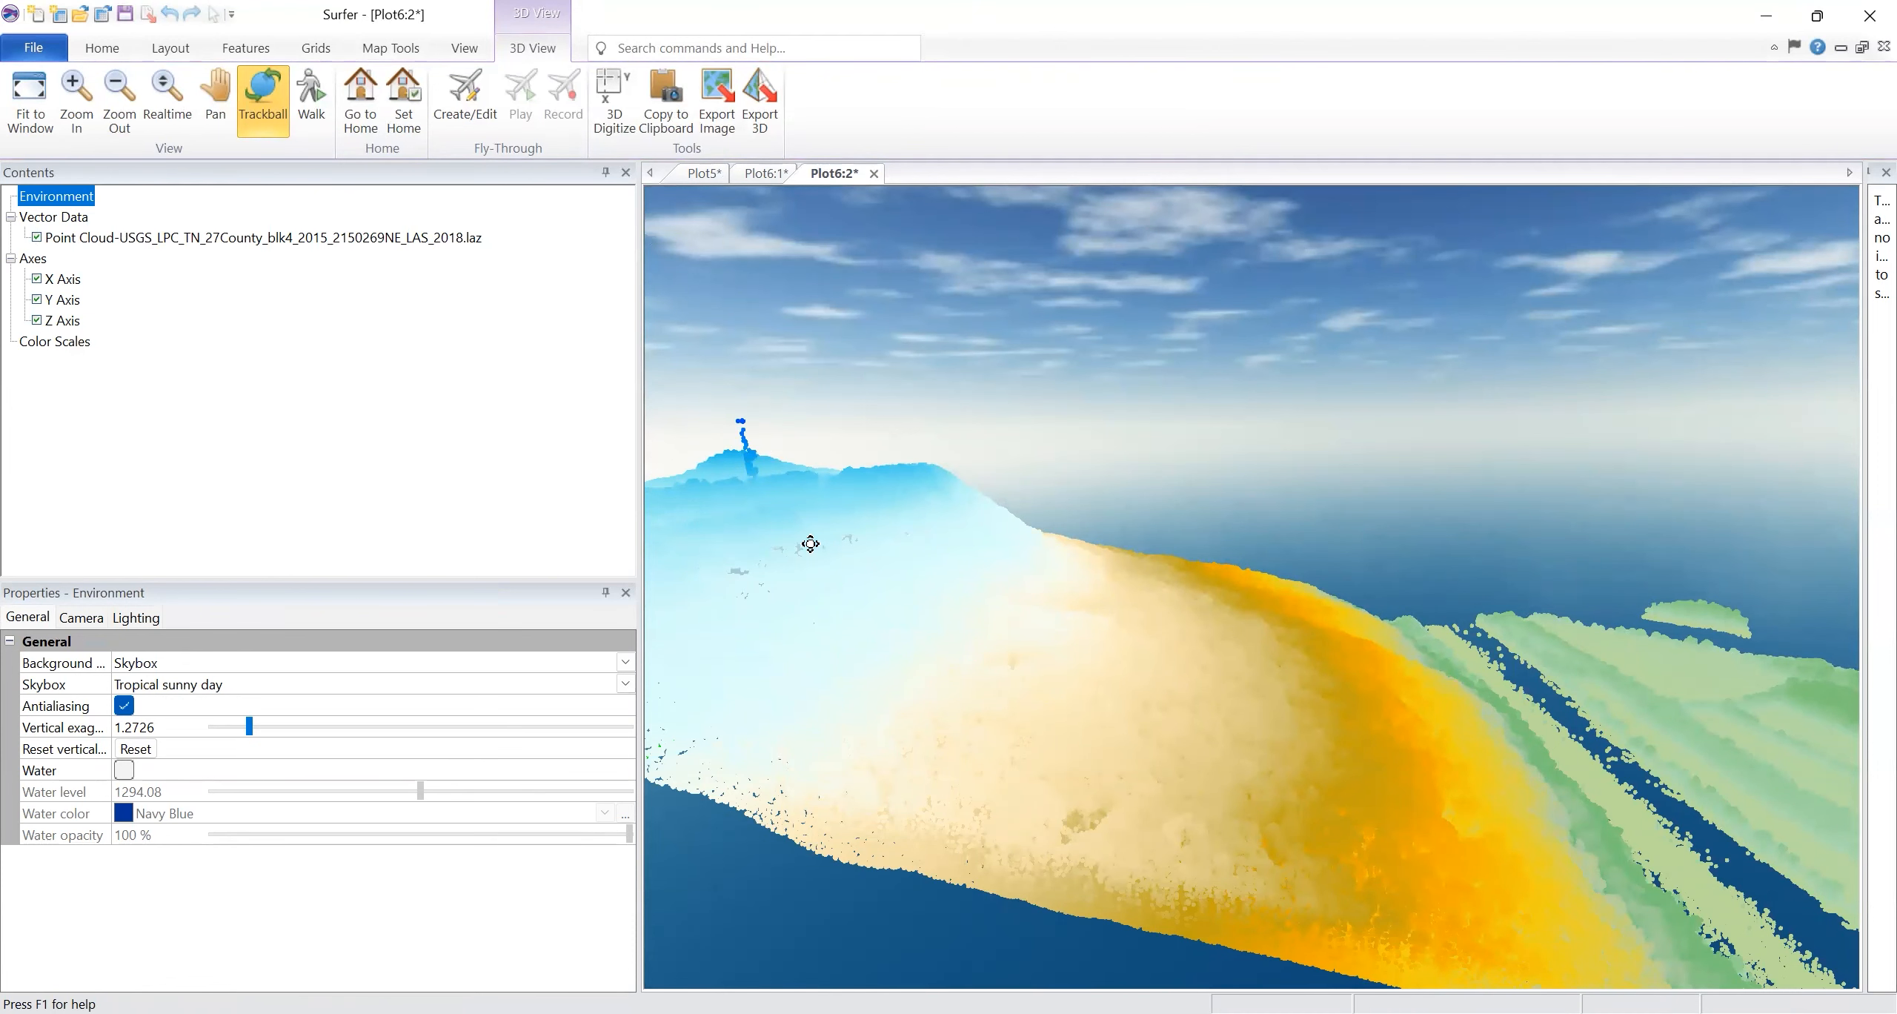
scroll(1021, 752, "up", 1)
scroll(1020, 752, "up", 1)
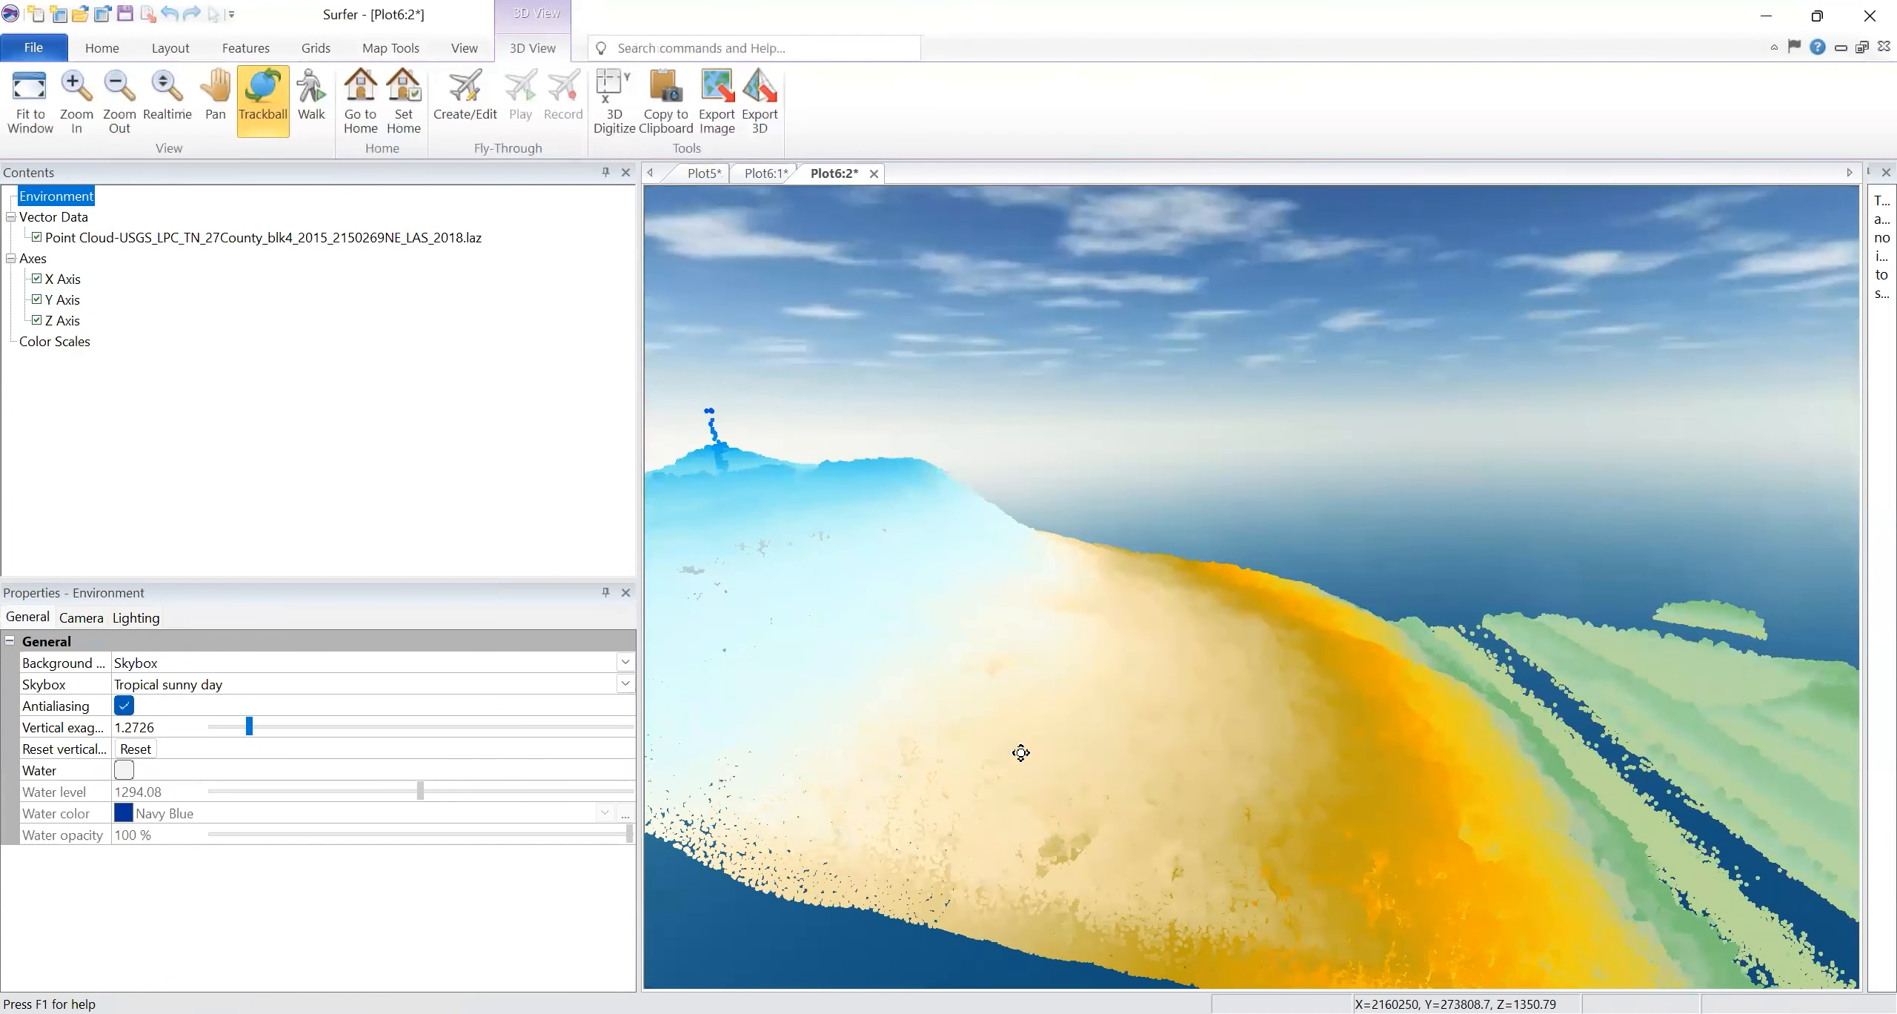
Move in closer on the hillside slope in the 3D view to examine its individual ground points
scroll(1020, 752, "up", 2)
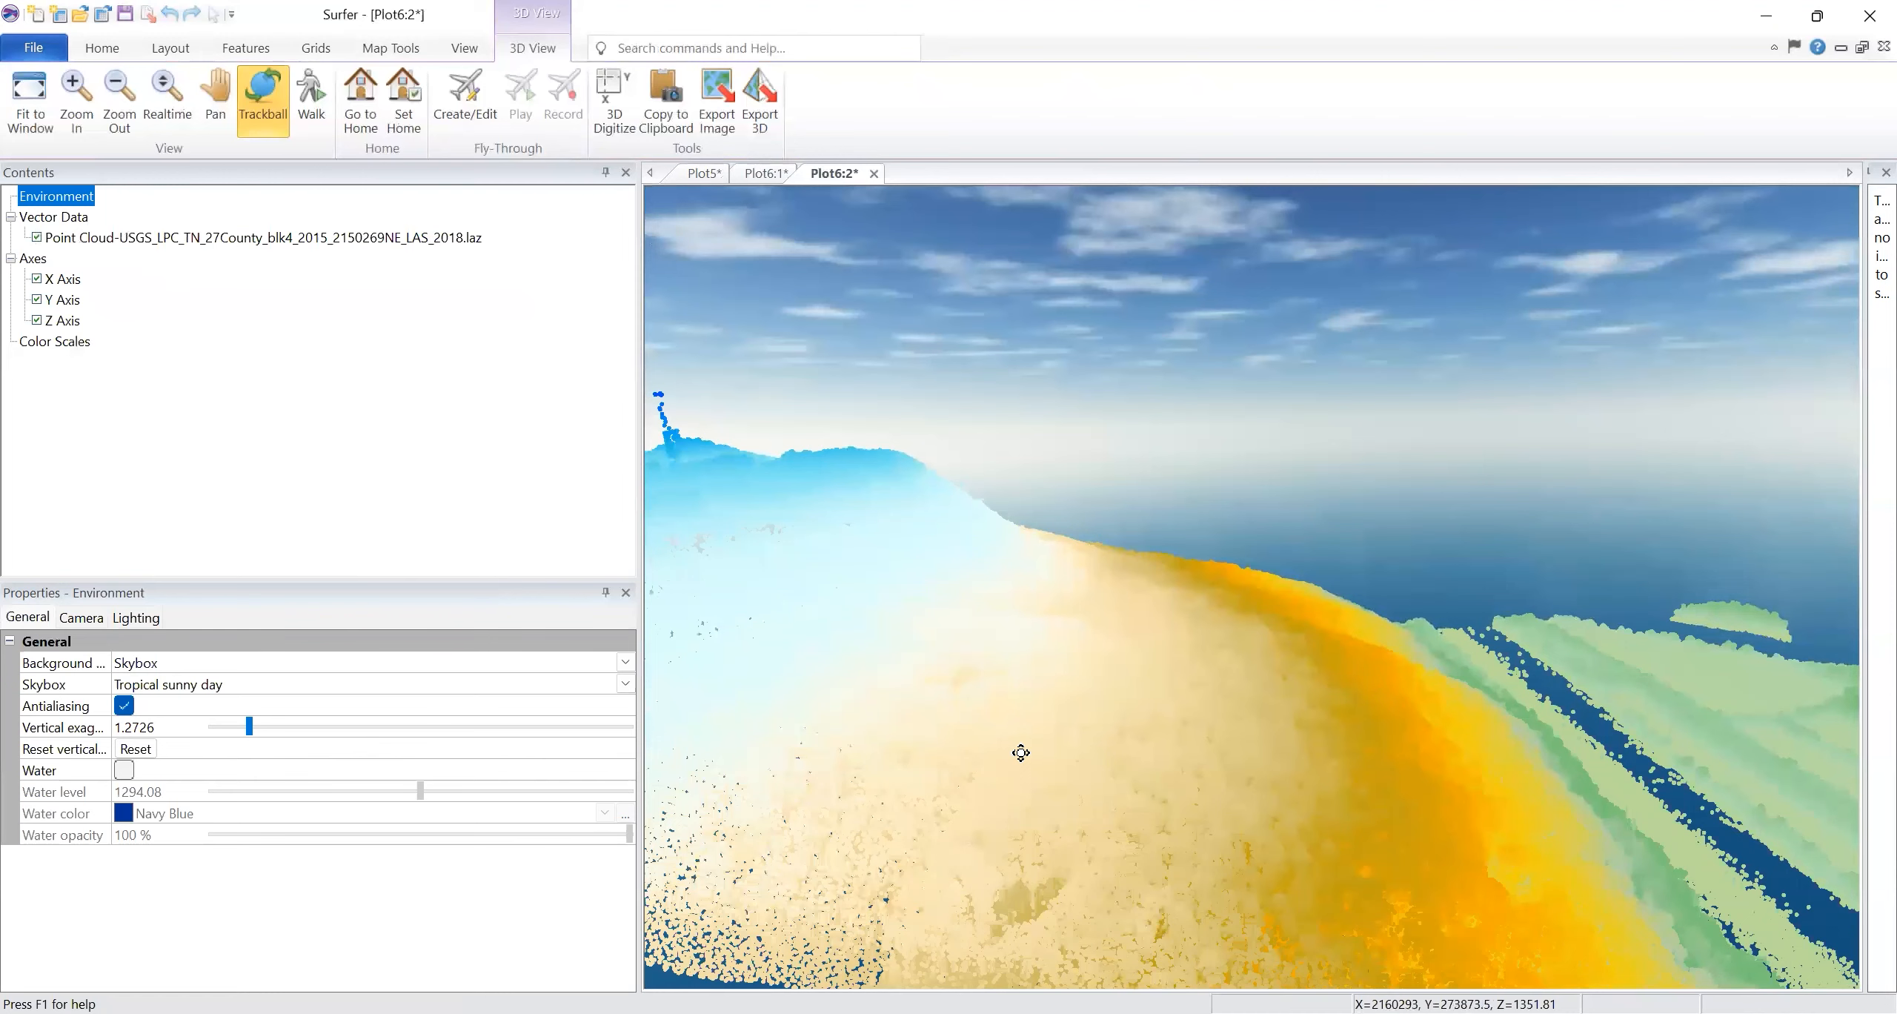
scroll(1020, 752, "up", 2)
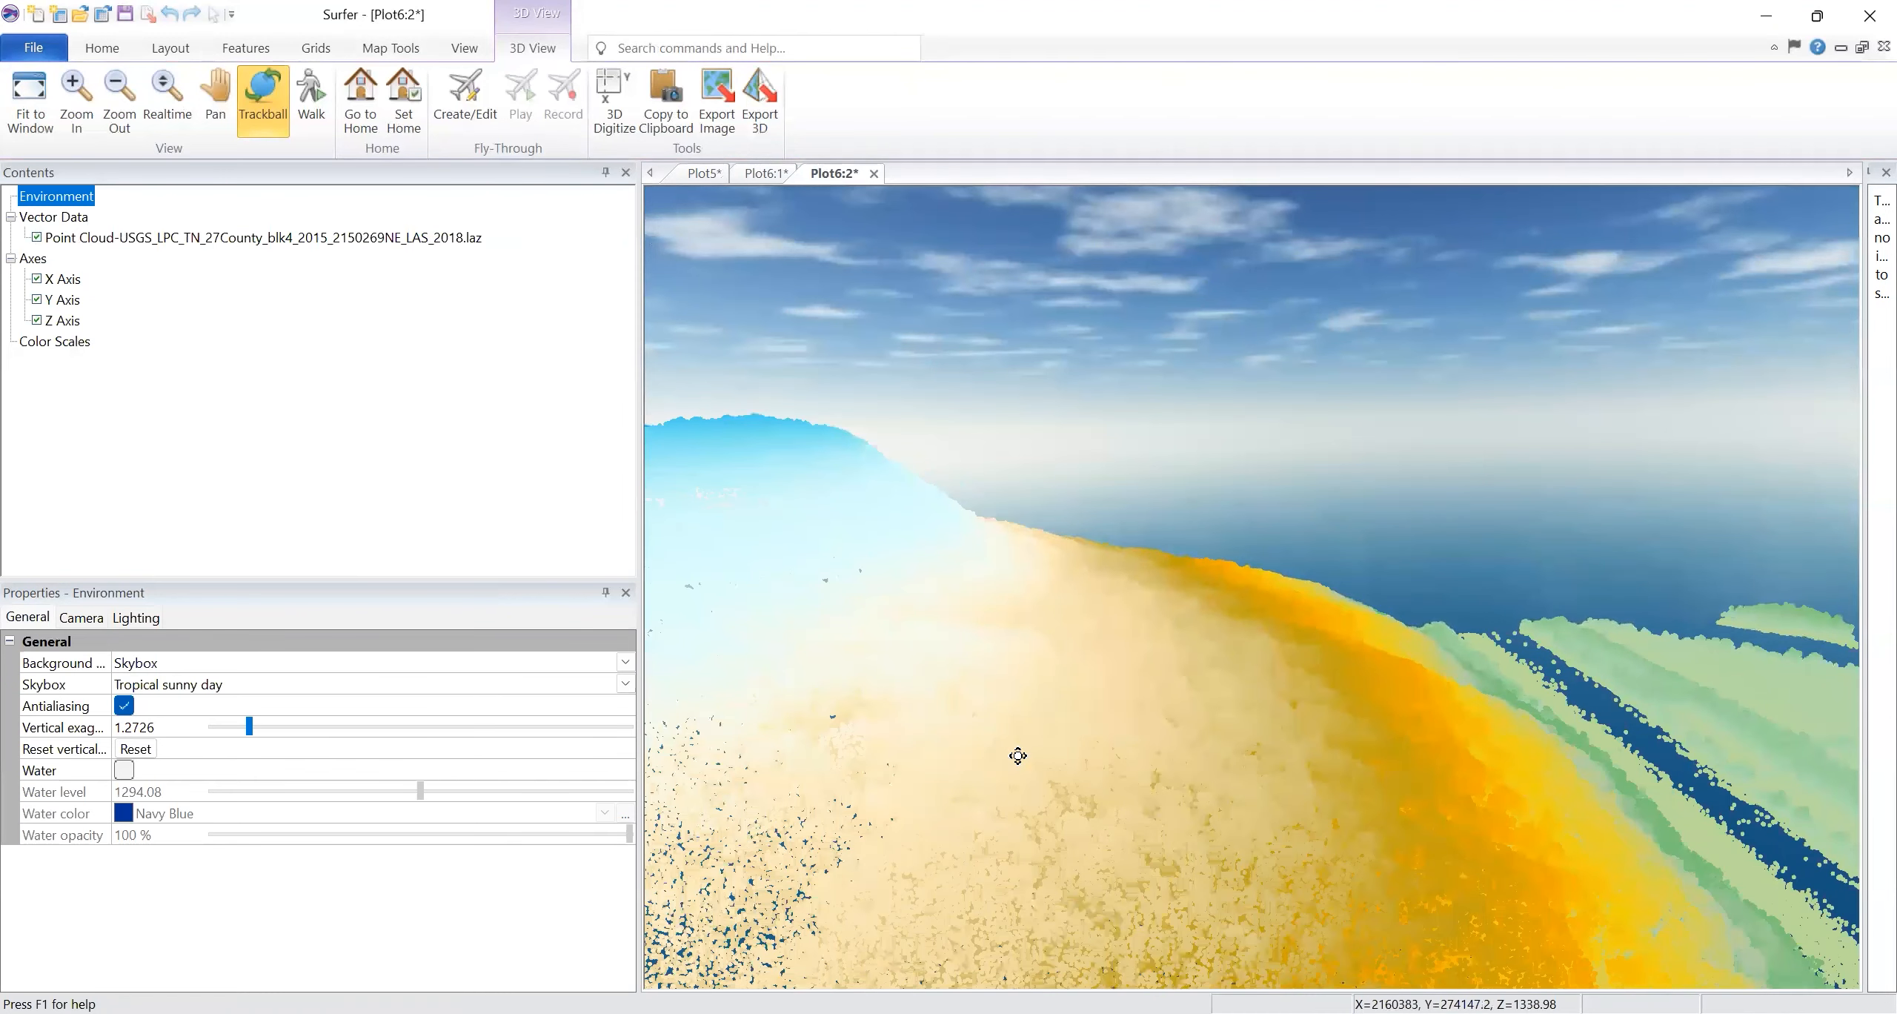
scroll(1018, 755, "up", 1)
scroll(1033, 625, "up", 1)
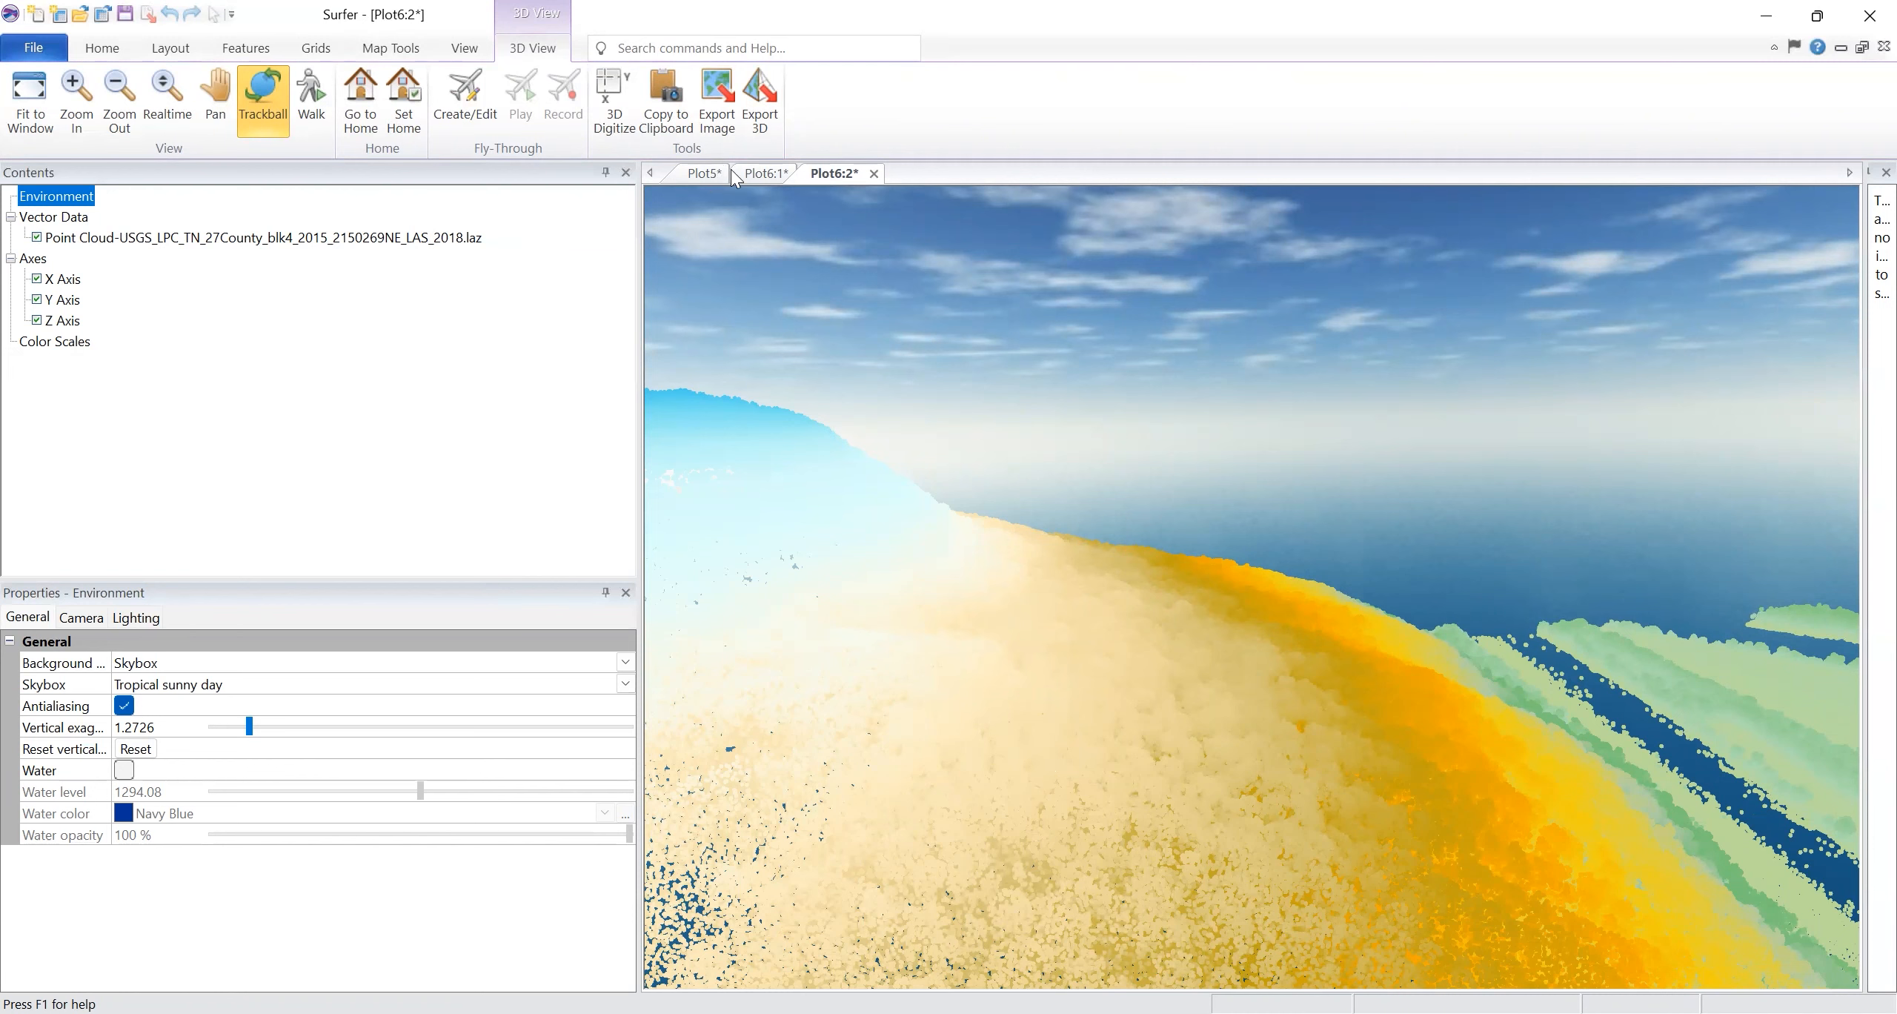
Switch to Plot5 and delete its point cloud layer to clear the plot
left_click(702, 173)
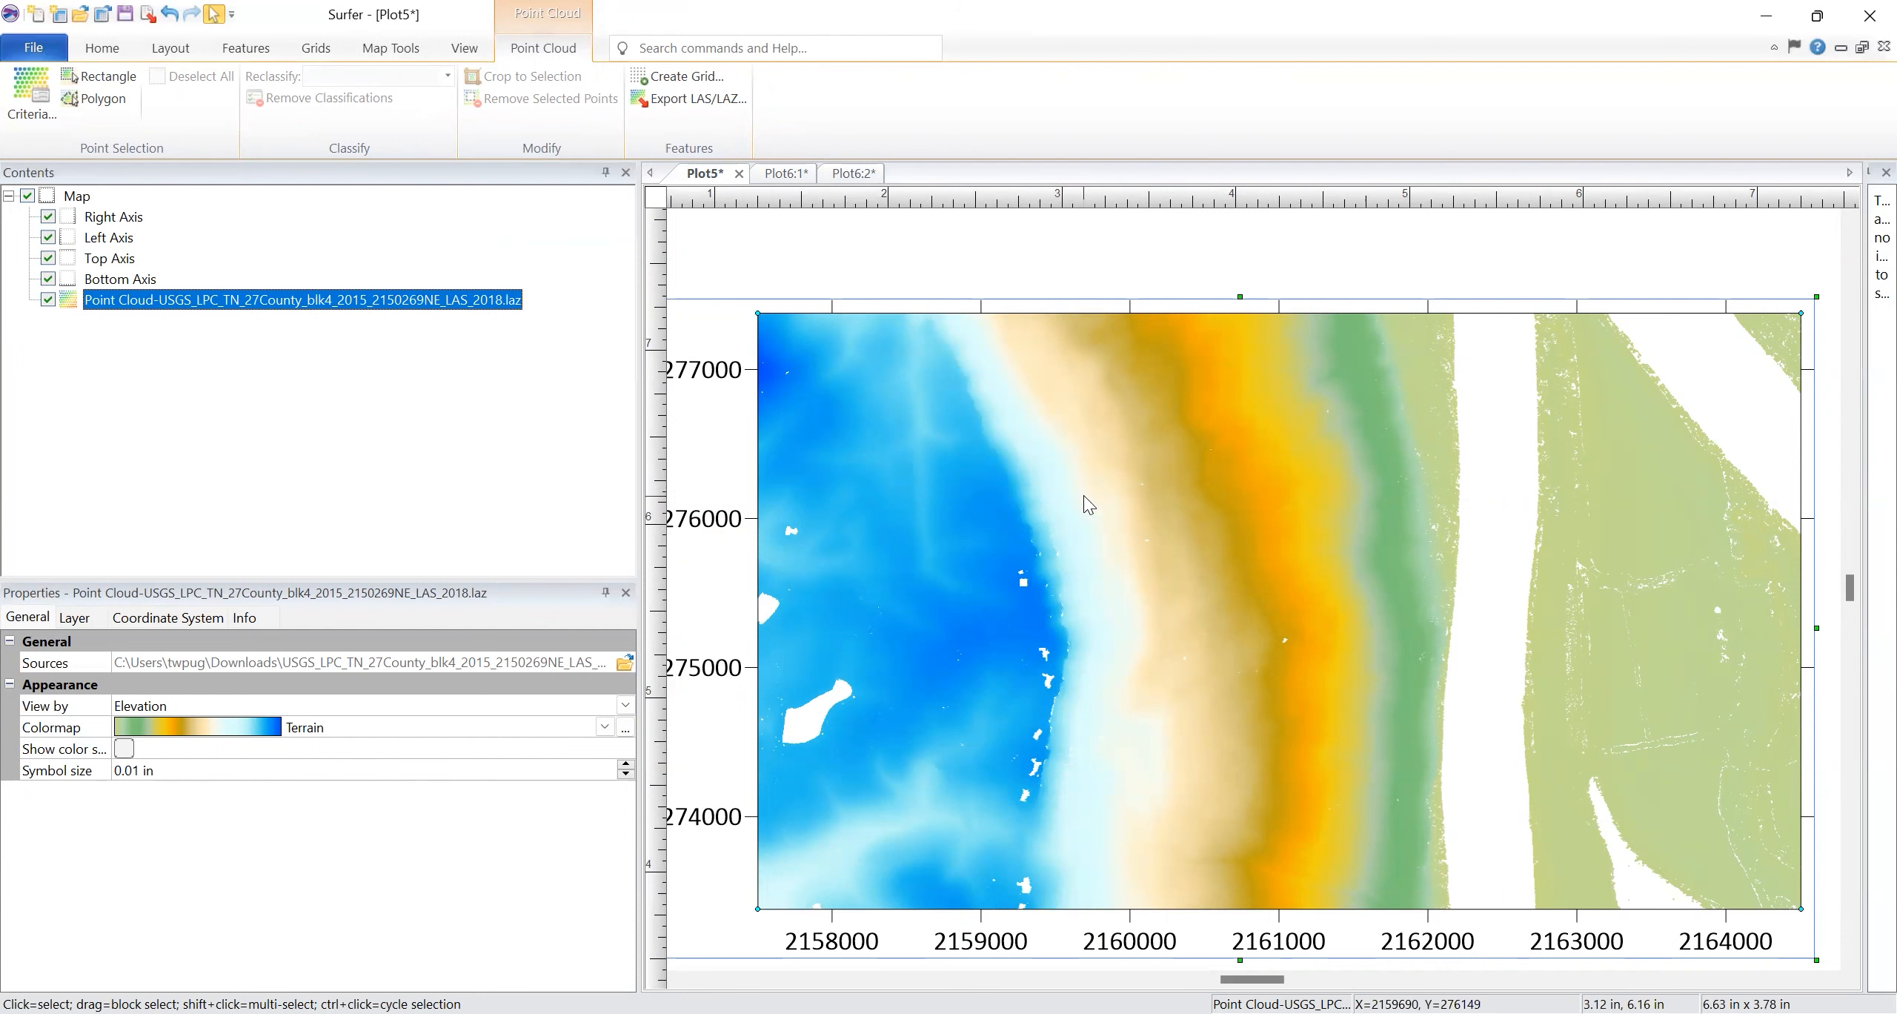
key("Delete")
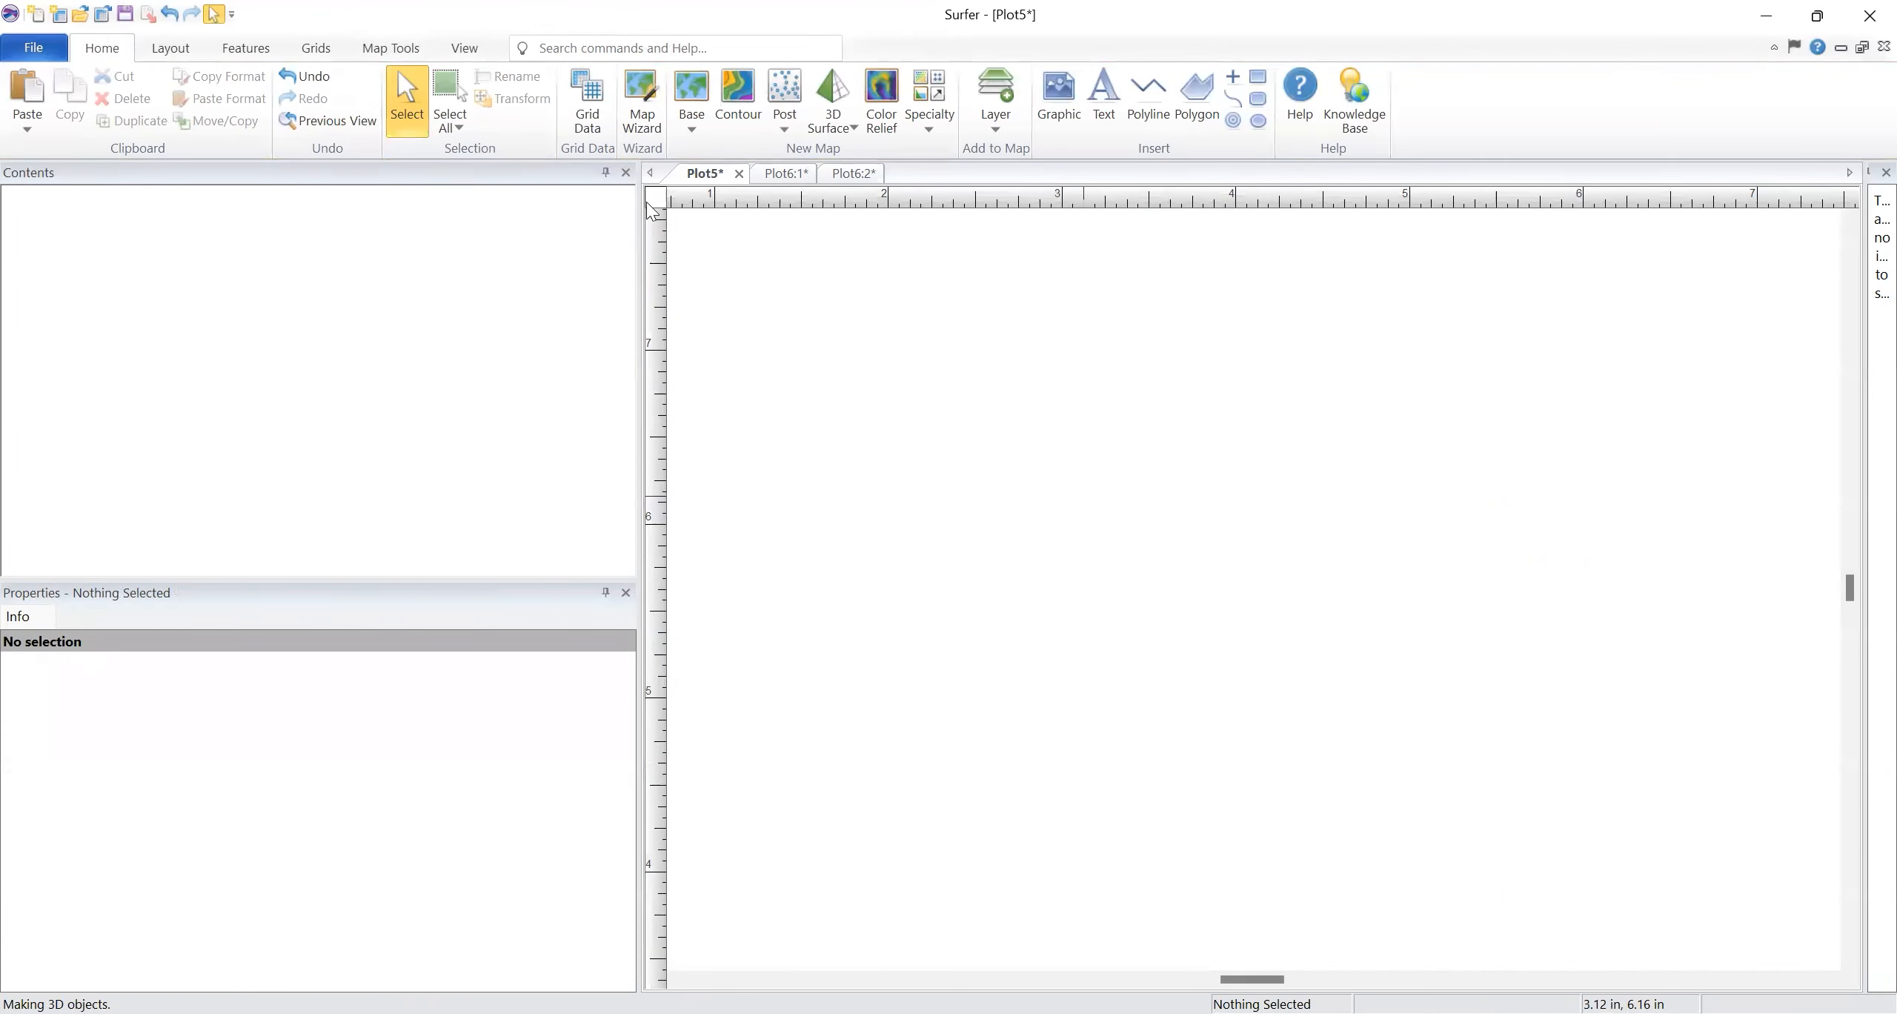
Load USGS_LPC_TN_27County_blk4_2015_2150269NE_LAS_2018 (1).laz as the Grid Data dataset, importing only the 2 - Ground classification
left_click(317, 52)
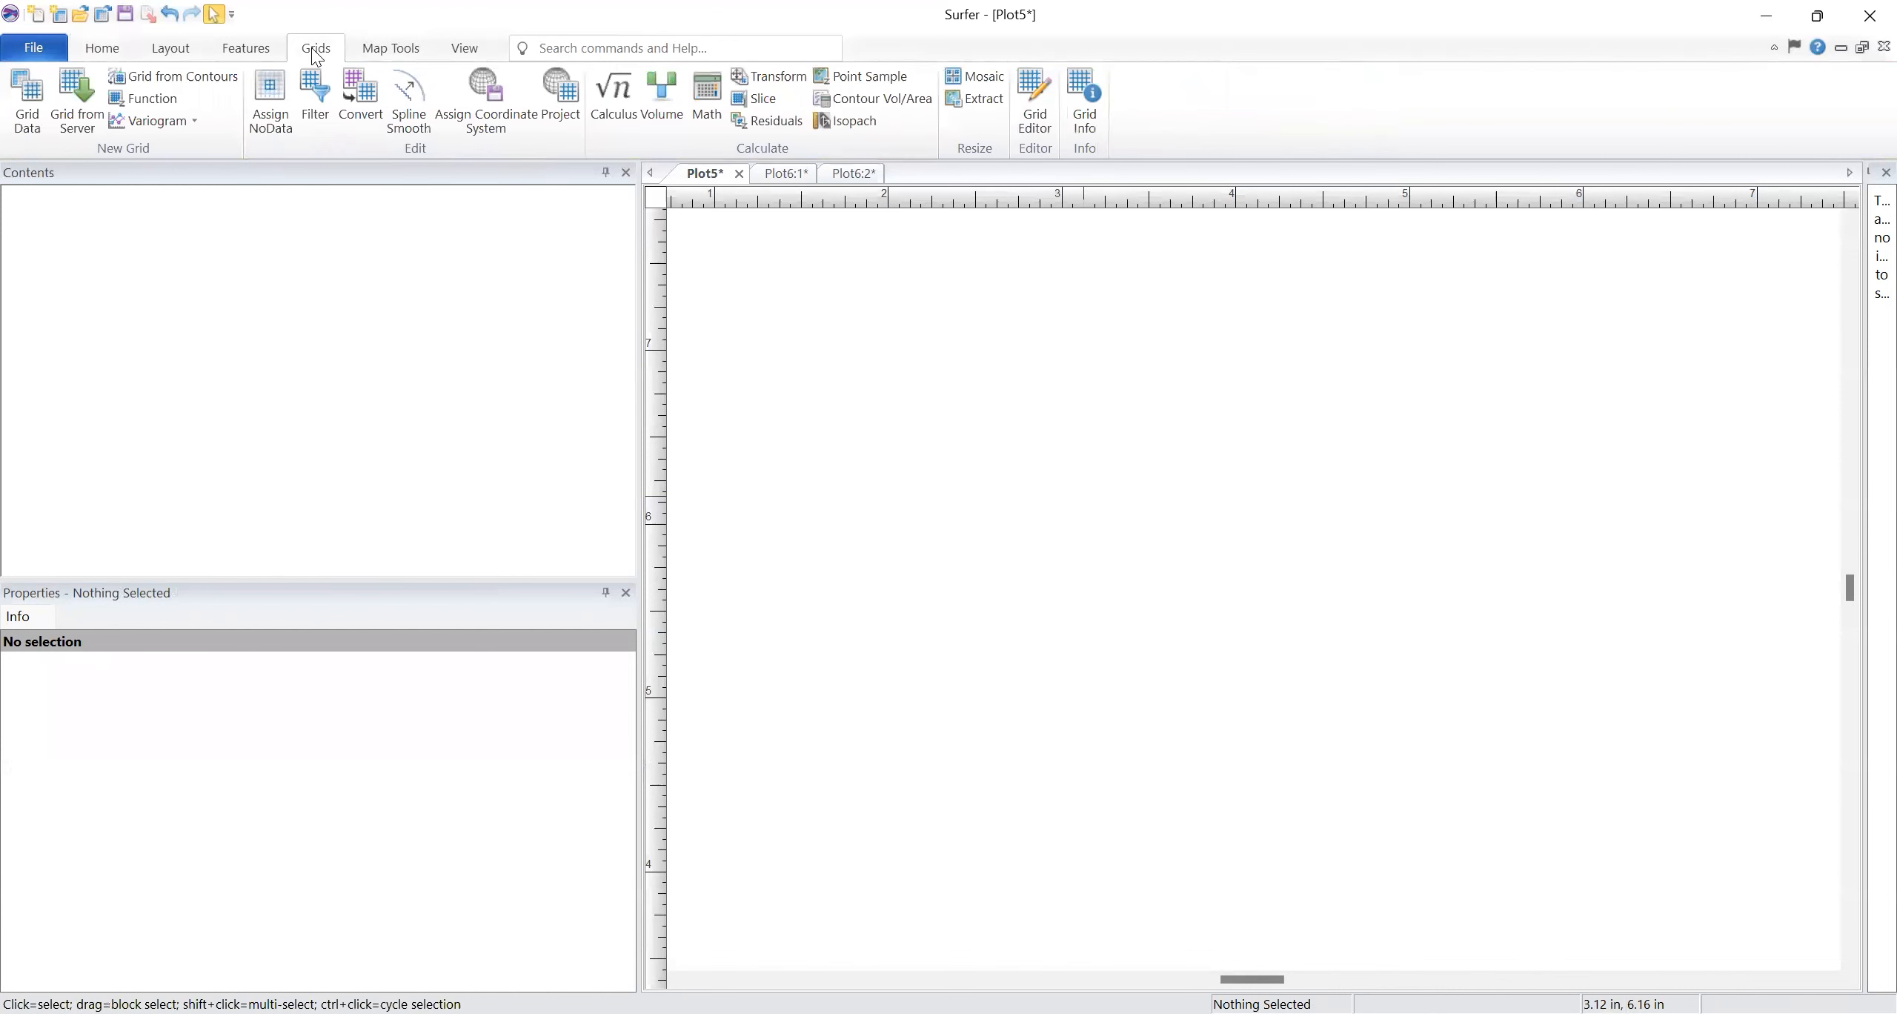
left_click(30, 111)
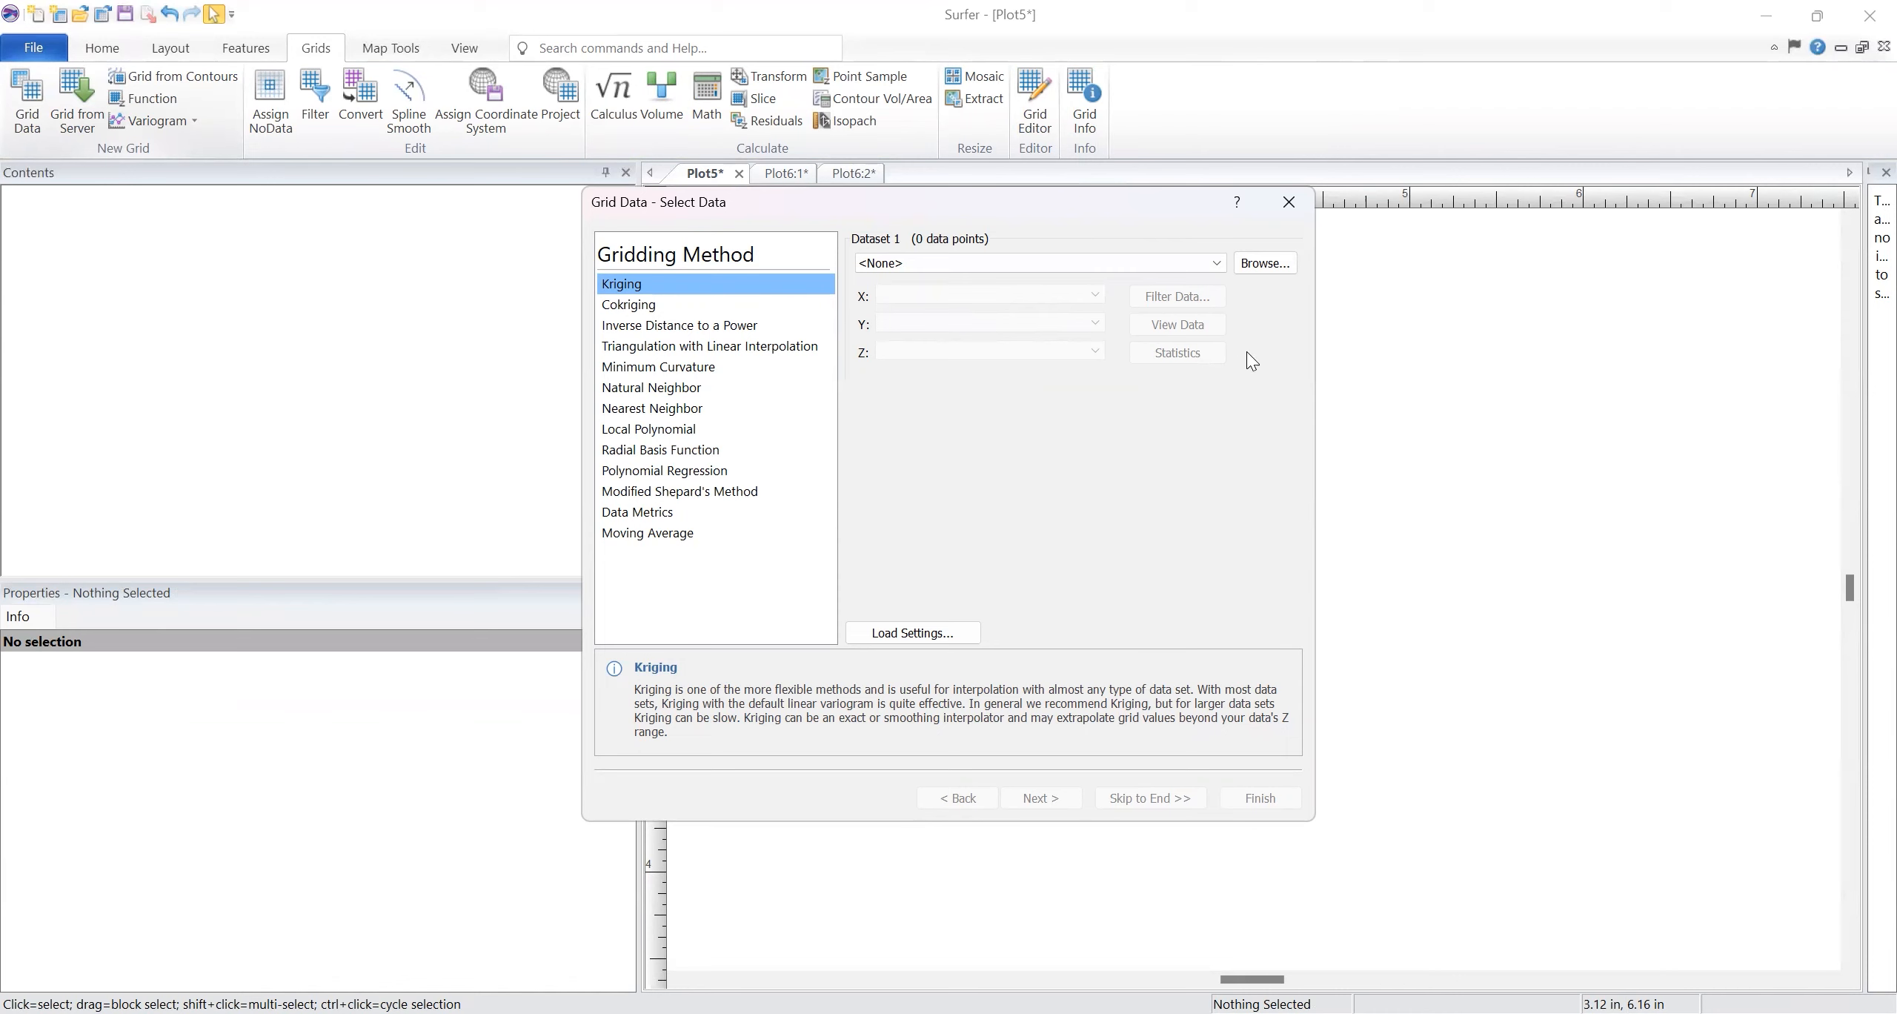
left_click(1266, 265)
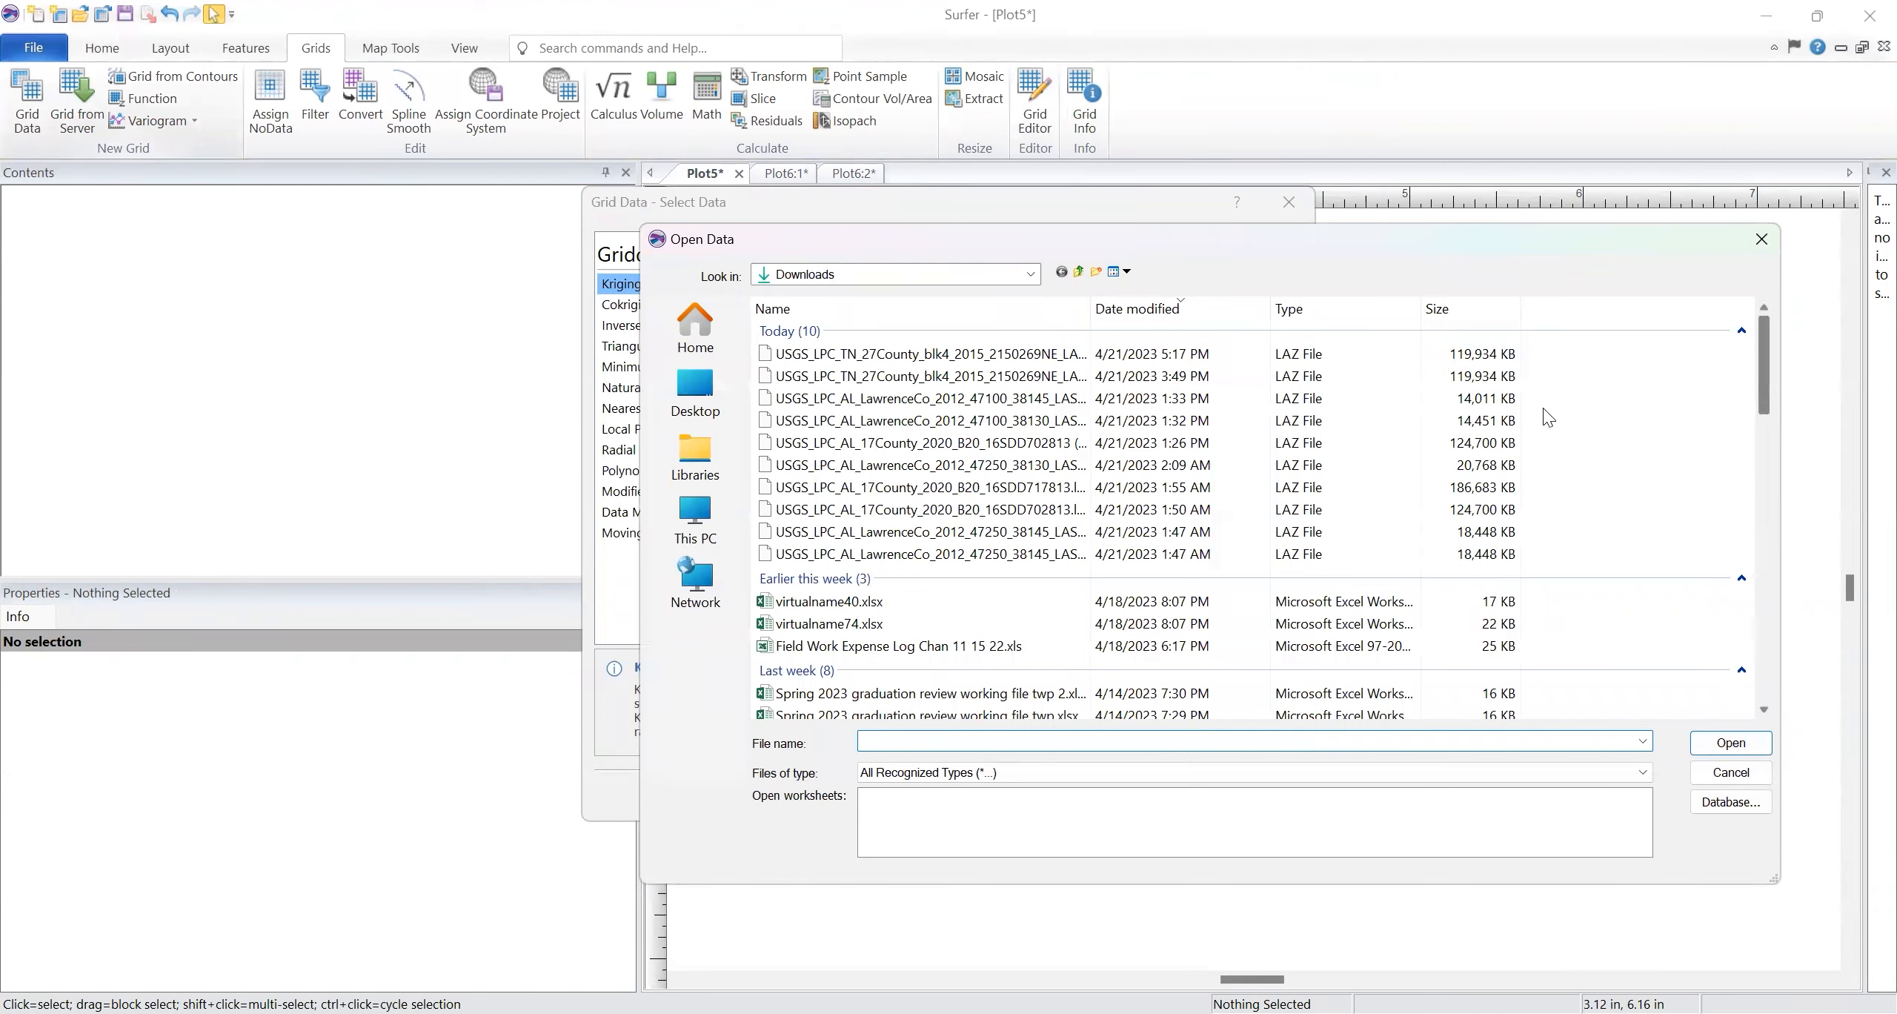
left_click(1280, 357)
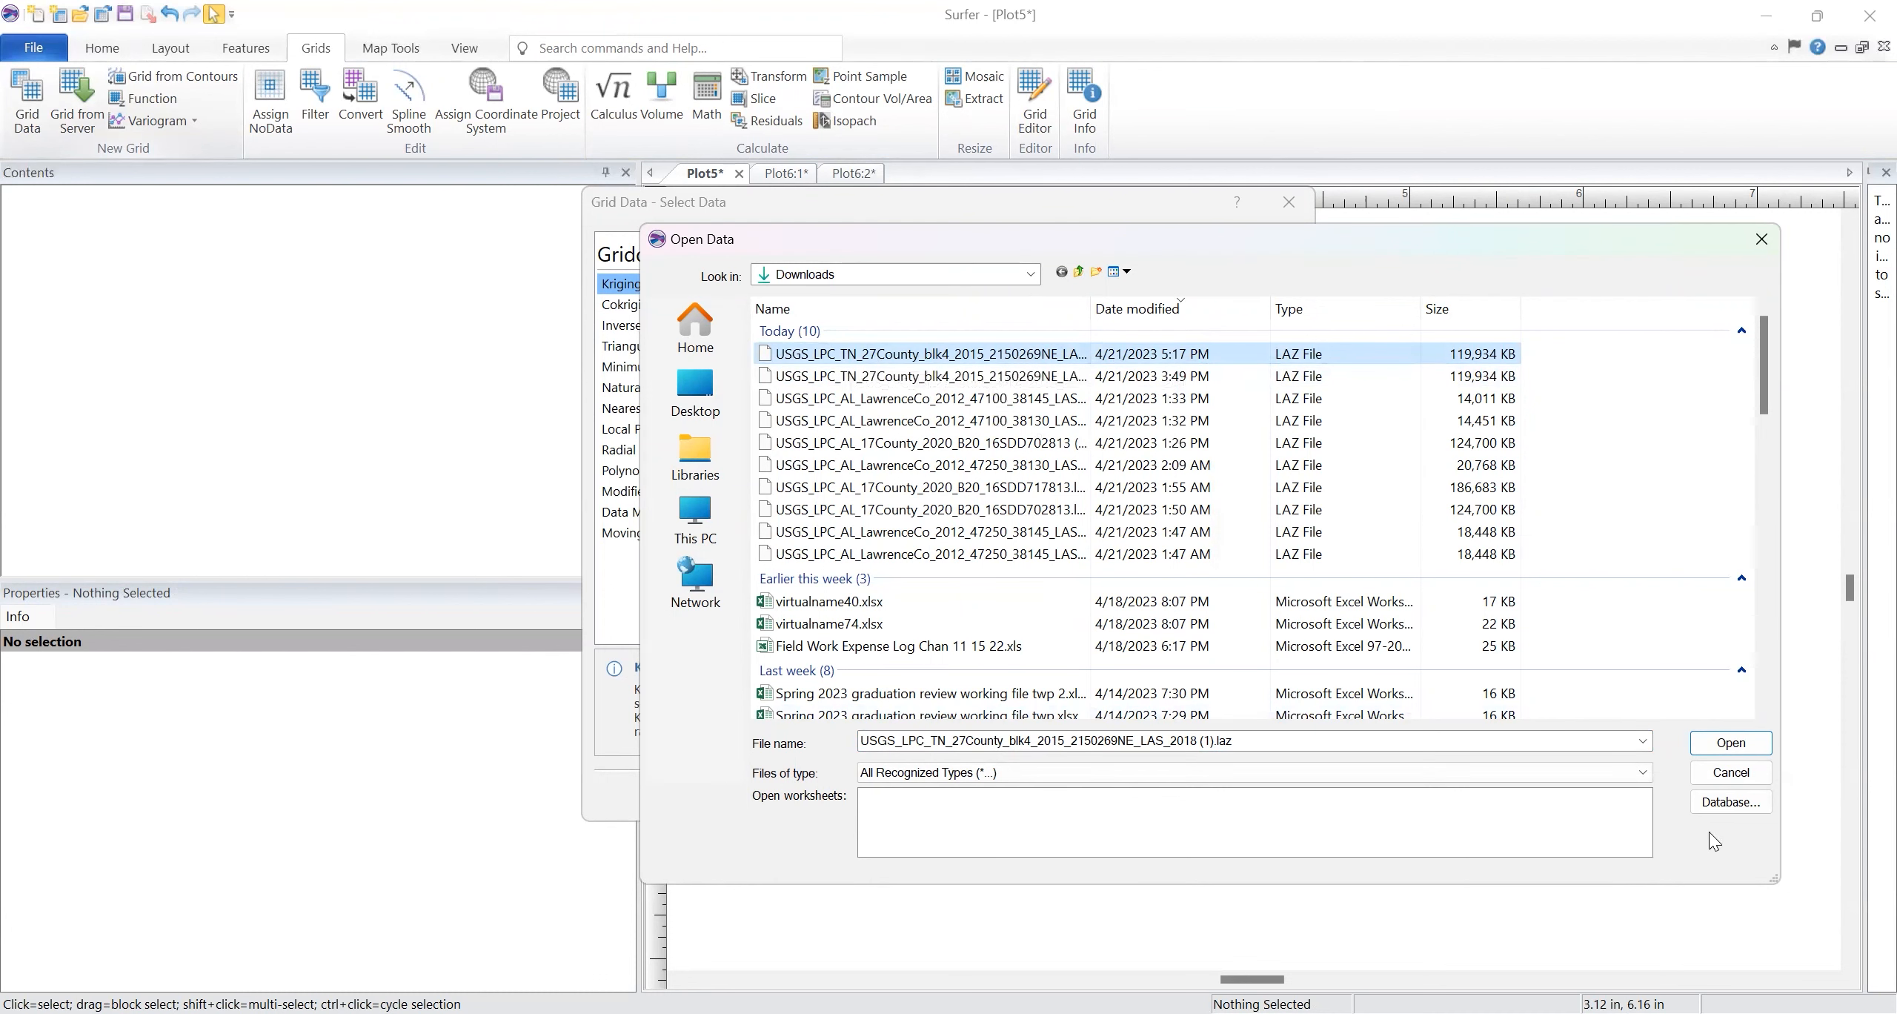
left_click(1731, 742)
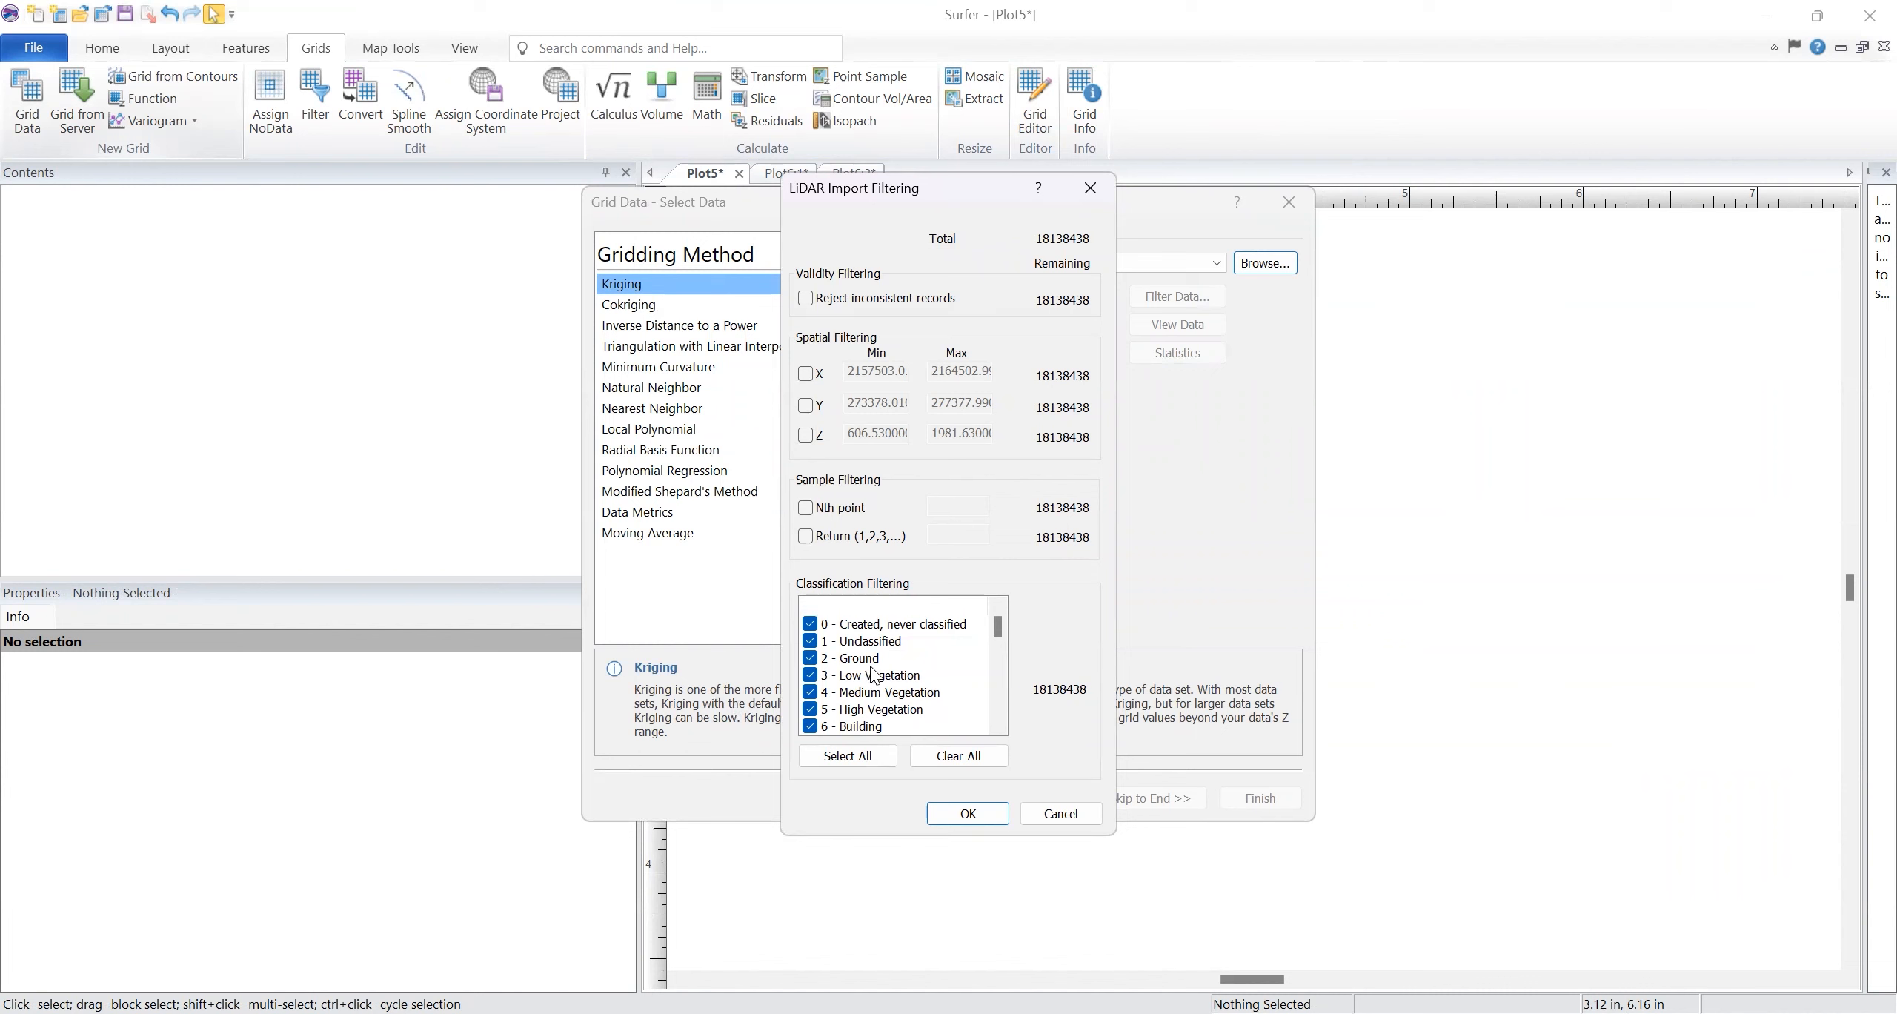
left_click(956, 758)
left_click(810, 658)
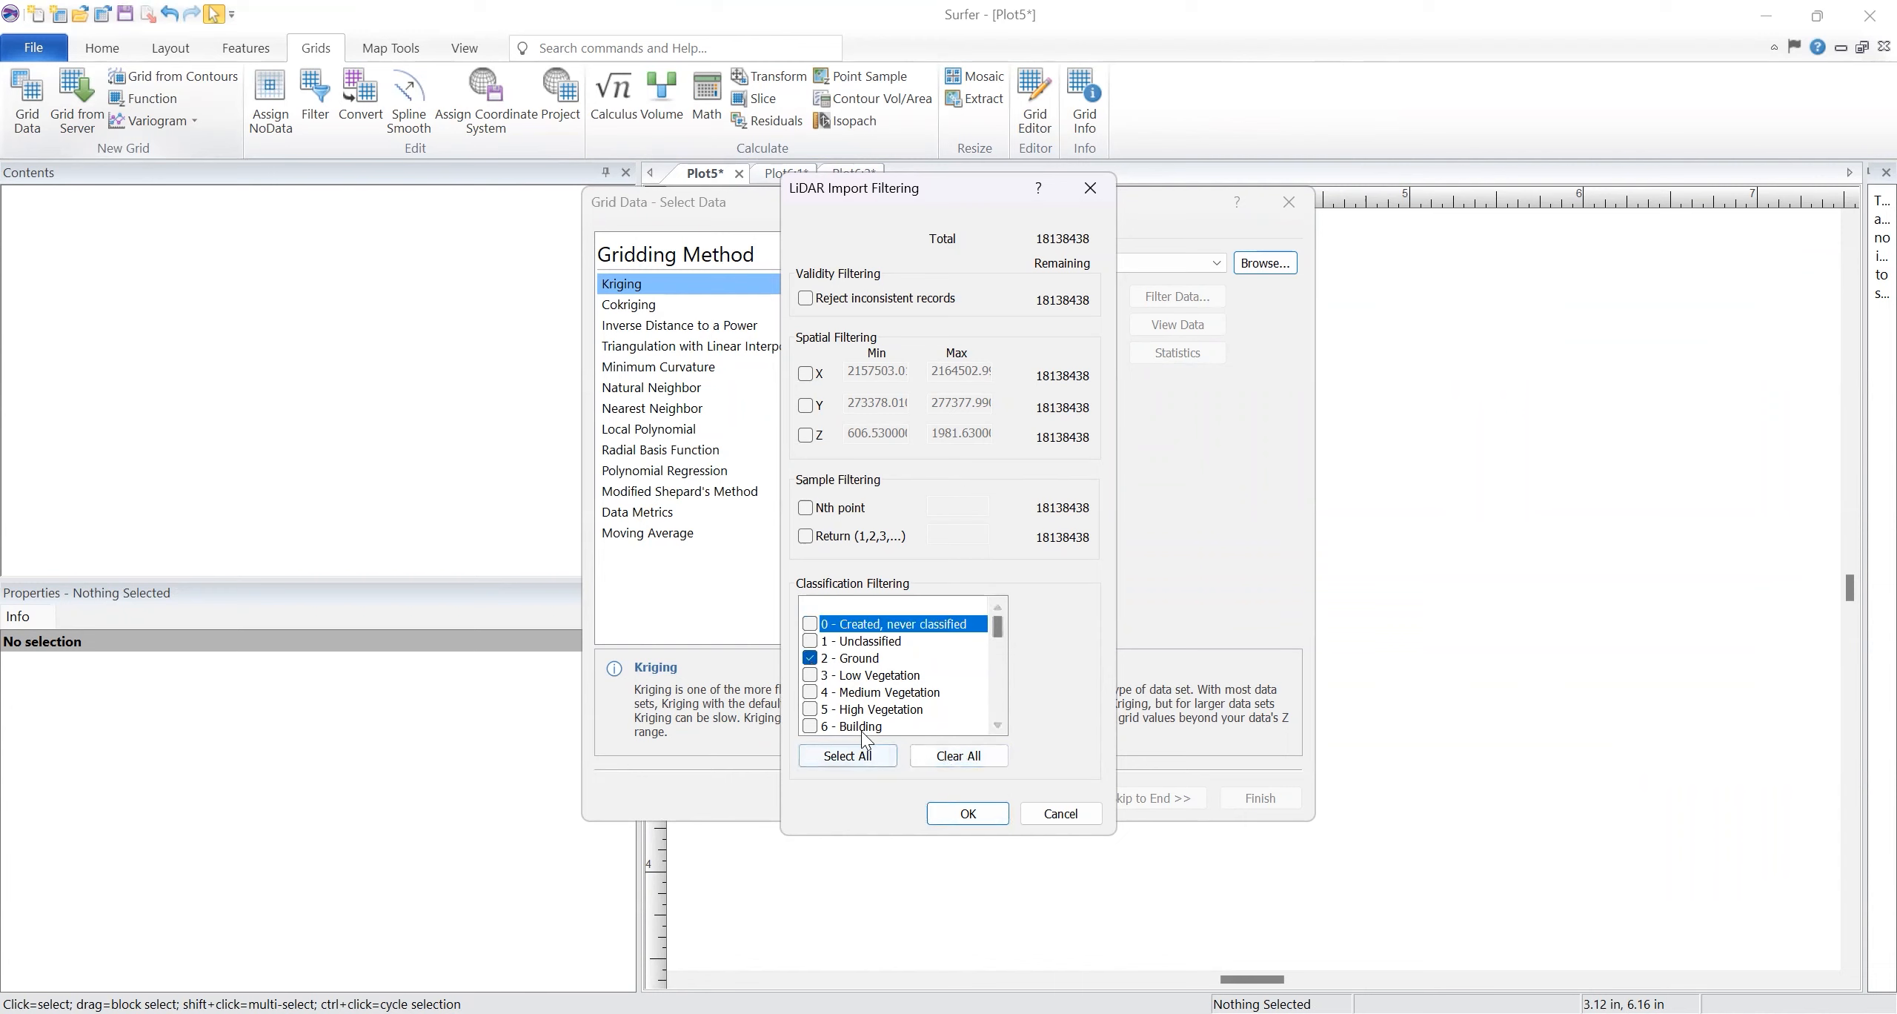
scroll(972, 702, "down", 2)
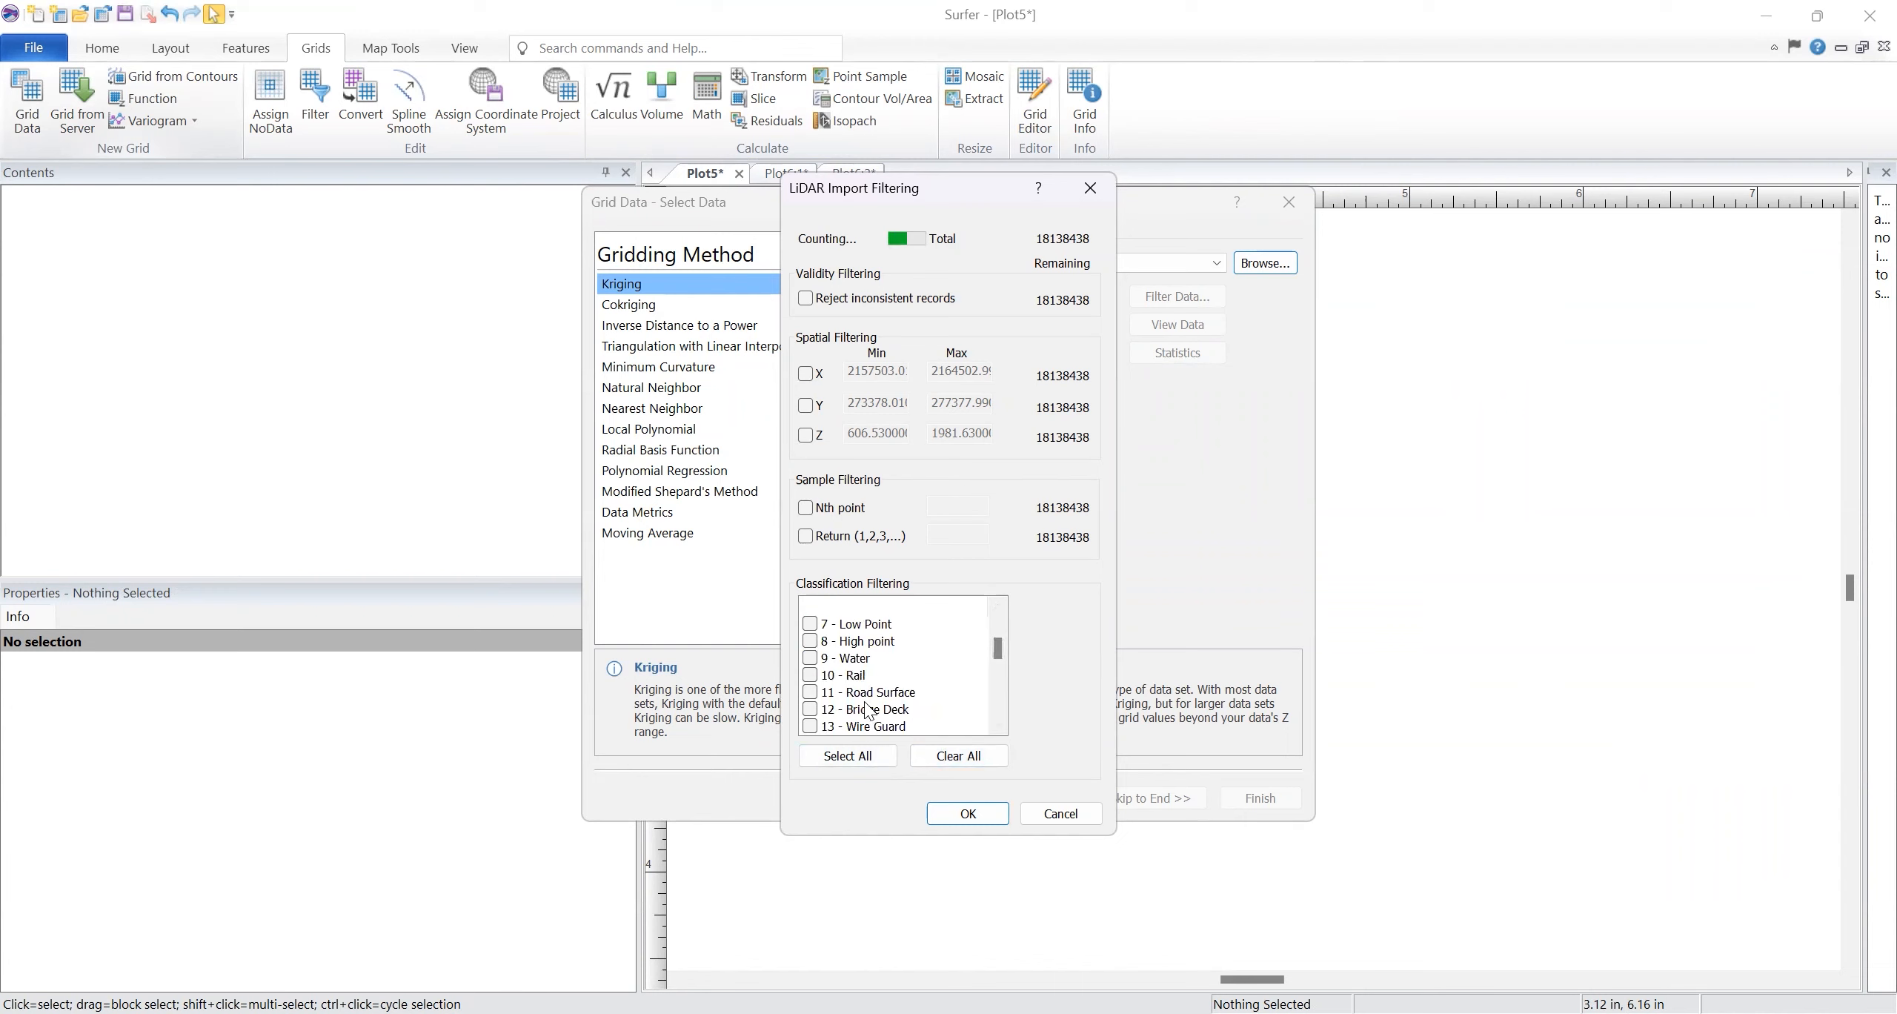
left_click_drag(994, 647, 1000, 619)
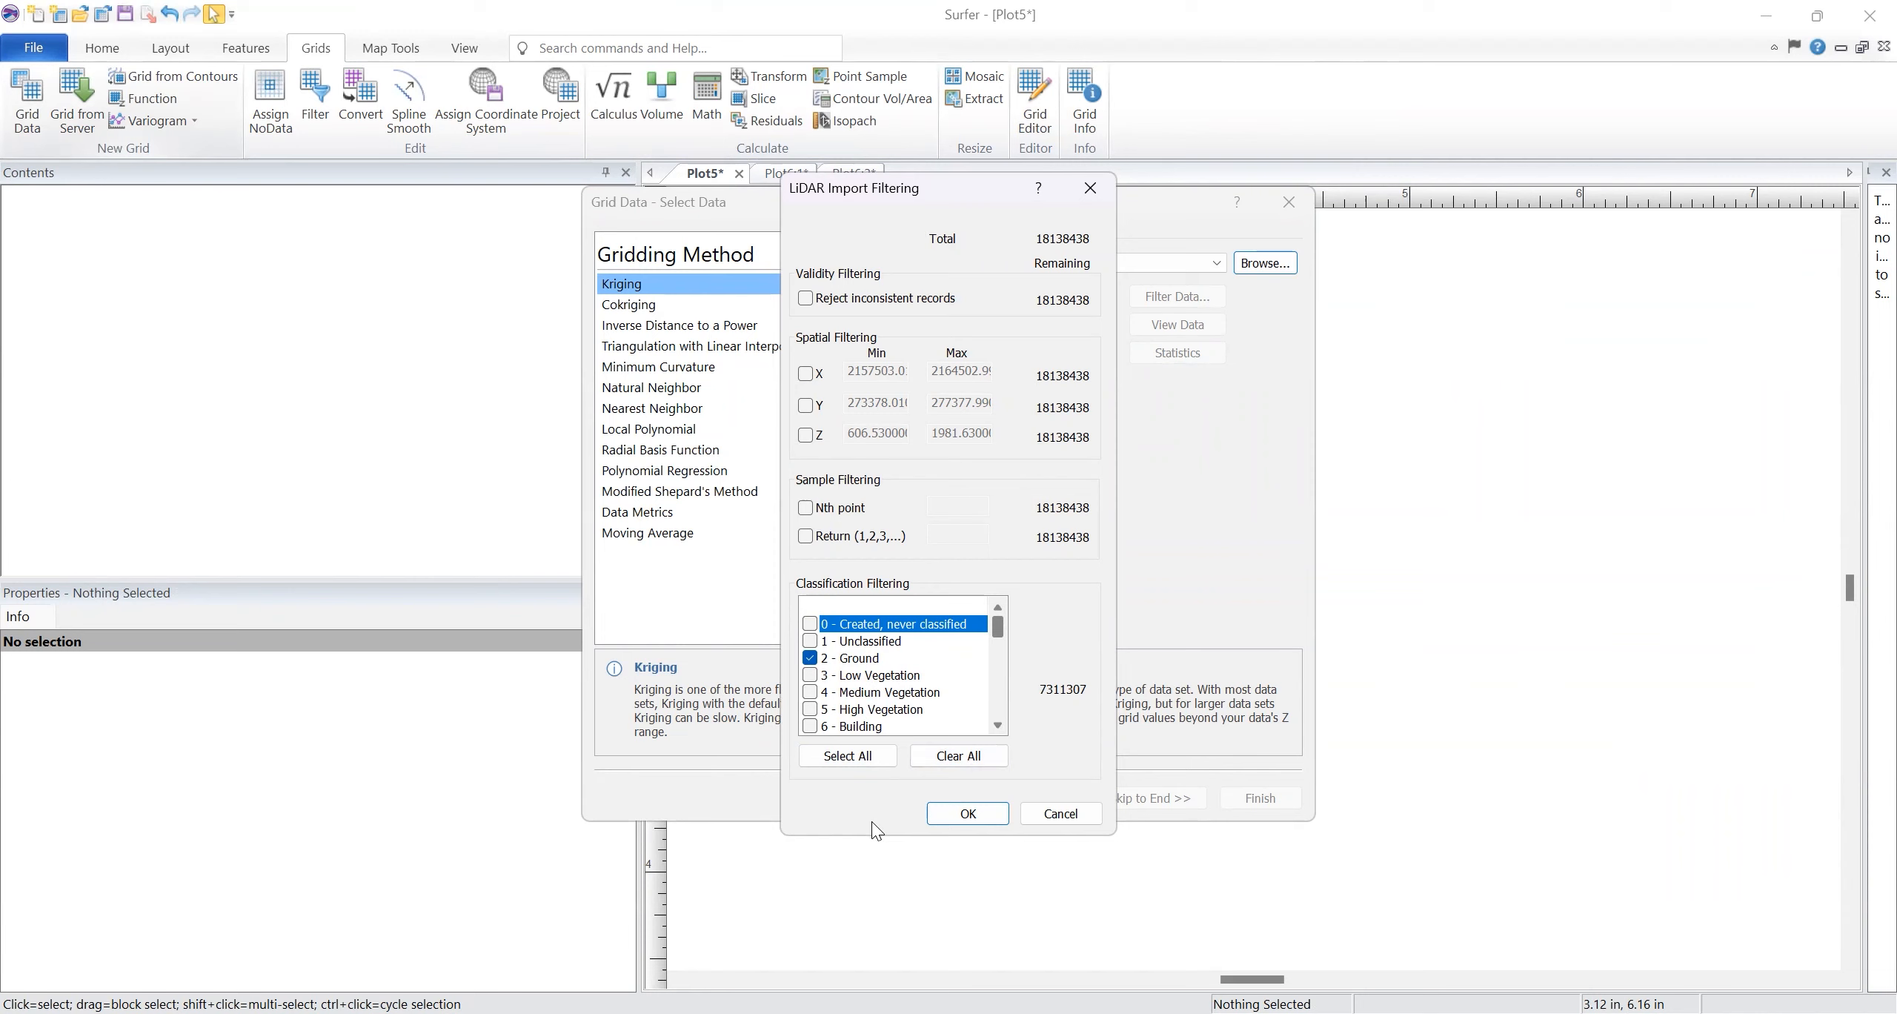
left_click(963, 809)
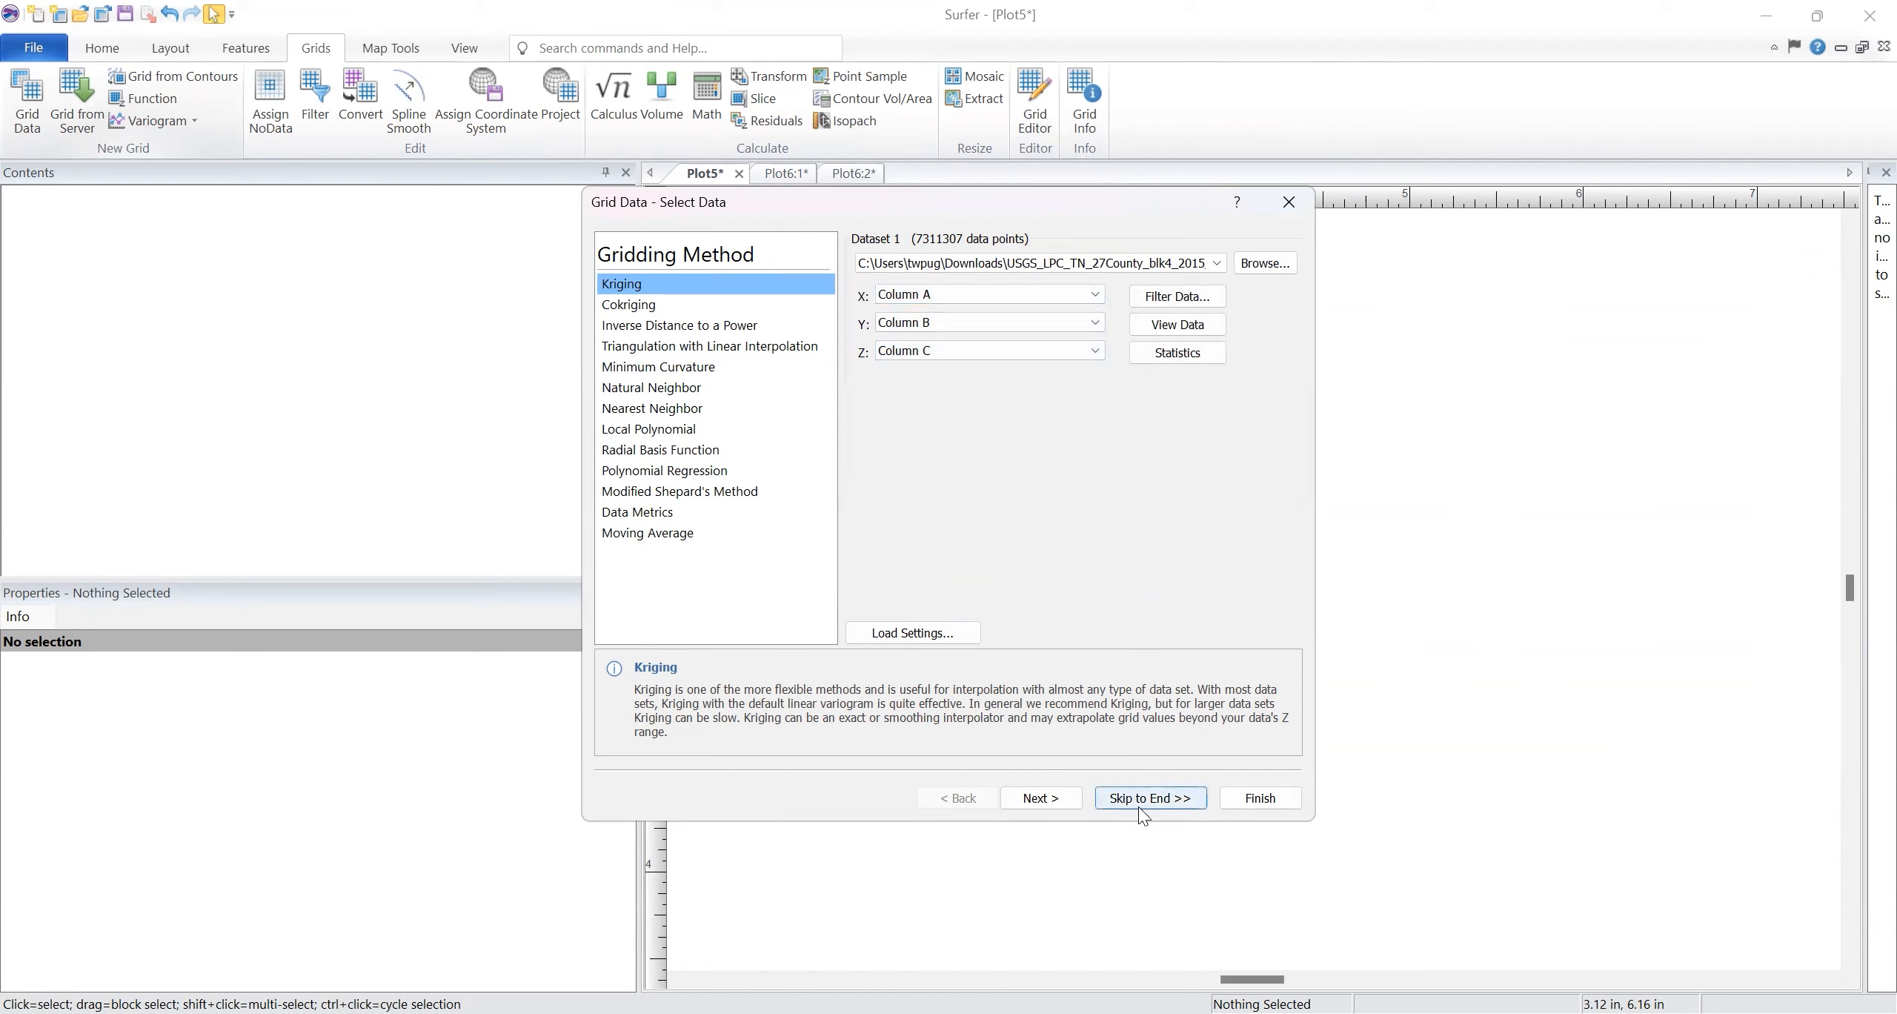
Keep the default Kriging variogram, options and cross validation settings, and set the output grid spacing to 1 in the X and Y directions
left_click(1052, 796)
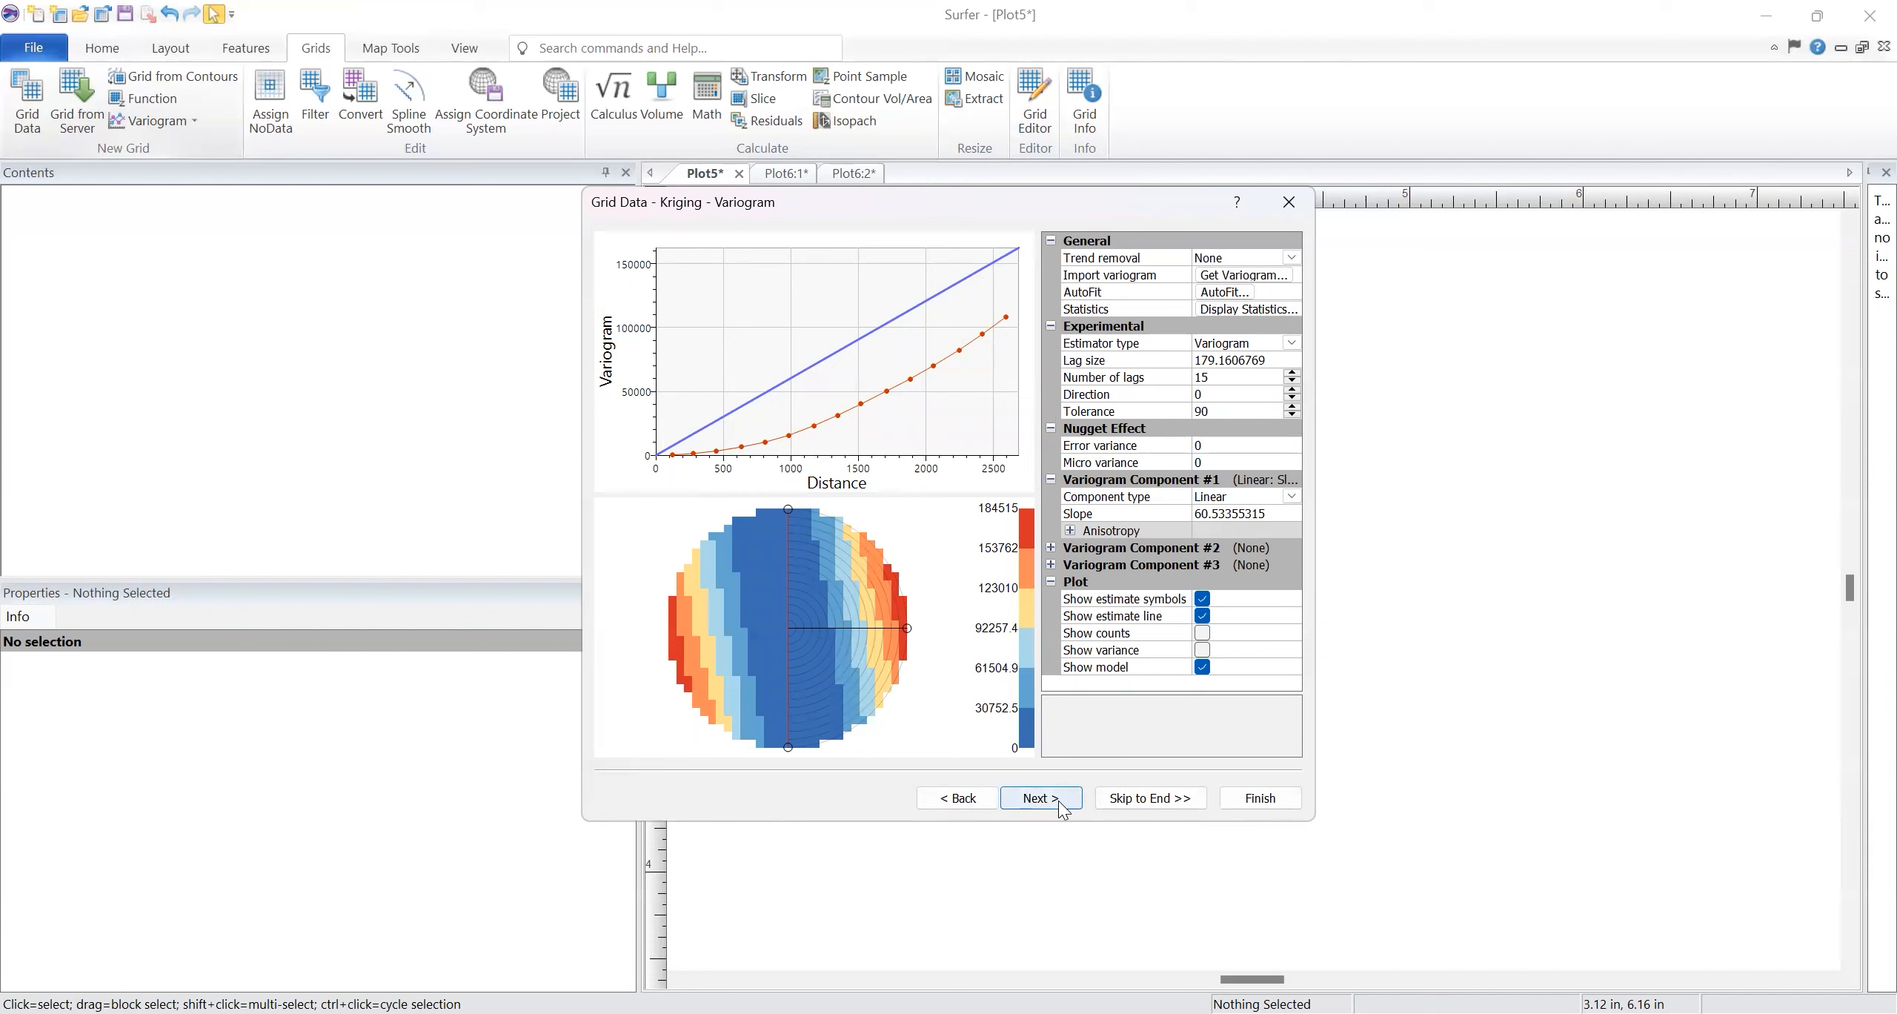
left_click(1040, 798)
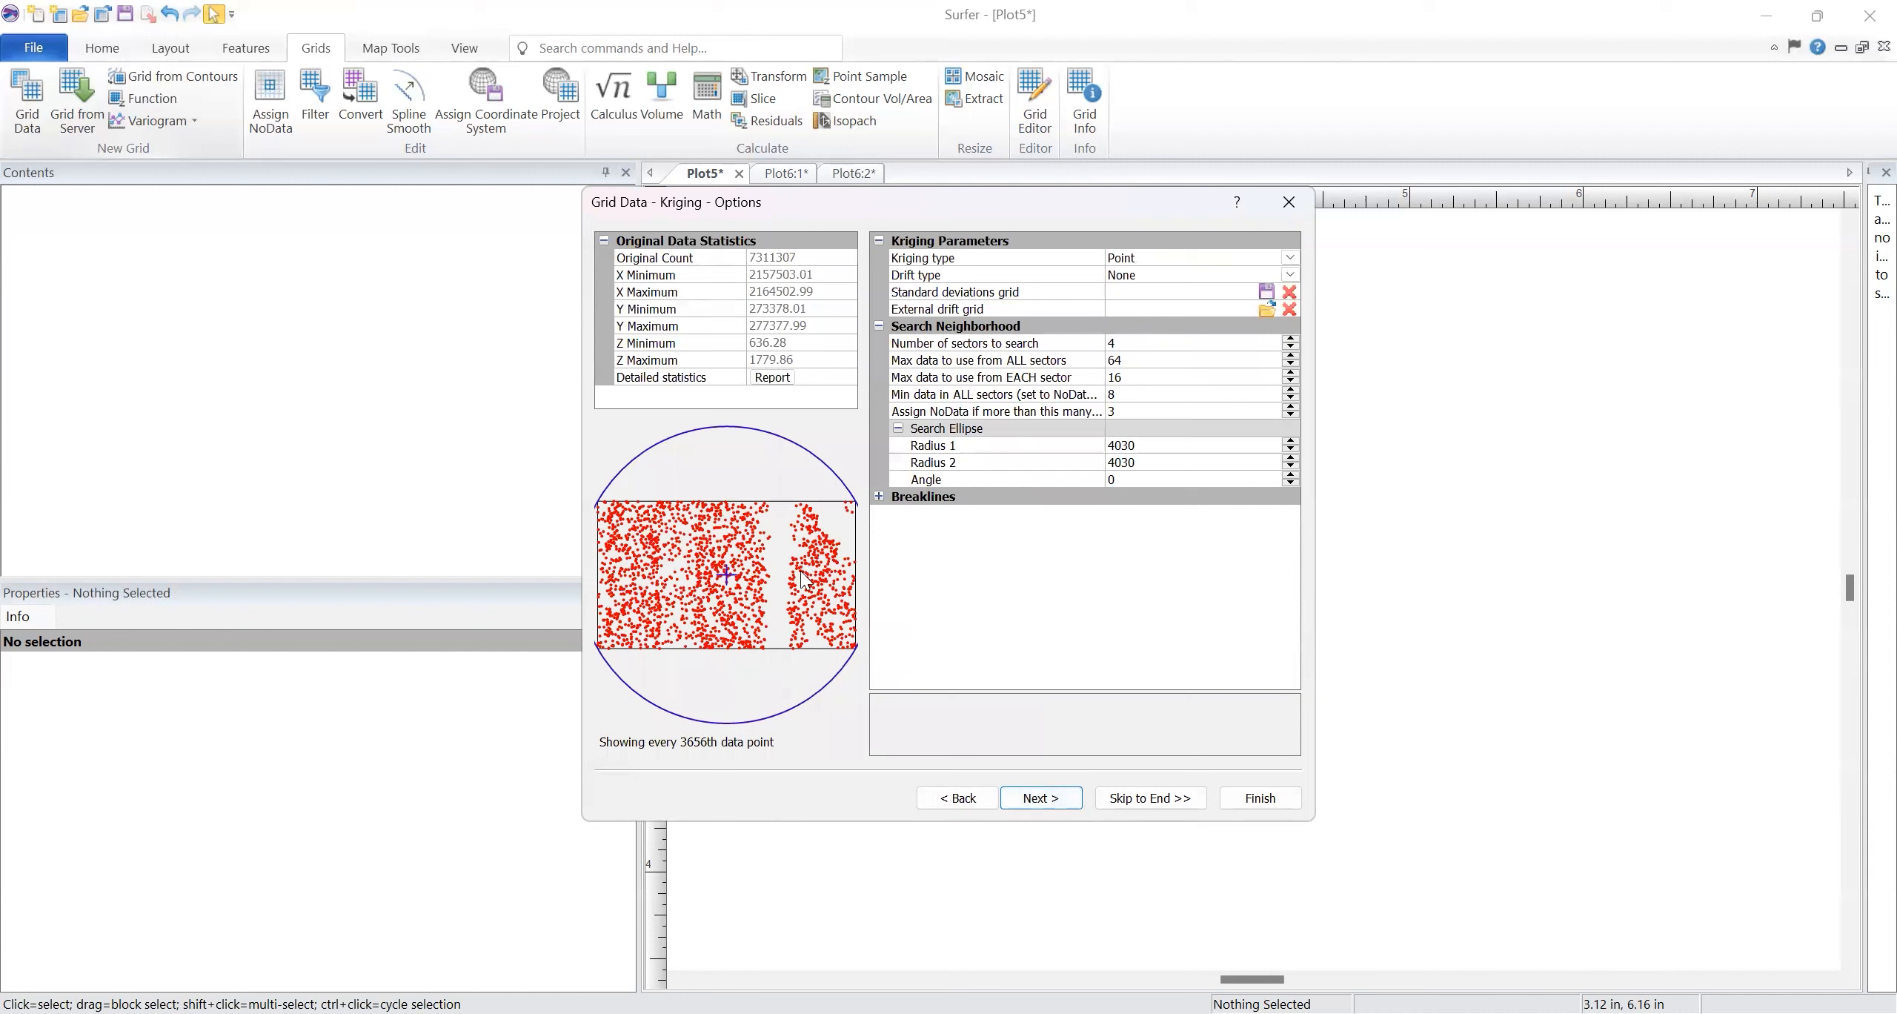
left_click(1053, 796)
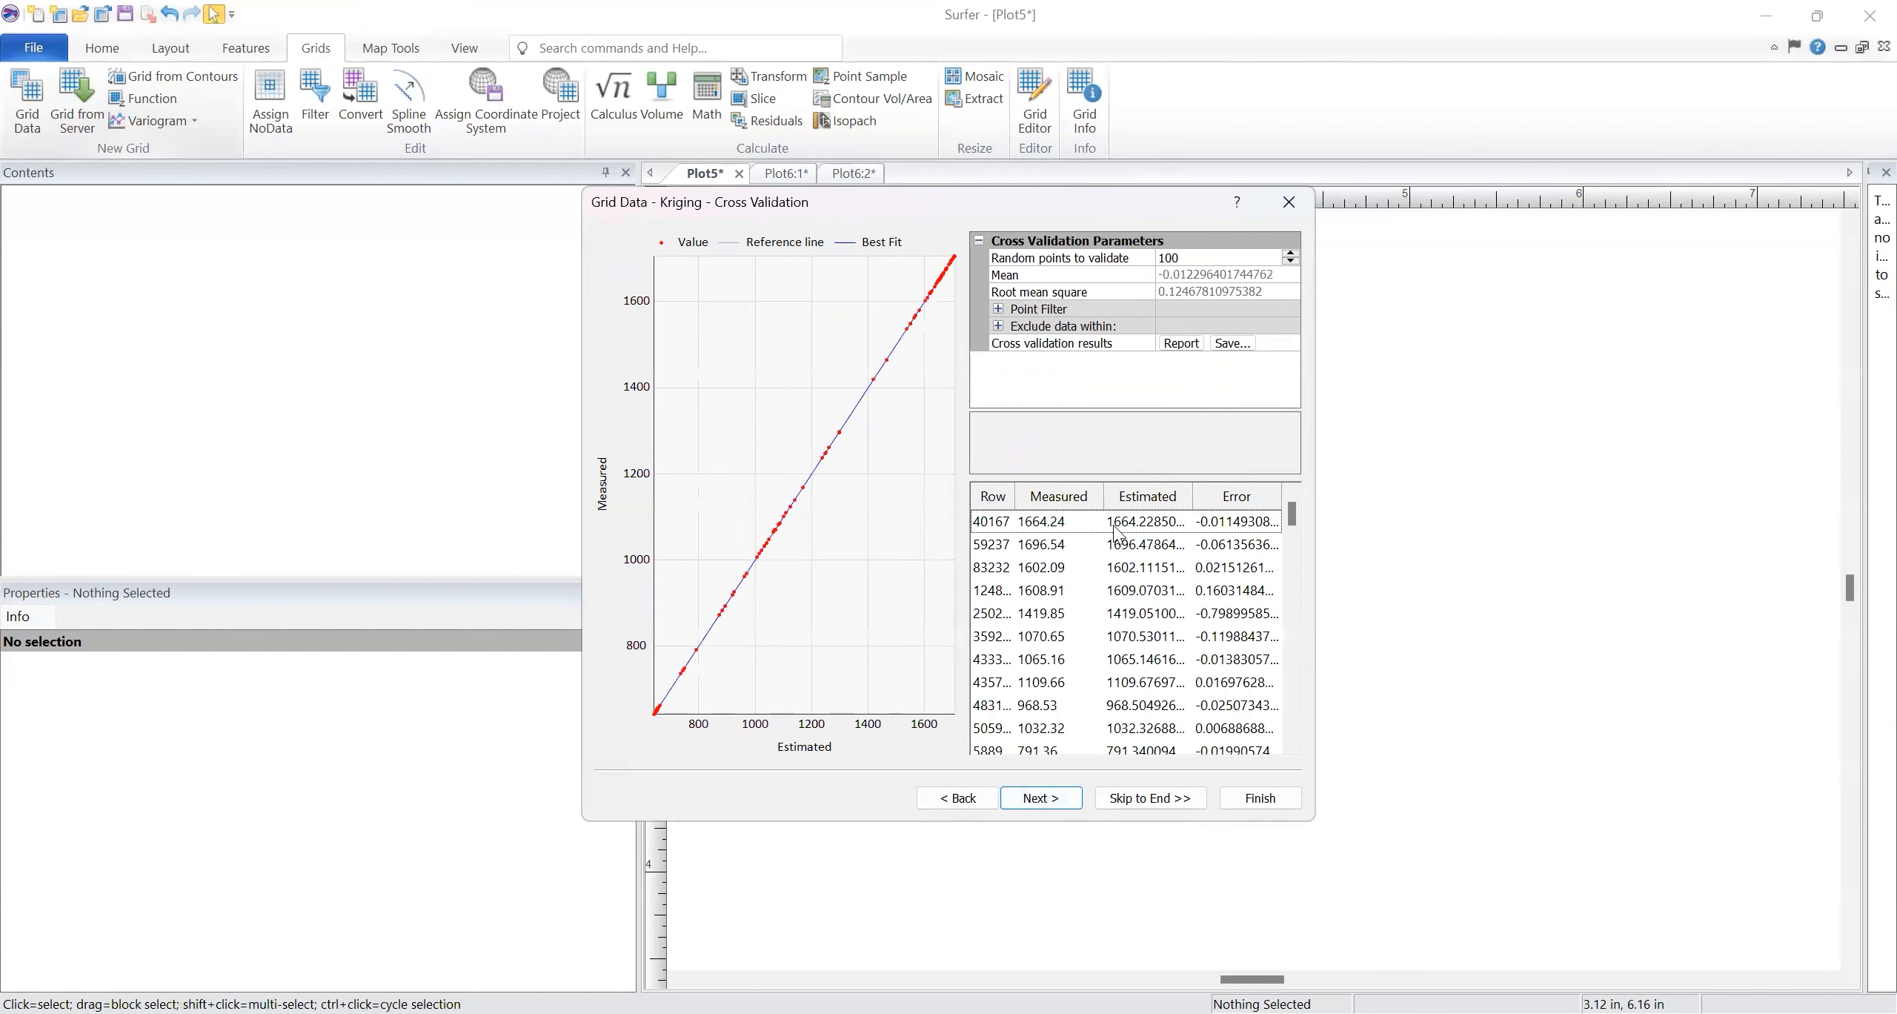
left_click(1045, 796)
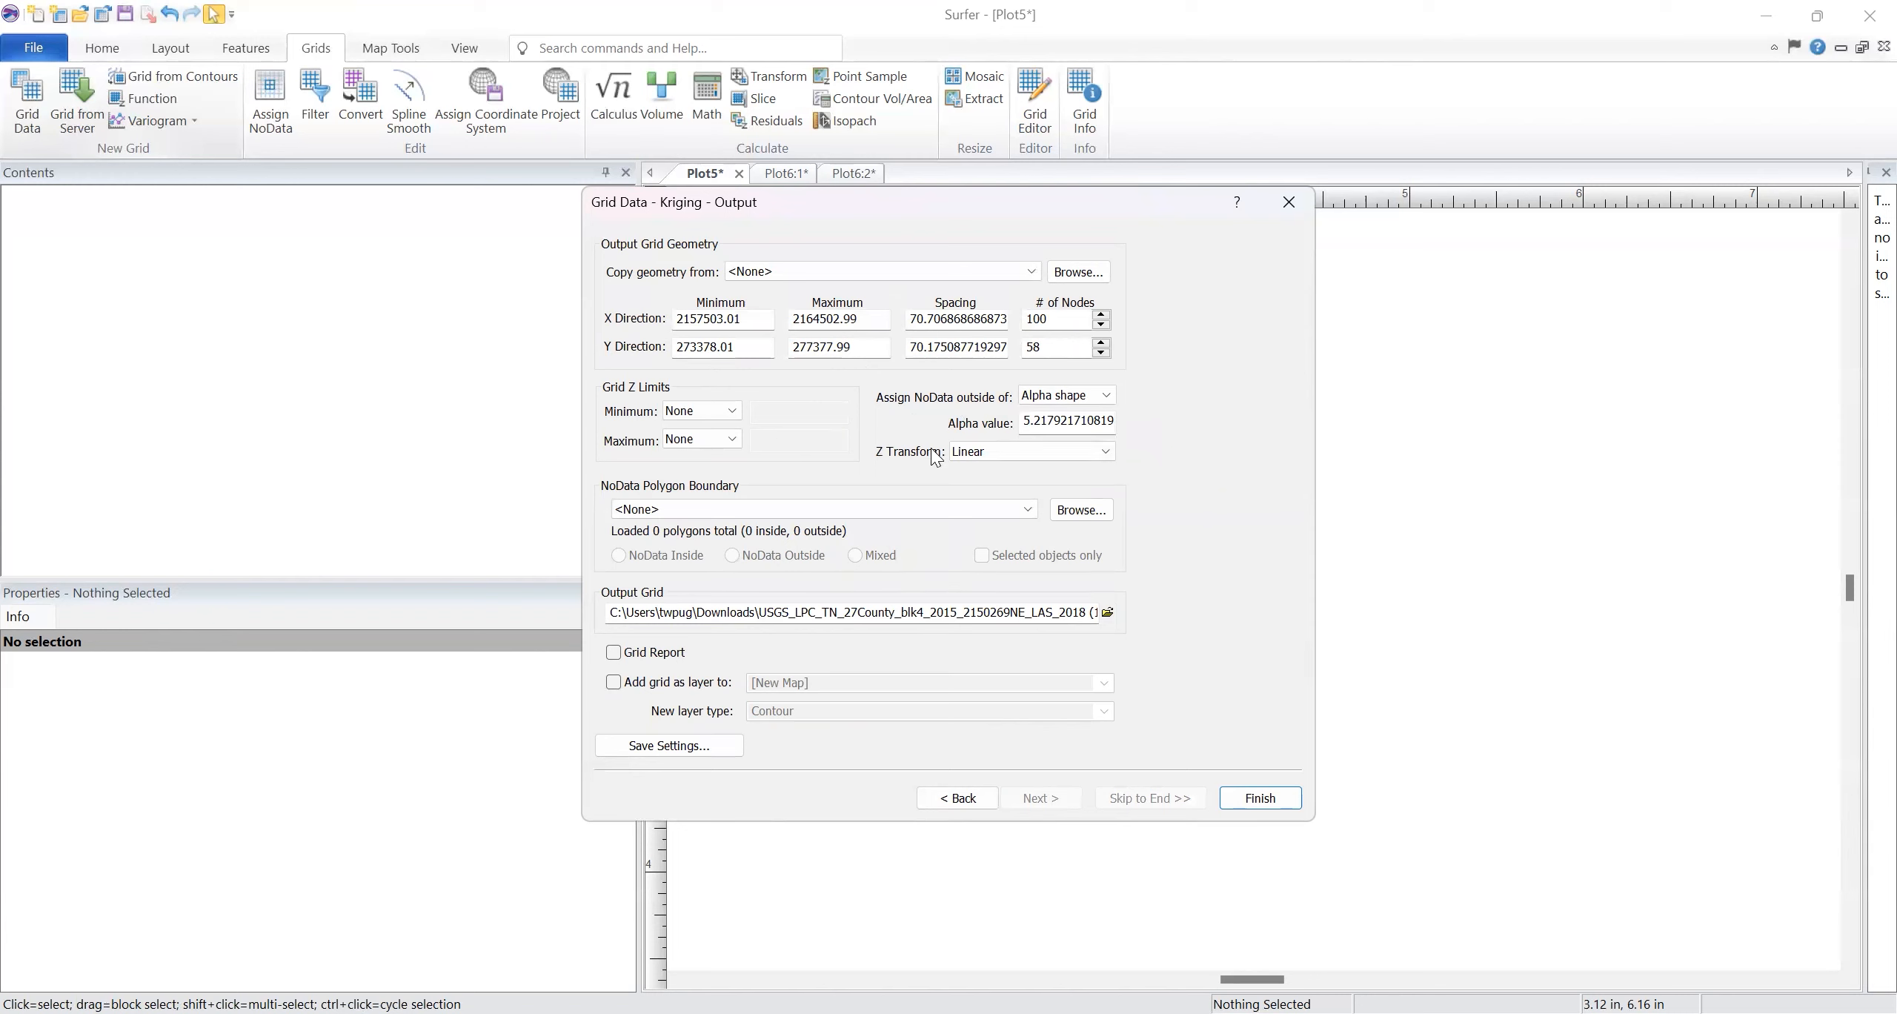
double_click(909, 318)
type("1")
left_click_drag(911, 347, 1065, 340)
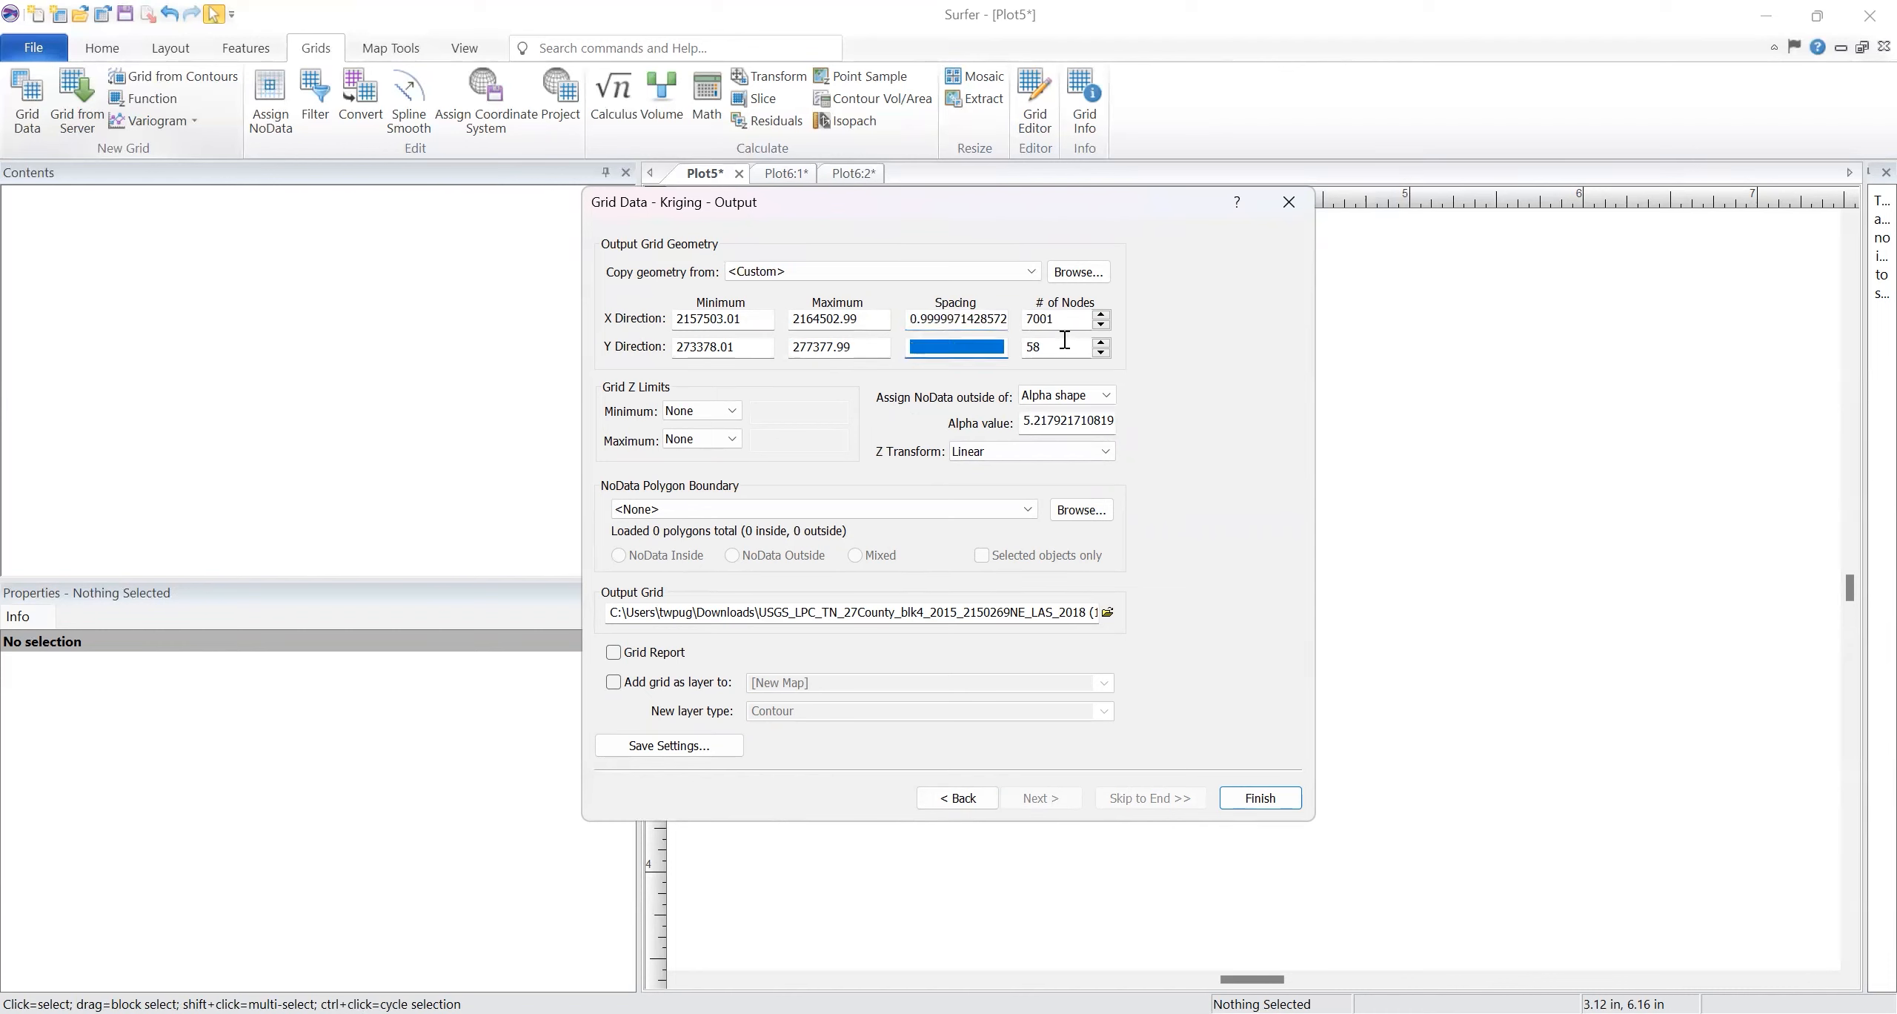
type("1")
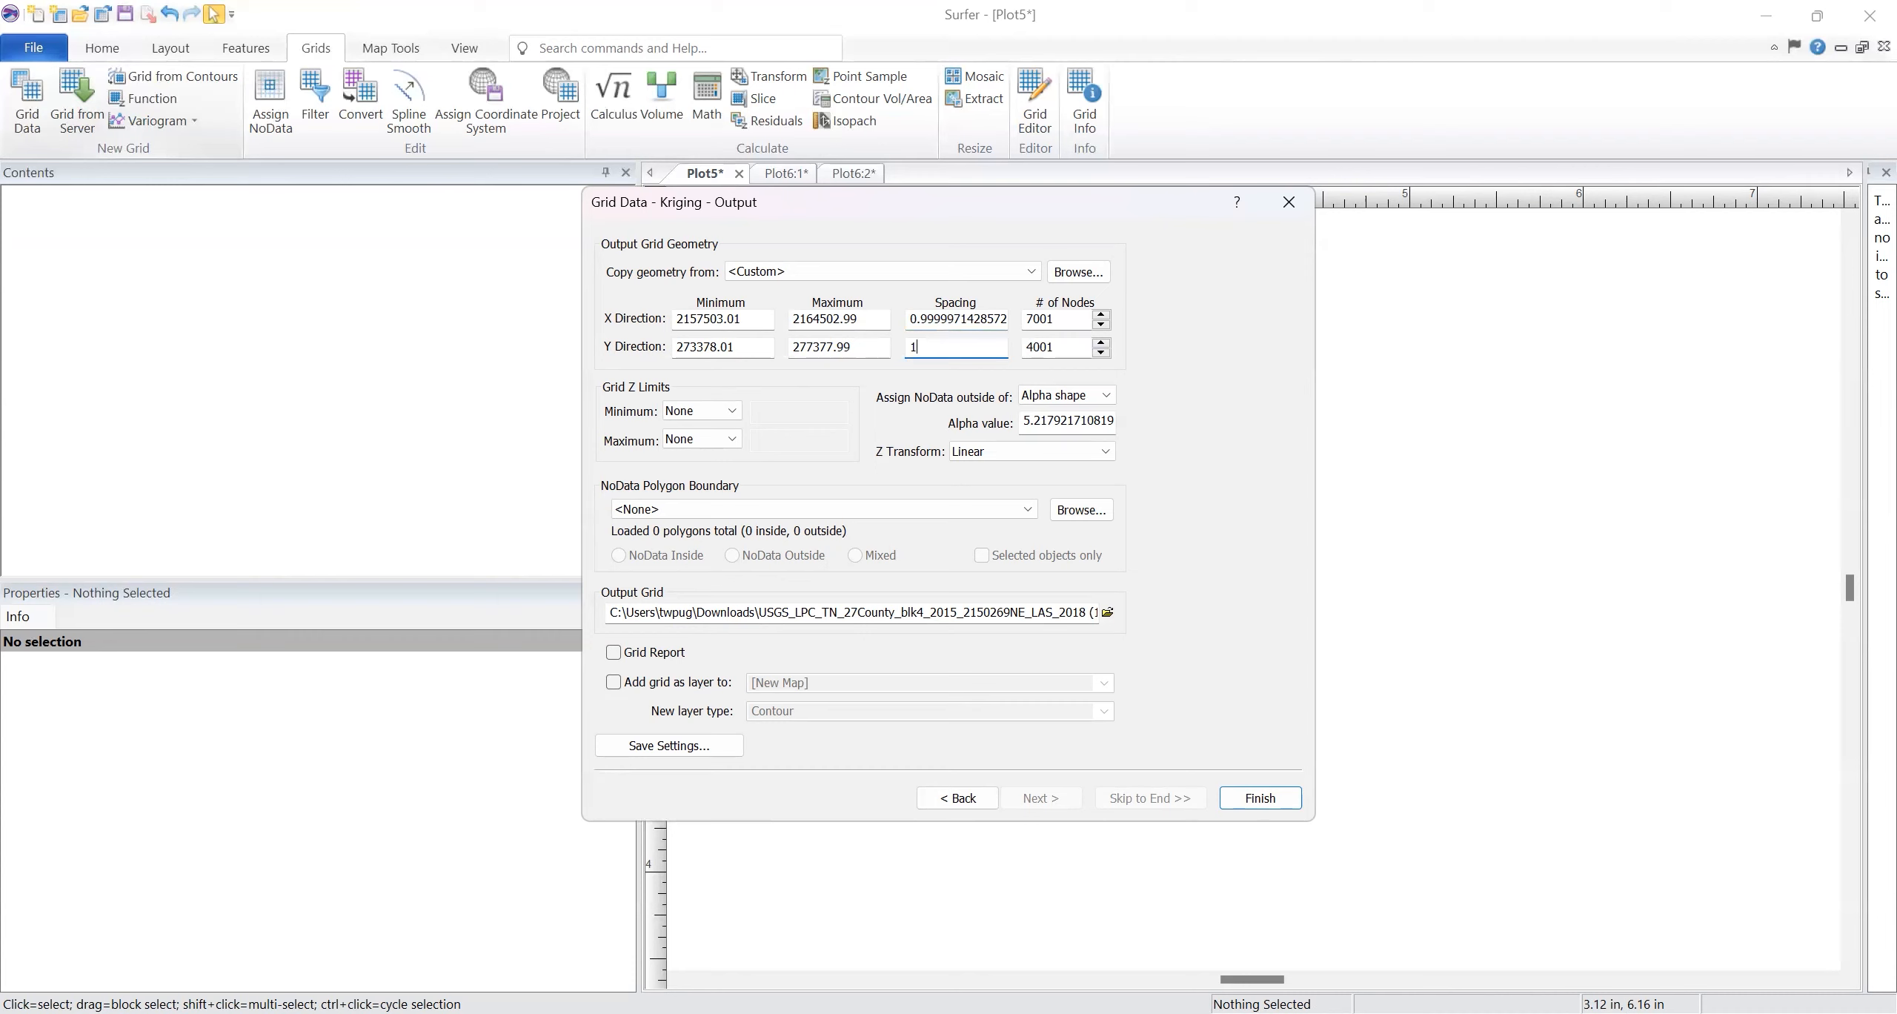
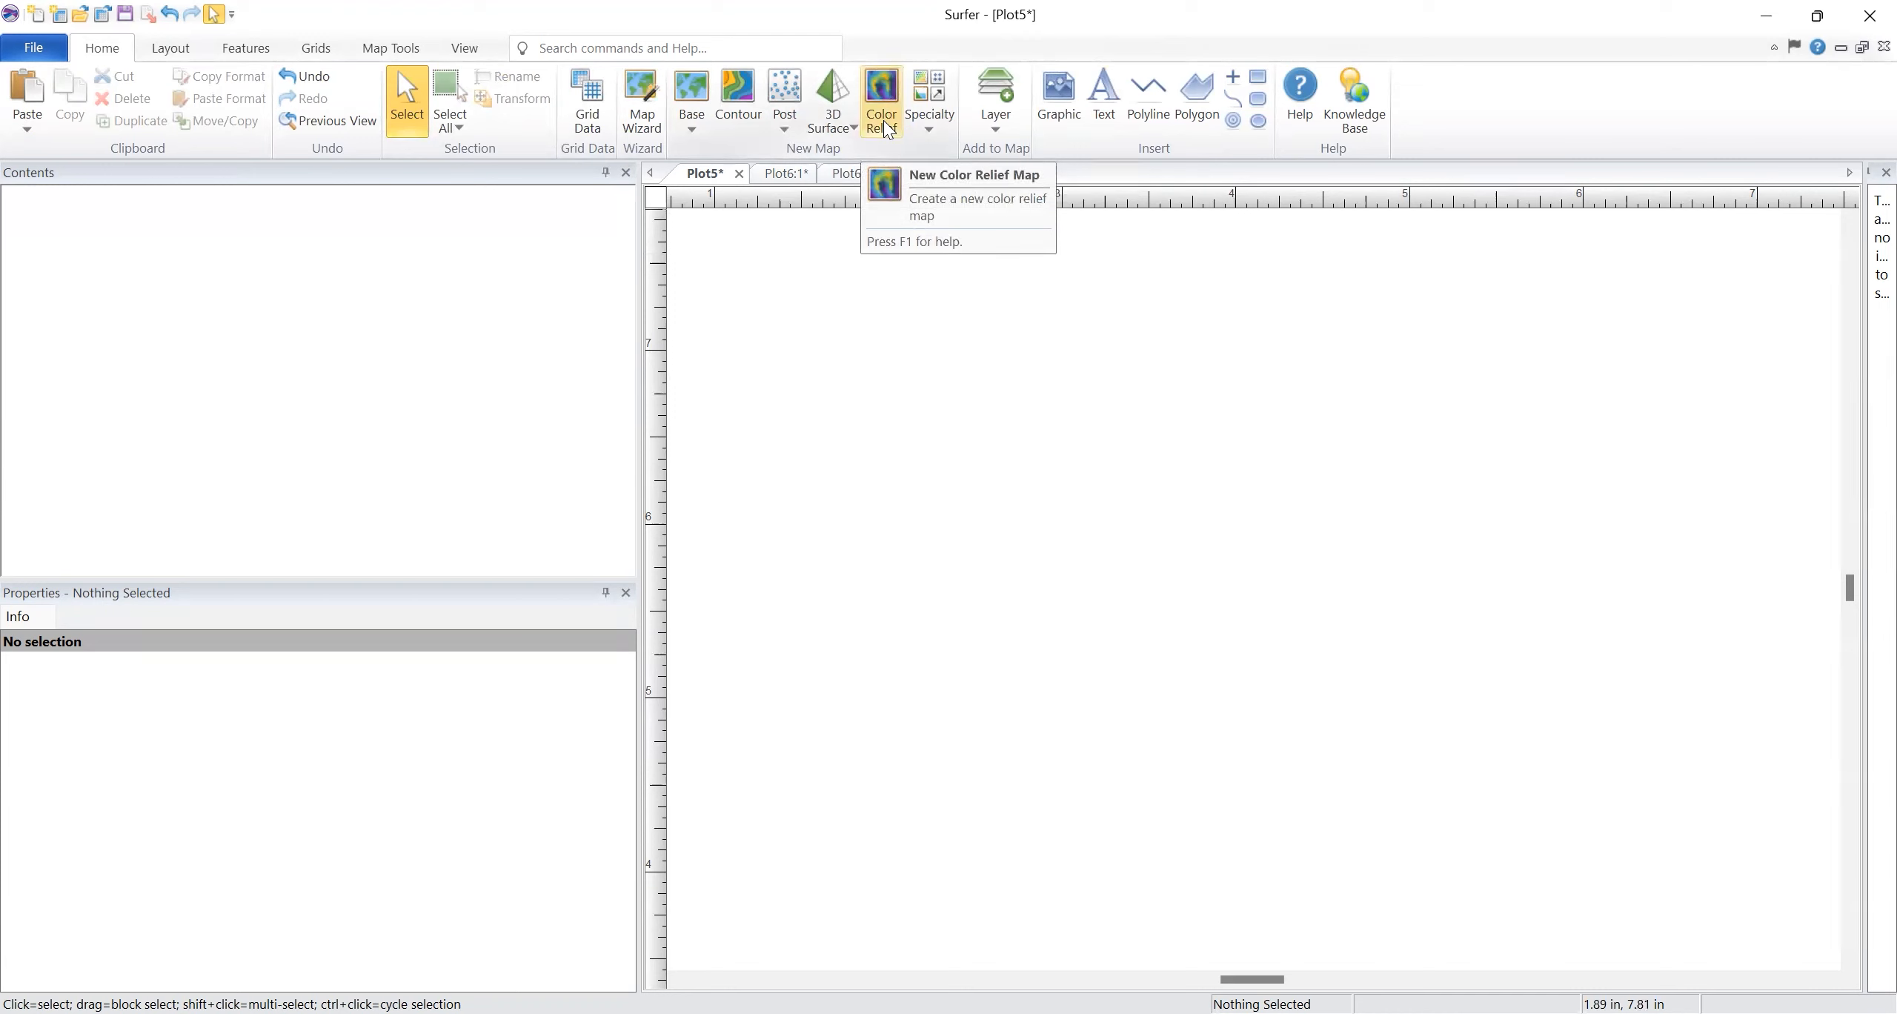
Create a new color relief map from USGS_LPC_TN_27County_blk4_2015_2150269NE_LAS_2018.grd
left_click(886, 123)
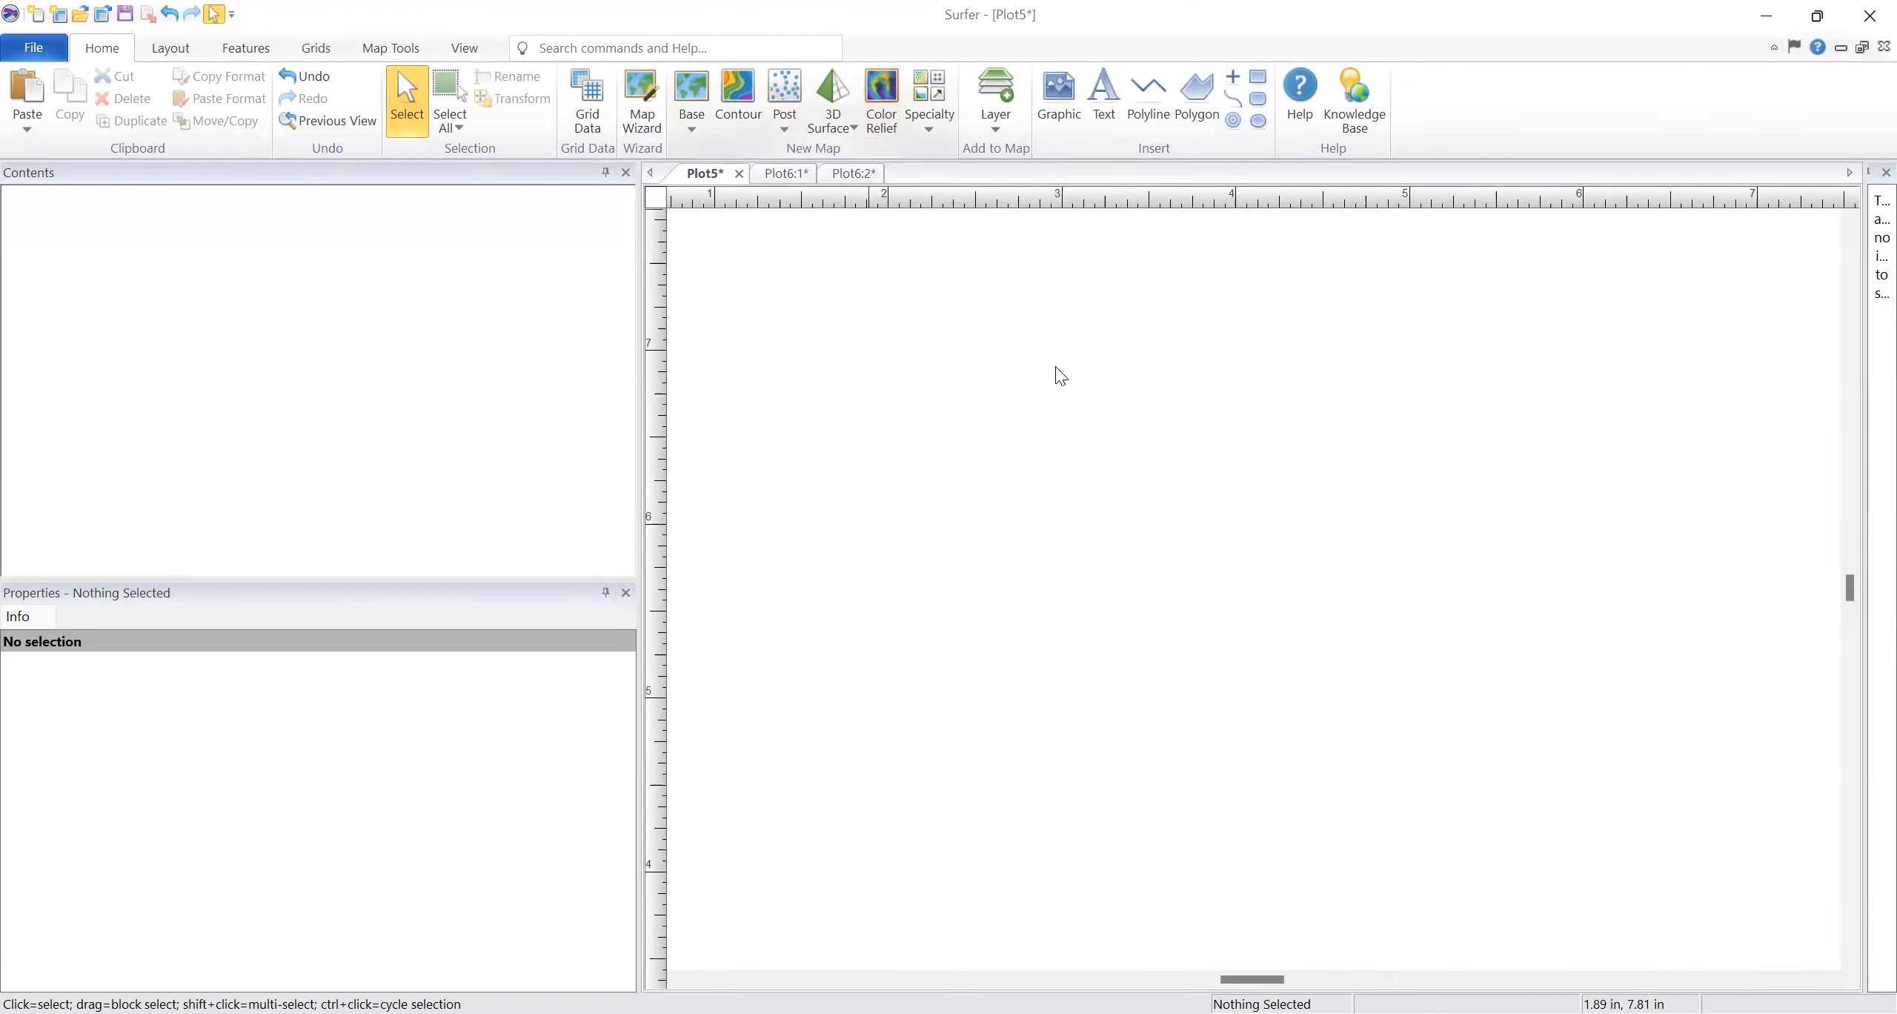
left_click(1136, 307)
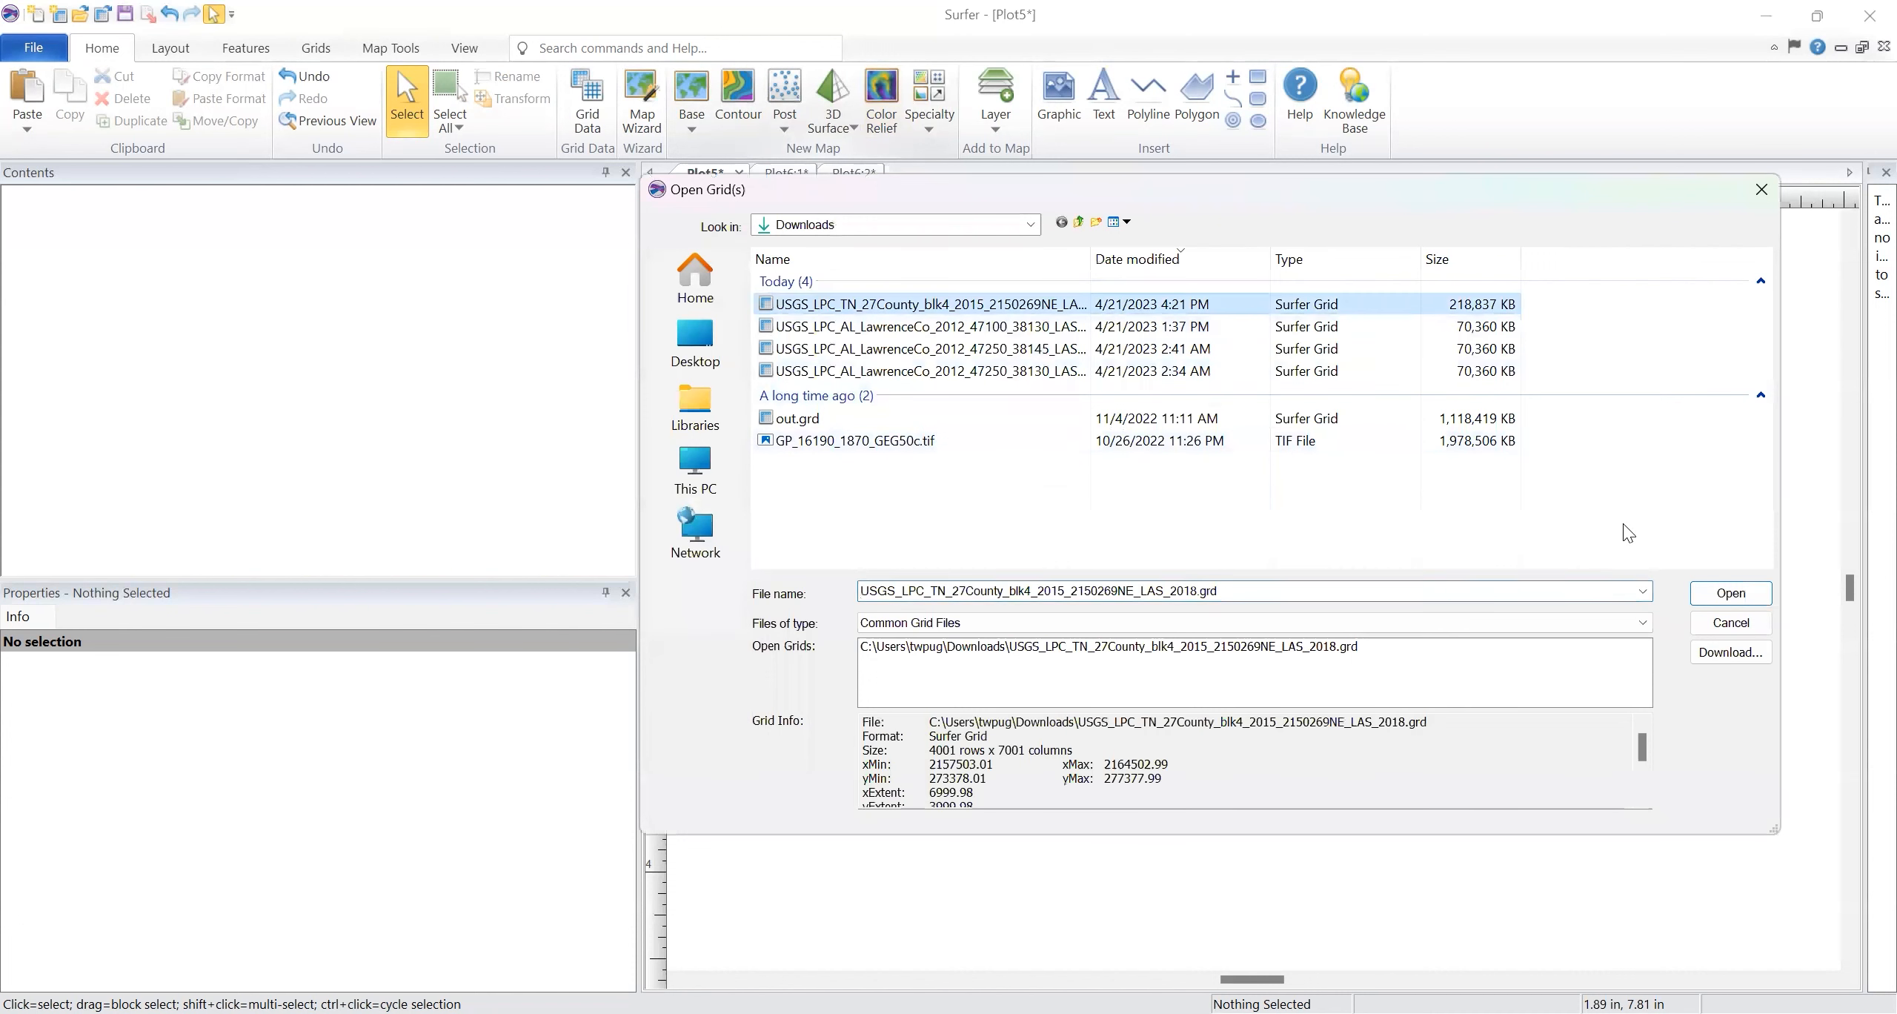
left_click(1750, 599)
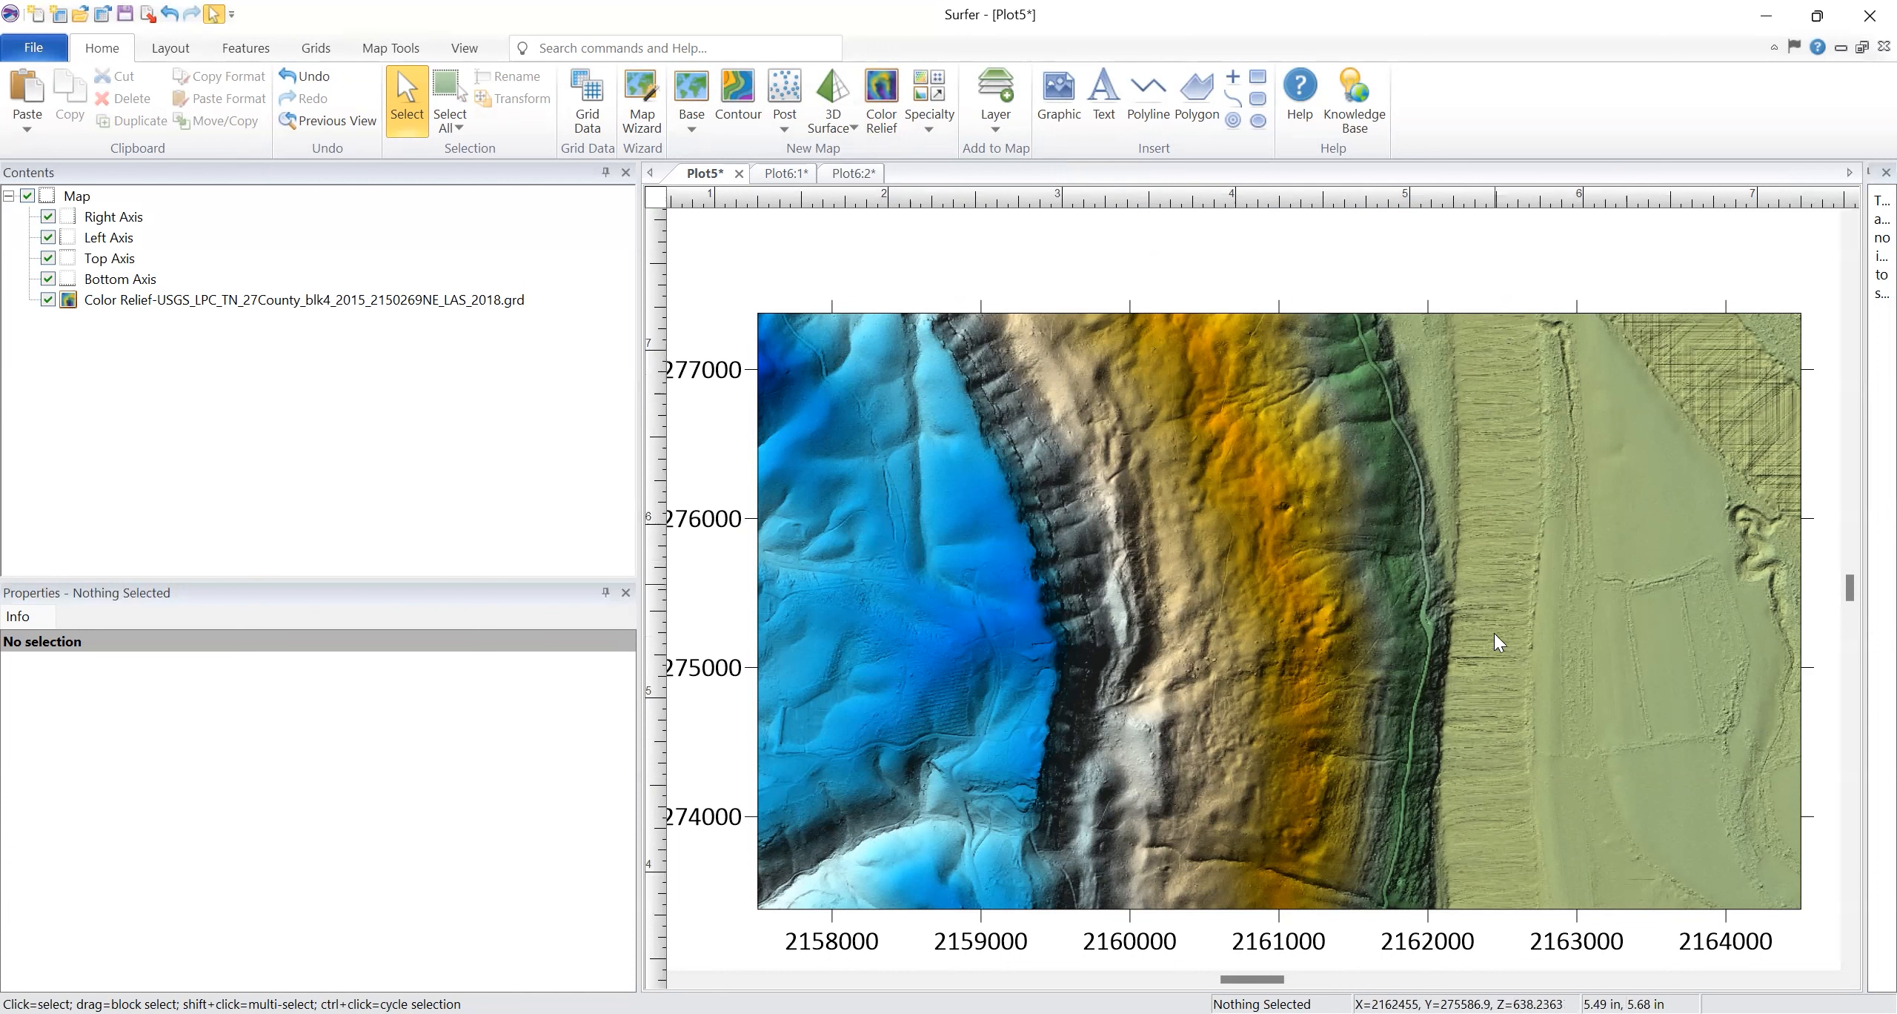
Reverse the Terrain colormap of the color relief layer and apply it to the map
left_click(463, 303)
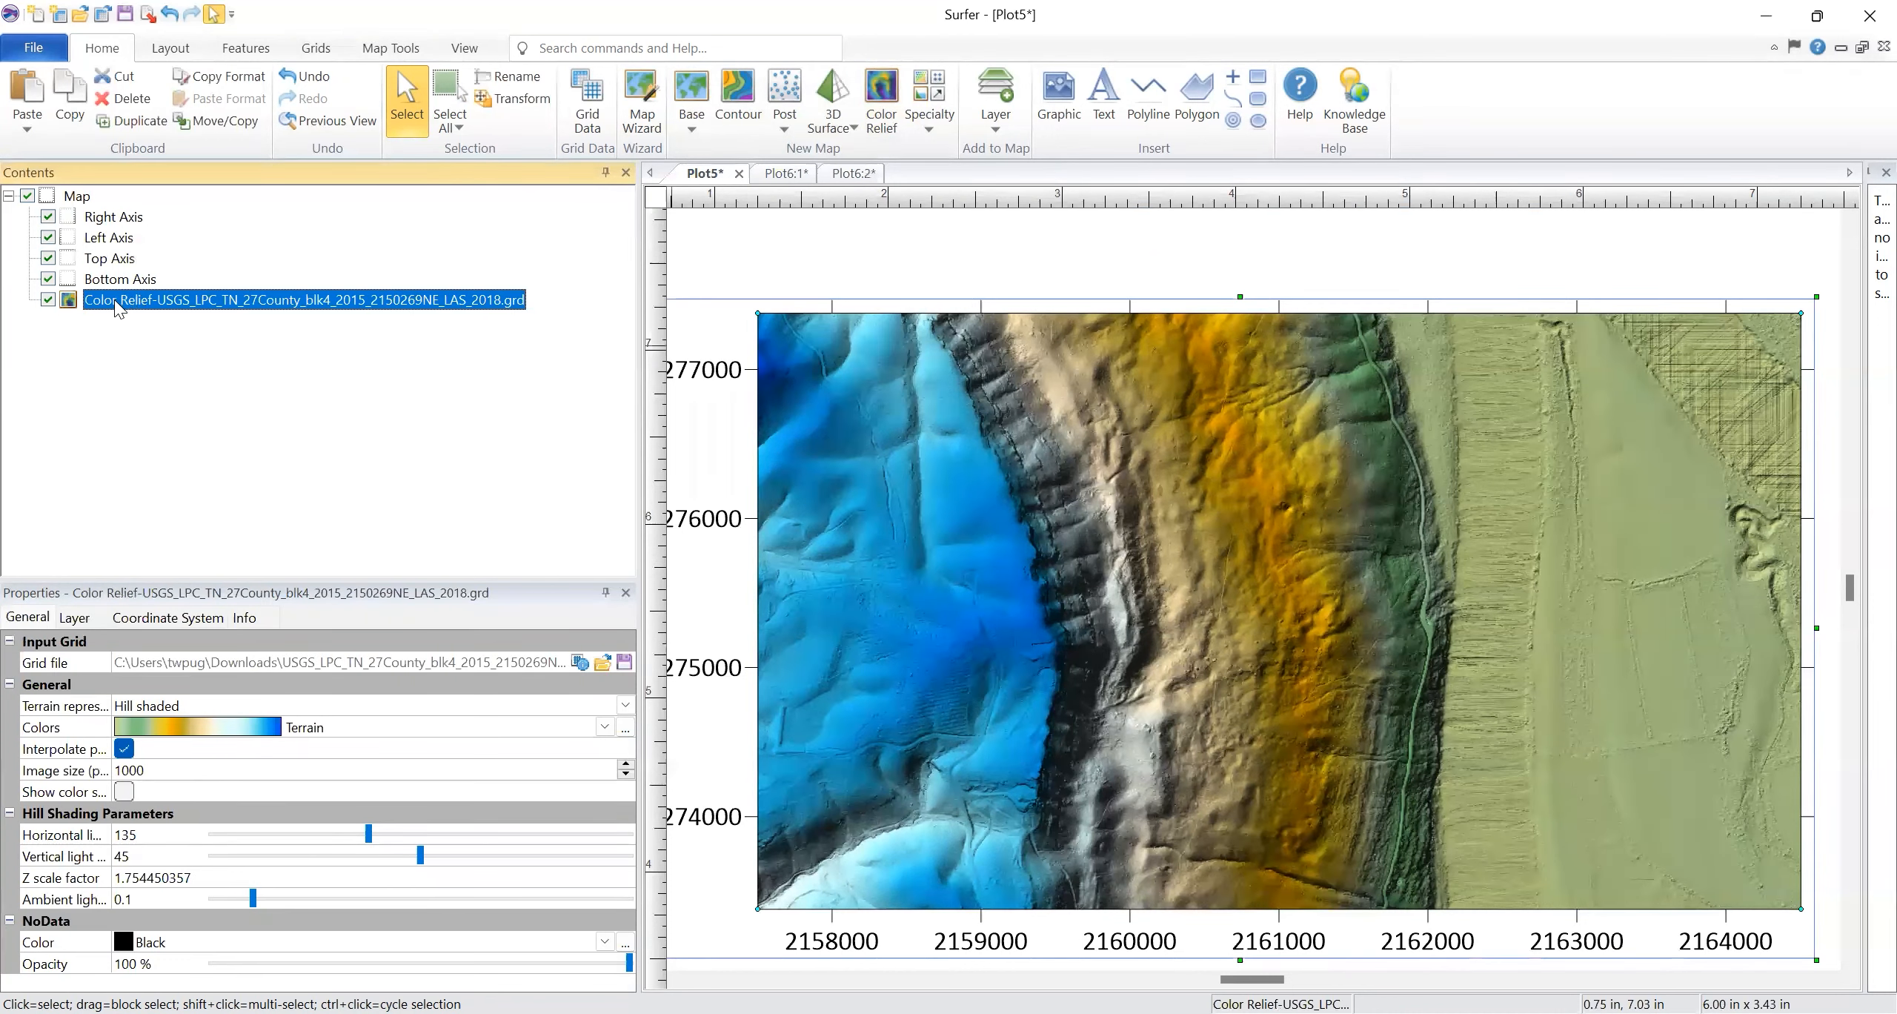
left_click(78, 197)
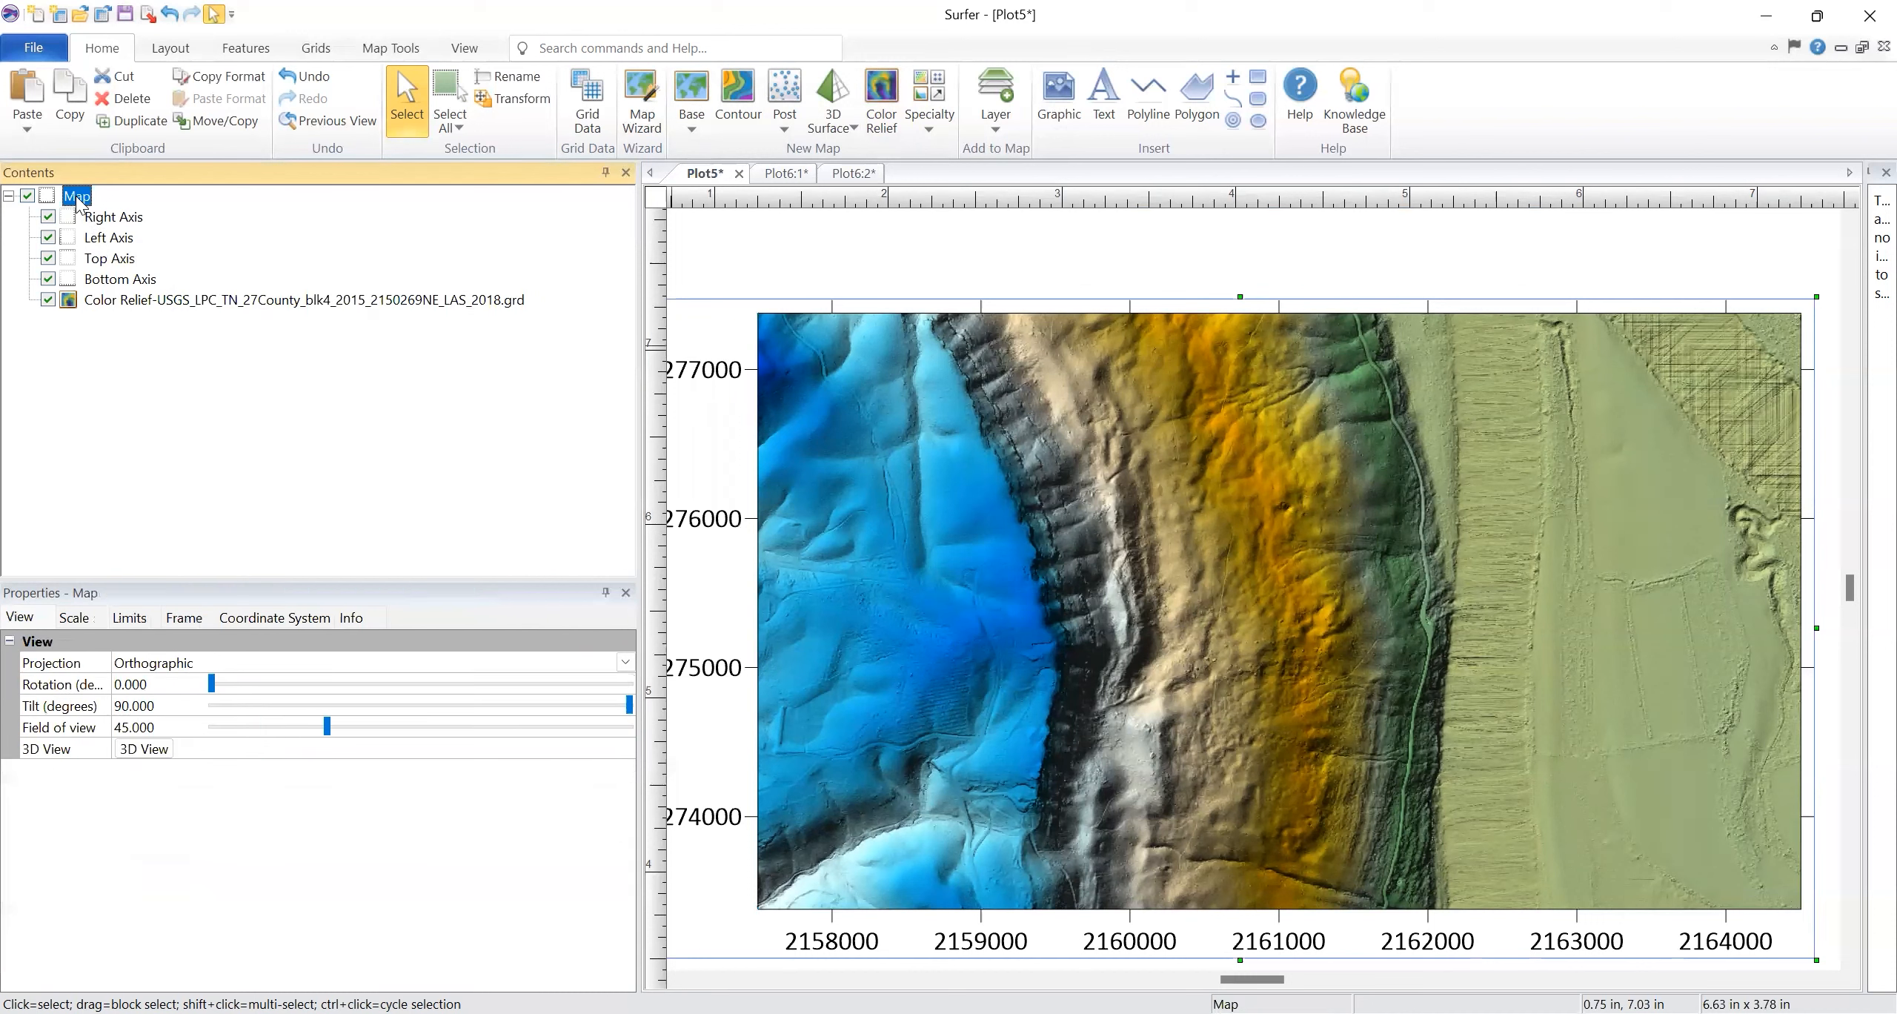
left_click(154, 302)
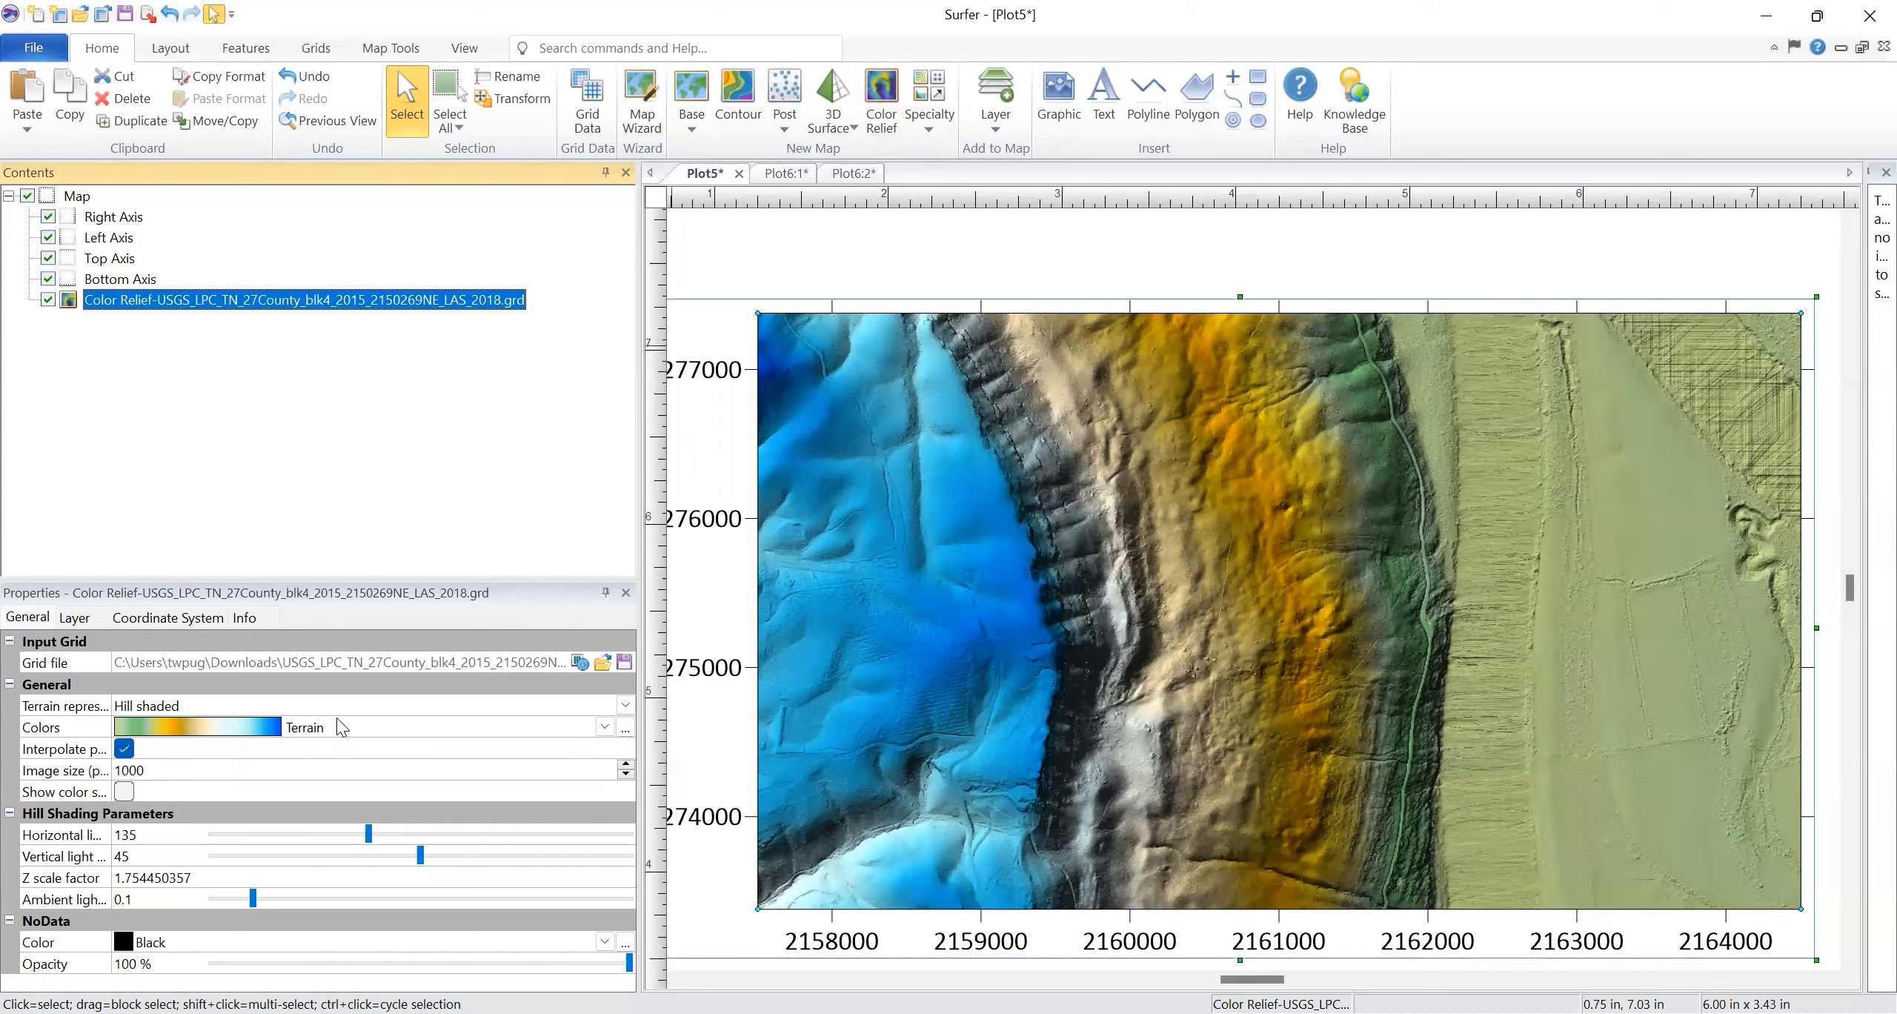
left_click(626, 732)
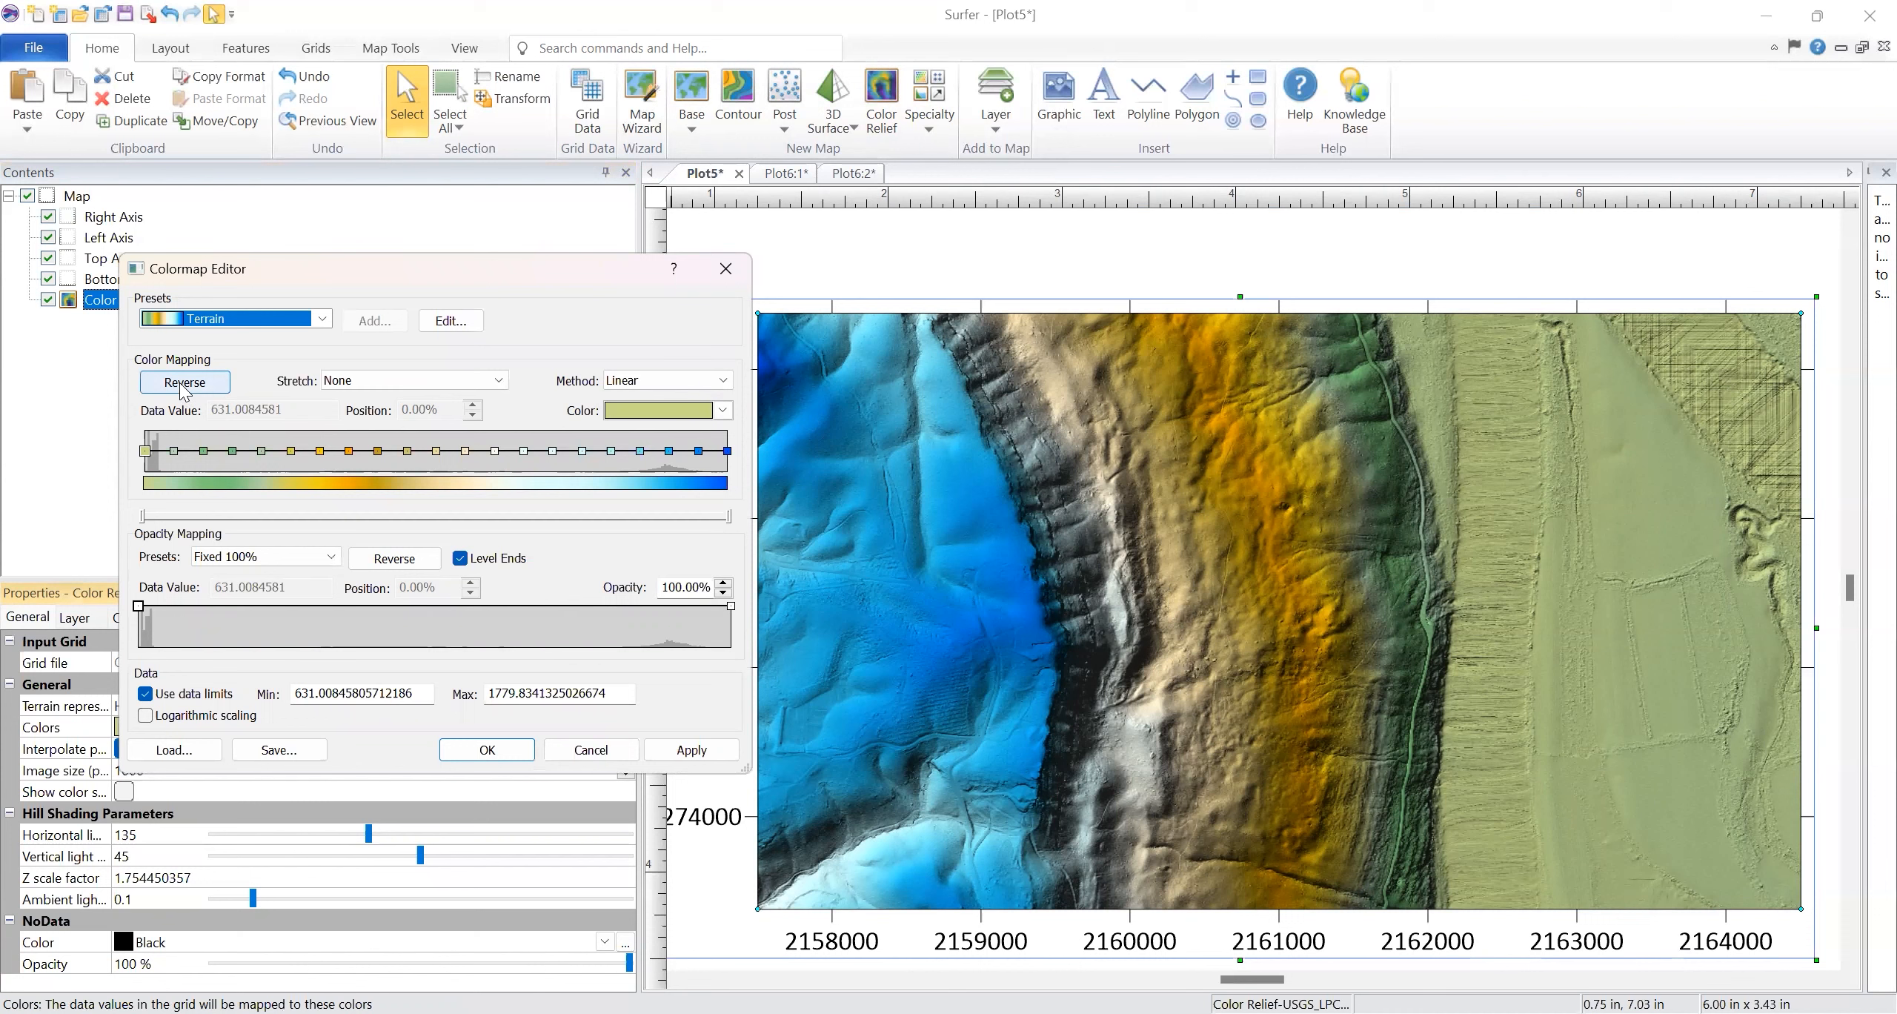
left_click(179, 382)
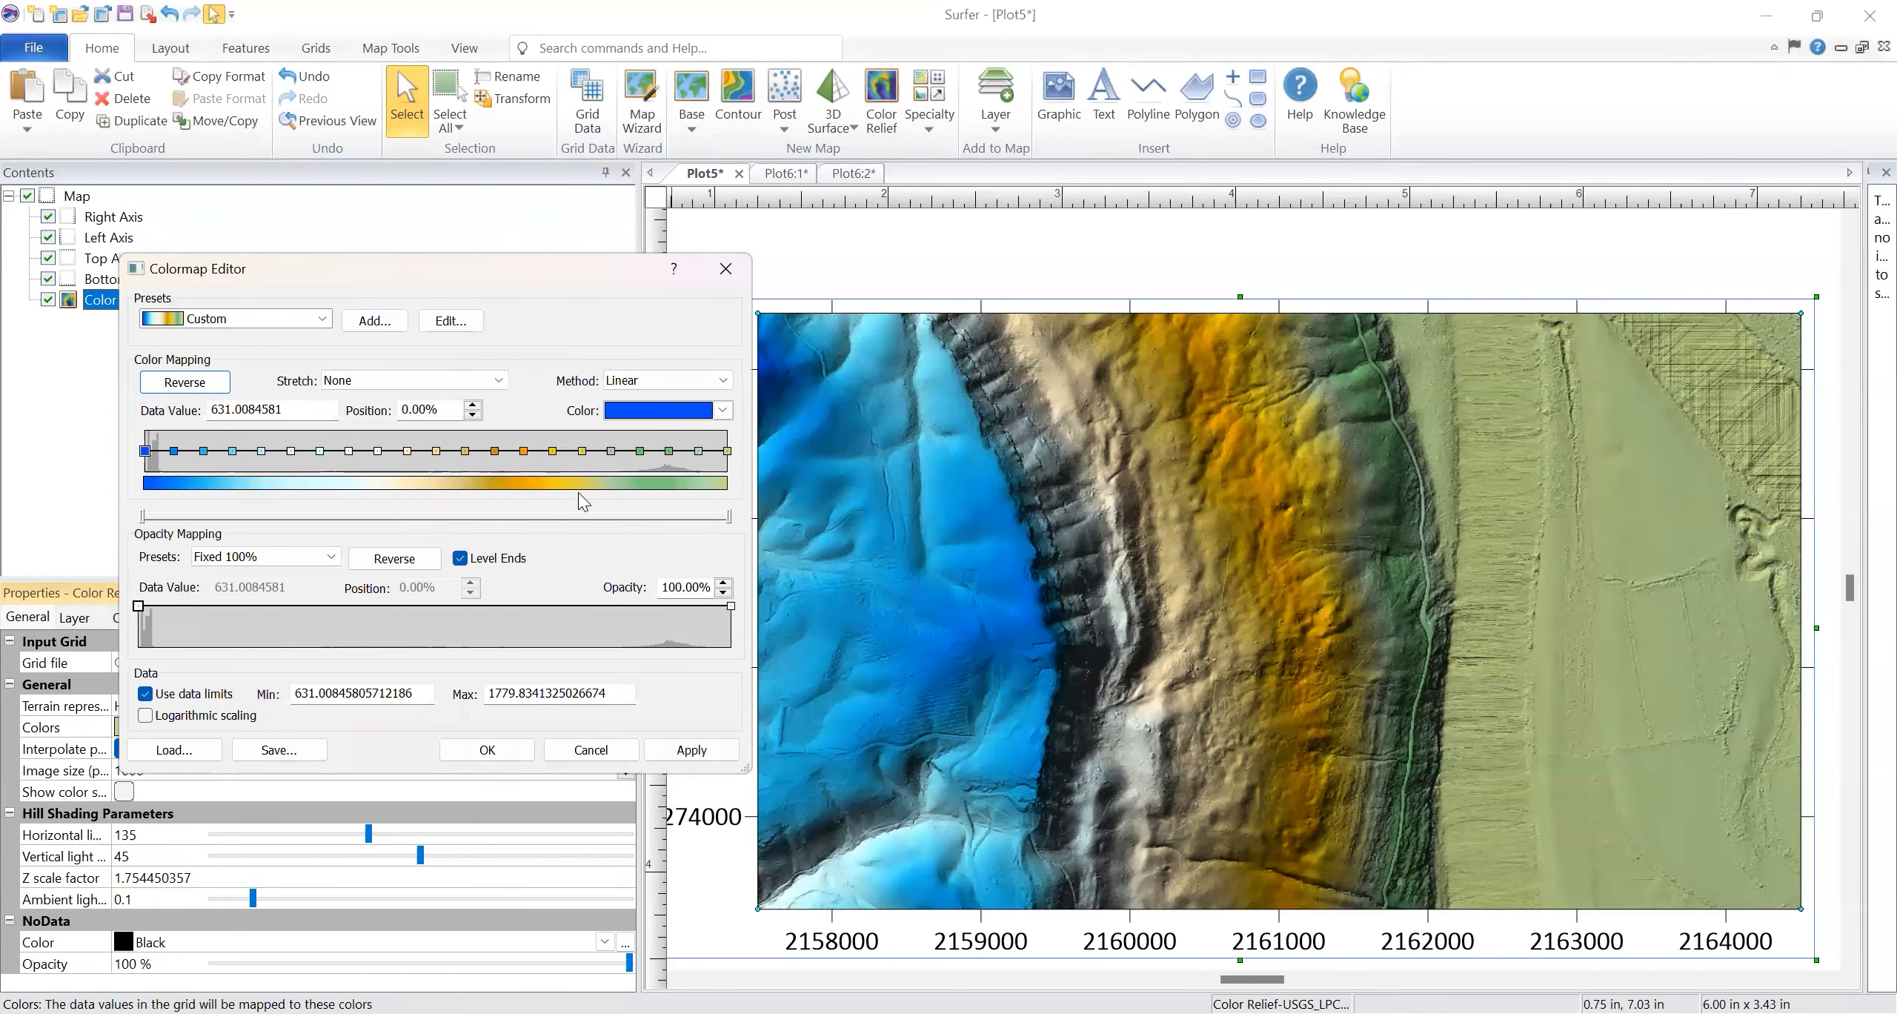
left_click(478, 756)
left_click(506, 748)
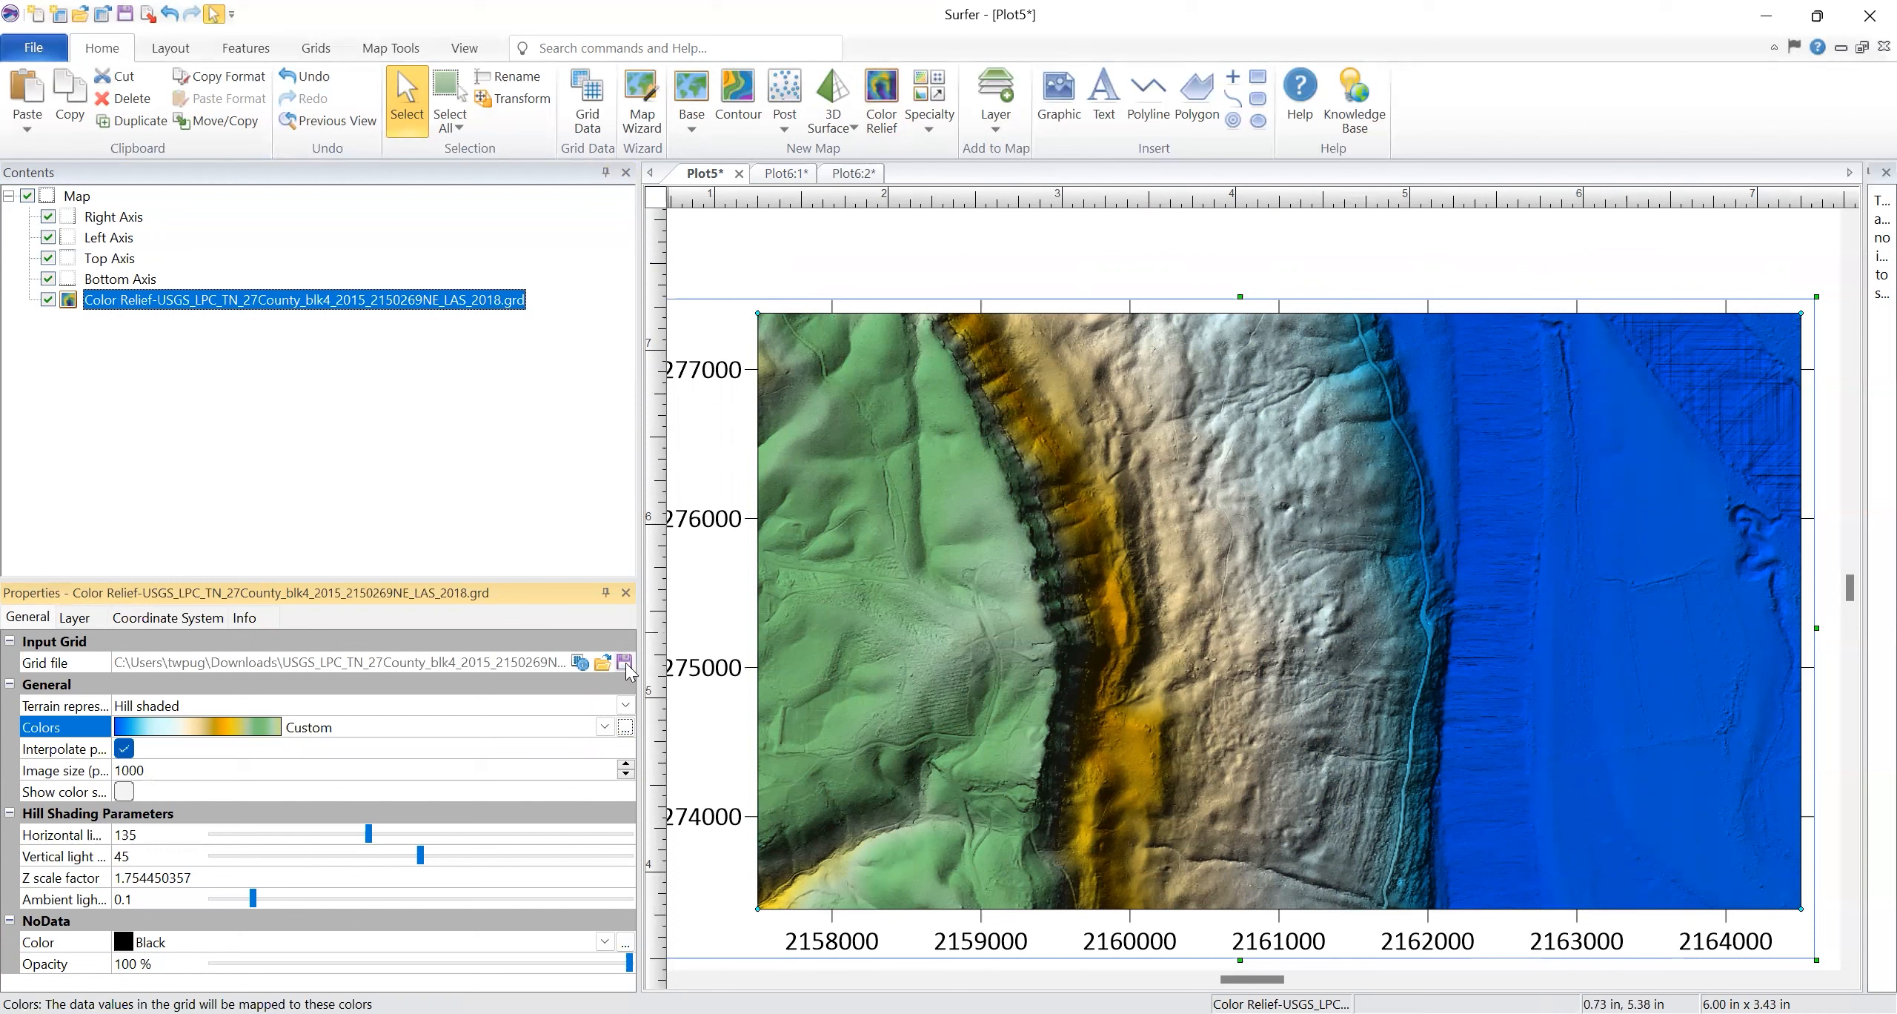
In the color relief layer's colormap, delete the blue nodes just above the minimum and move the next light cyan node to about 3.05%
left_click(626, 727)
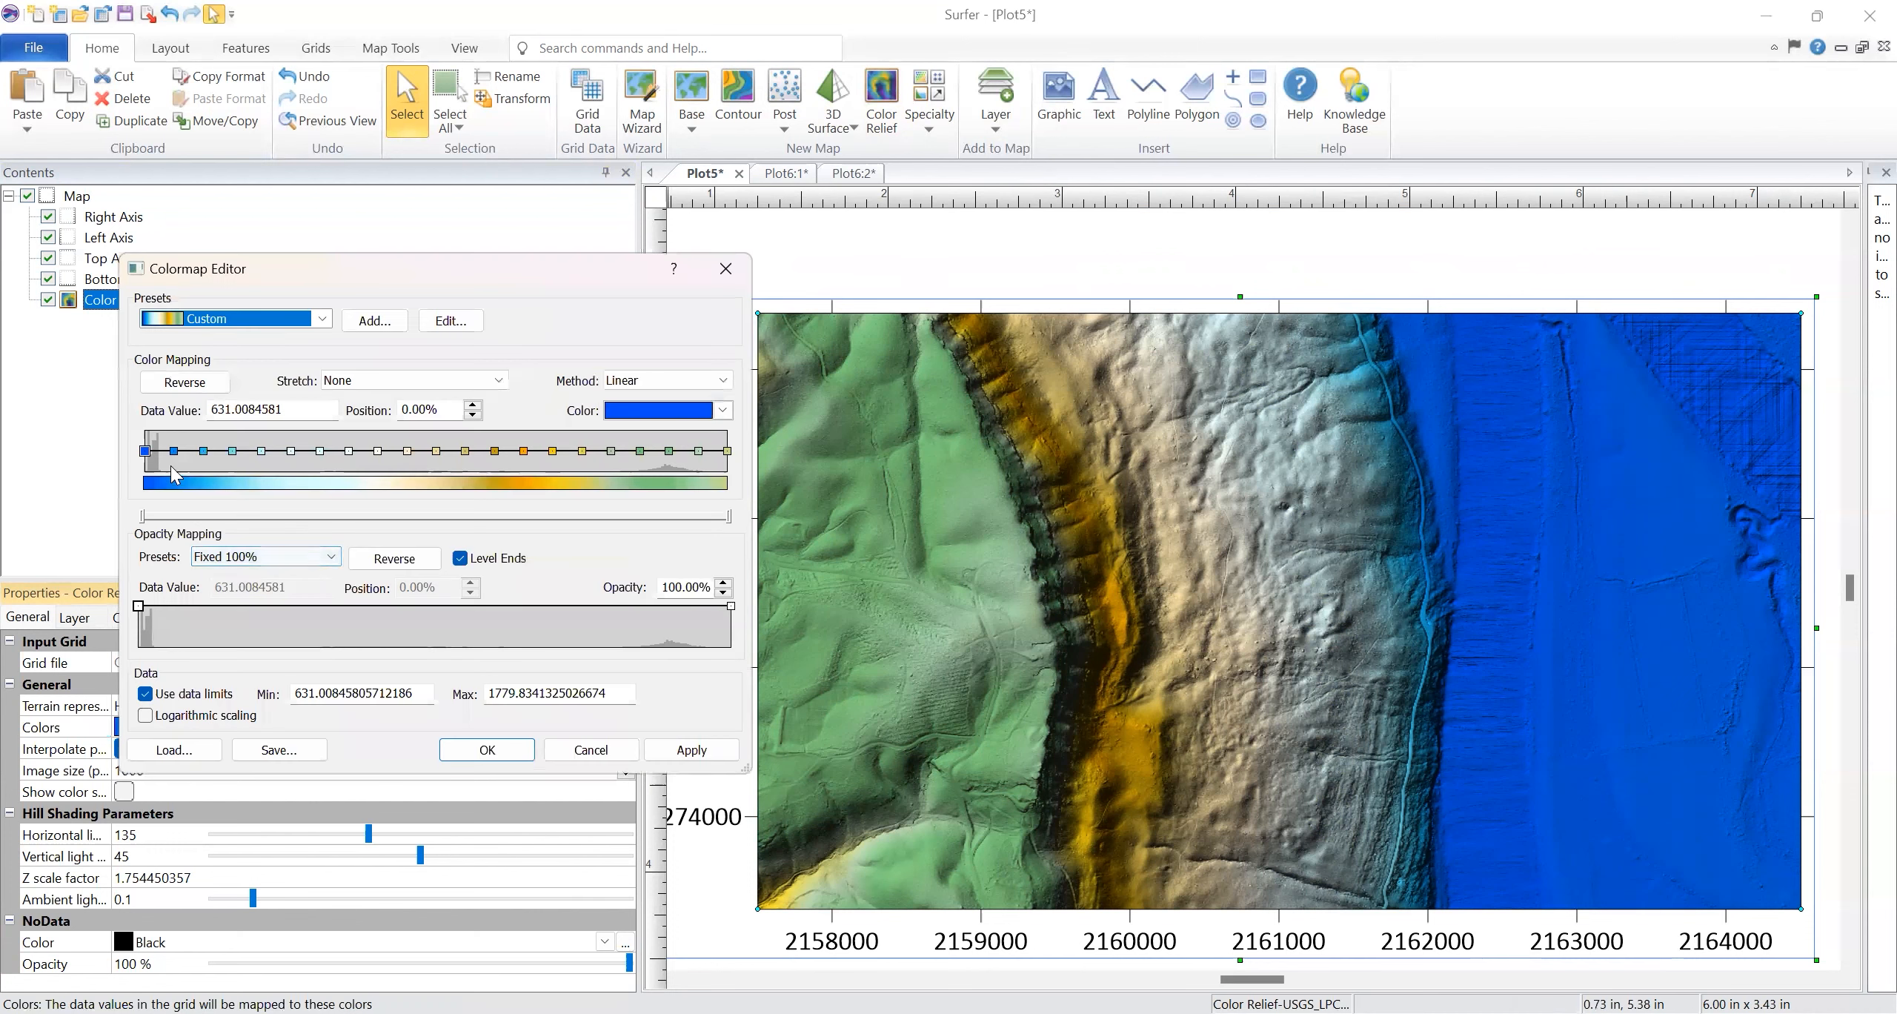
left_click(163, 457)
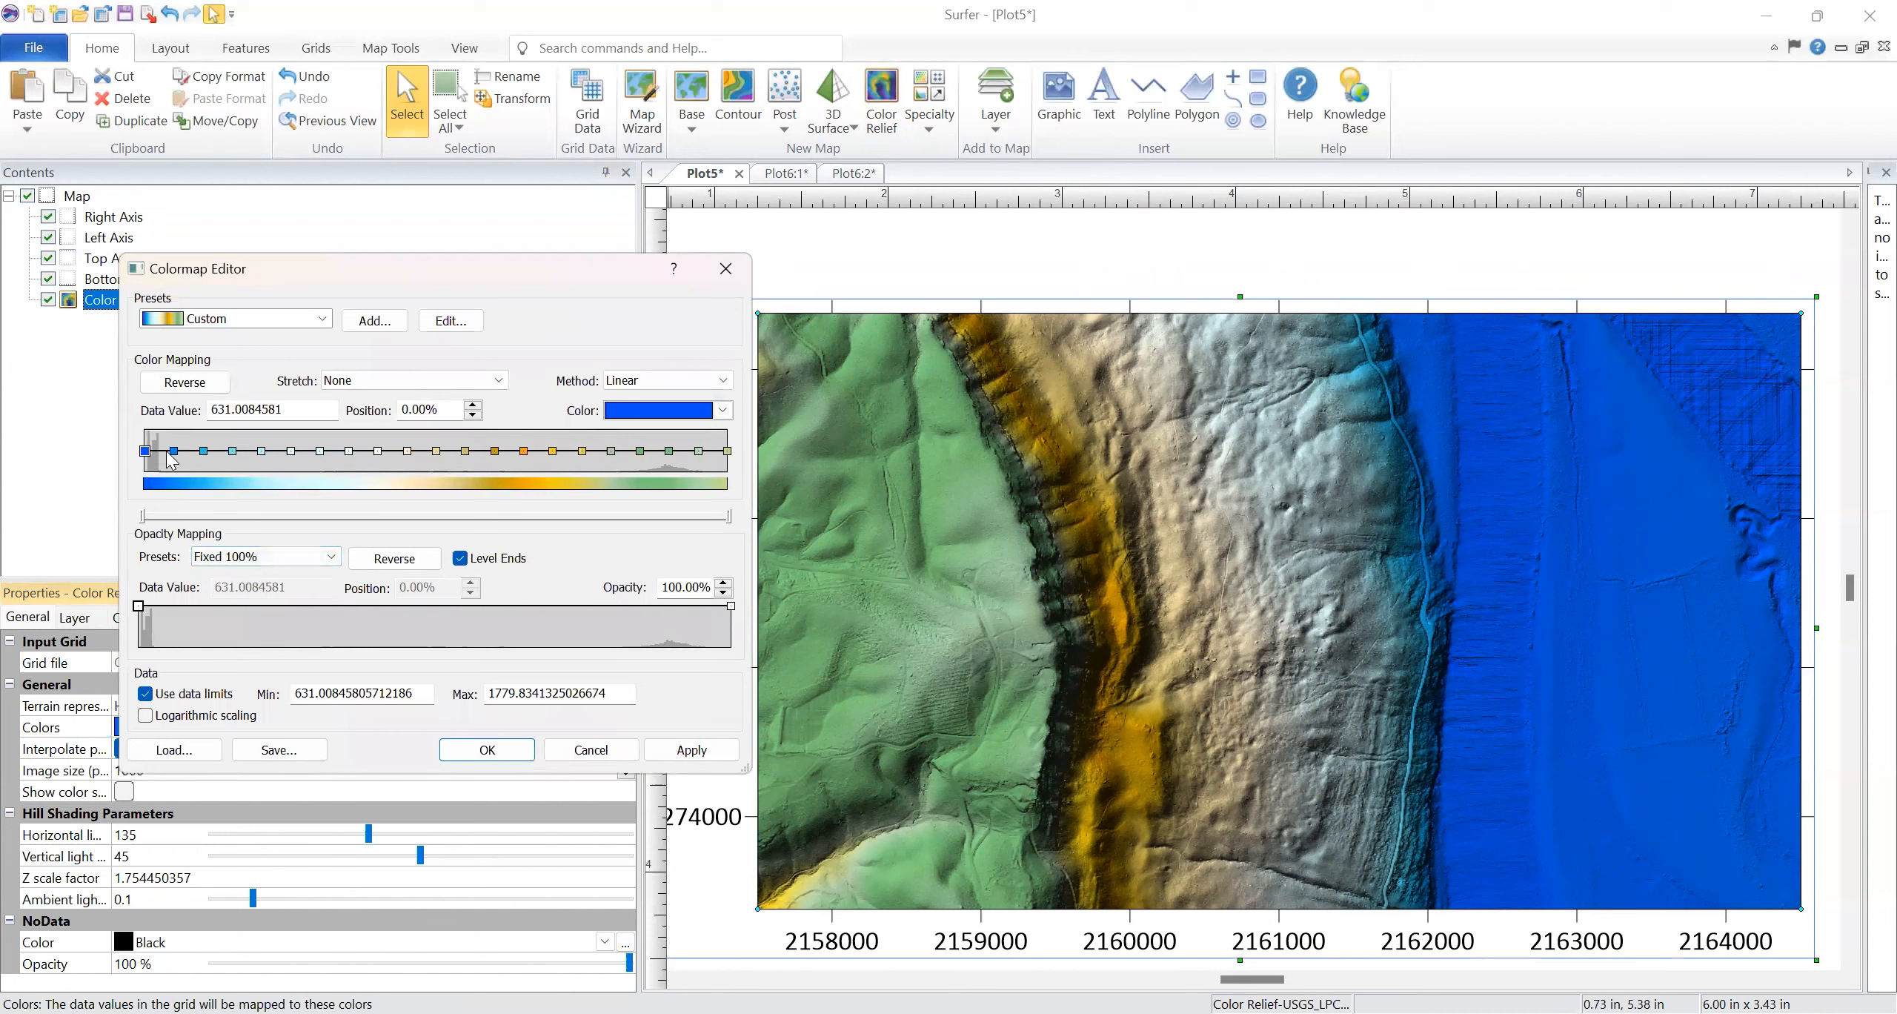
left_click_drag(170, 451, 202, 451)
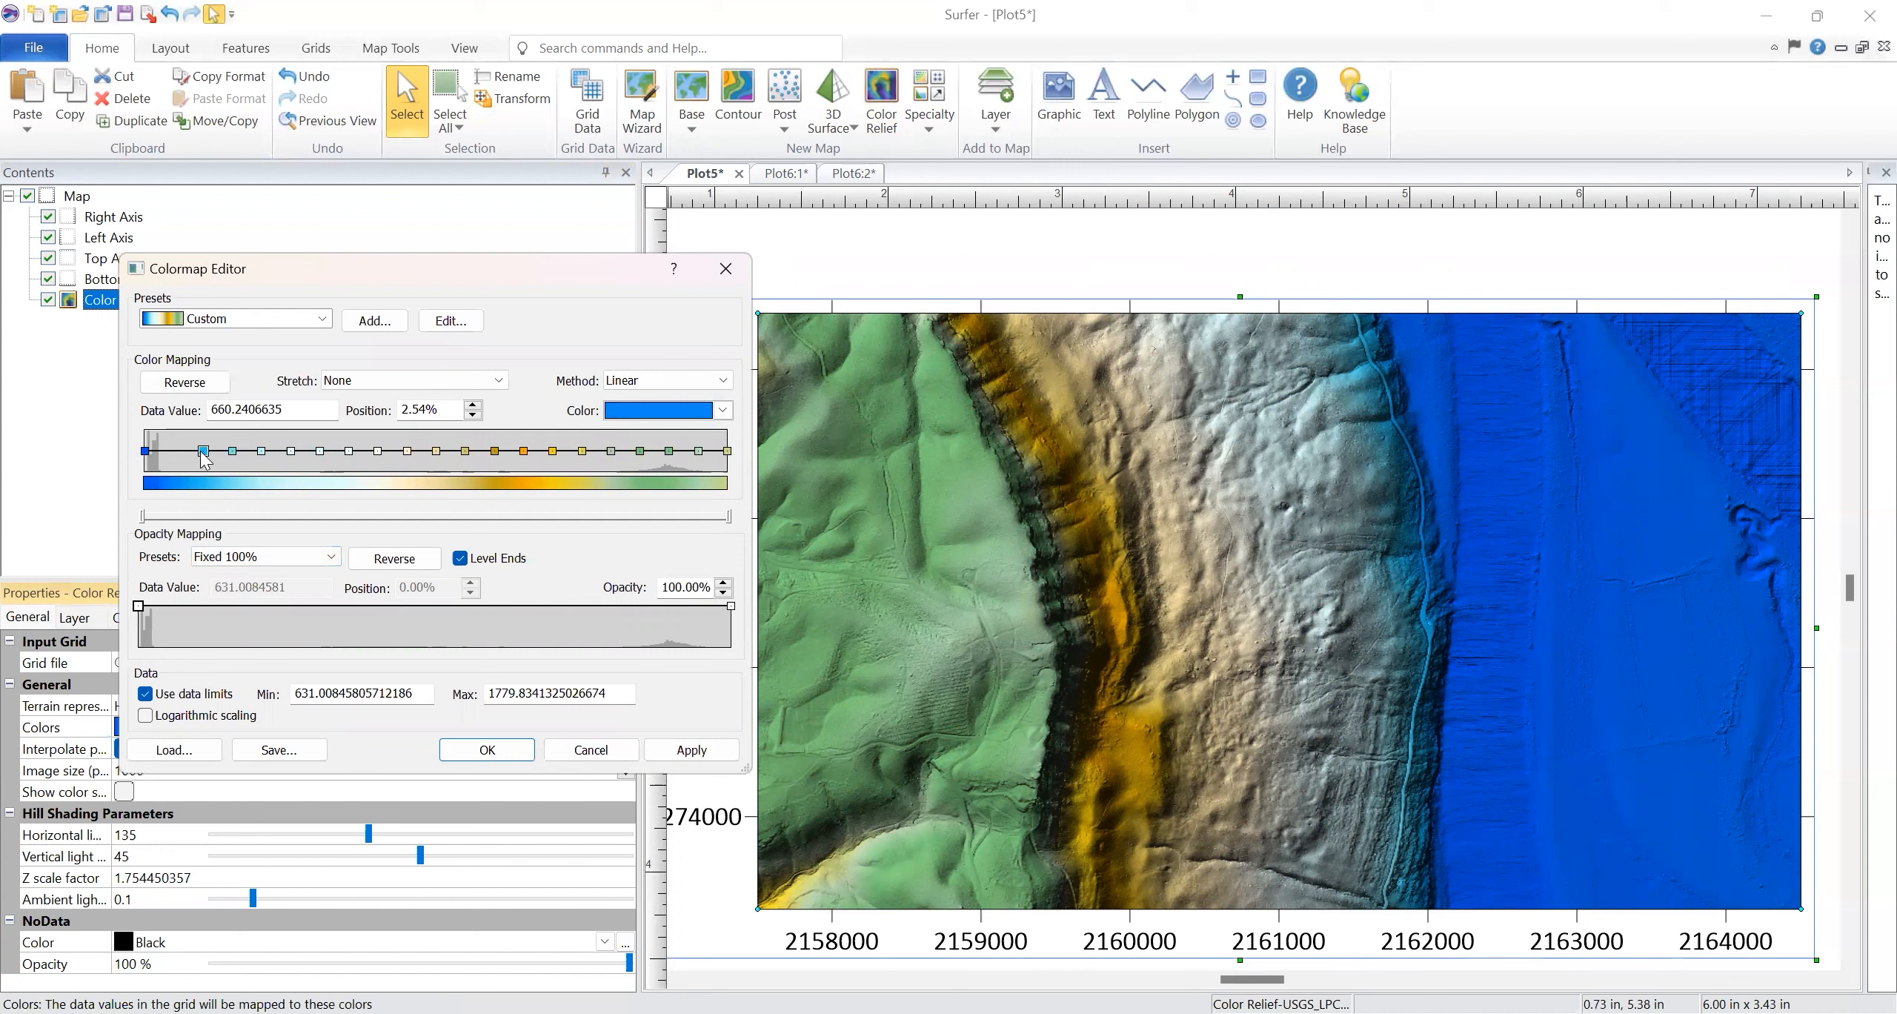
key("Delete")
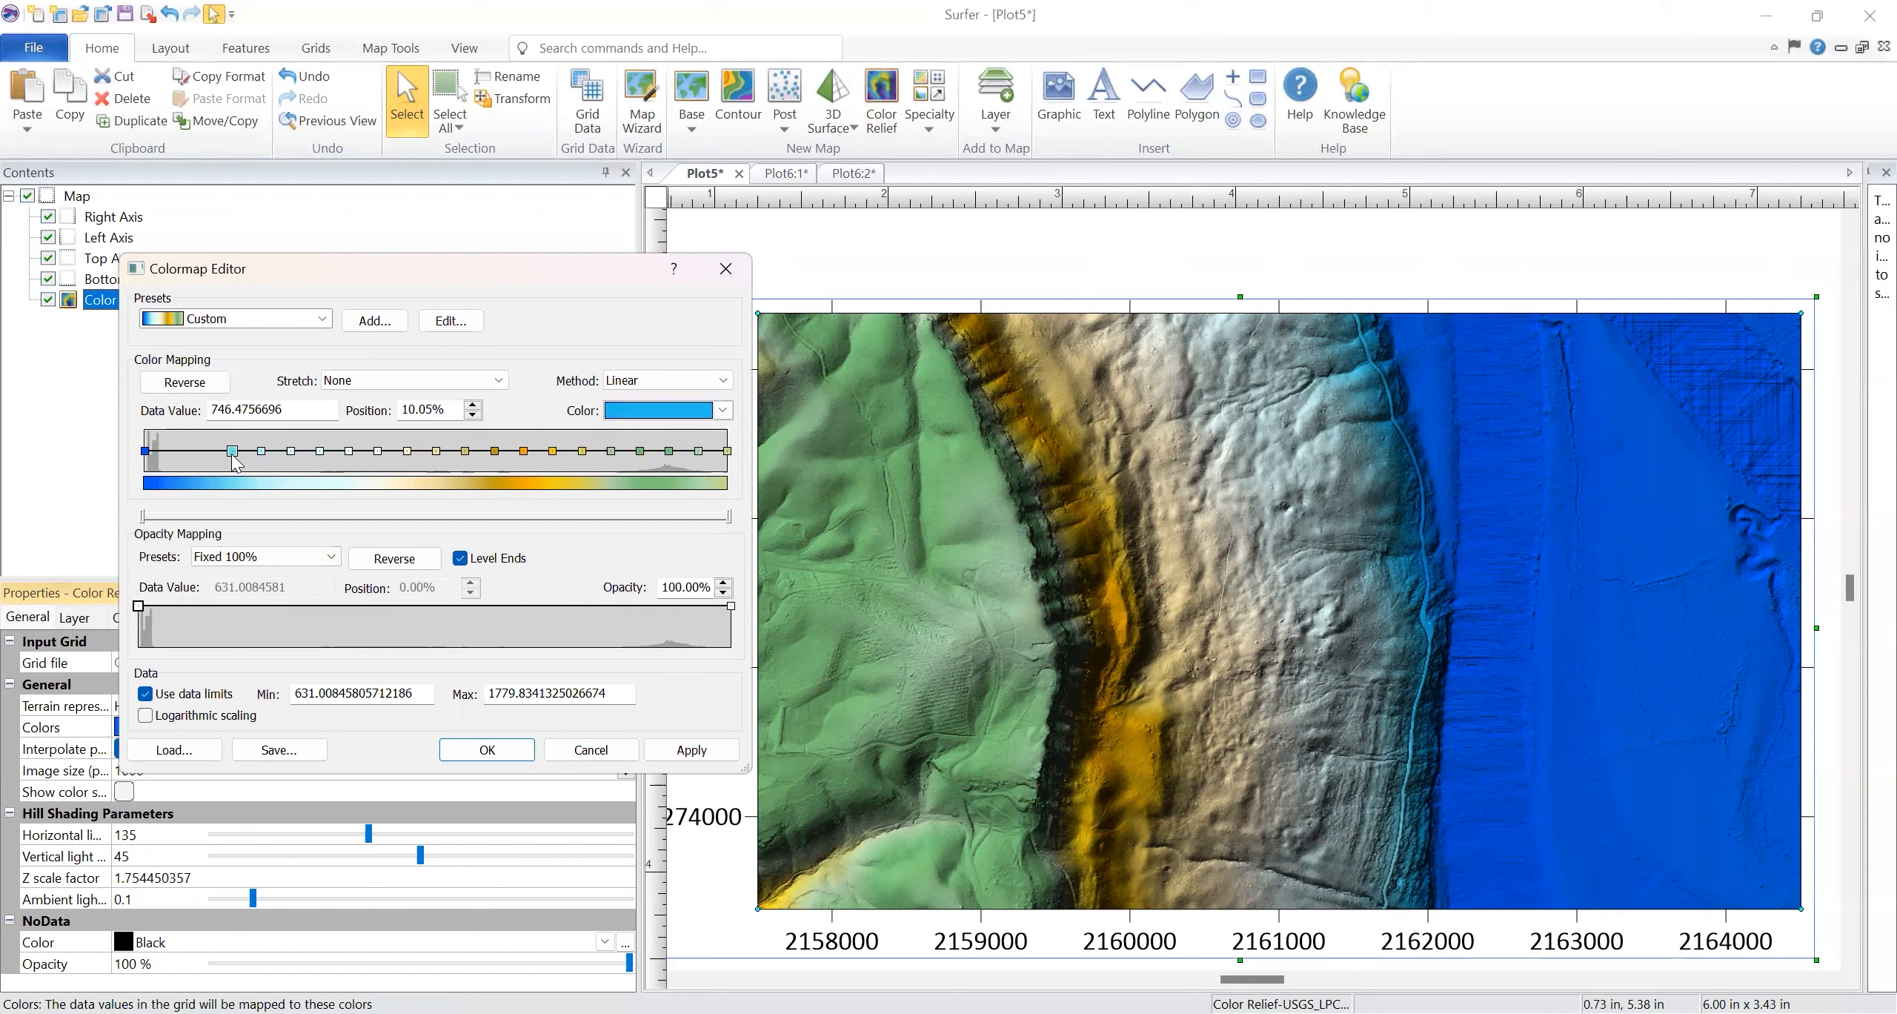
key("Delete")
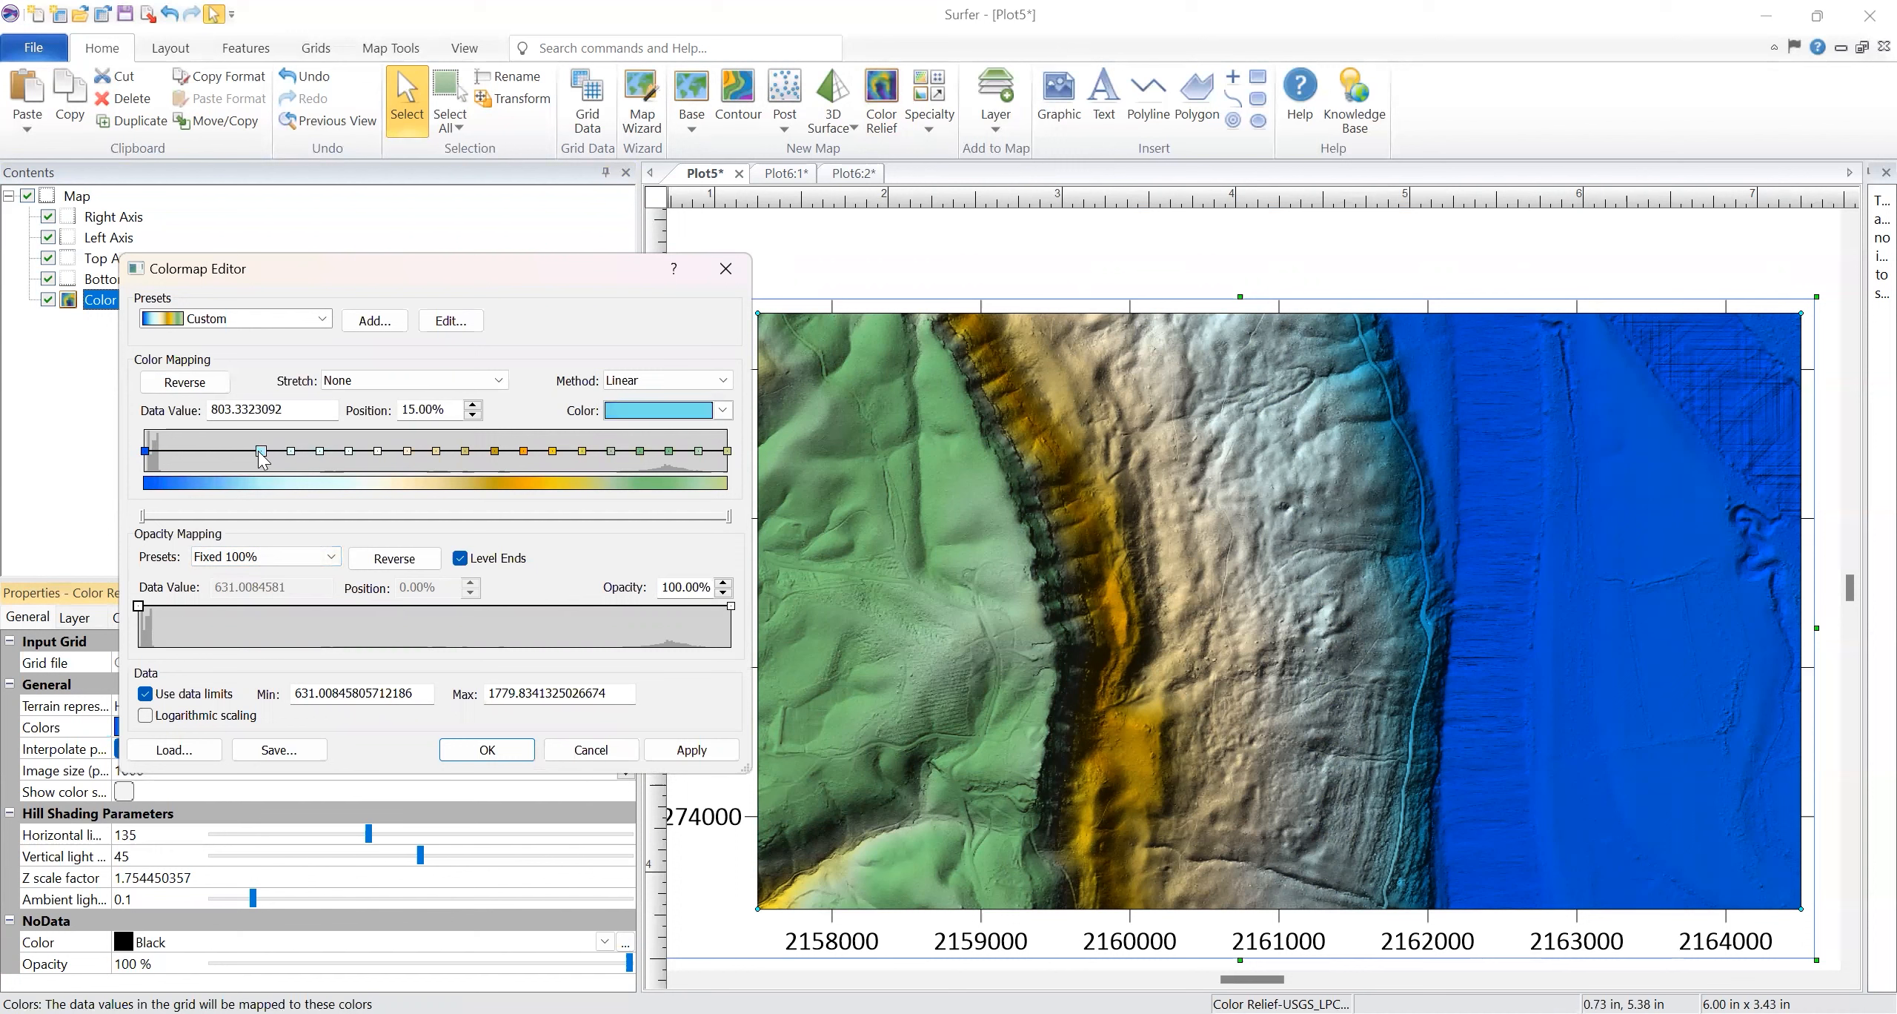
left_click_drag(263, 458, 163, 463)
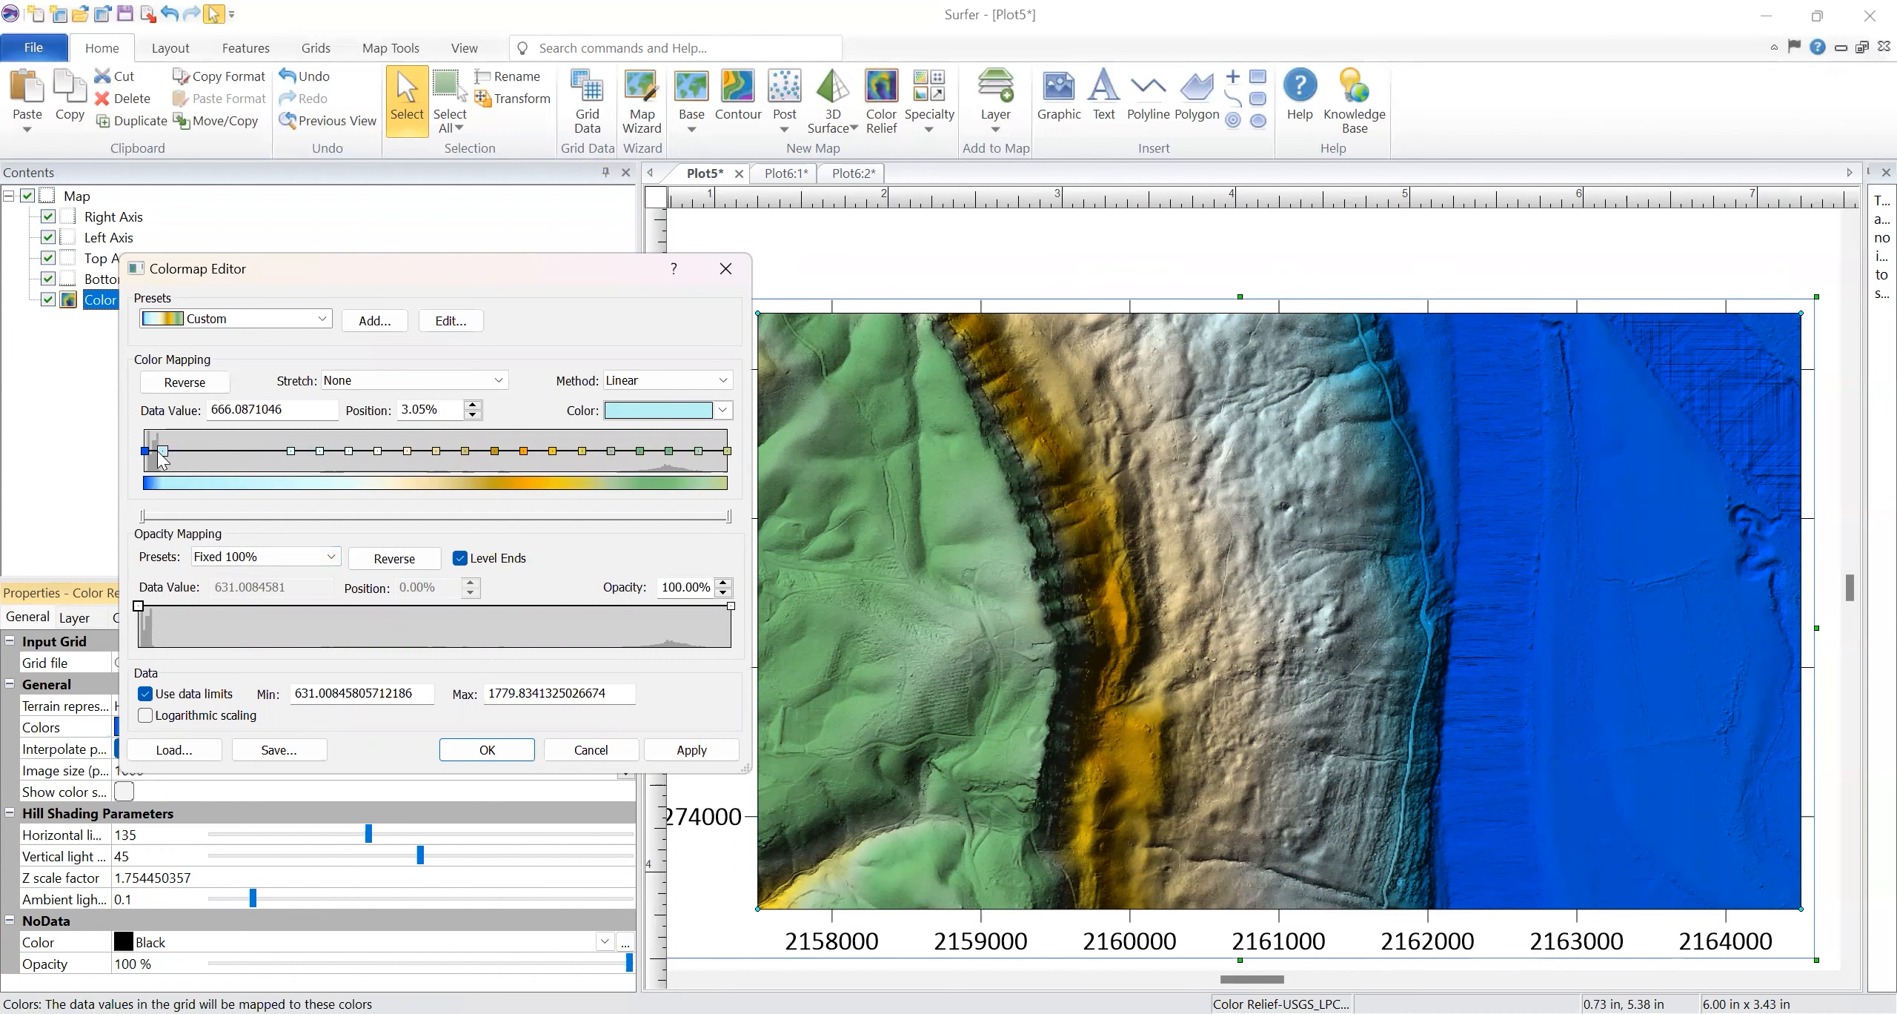
Recolor the 3.05% node and the minimum node of the colormap to pure blue
right_click(161, 453)
left_click(200, 464)
left_click(724, 412)
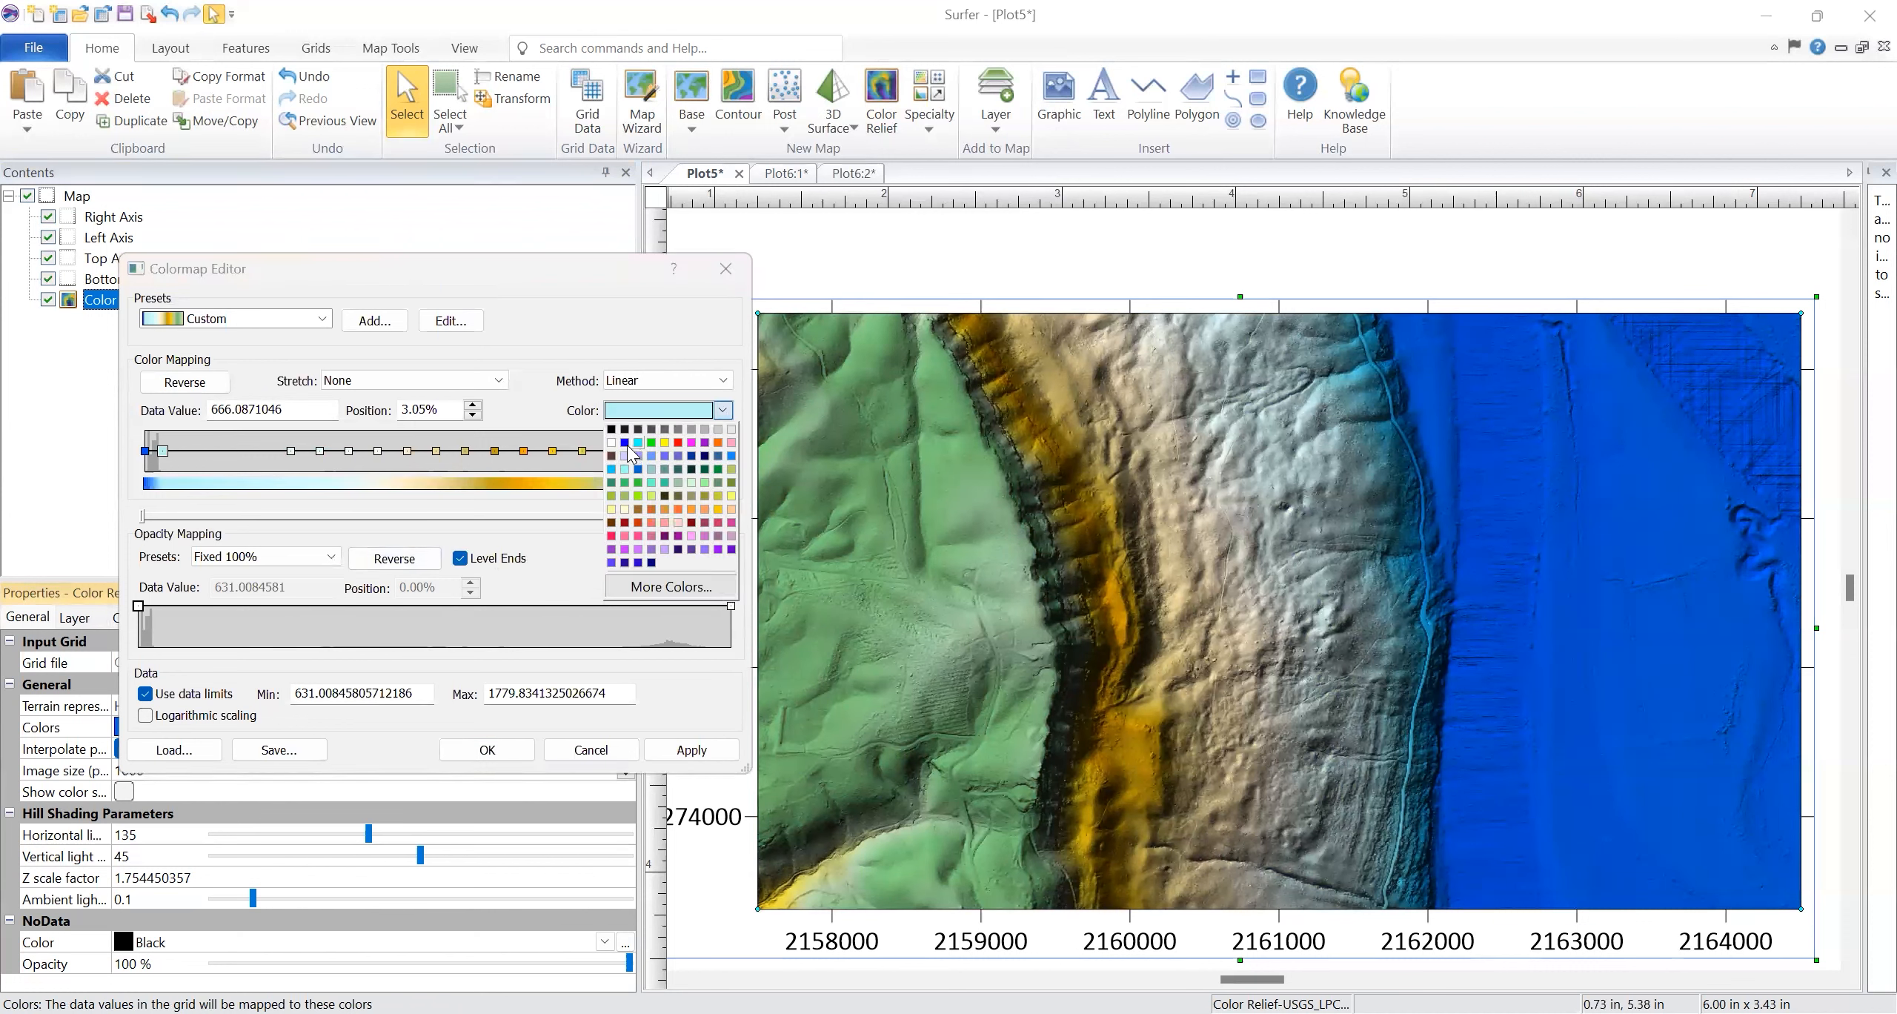
left_click(624, 443)
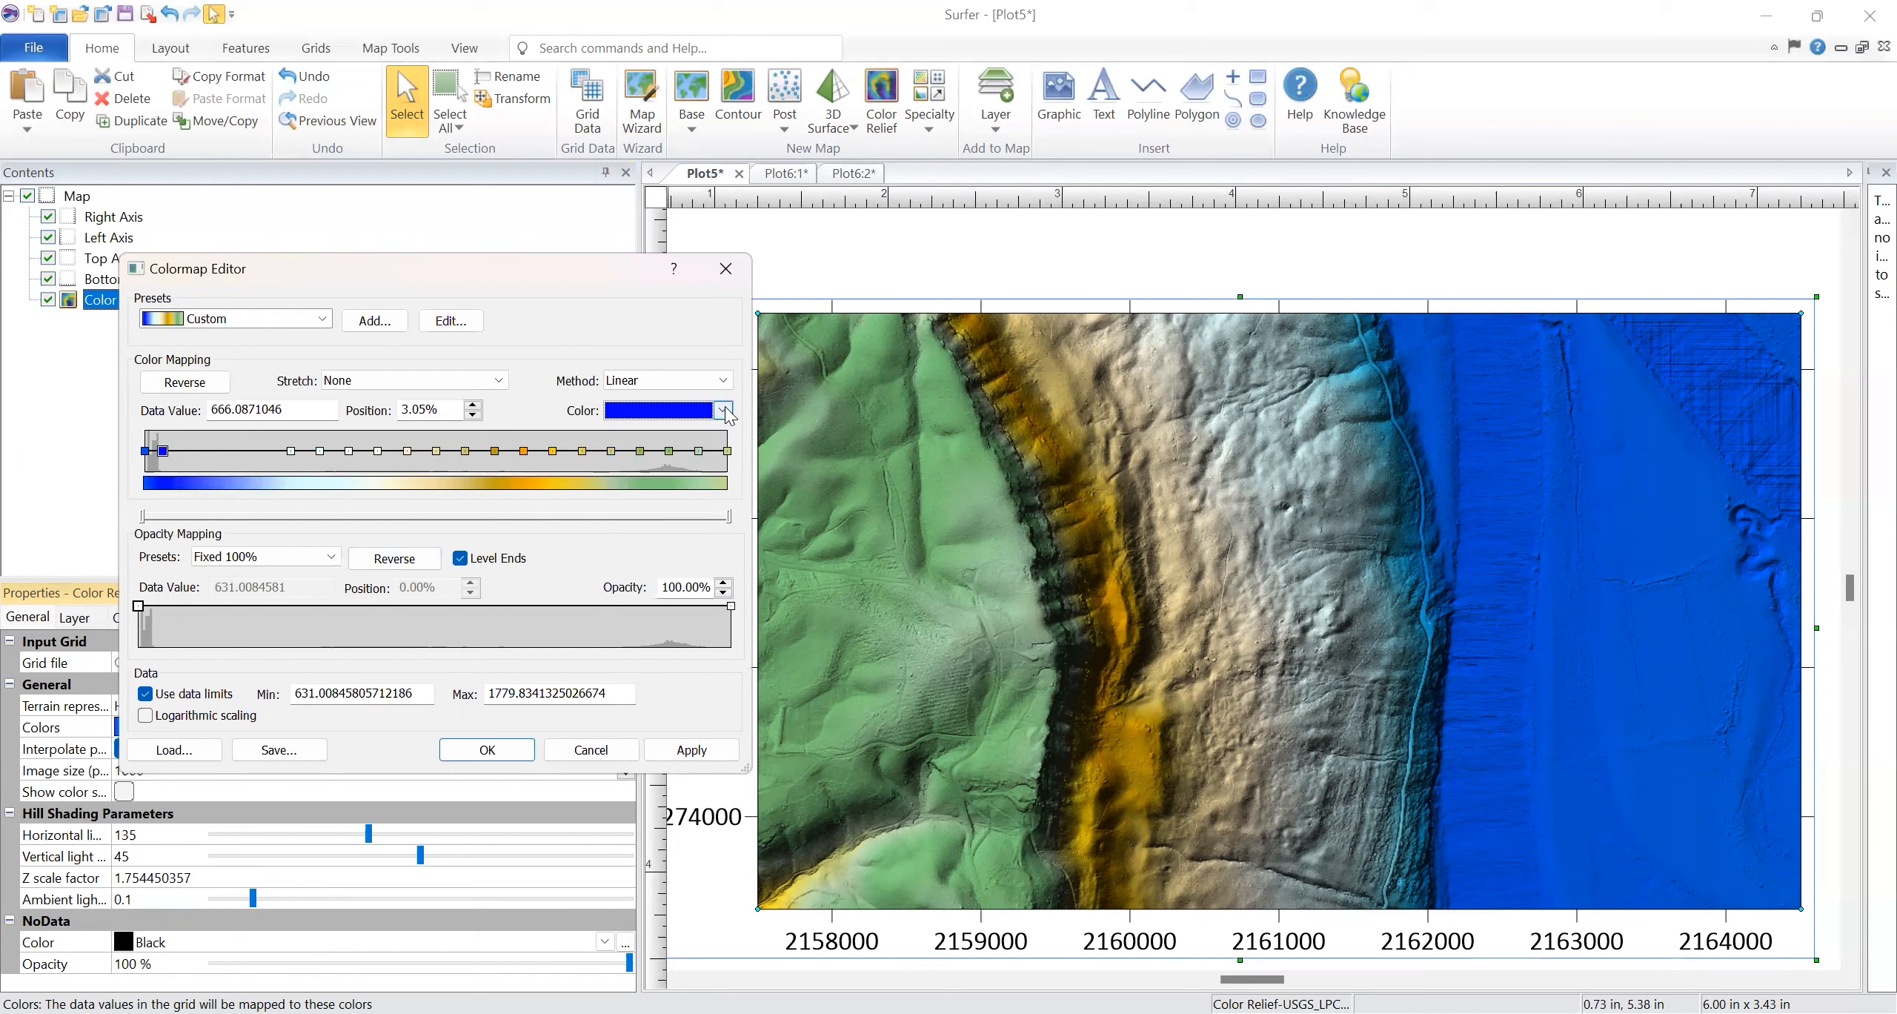
left_click(723, 410)
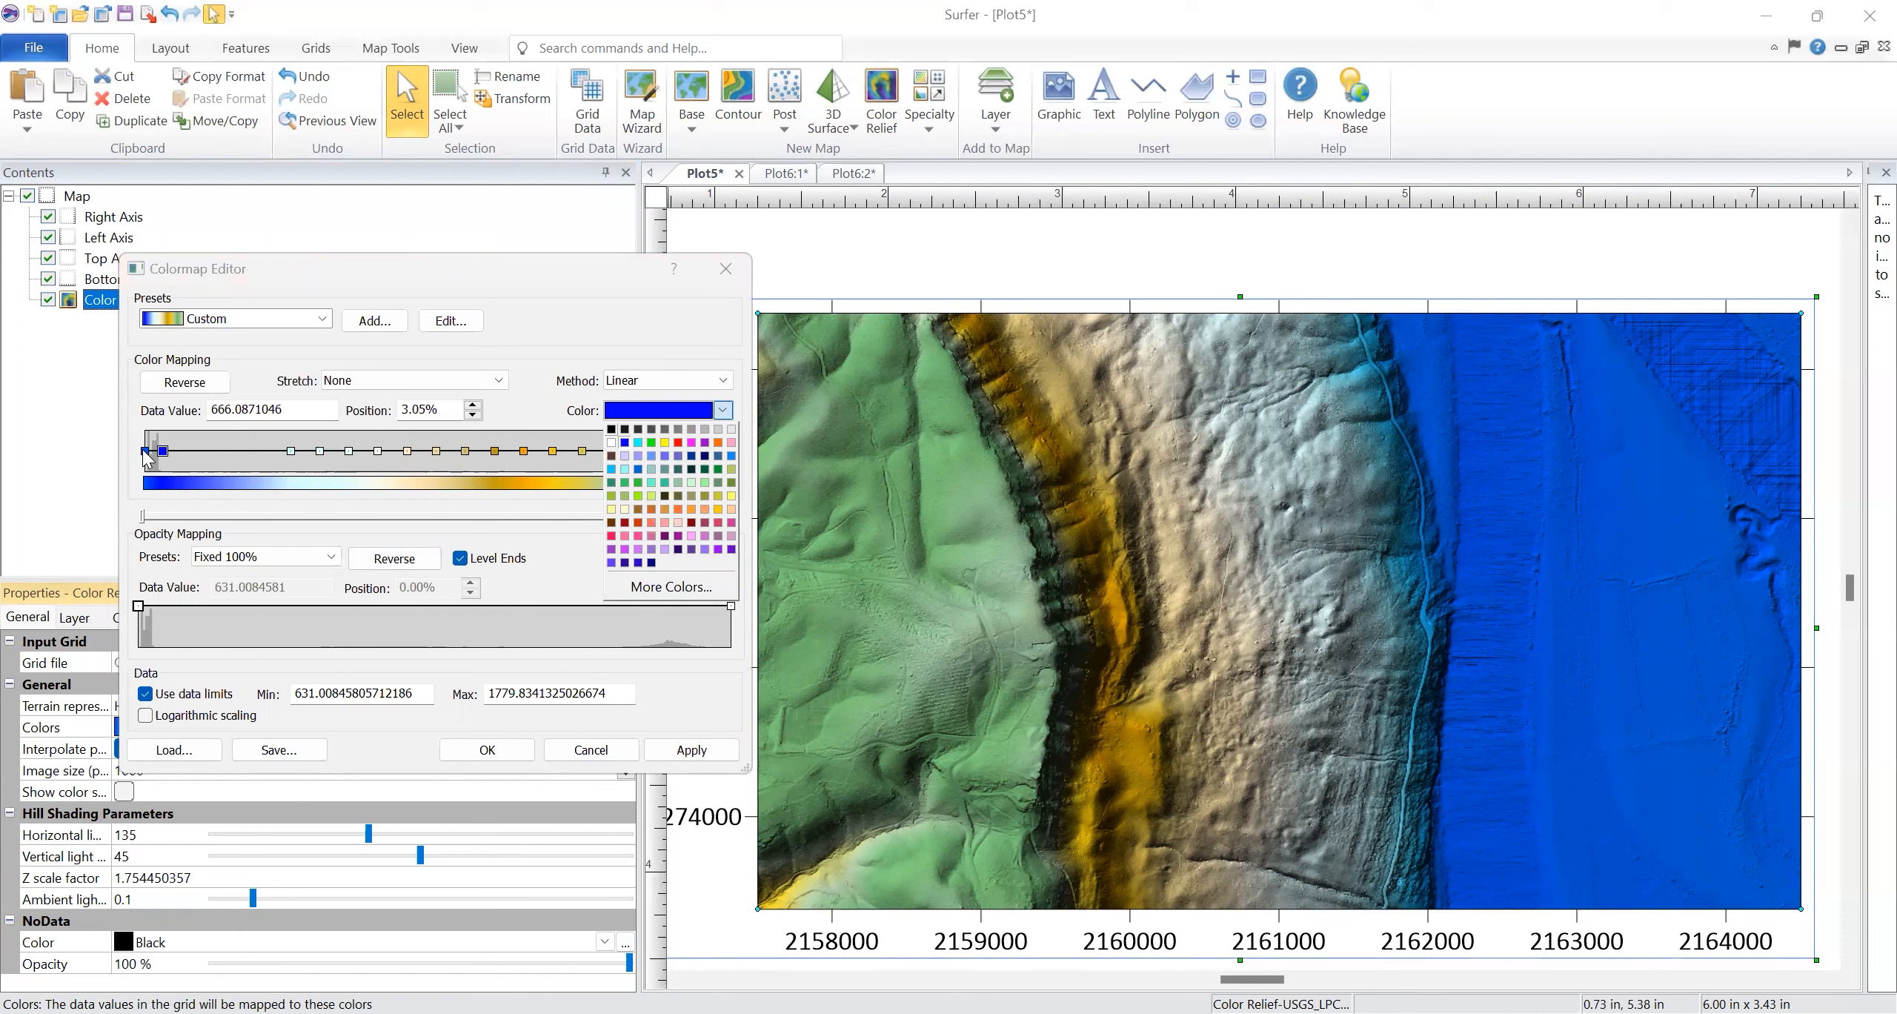
left_click(145, 450)
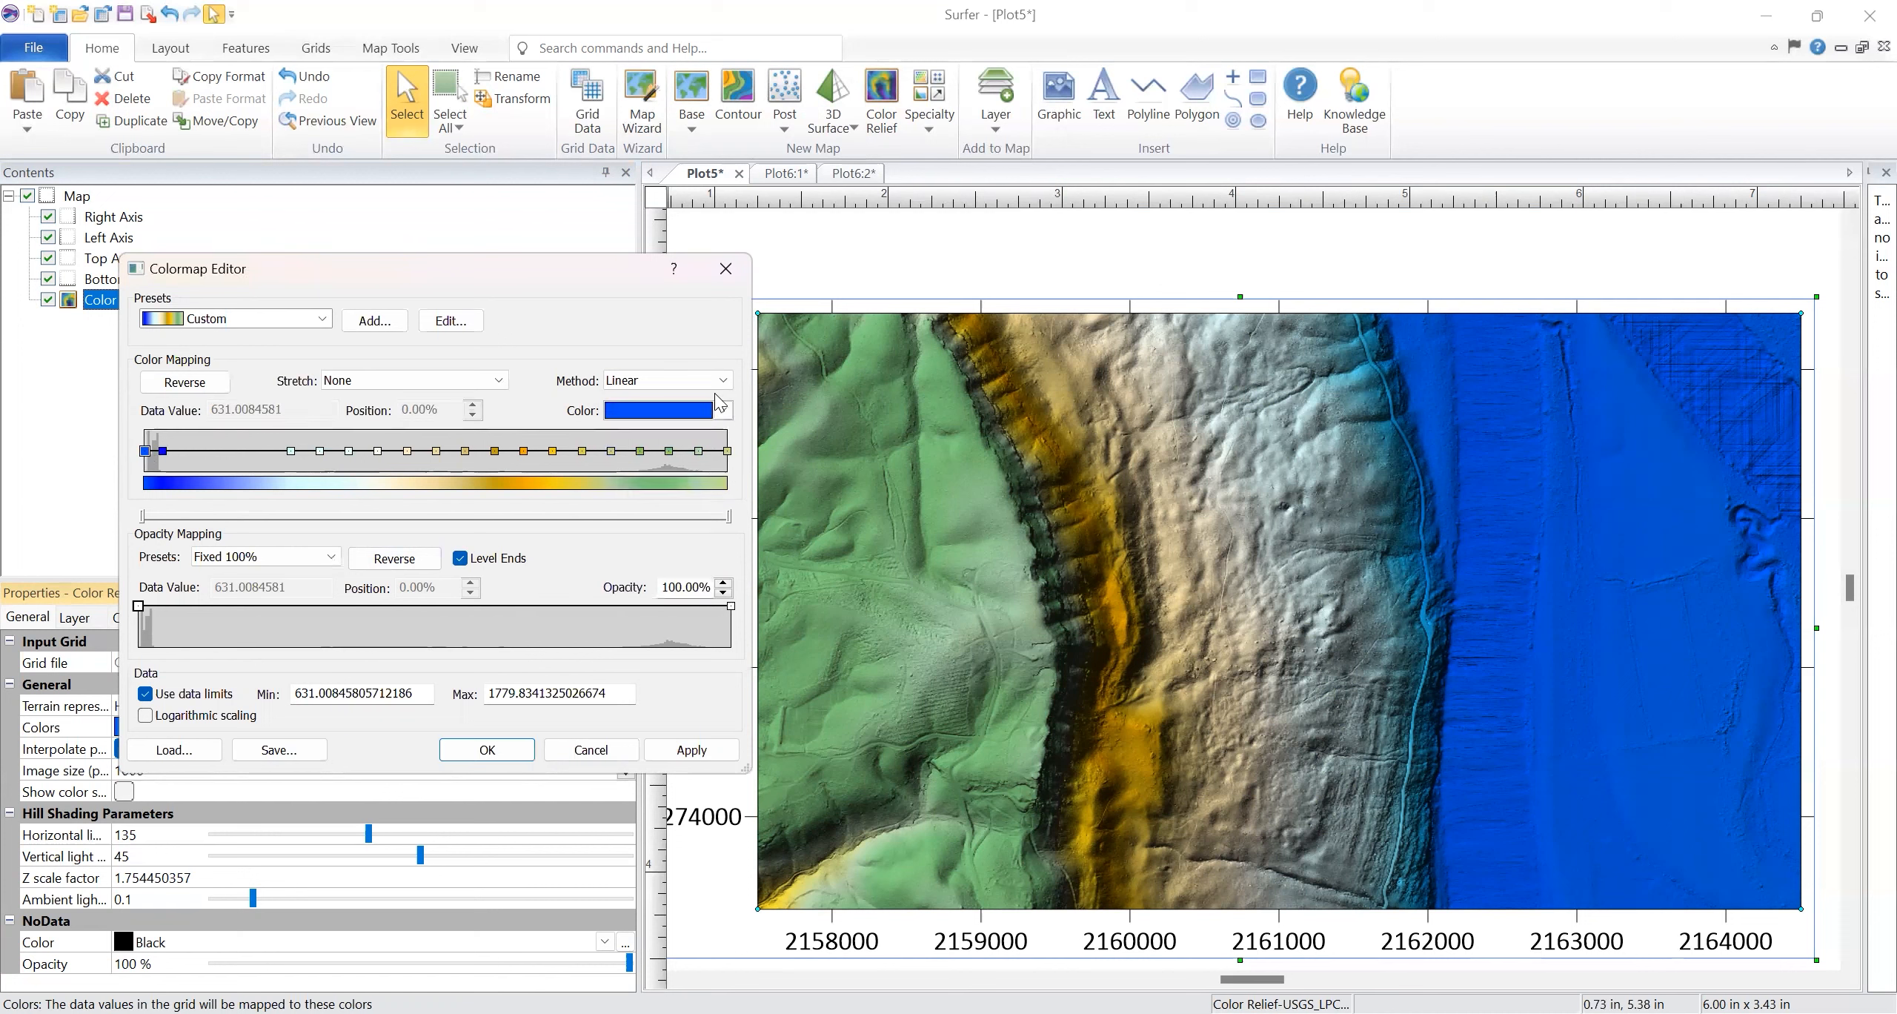
left_click(723, 410)
left_click(625, 443)
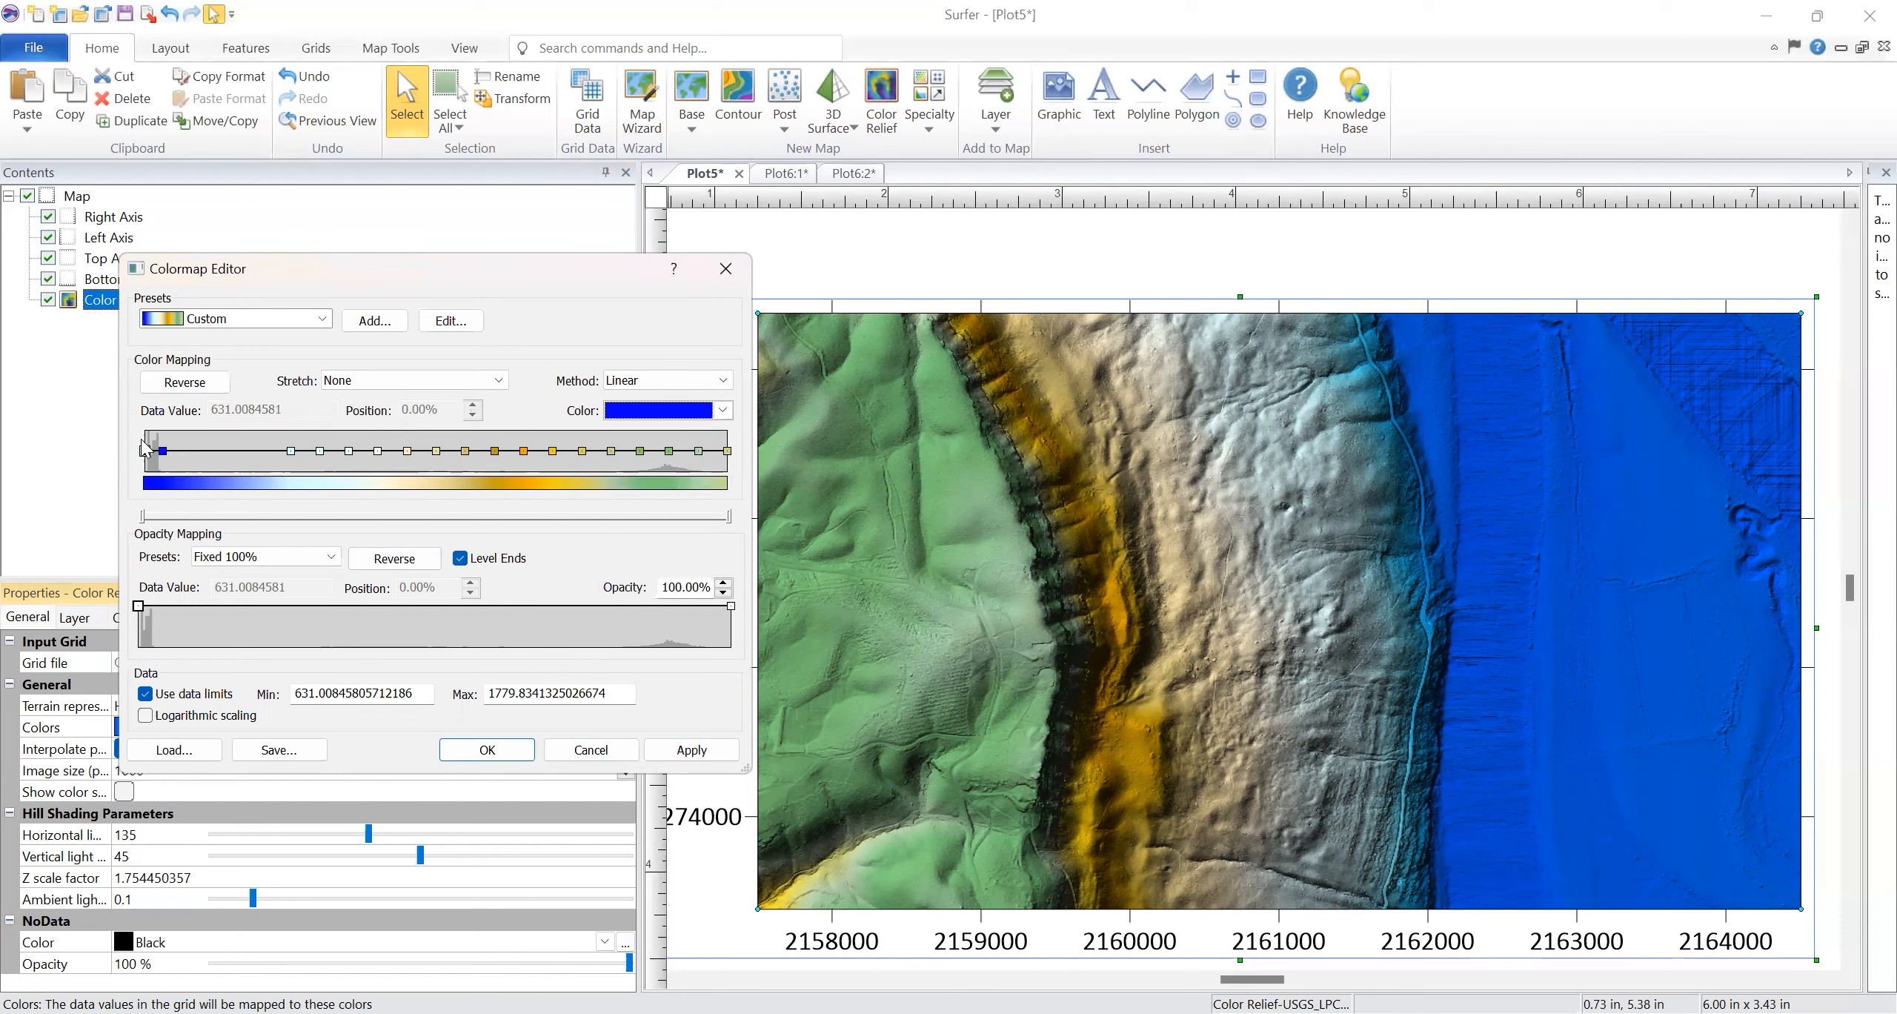
Move the second blue node to about 1.78% and the adjacent light cyan node to about 3.56%, and apply the colormap to the map
left_click_drag(161, 450, 154, 449)
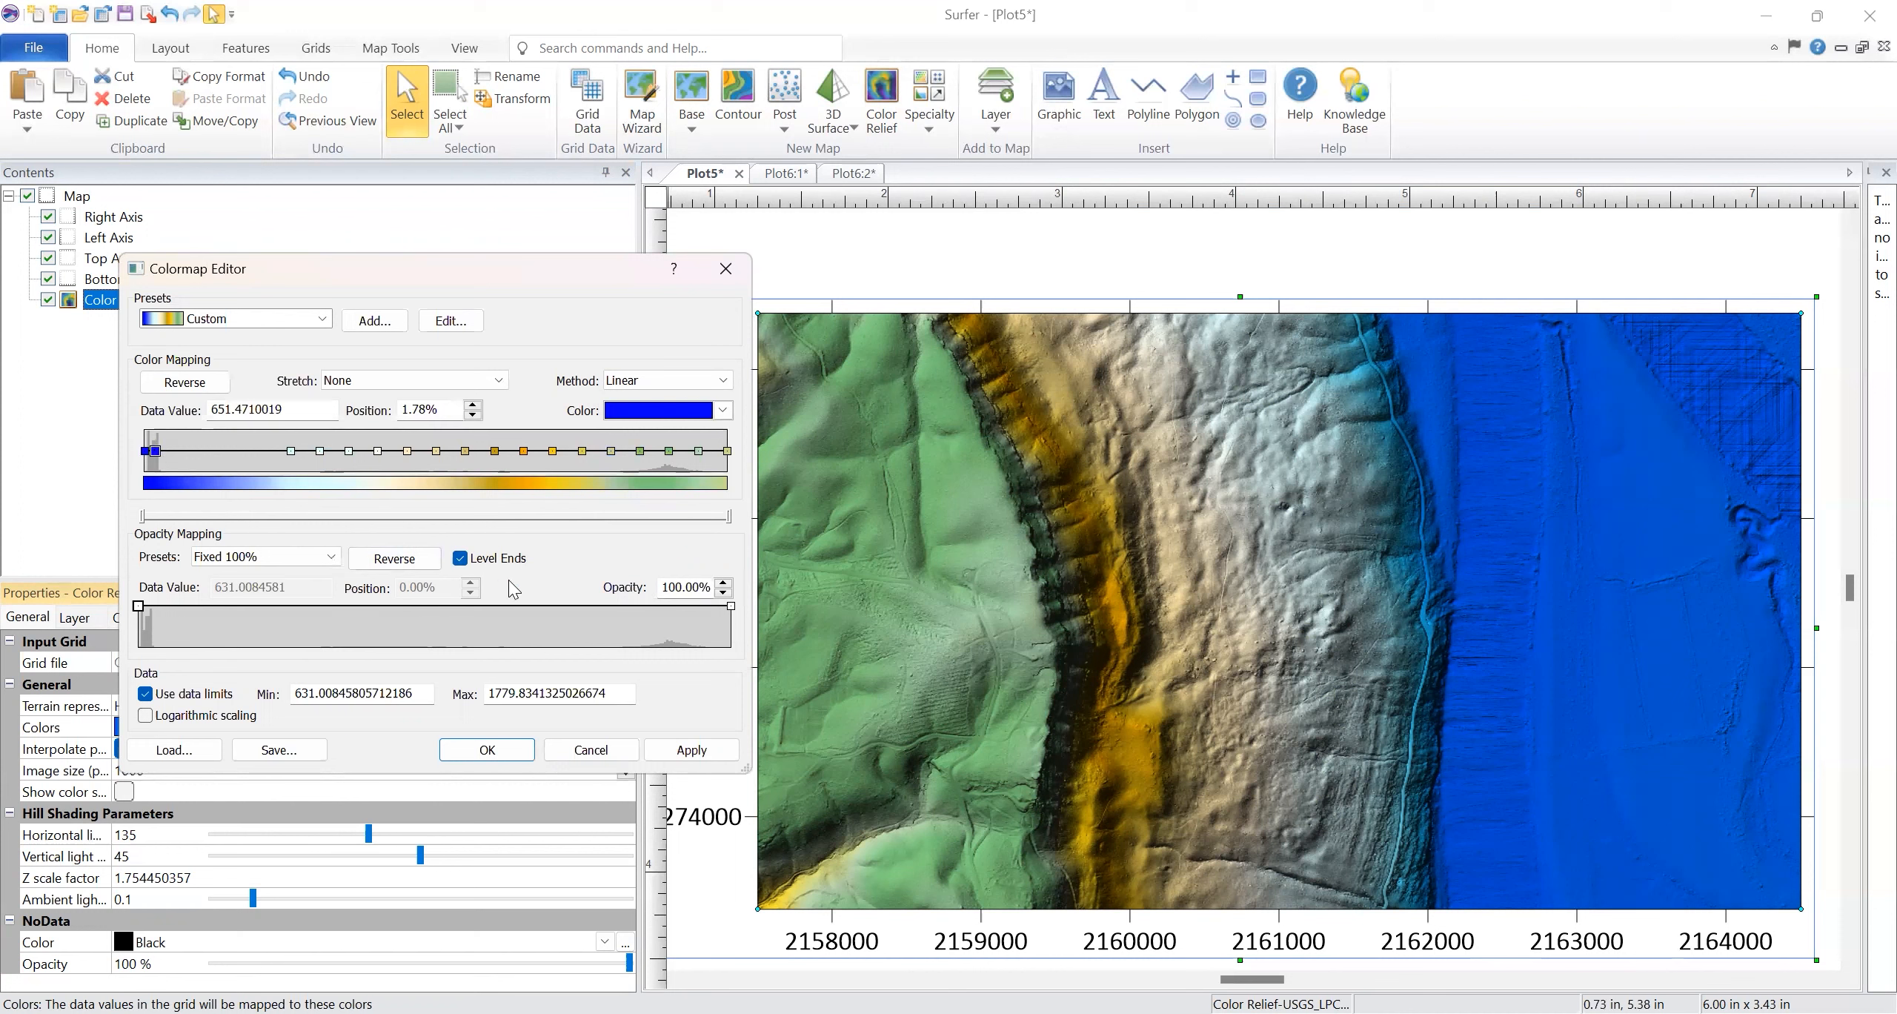
left_click_drag(292, 450, 167, 452)
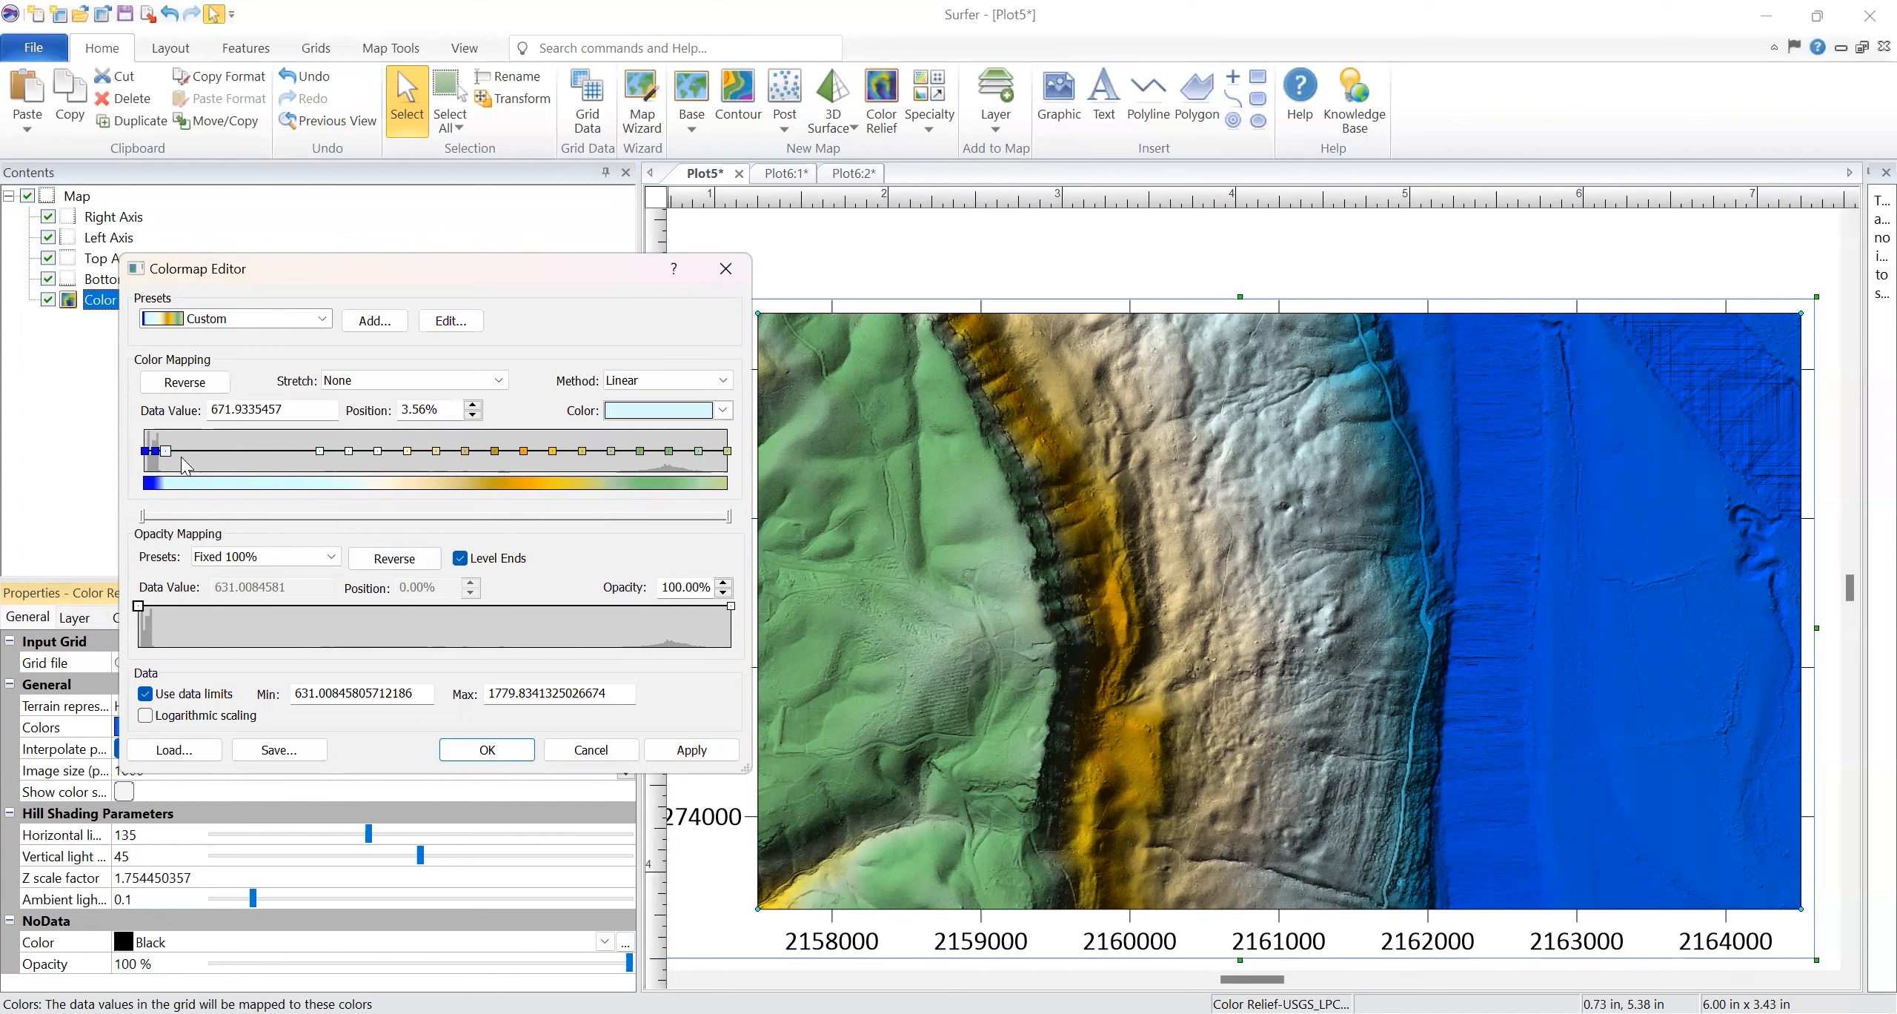
left_click(501, 747)
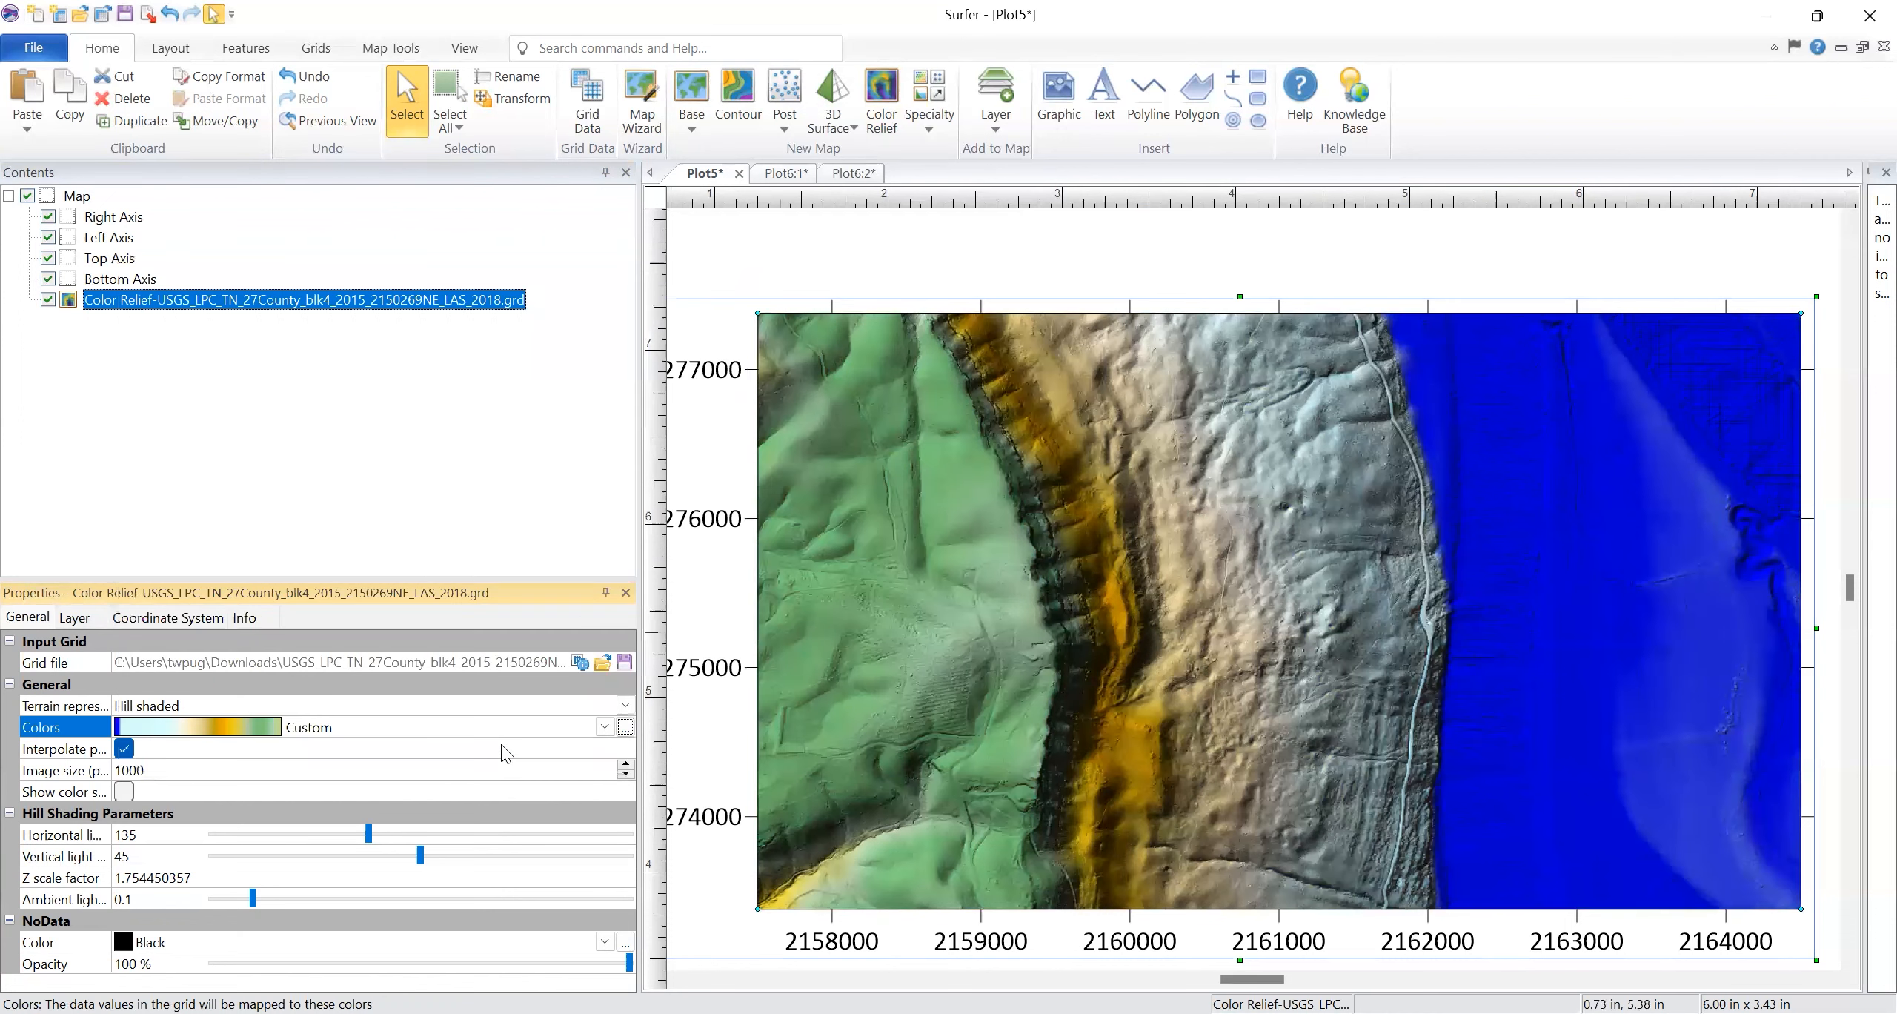
Shift the second blue node closer to the minimum and the light cyan node to about 1.91%, and apply the colormap
left_click(625, 727)
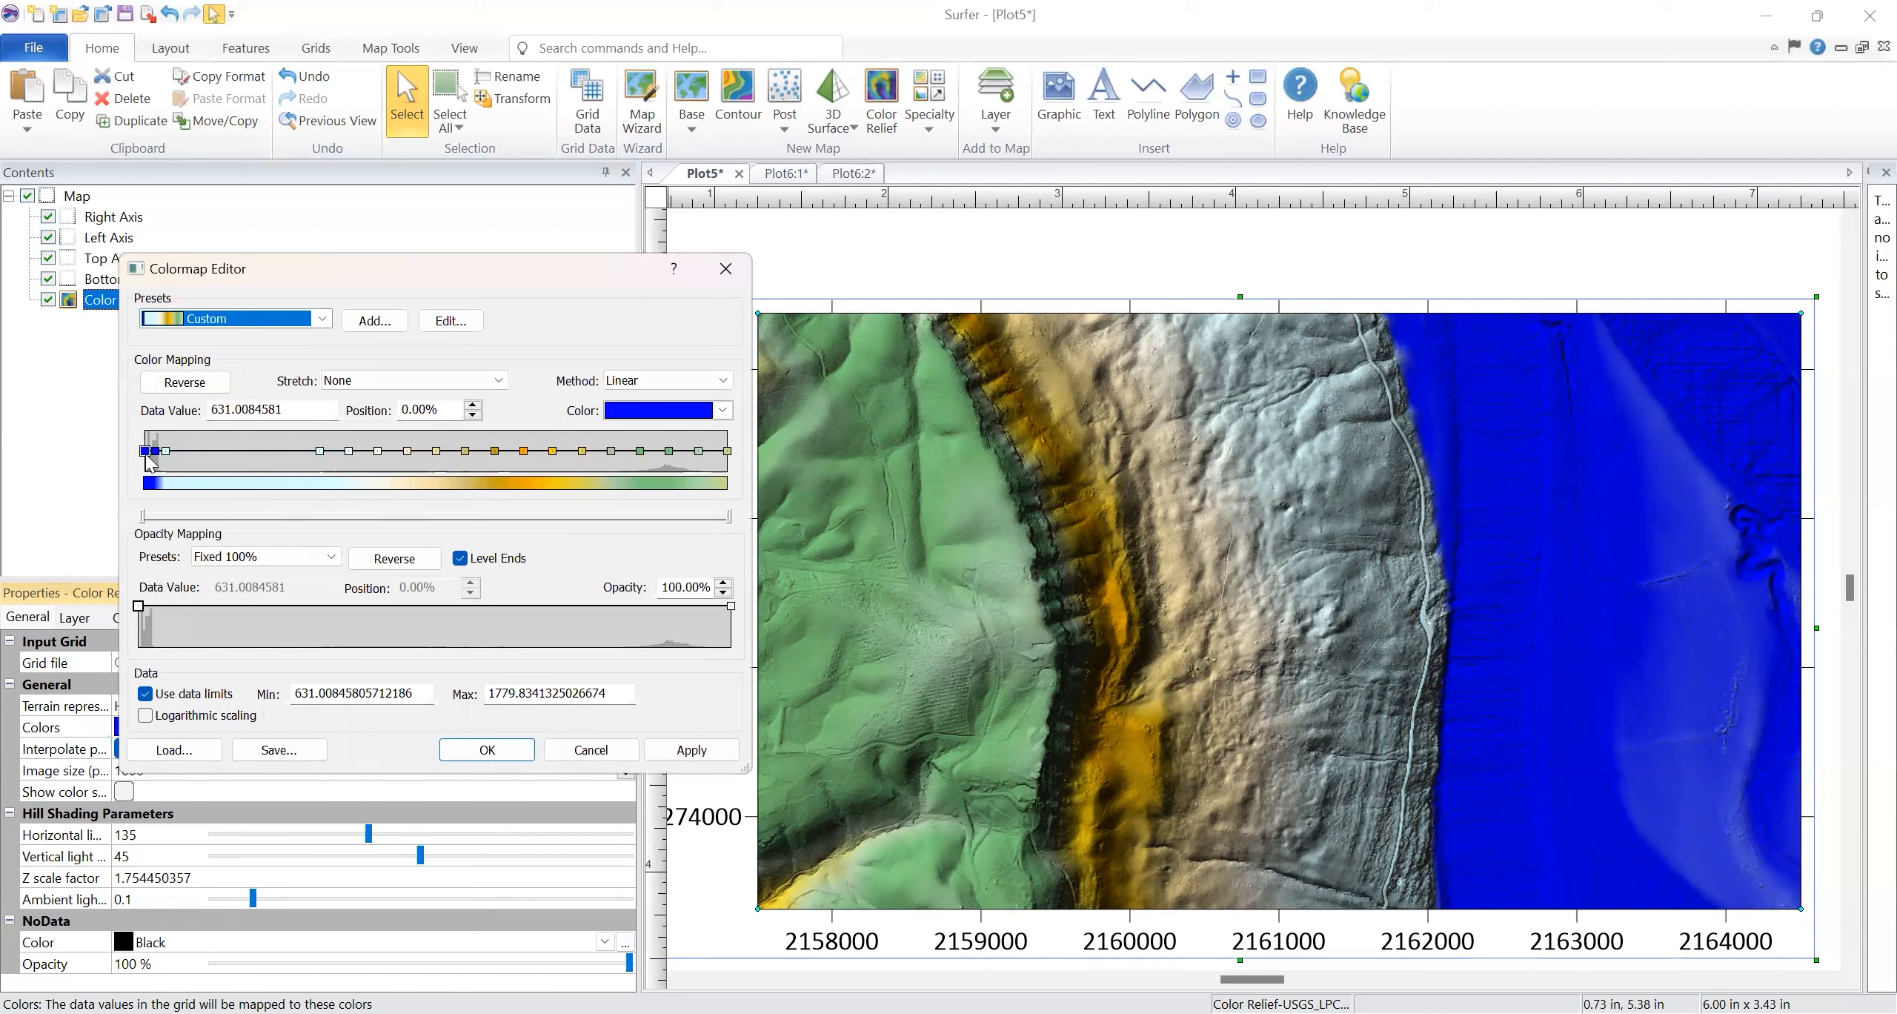
left_click_drag(155, 451, 156, 459)
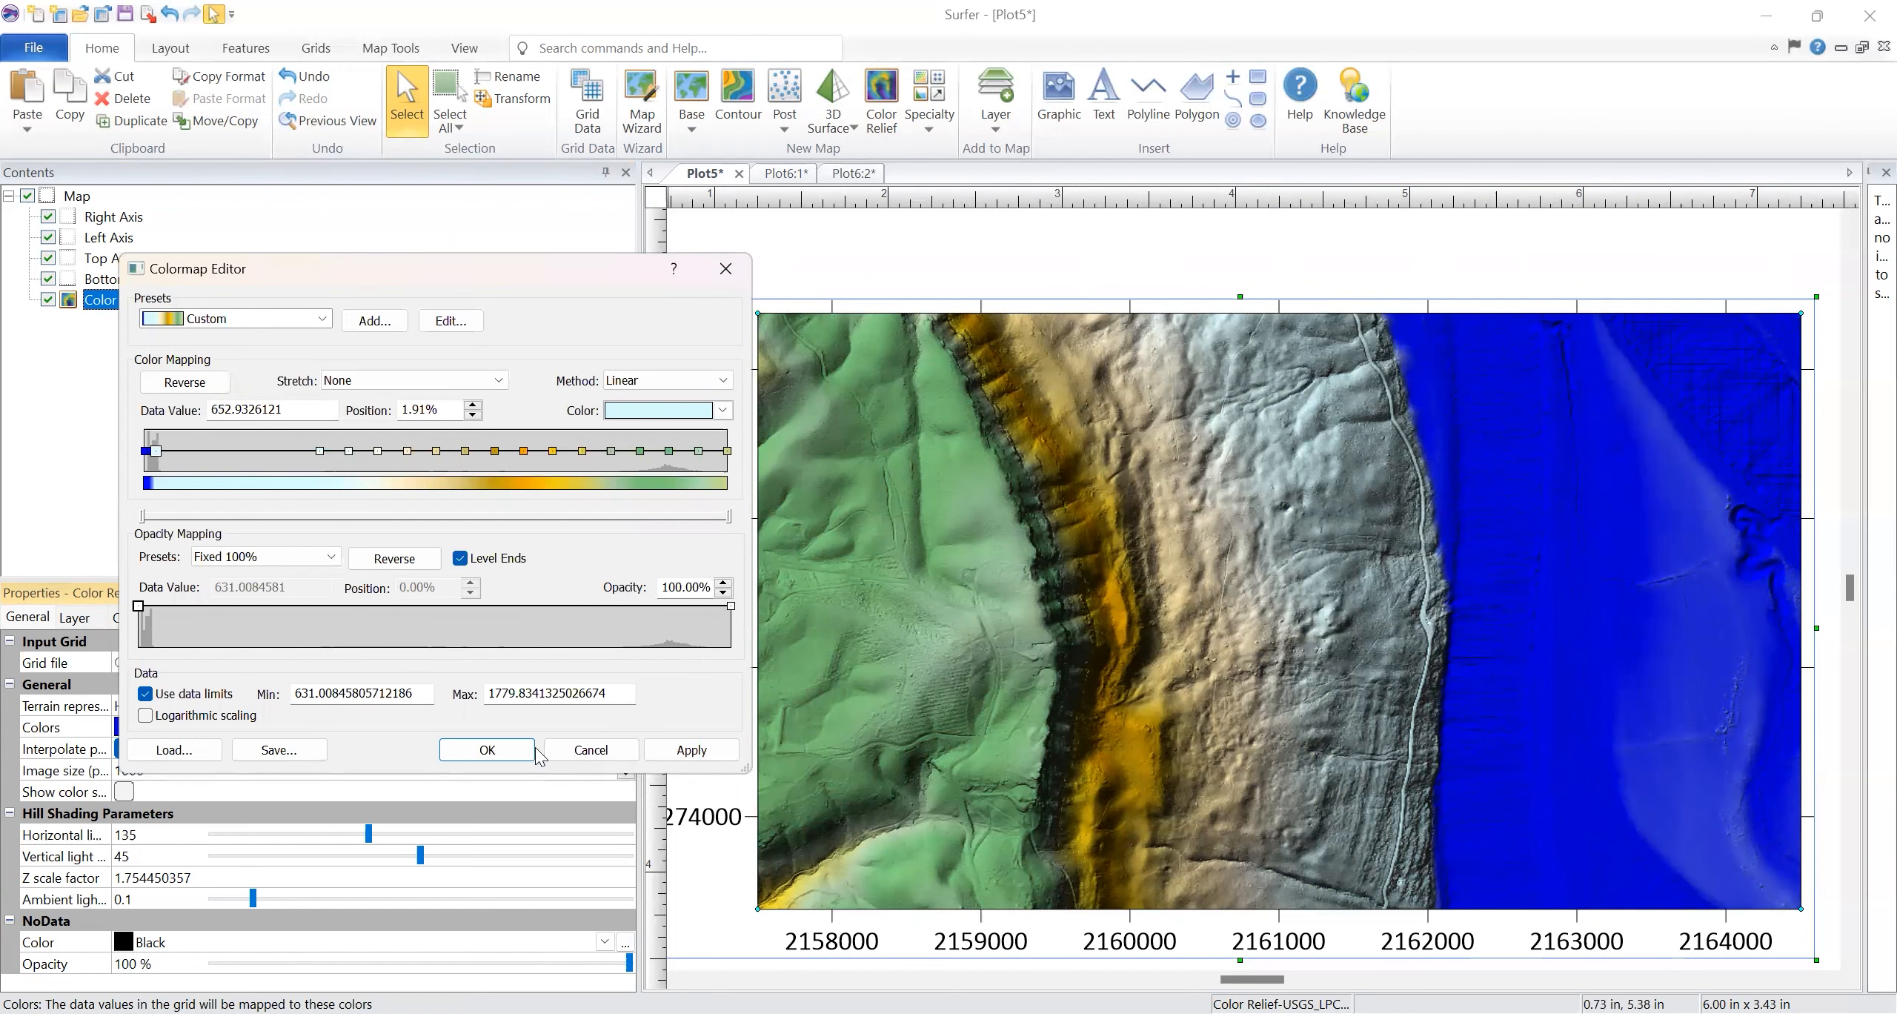
left_click(487, 749)
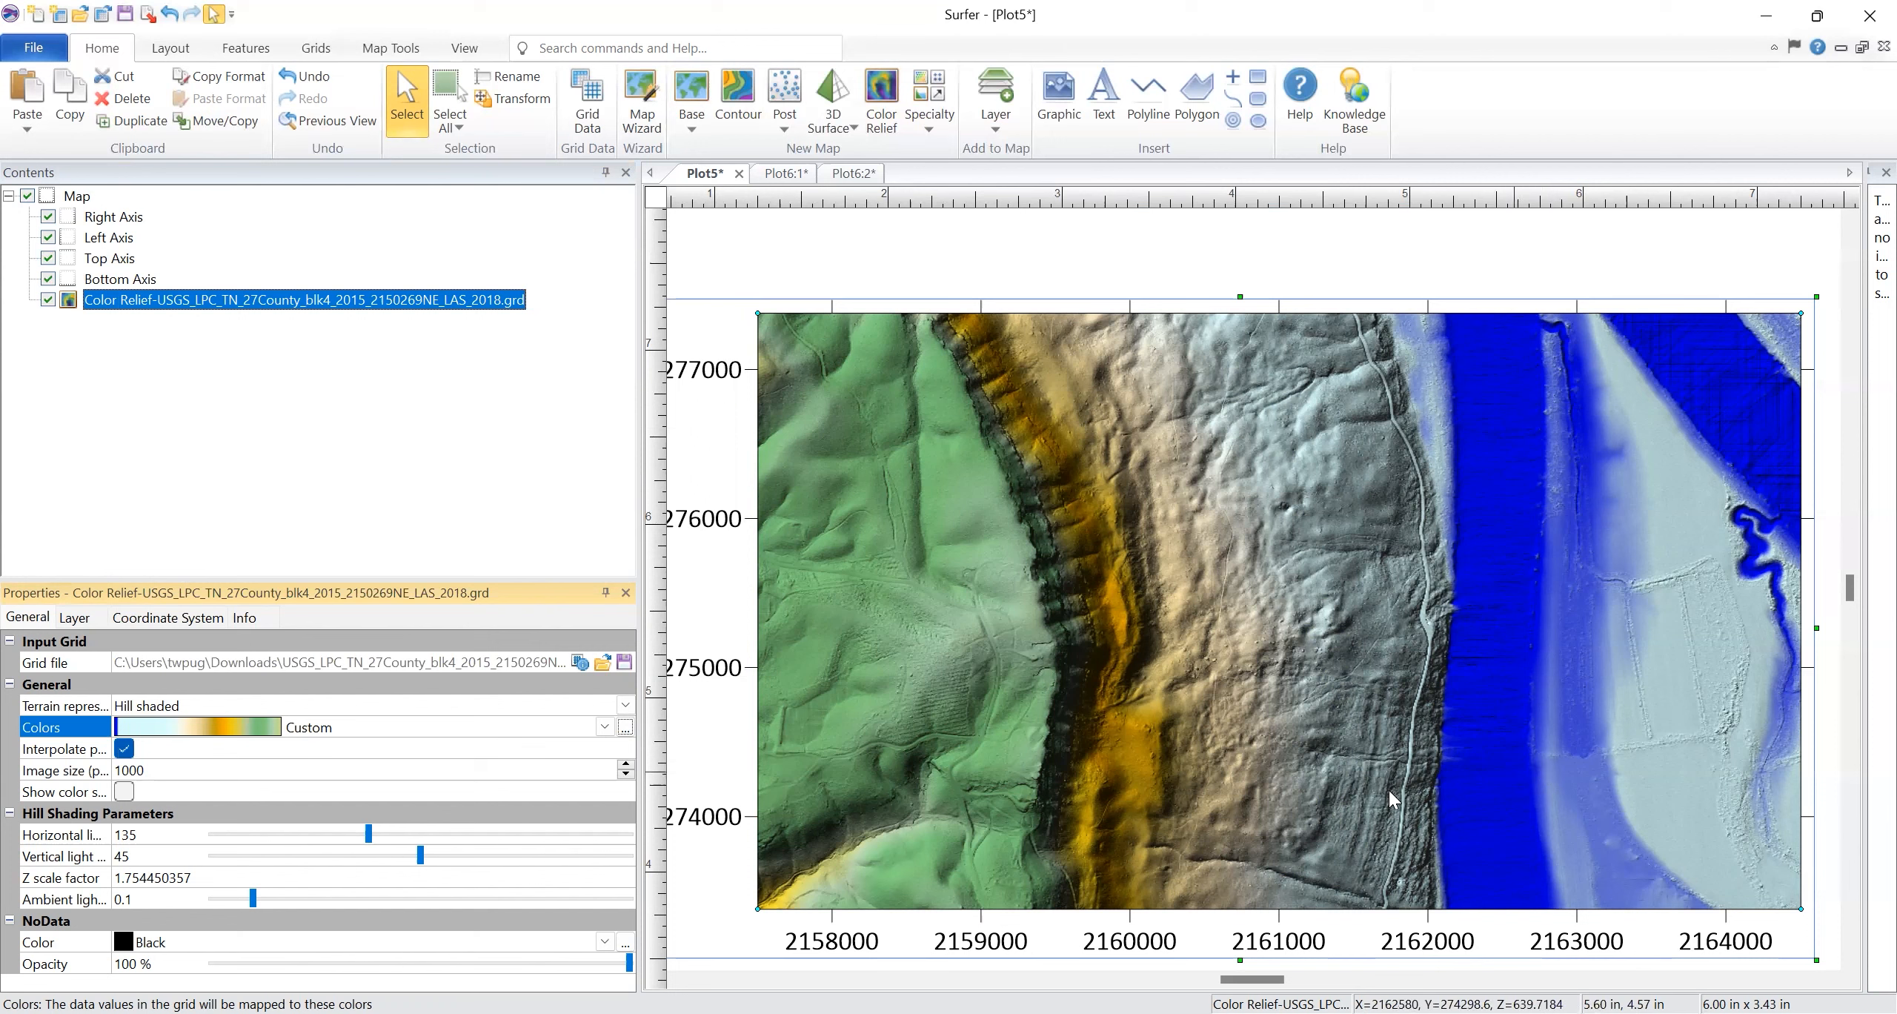
Fine-tune the low-end blue and light cyan nodes so the blue range ends at a lower elevation, and apply the colormap
left_click(625, 727)
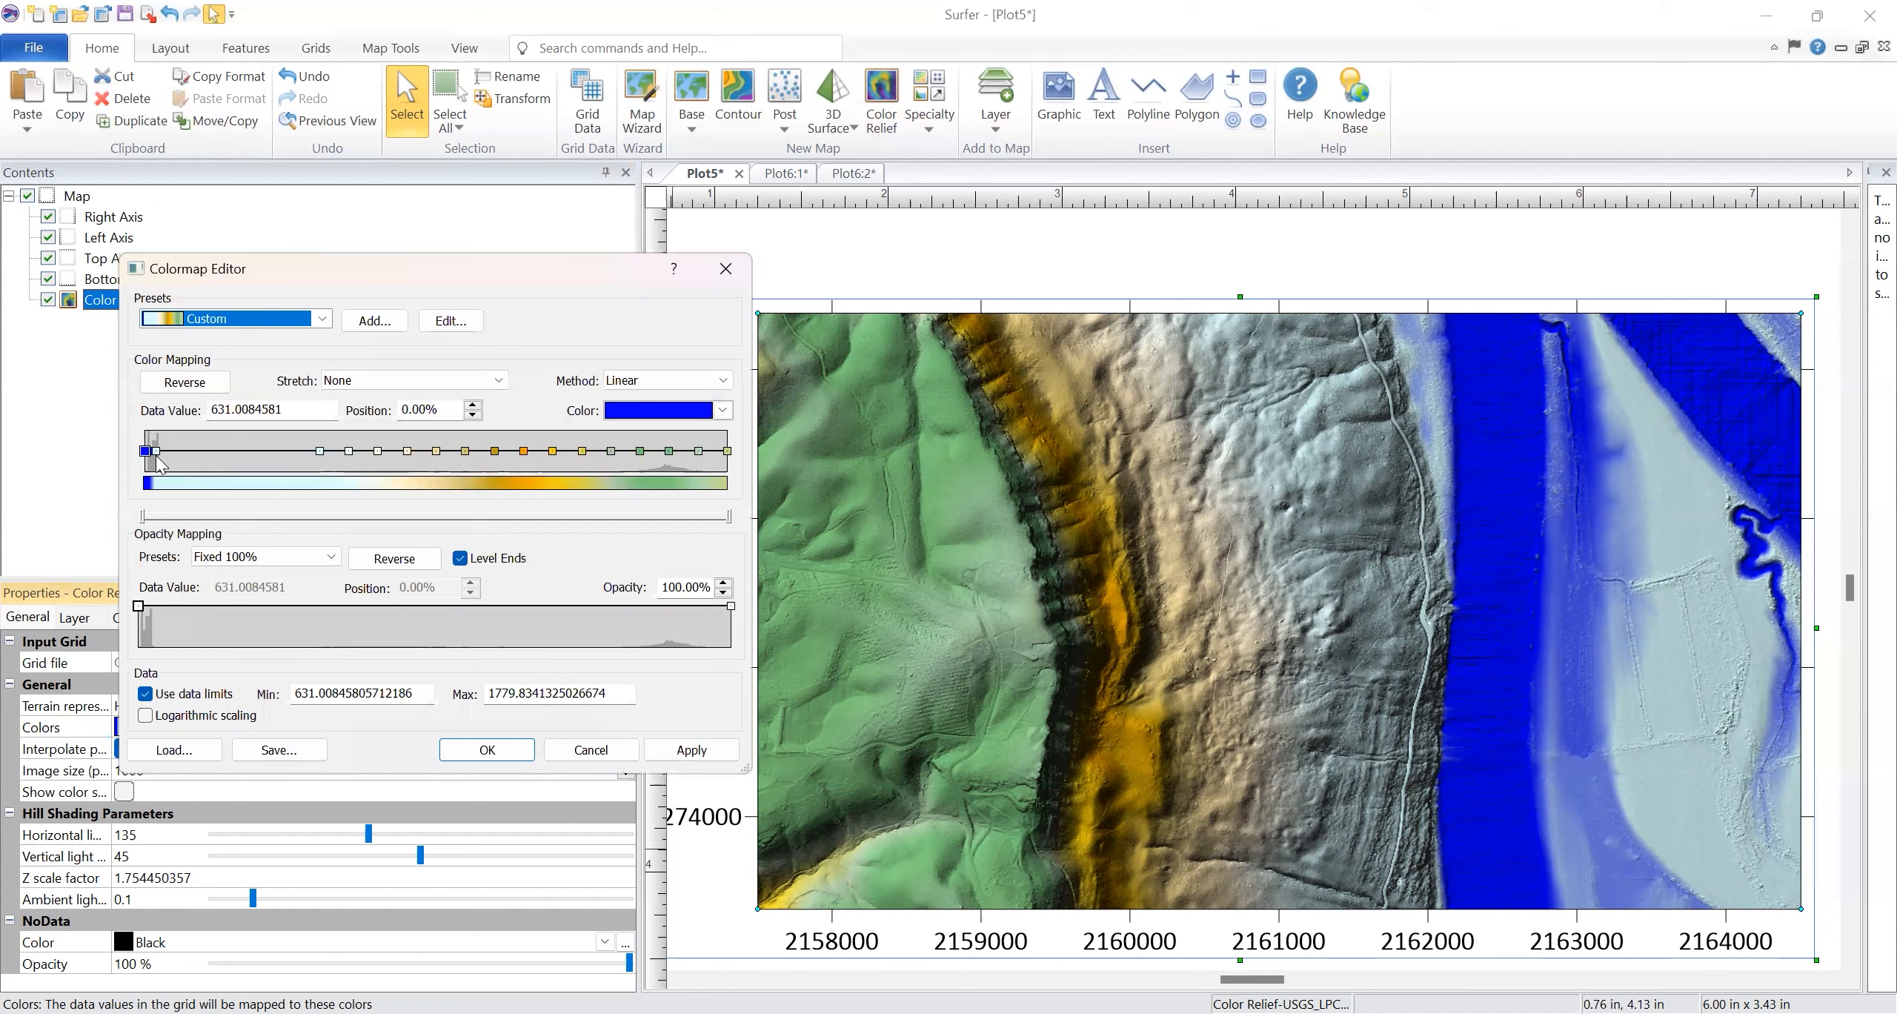
left_click(153, 451)
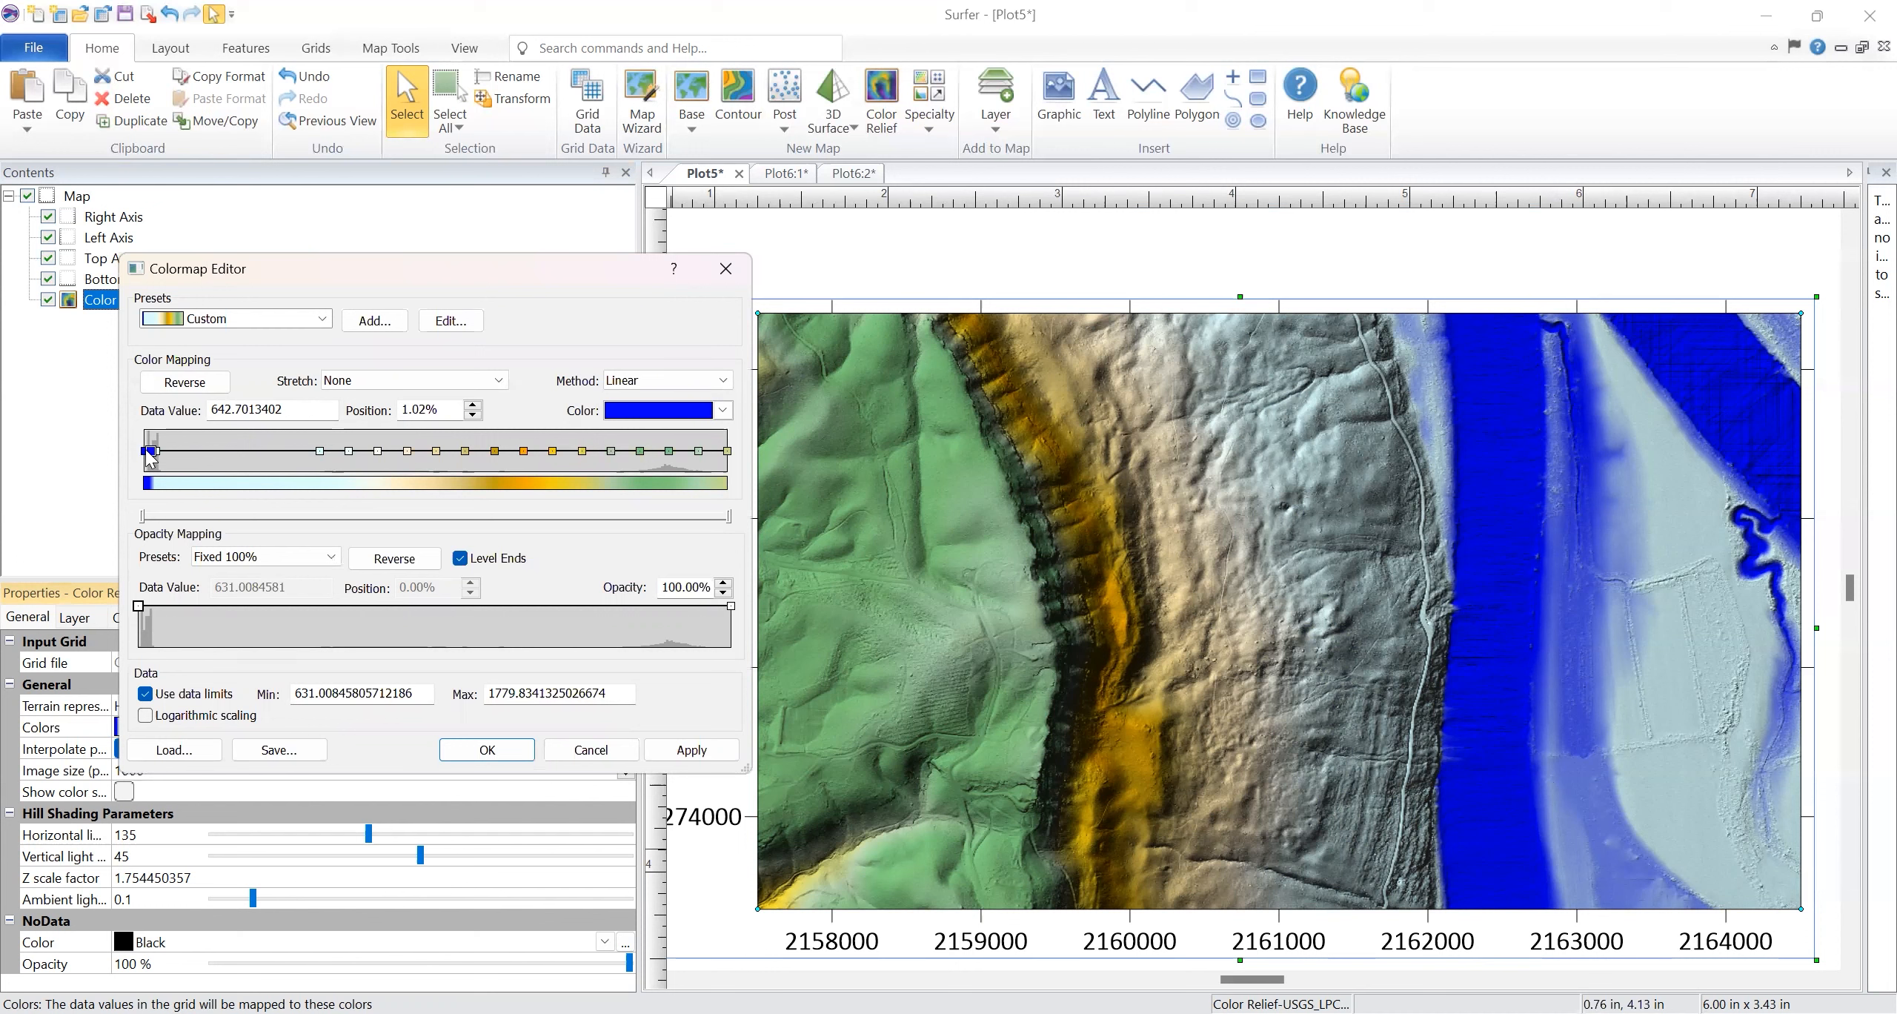
left_click_drag(151, 452, 154, 451)
left_click(487, 749)
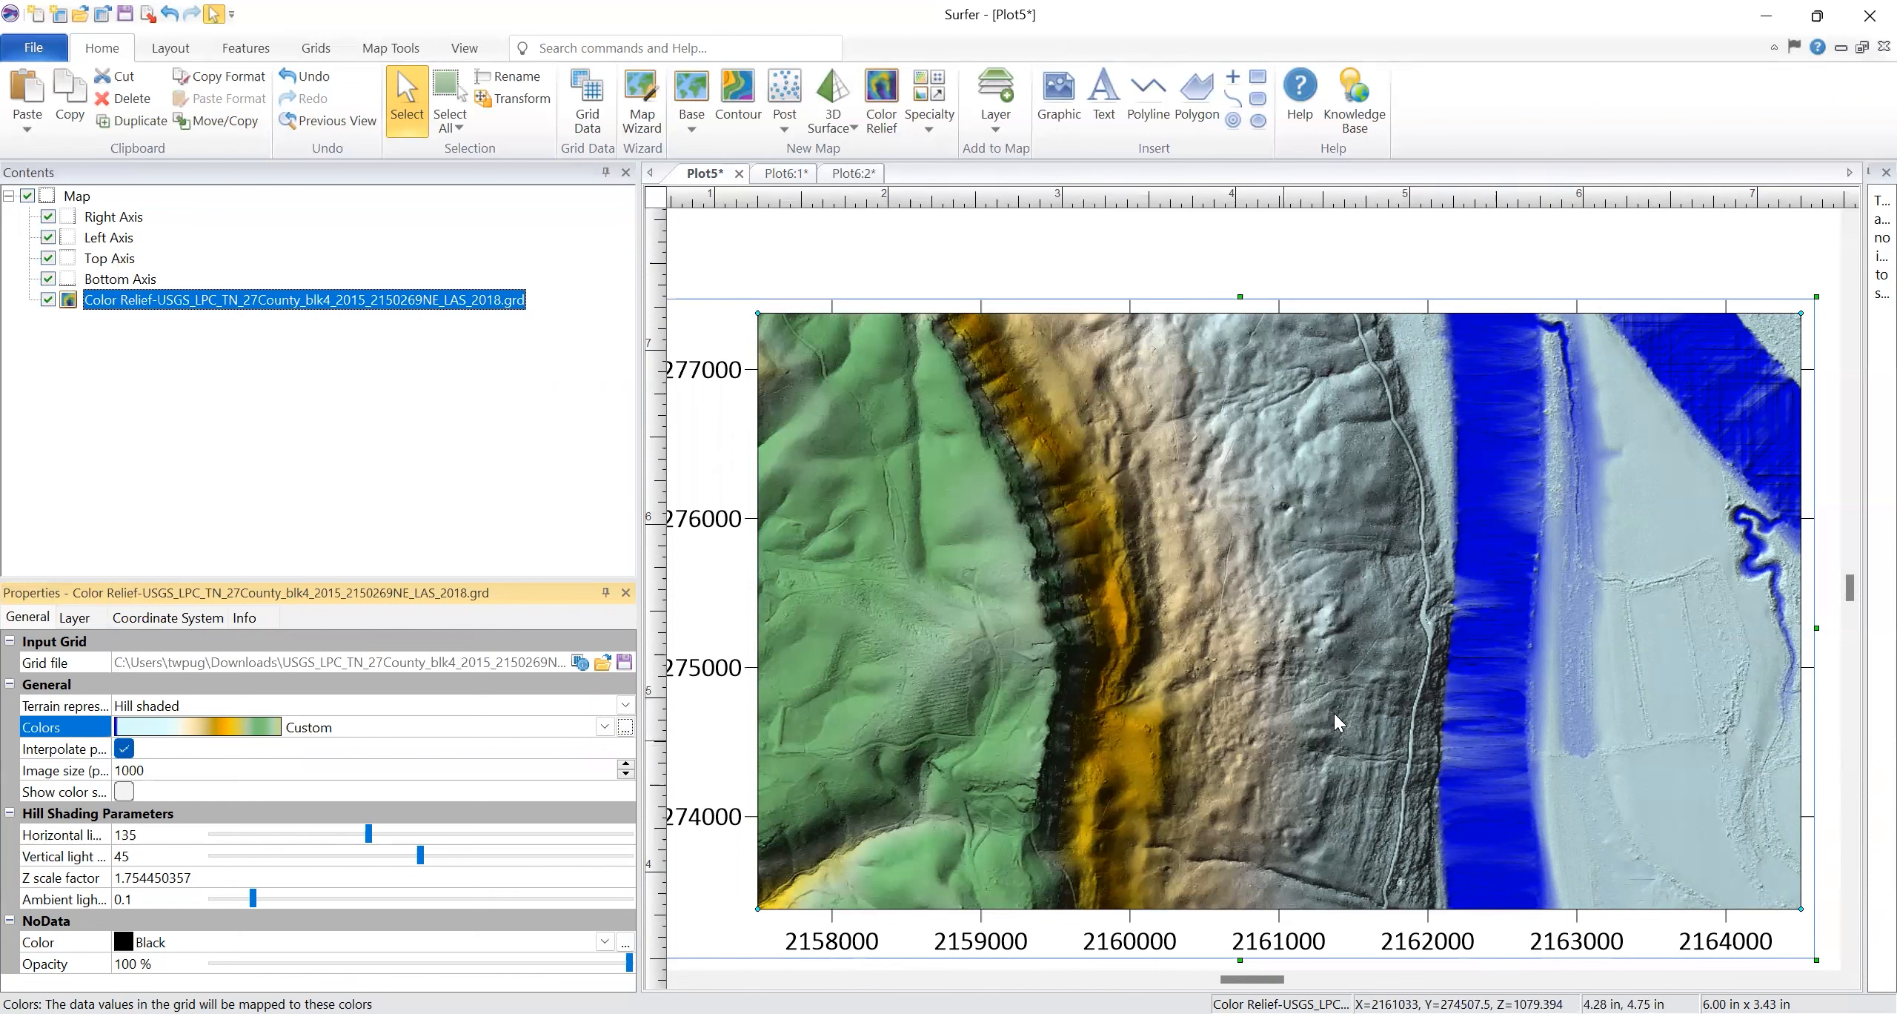
Examine the river banks and the flat fields east of the river on the recolored relief map up close
scroll(1677, 735, "up", 1)
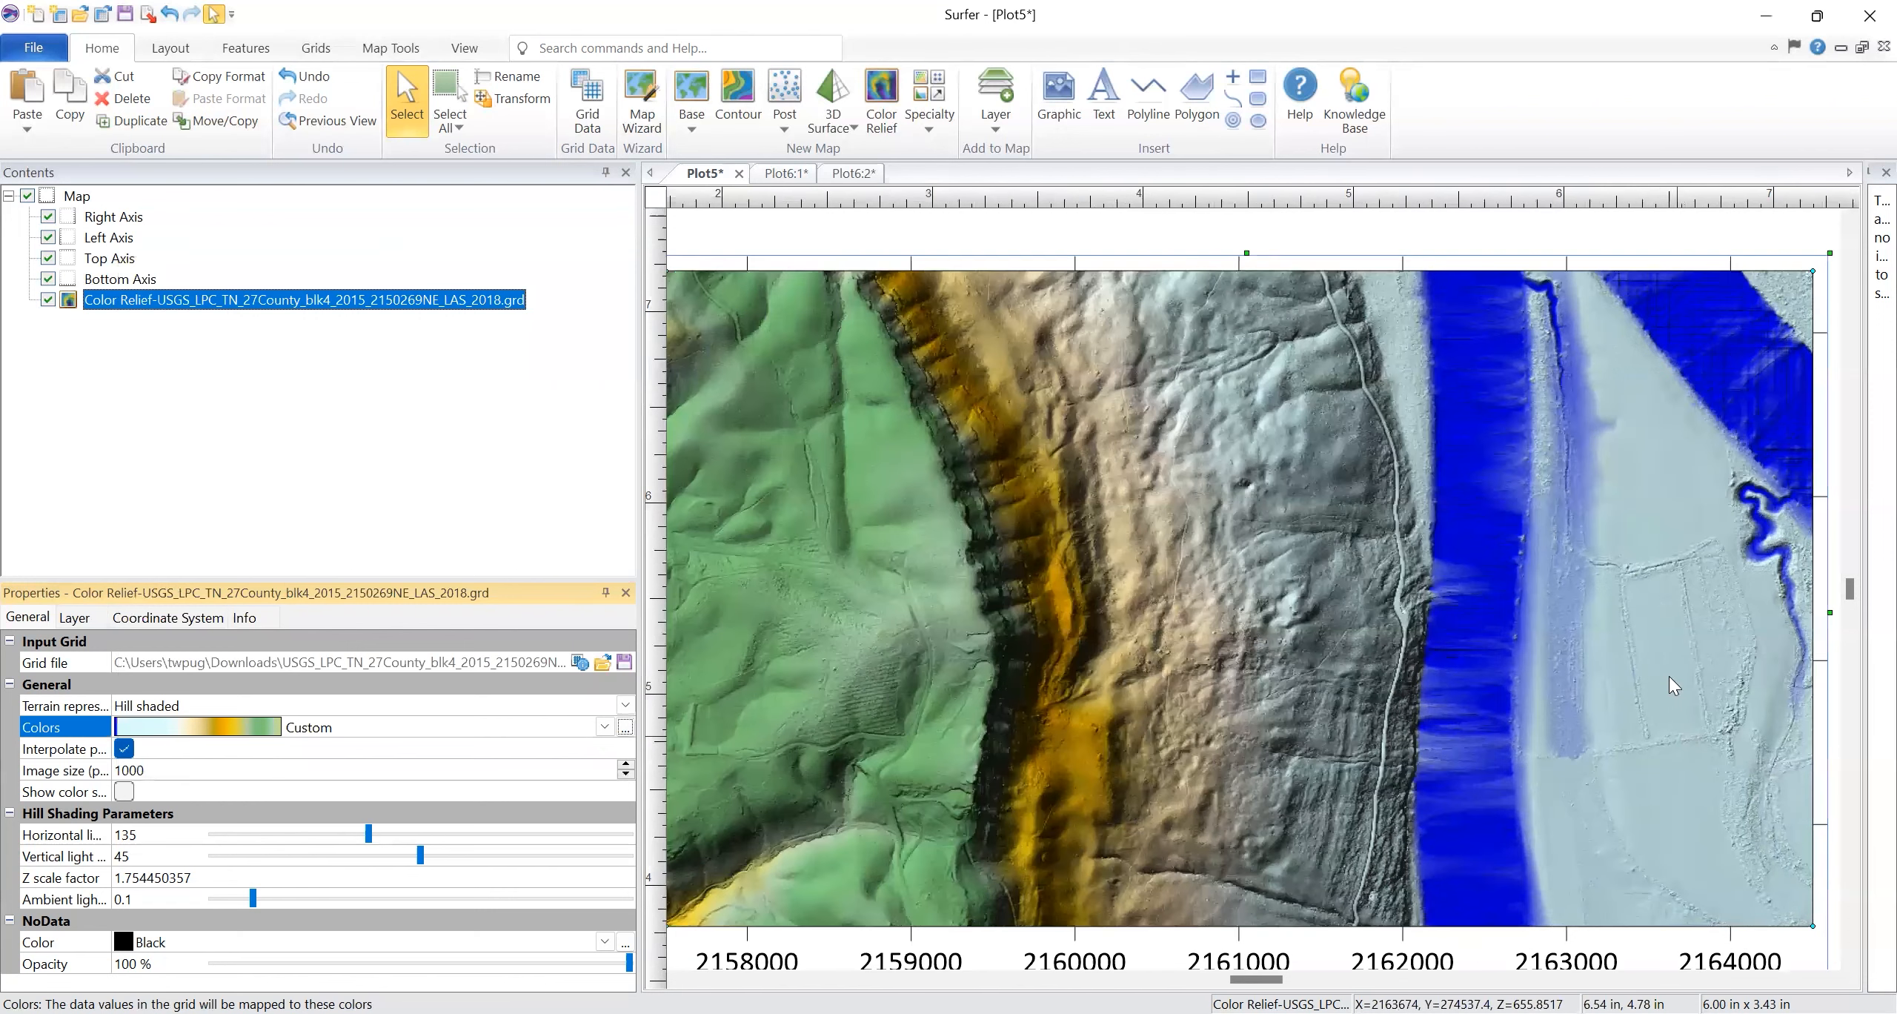
scroll(1669, 676, "up", 3)
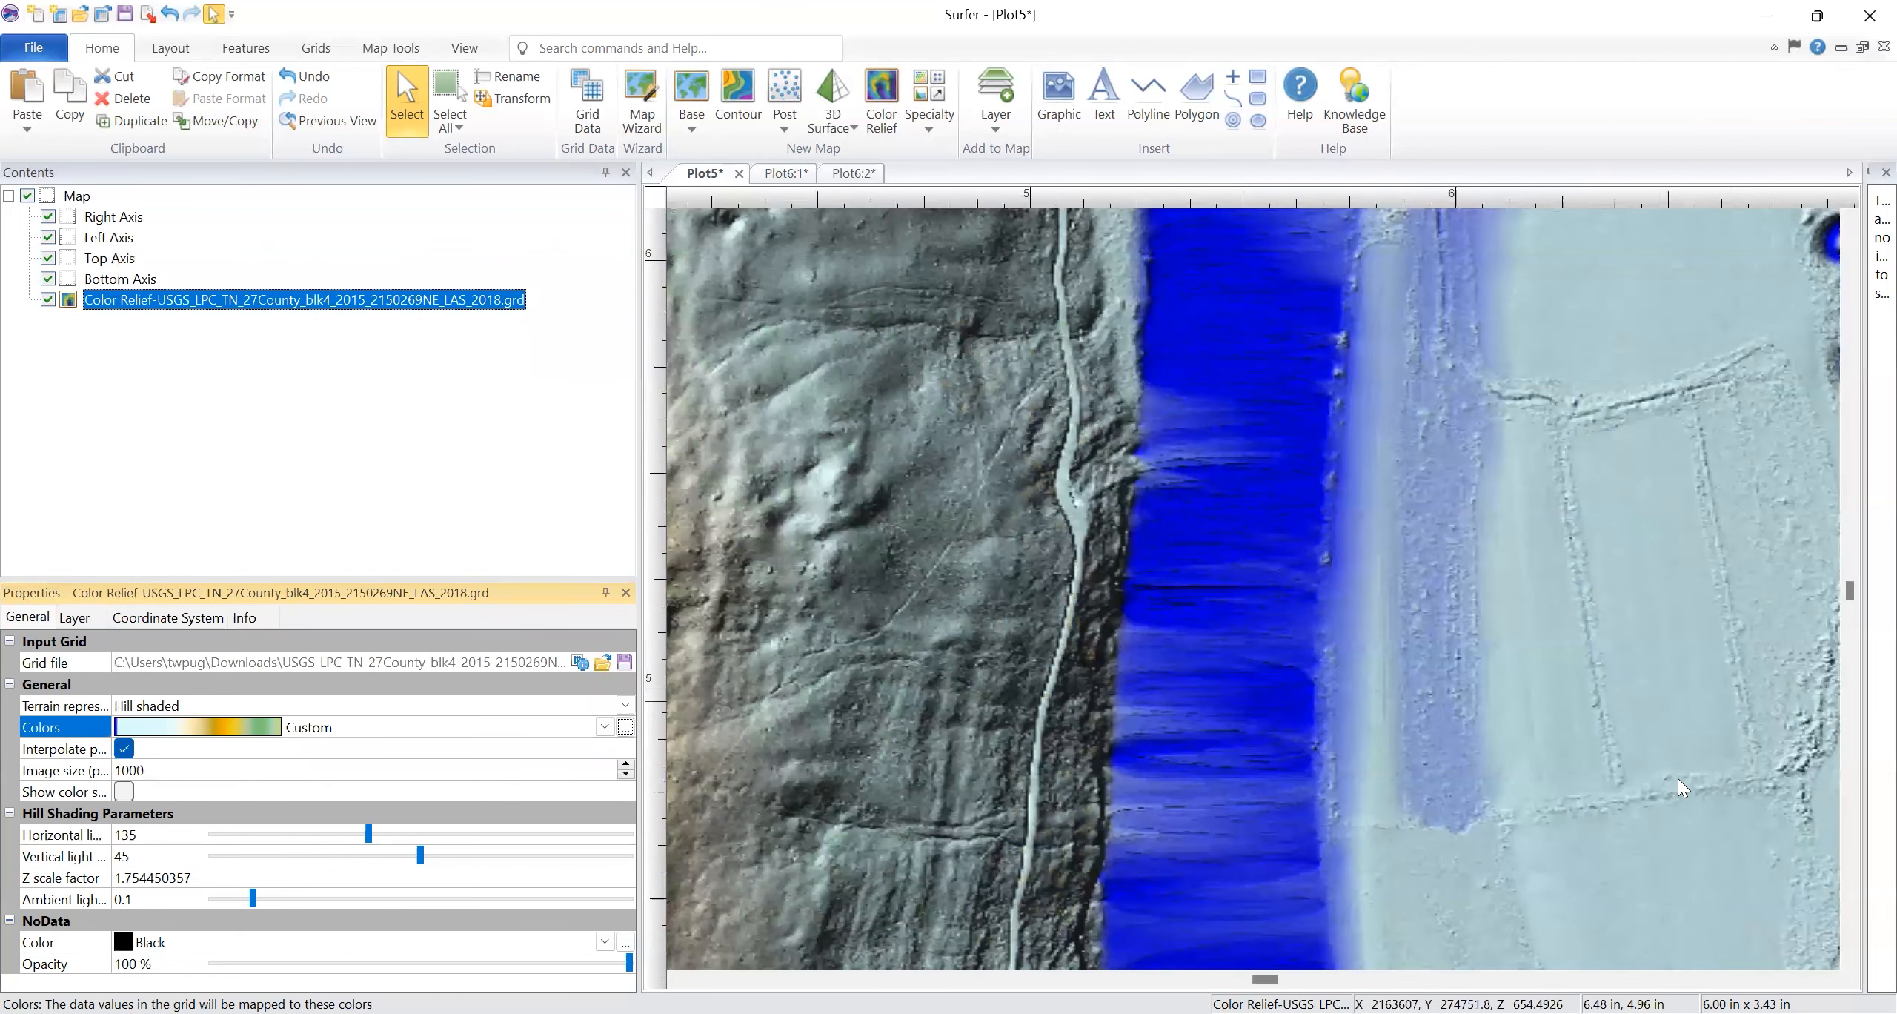
scroll(1678, 778, "down", 2)
scroll(1703, 882, "down", 2)
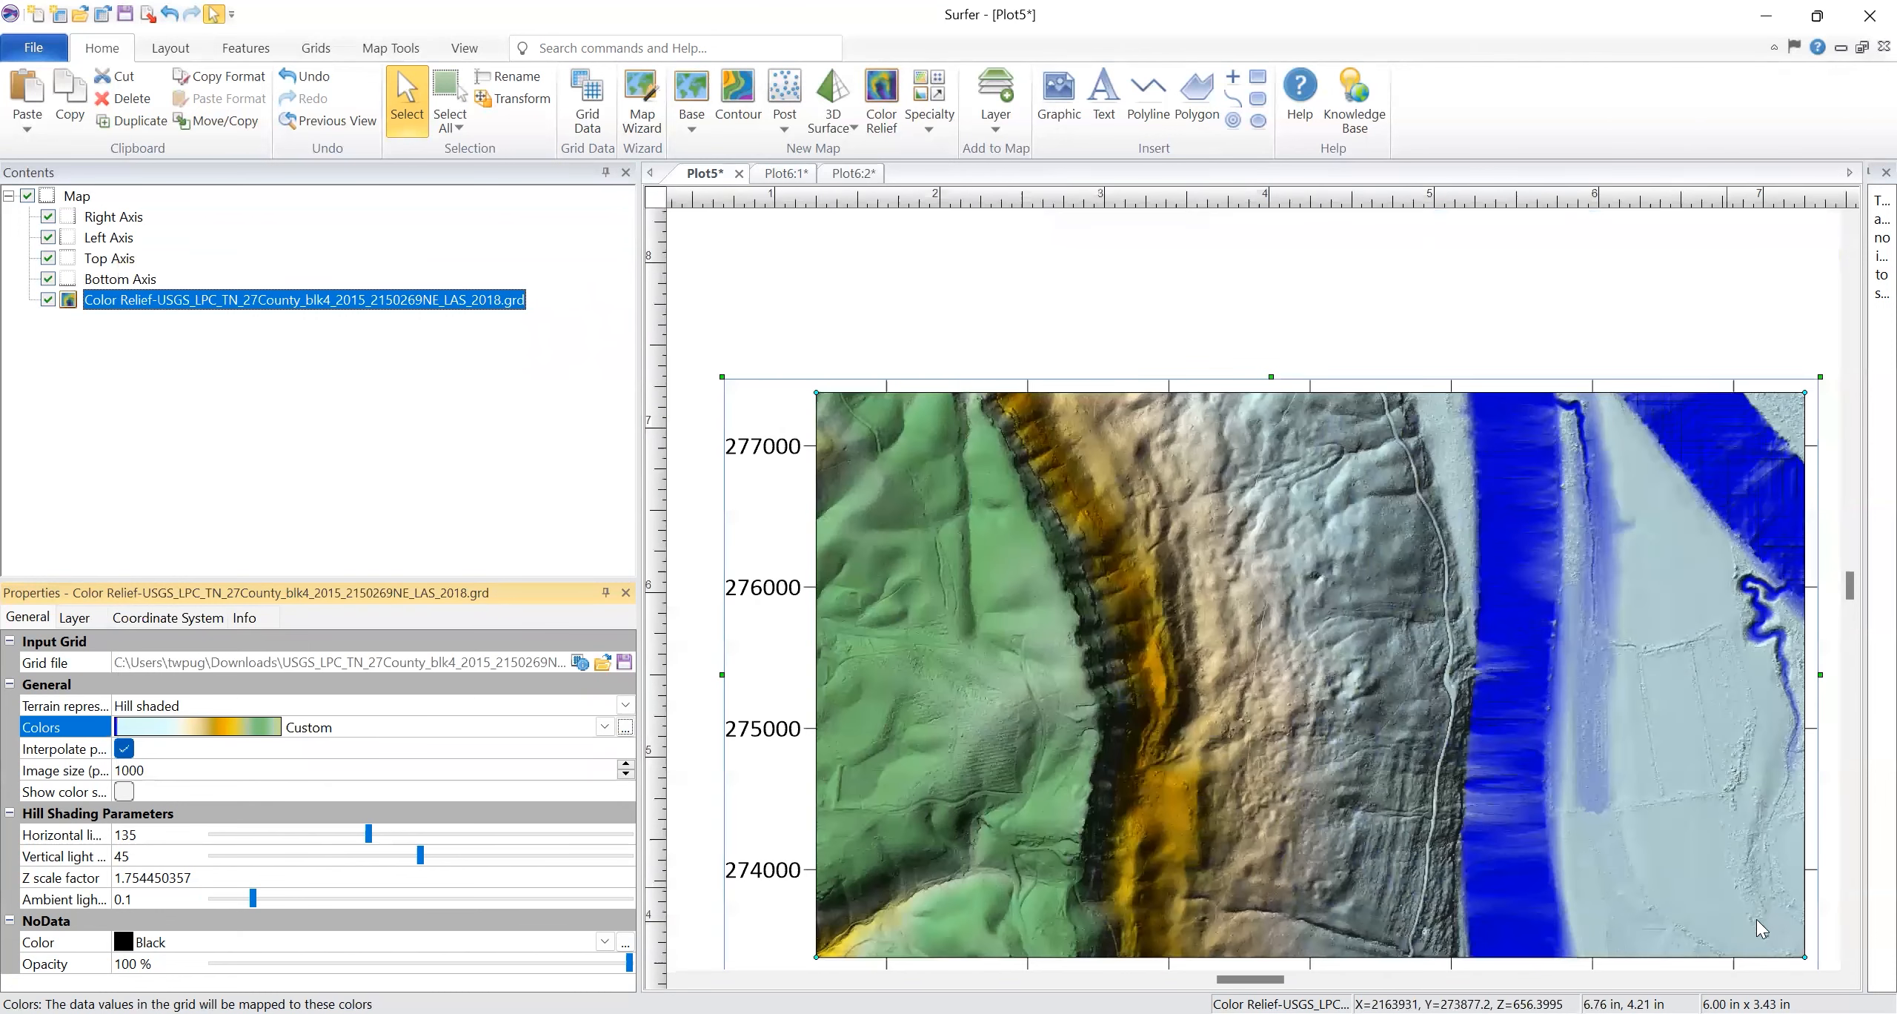
scroll(1731, 925, "up", 2)
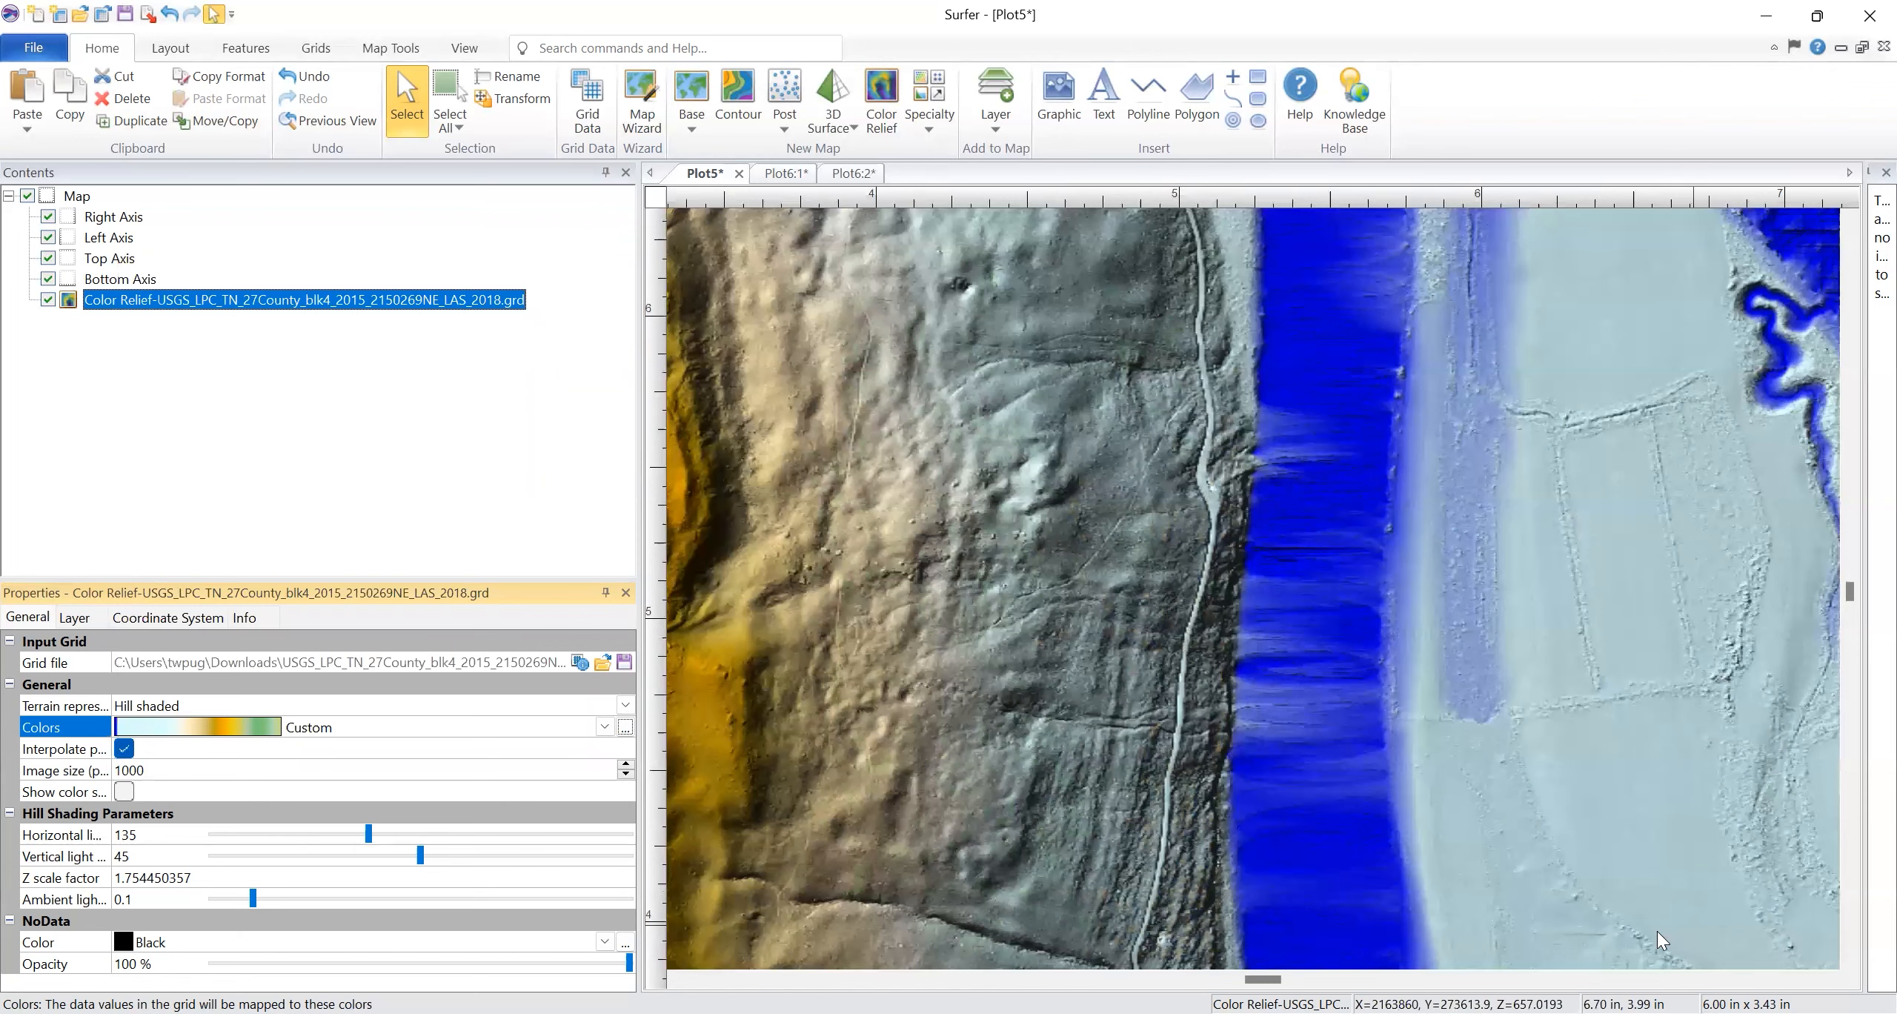
scroll(1635, 929, "up", 4)
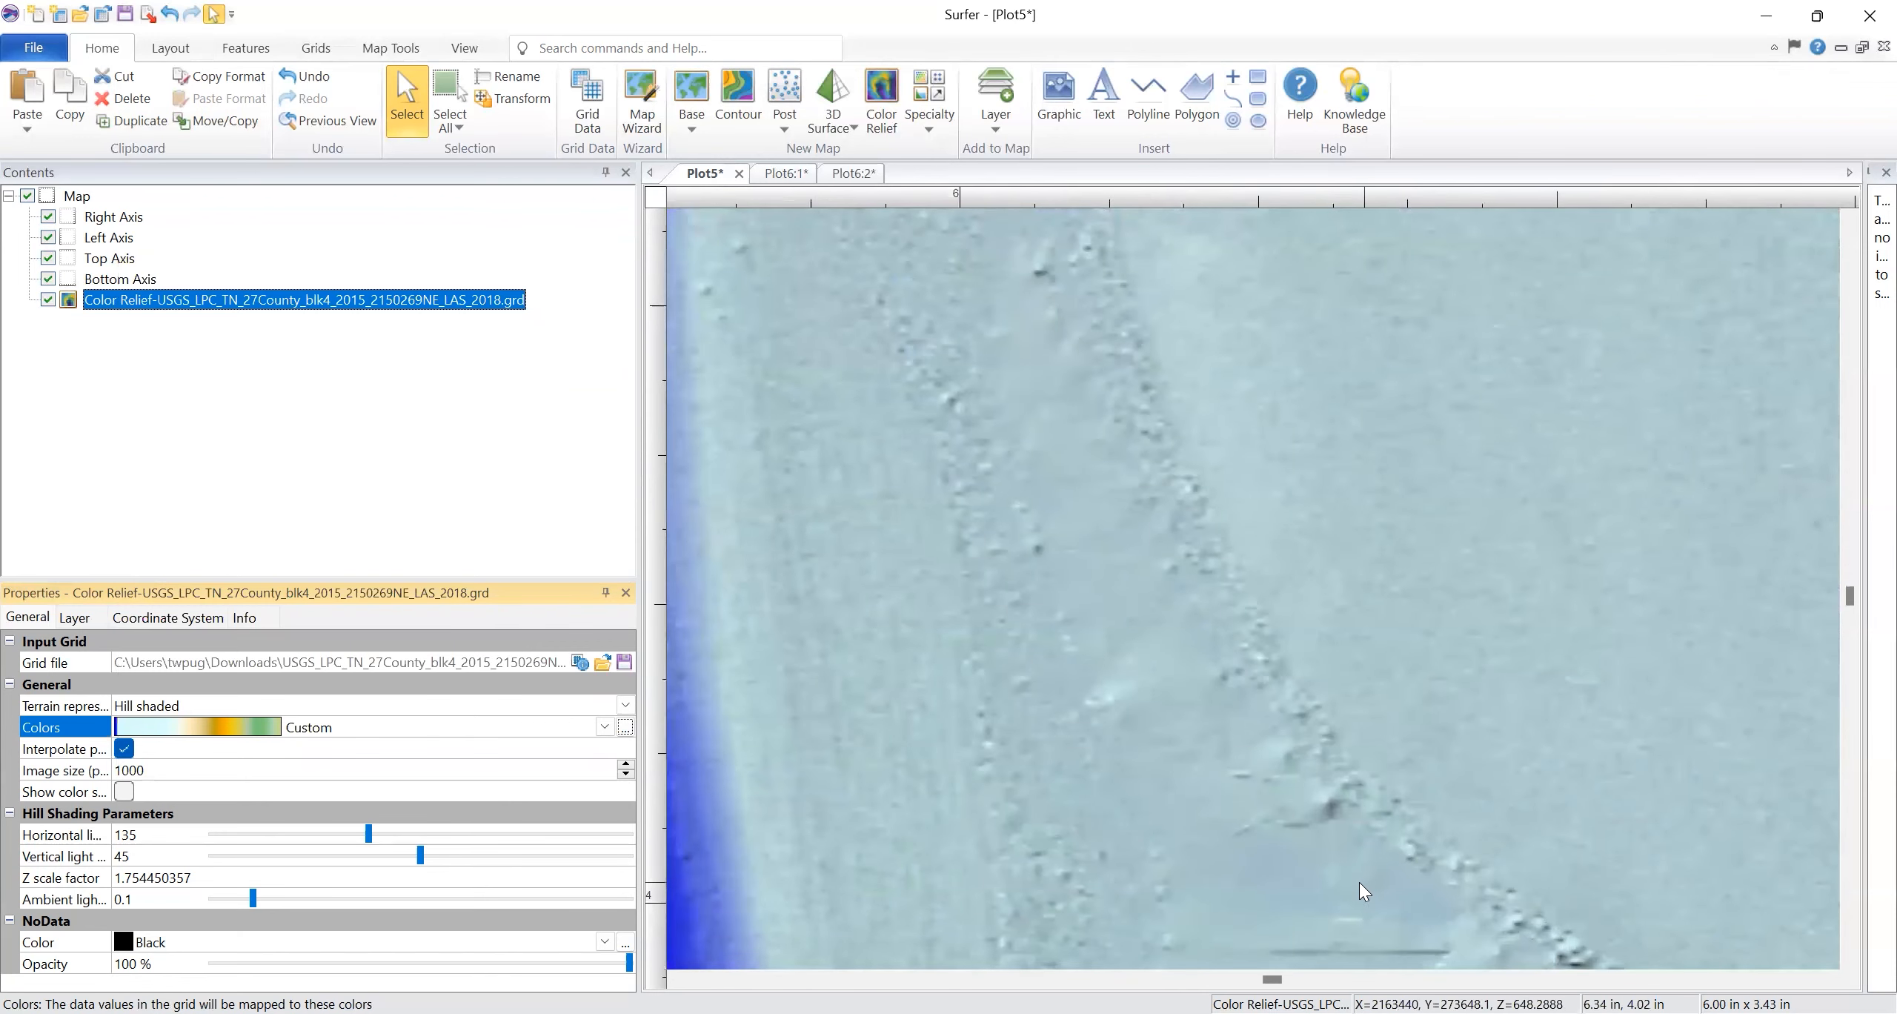
scroll(1359, 882, "down", 3)
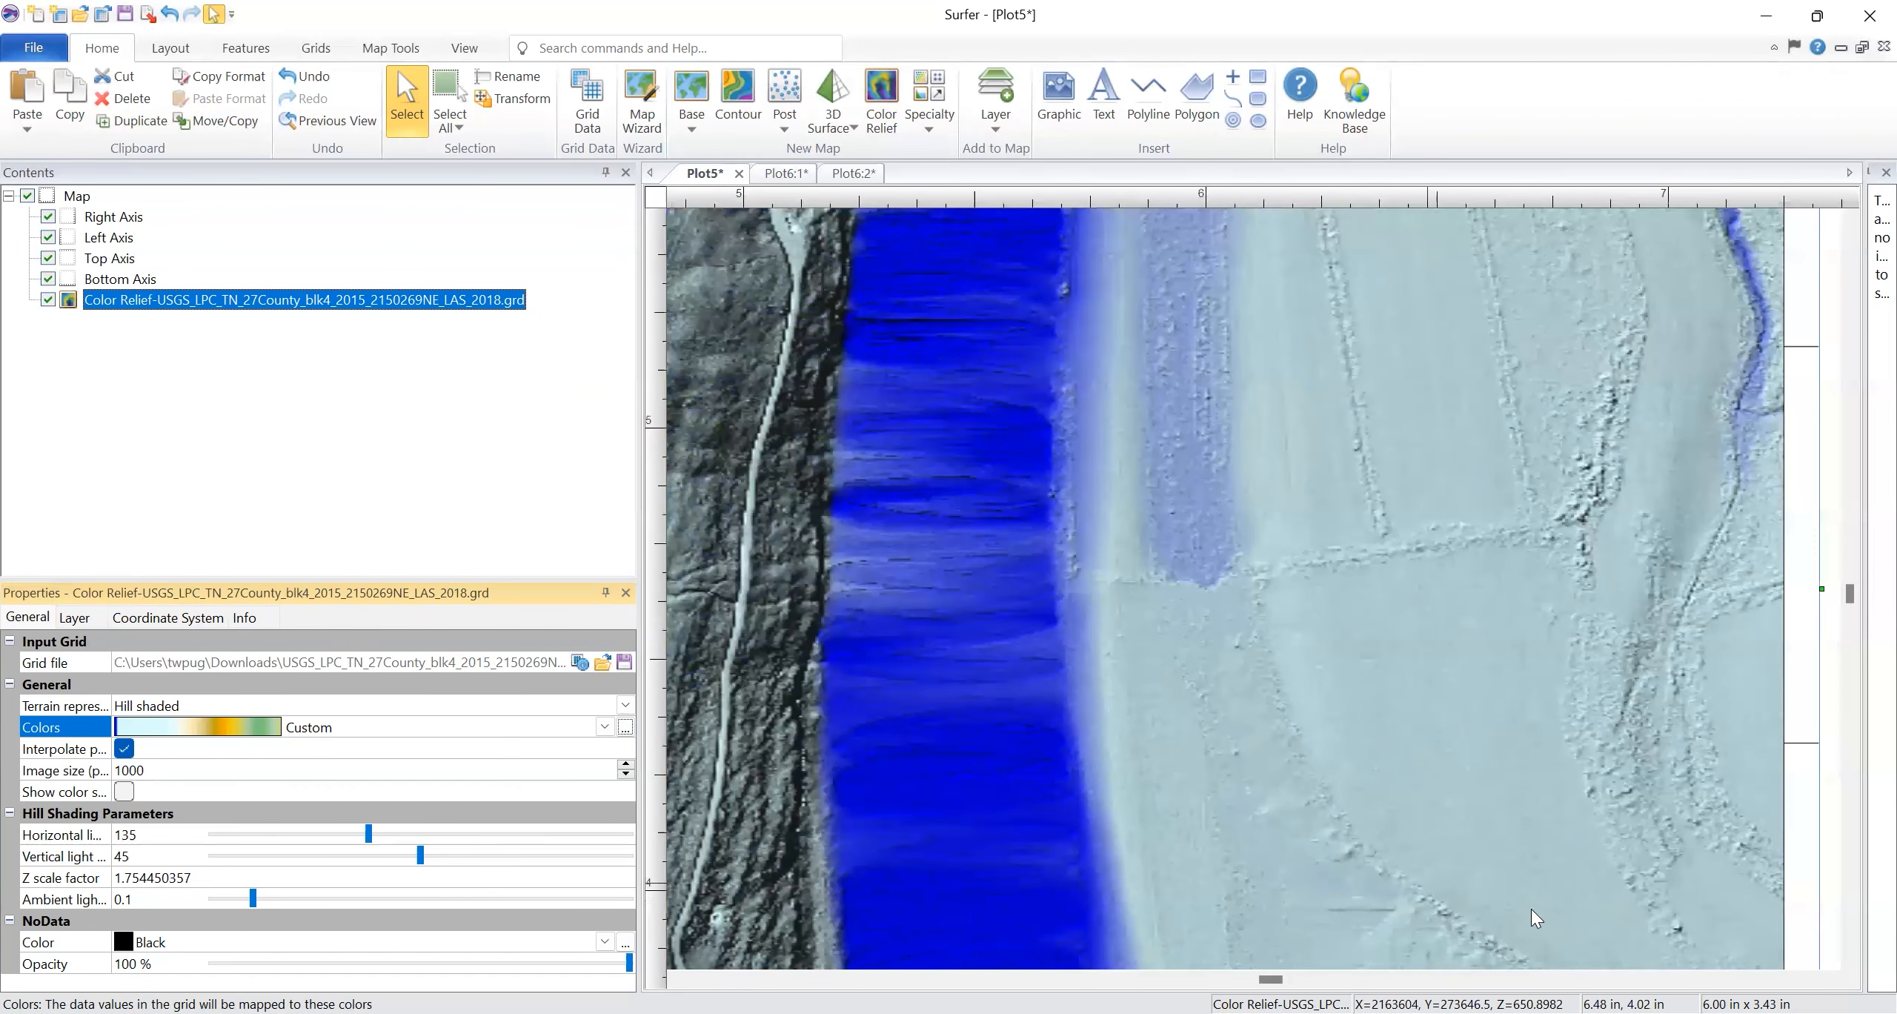
scroll(1531, 908, "down", 2)
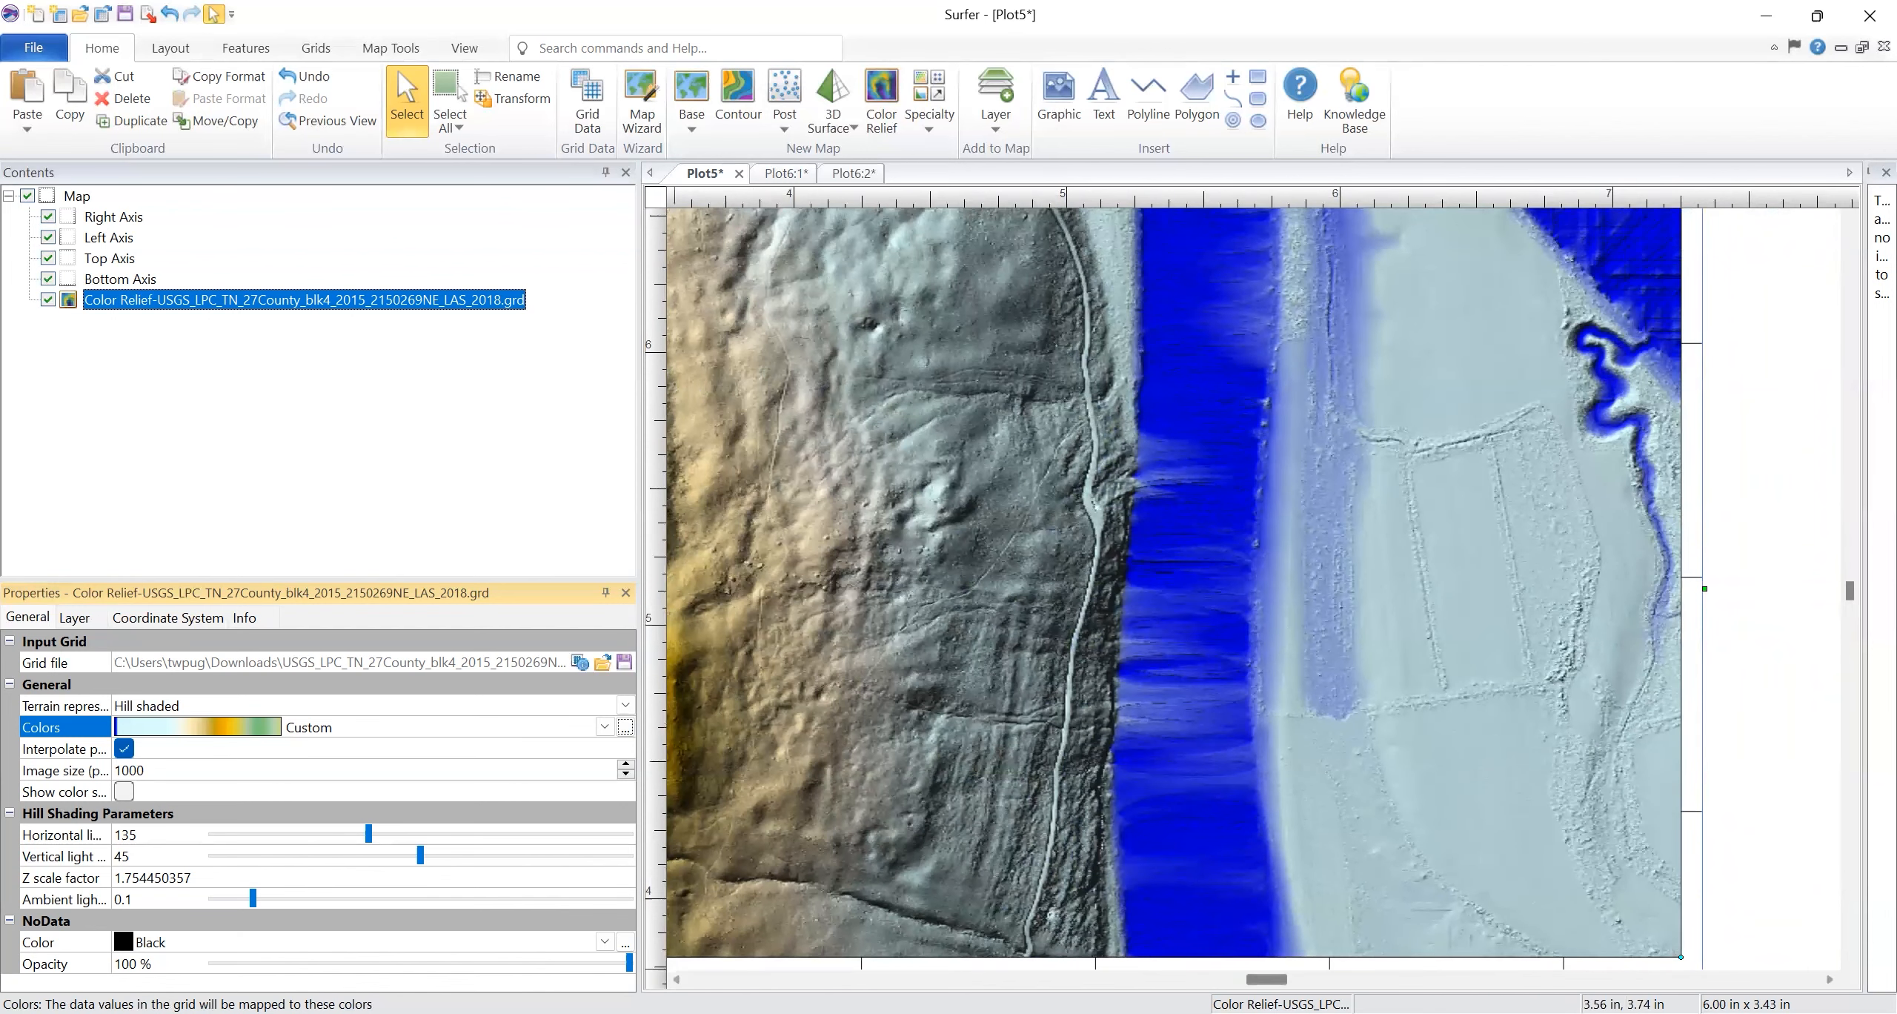
Inspect the relief map from the river west to the green plateau and back, including the surface detail on the slope below the ridge
left_click(676, 979)
left_click(676, 979)
left_click(676, 979)
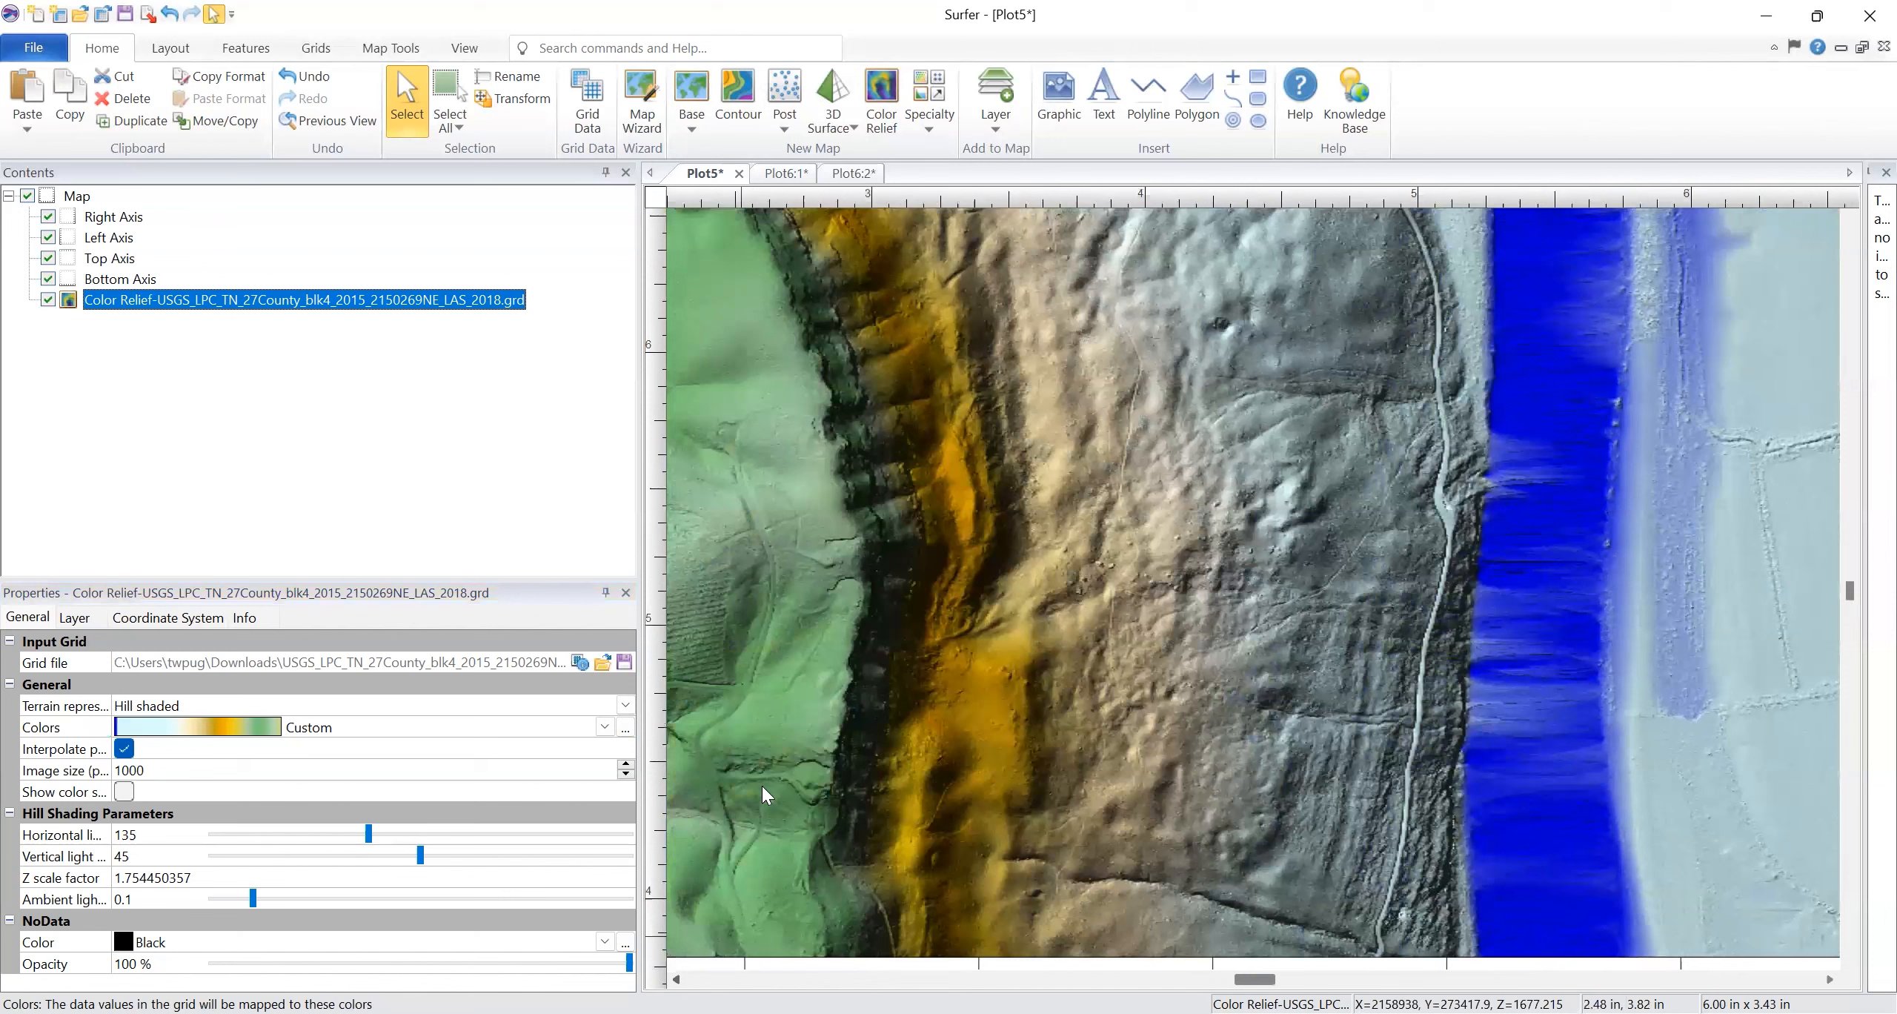
left_click(676, 979)
left_click(676, 979)
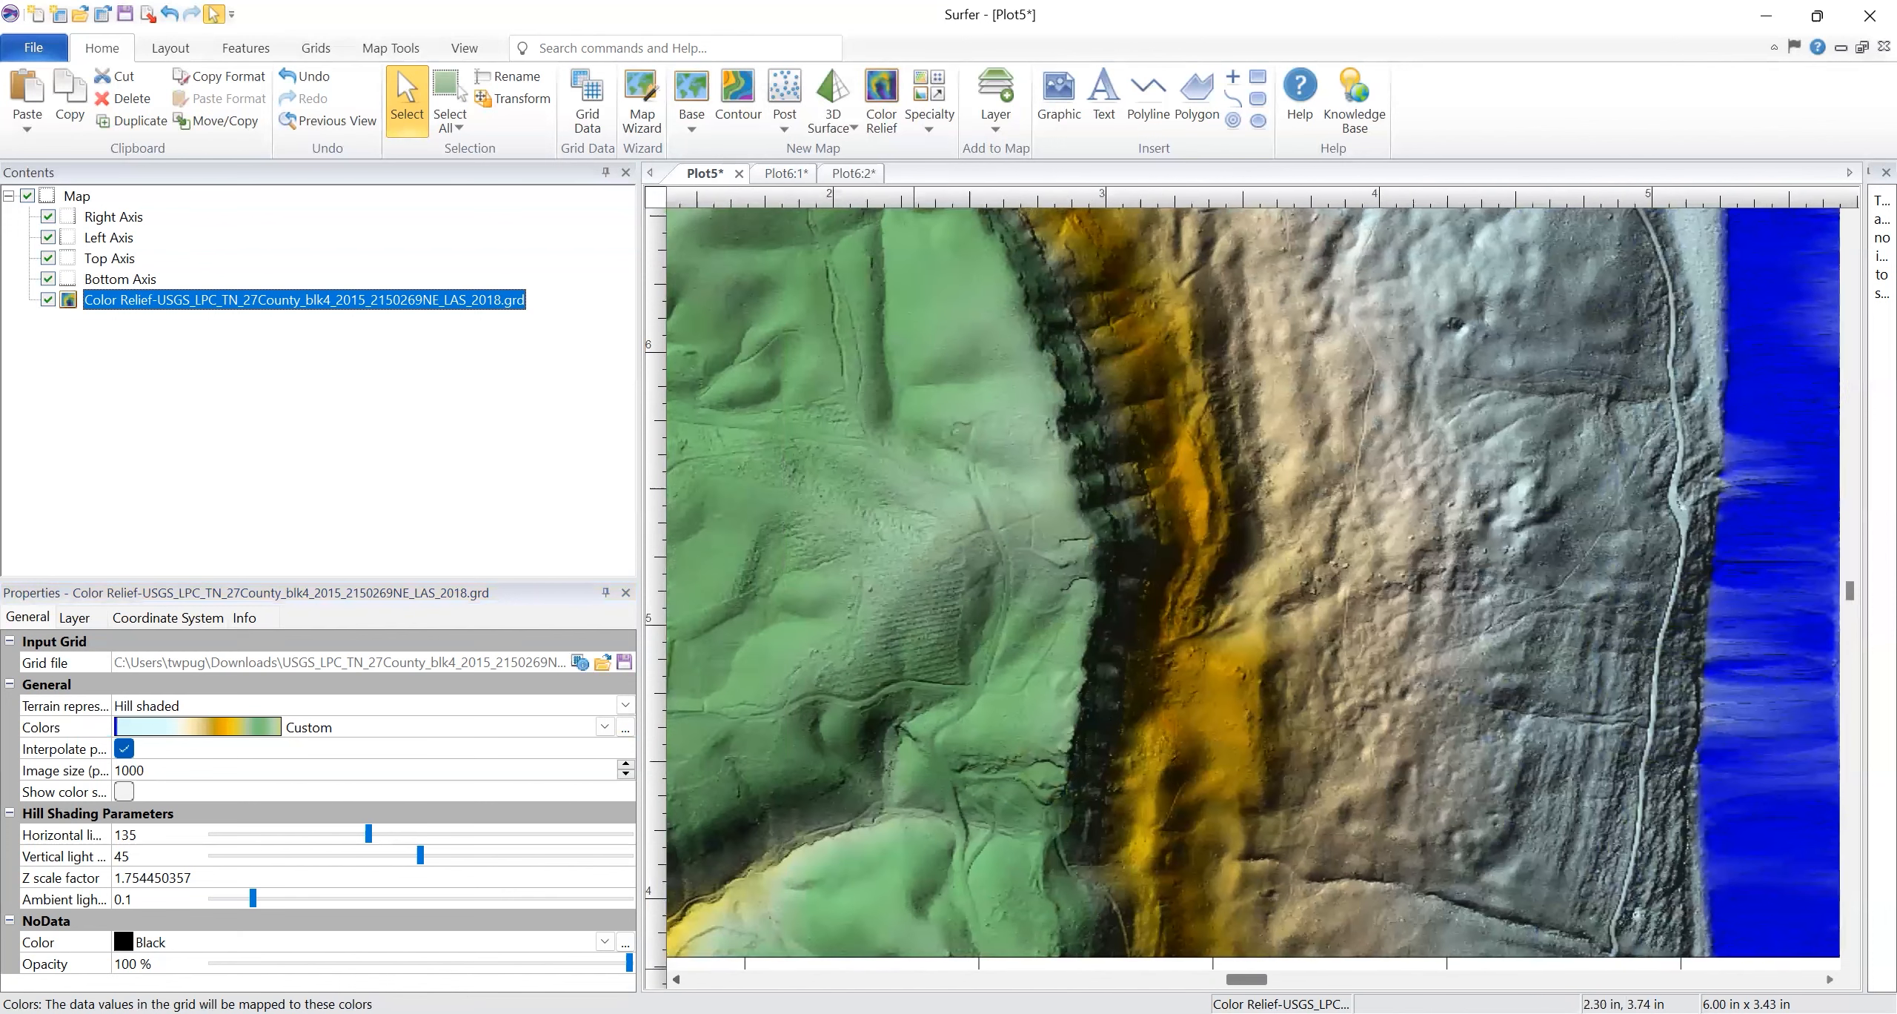
left_click(676, 979)
left_click(676, 979)
left_click(1829, 979)
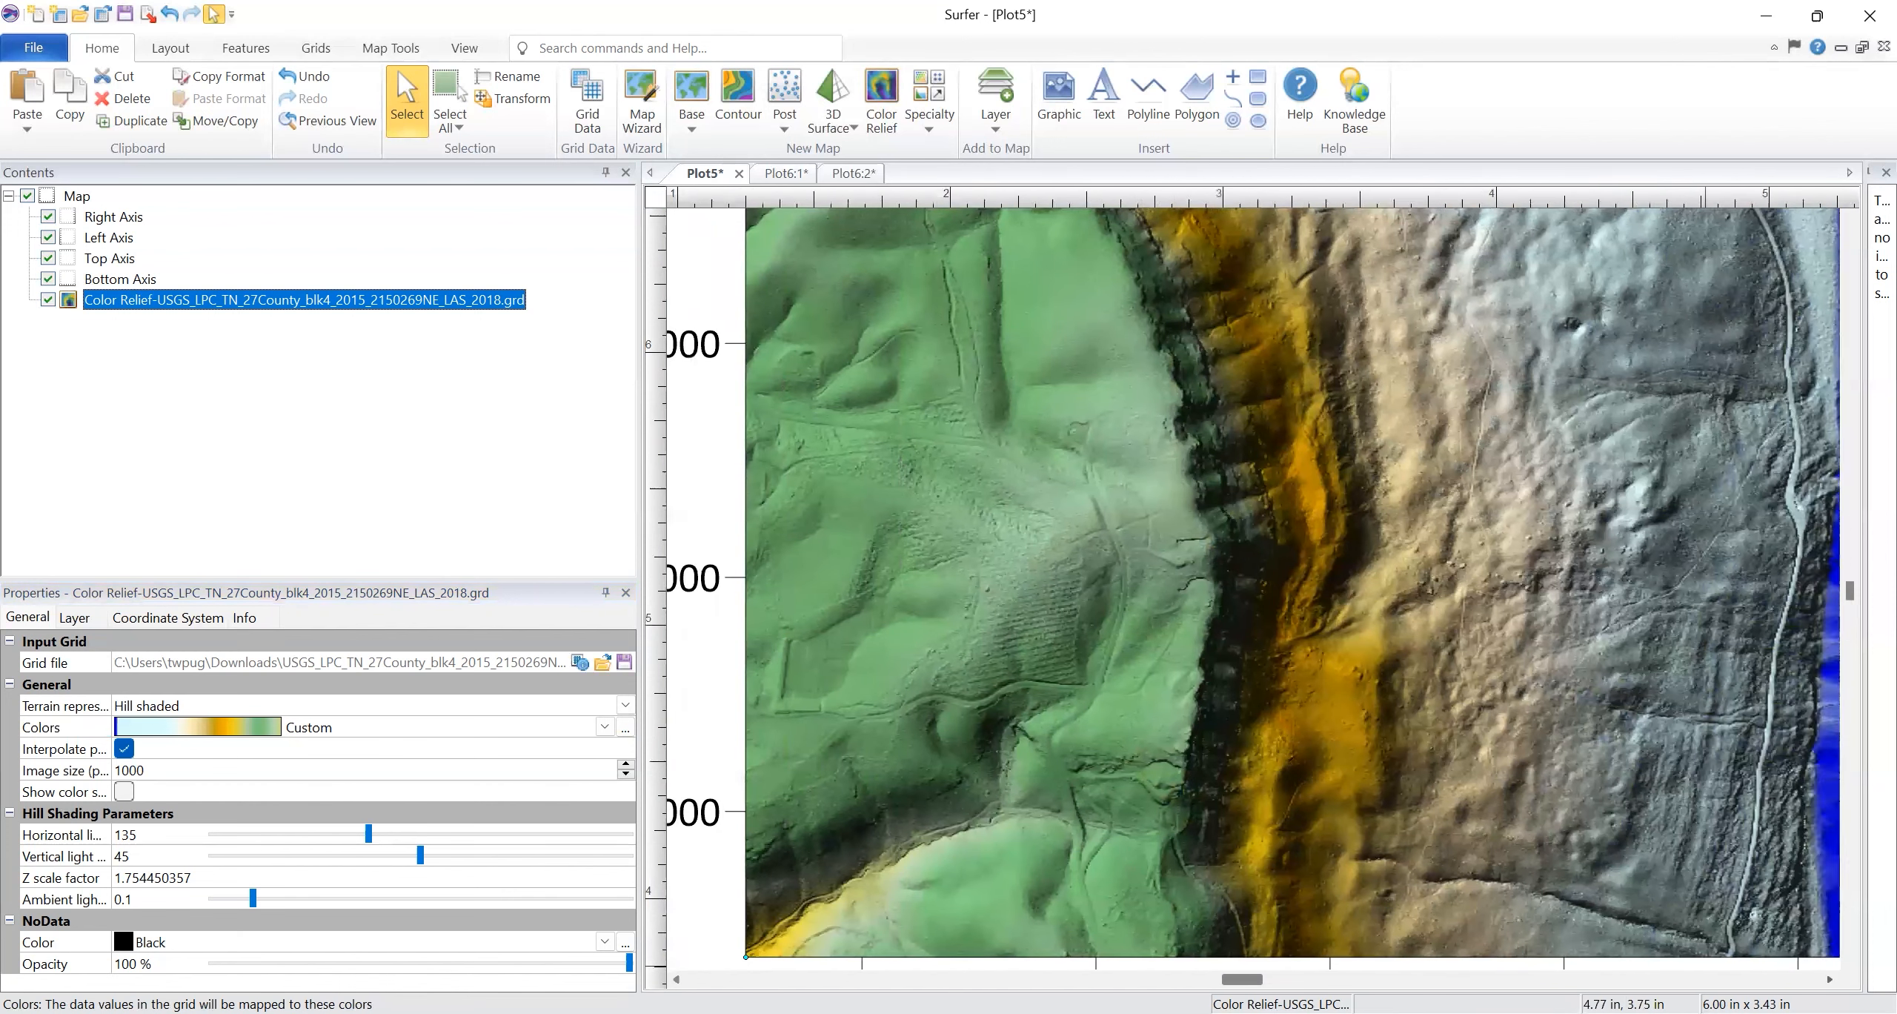
left_click(1830, 979)
left_click(1830, 979)
left_click(1830, 979)
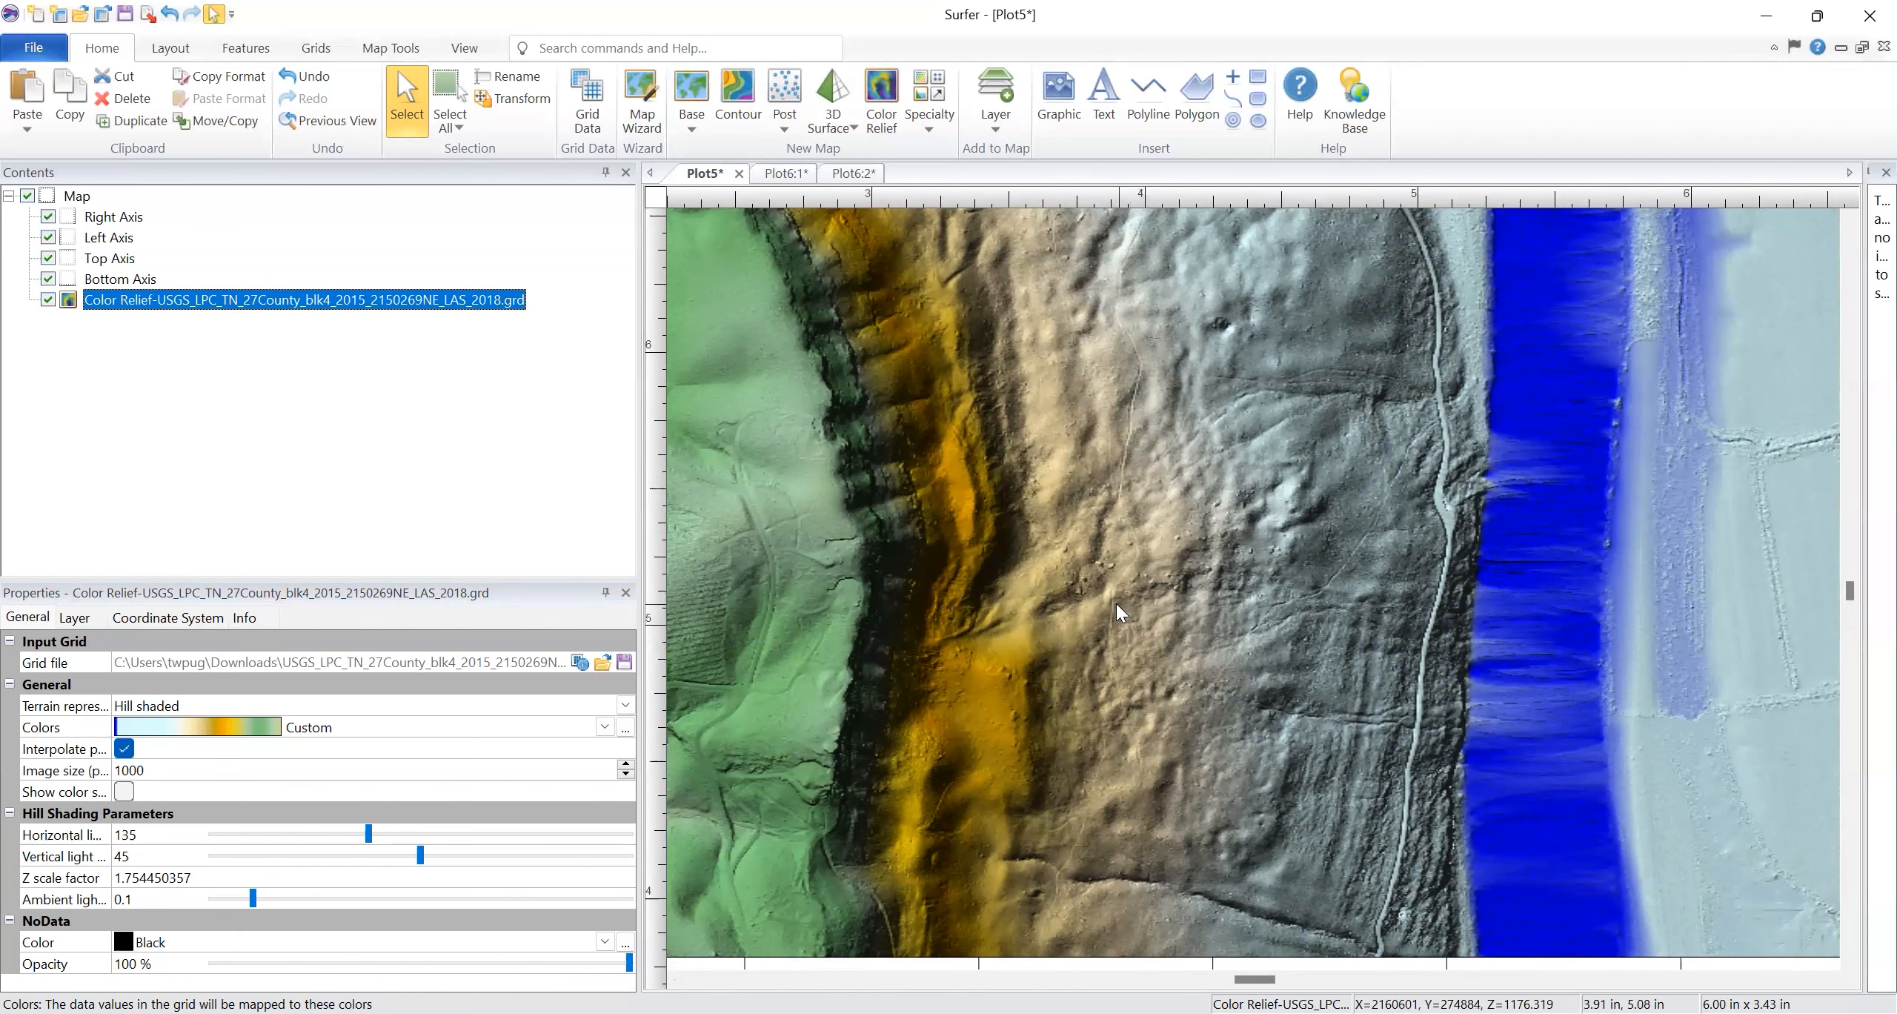
scroll(1116, 603, "up", 2)
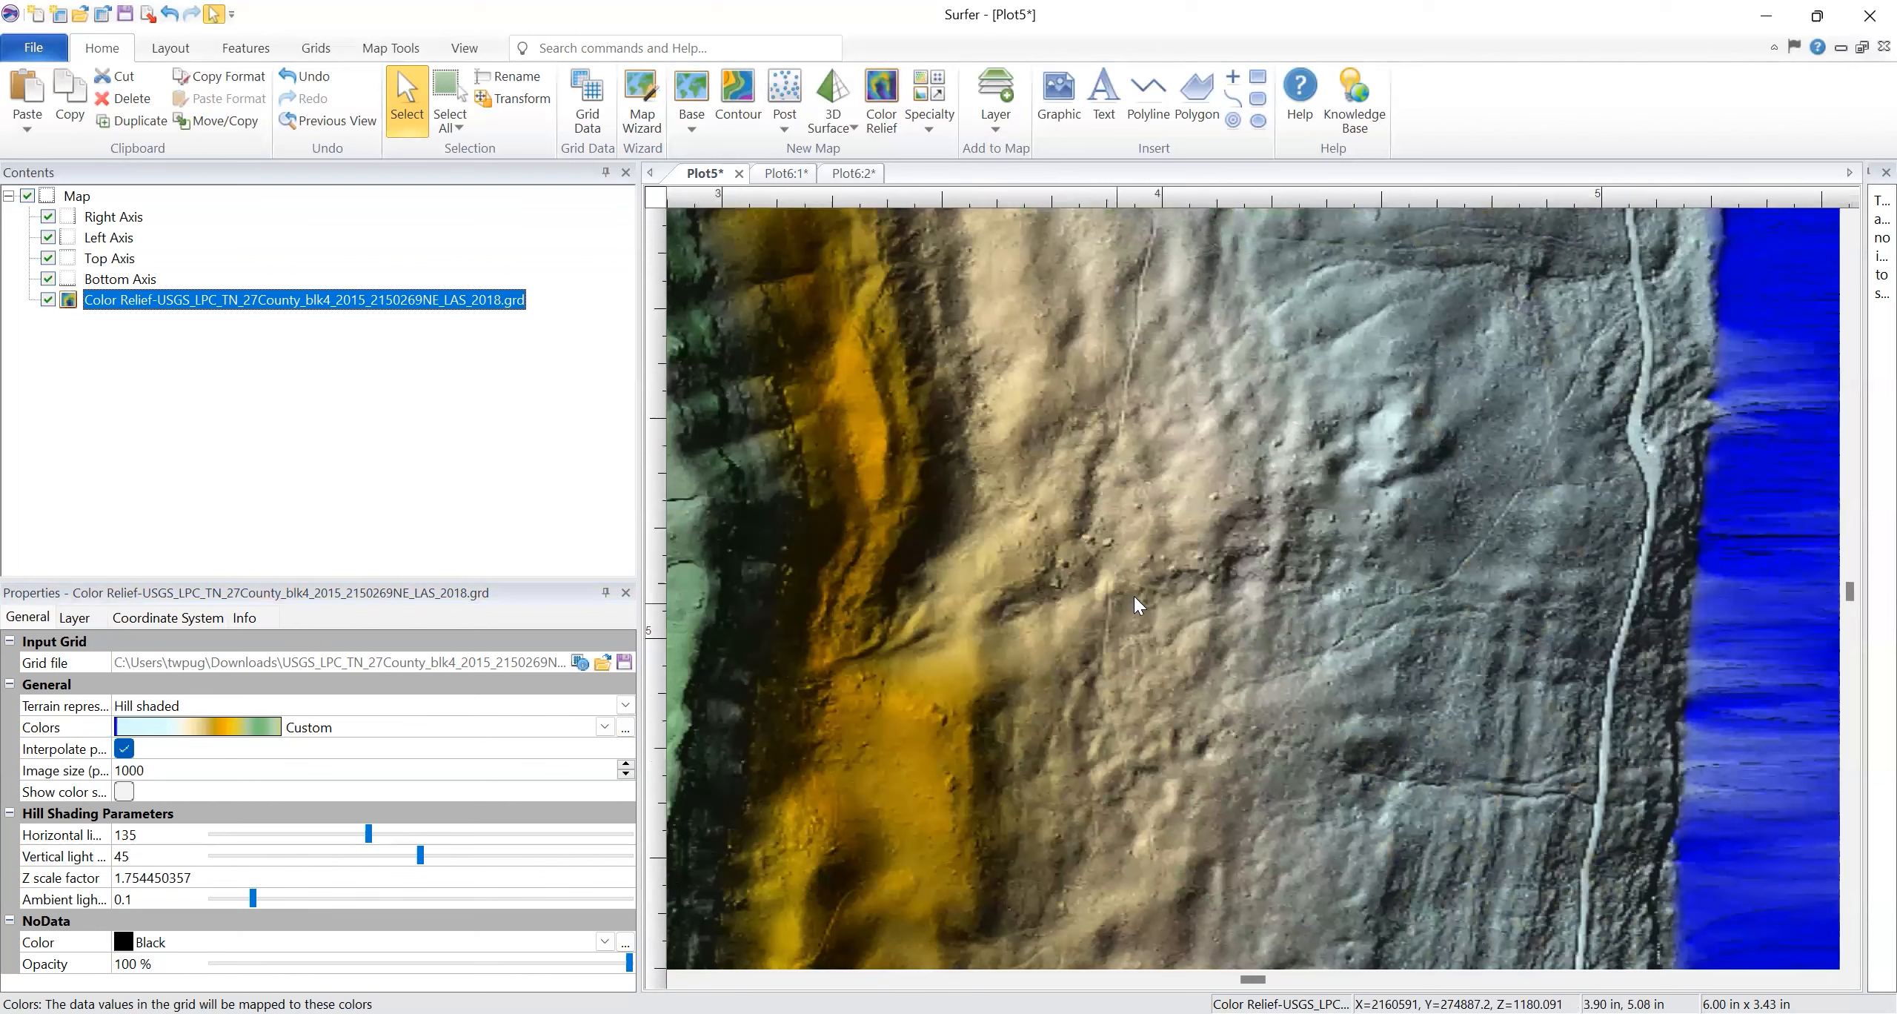
scroll(1097, 518, "up", 2)
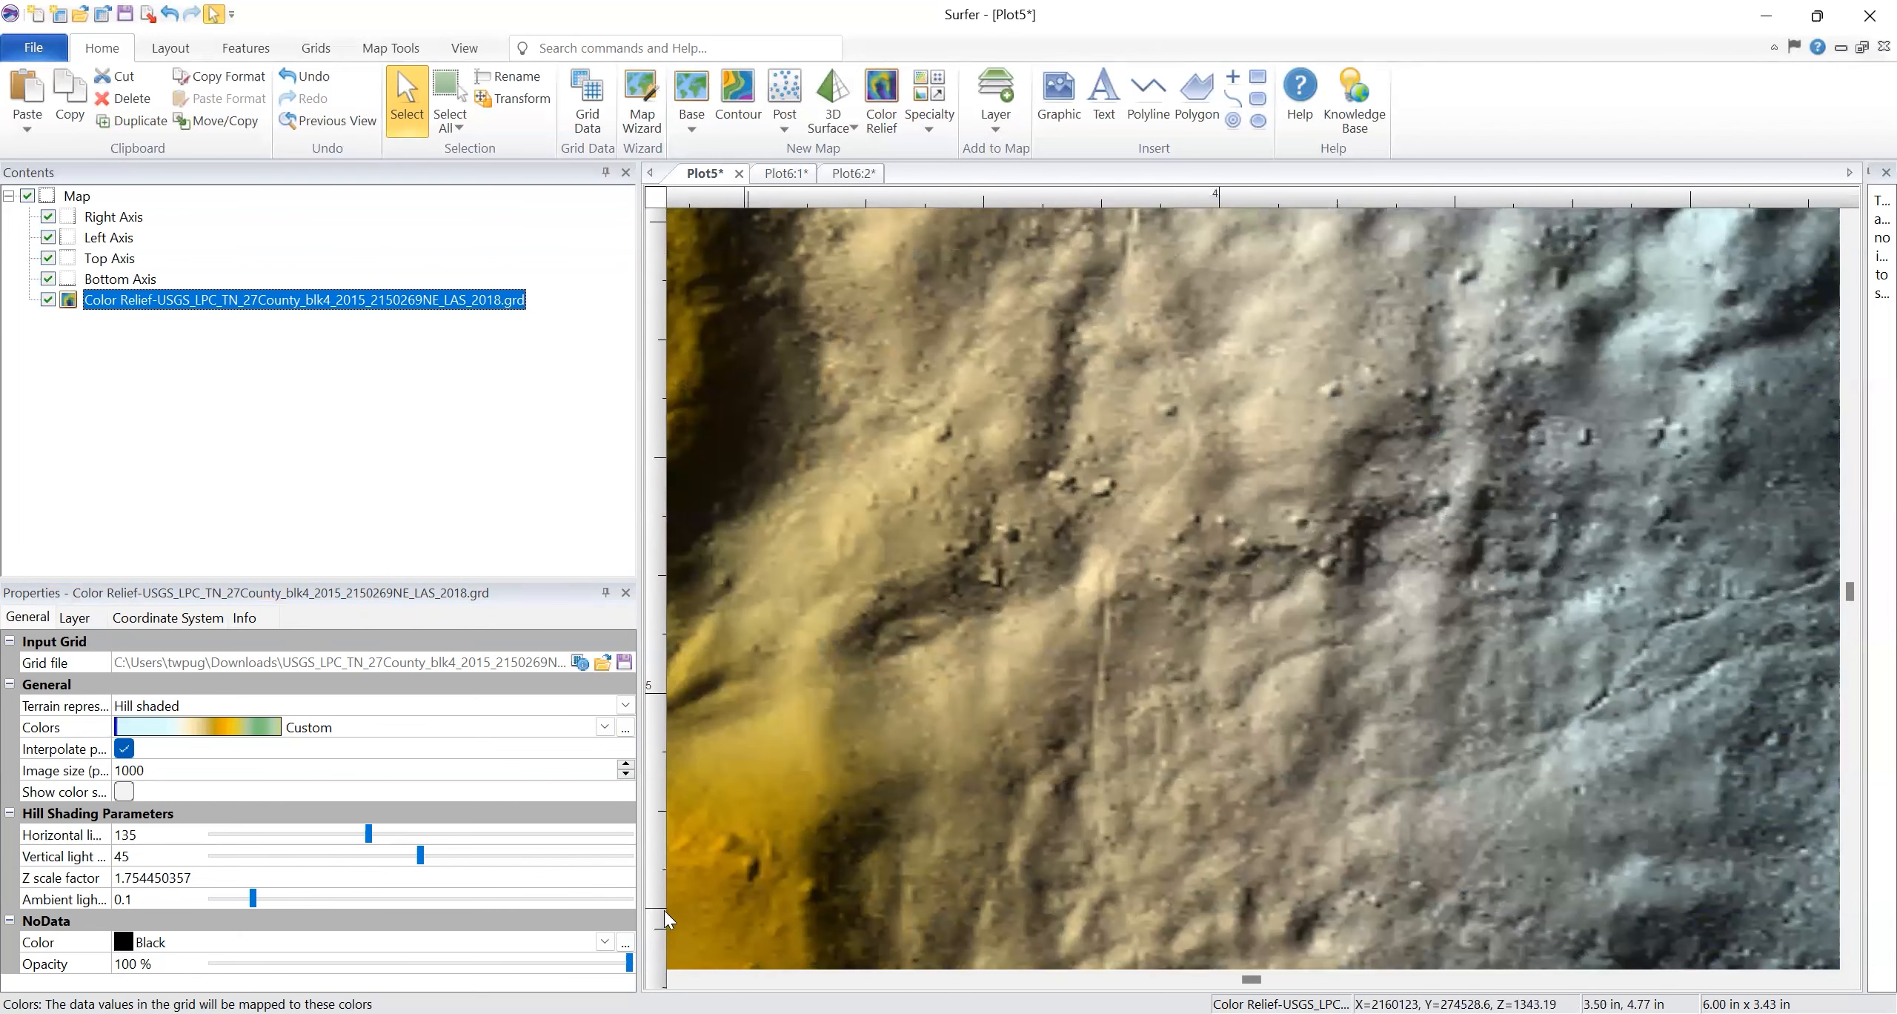
left_click(676, 979)
left_click(676, 979)
left_click(676, 979)
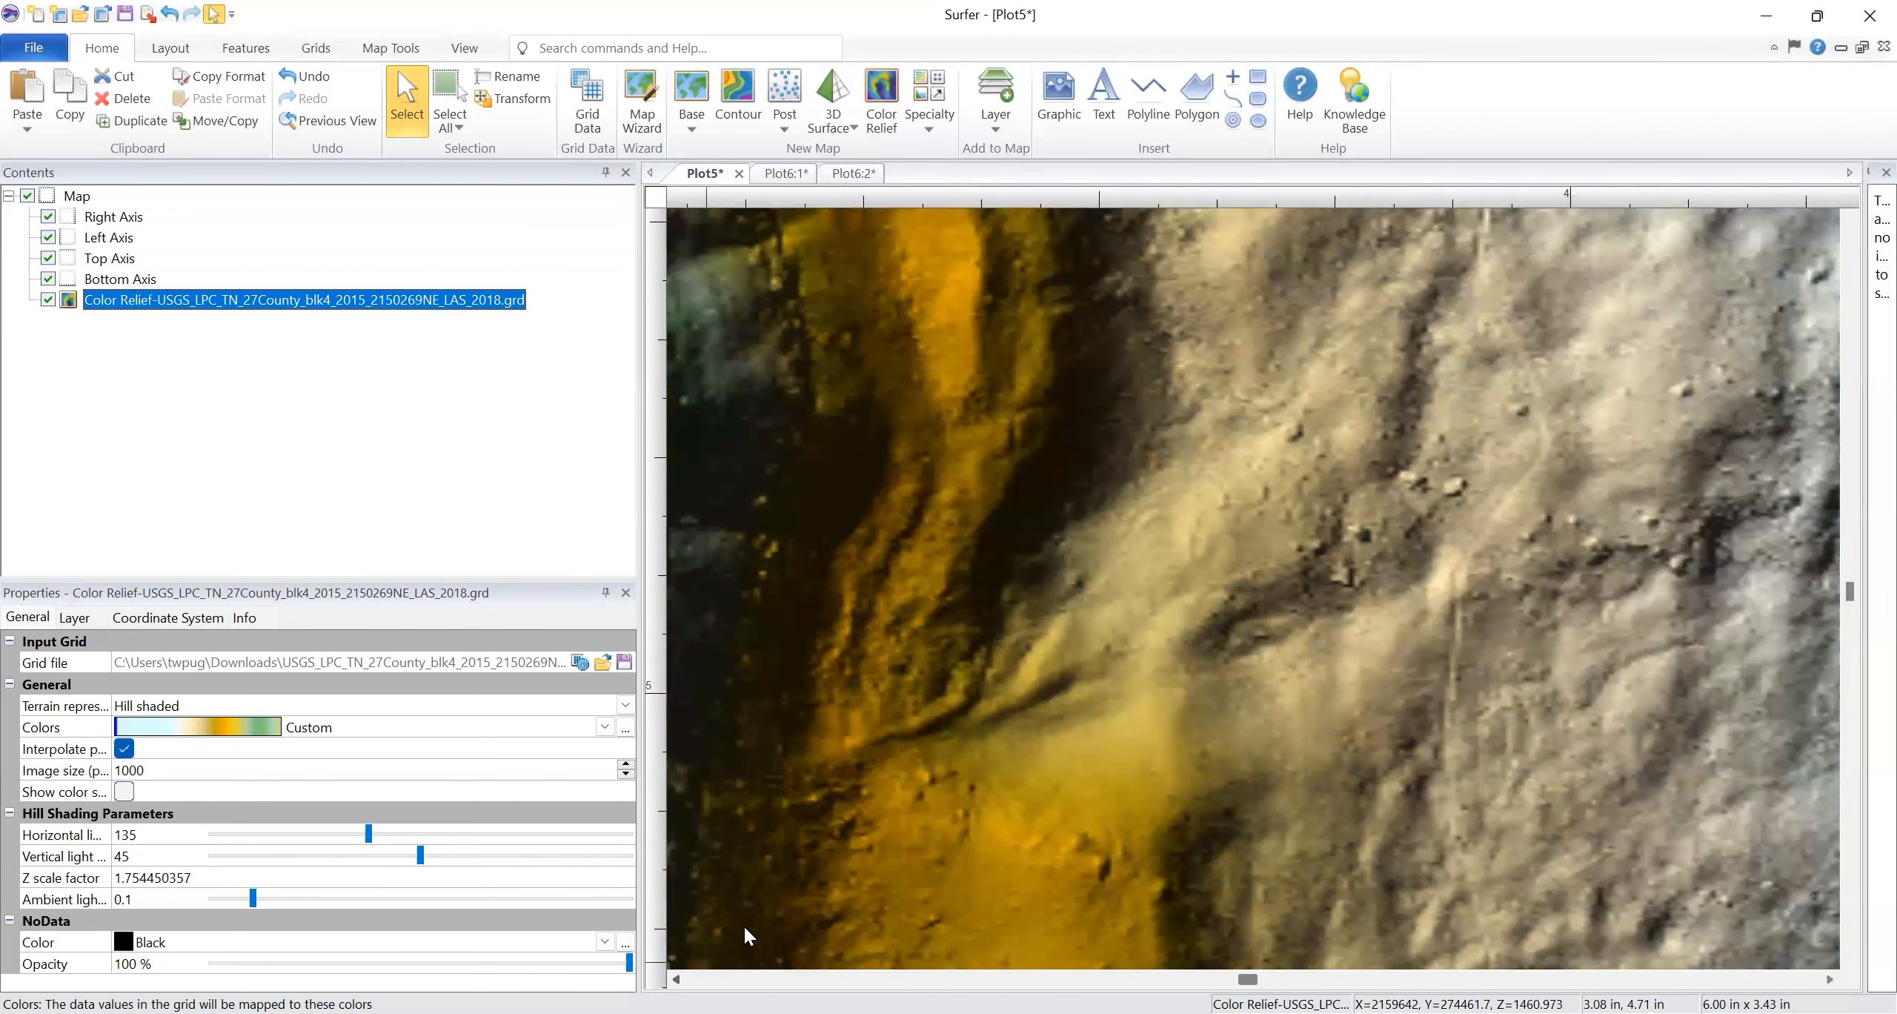
left_click(1830, 979)
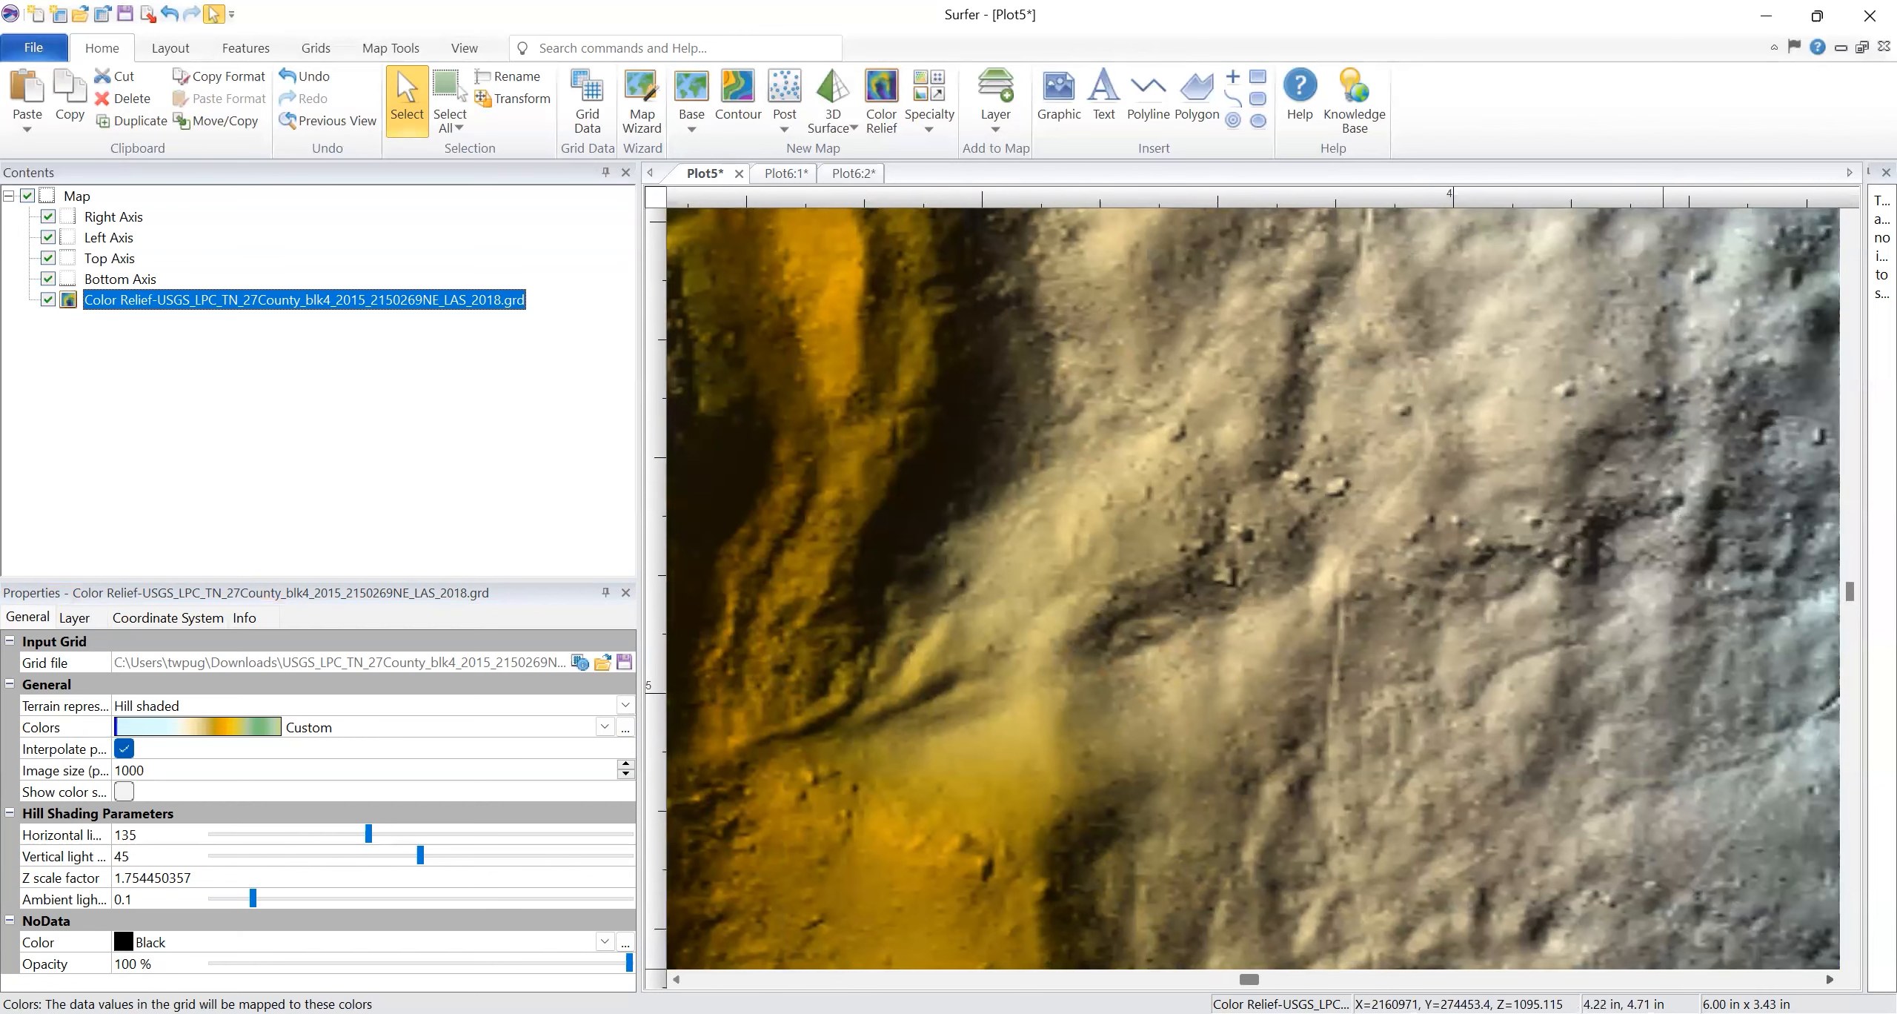
Set the color relief layer's image size to 10000 pixels
left_click(1830, 979)
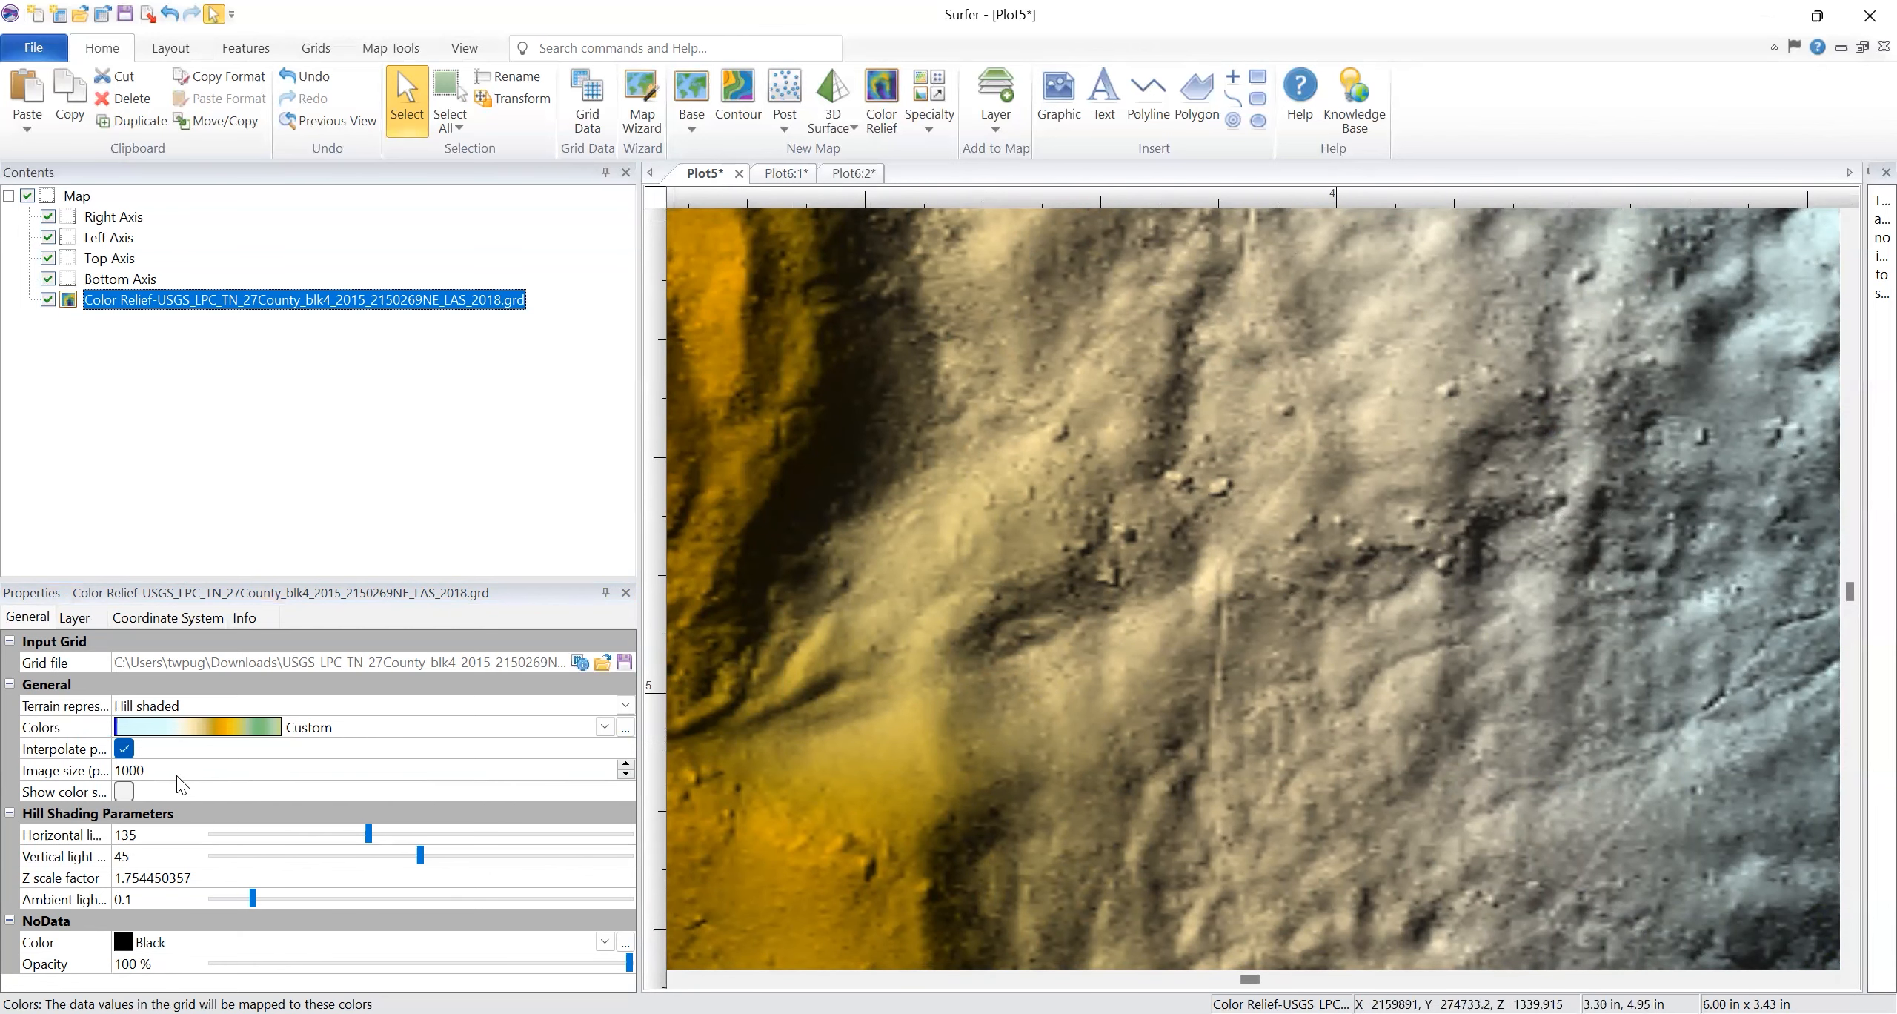
left_click(156, 774)
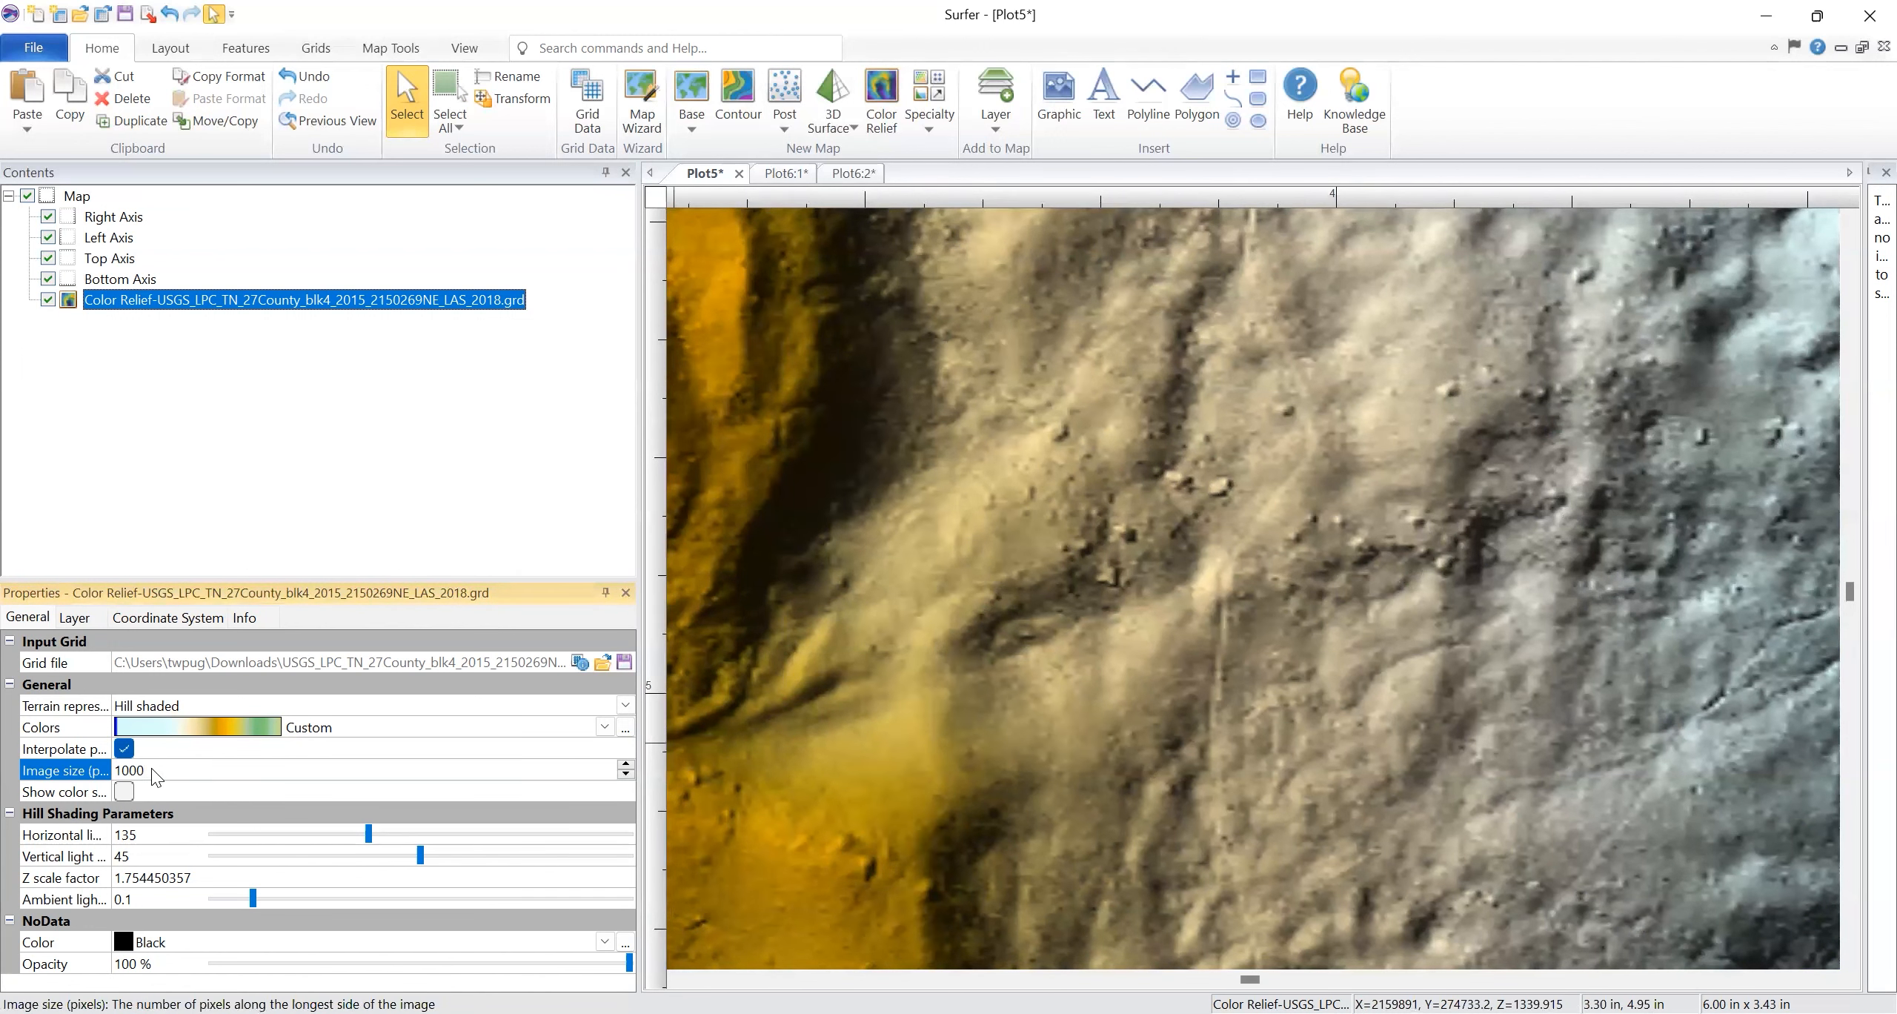
type("0")
key("Return")
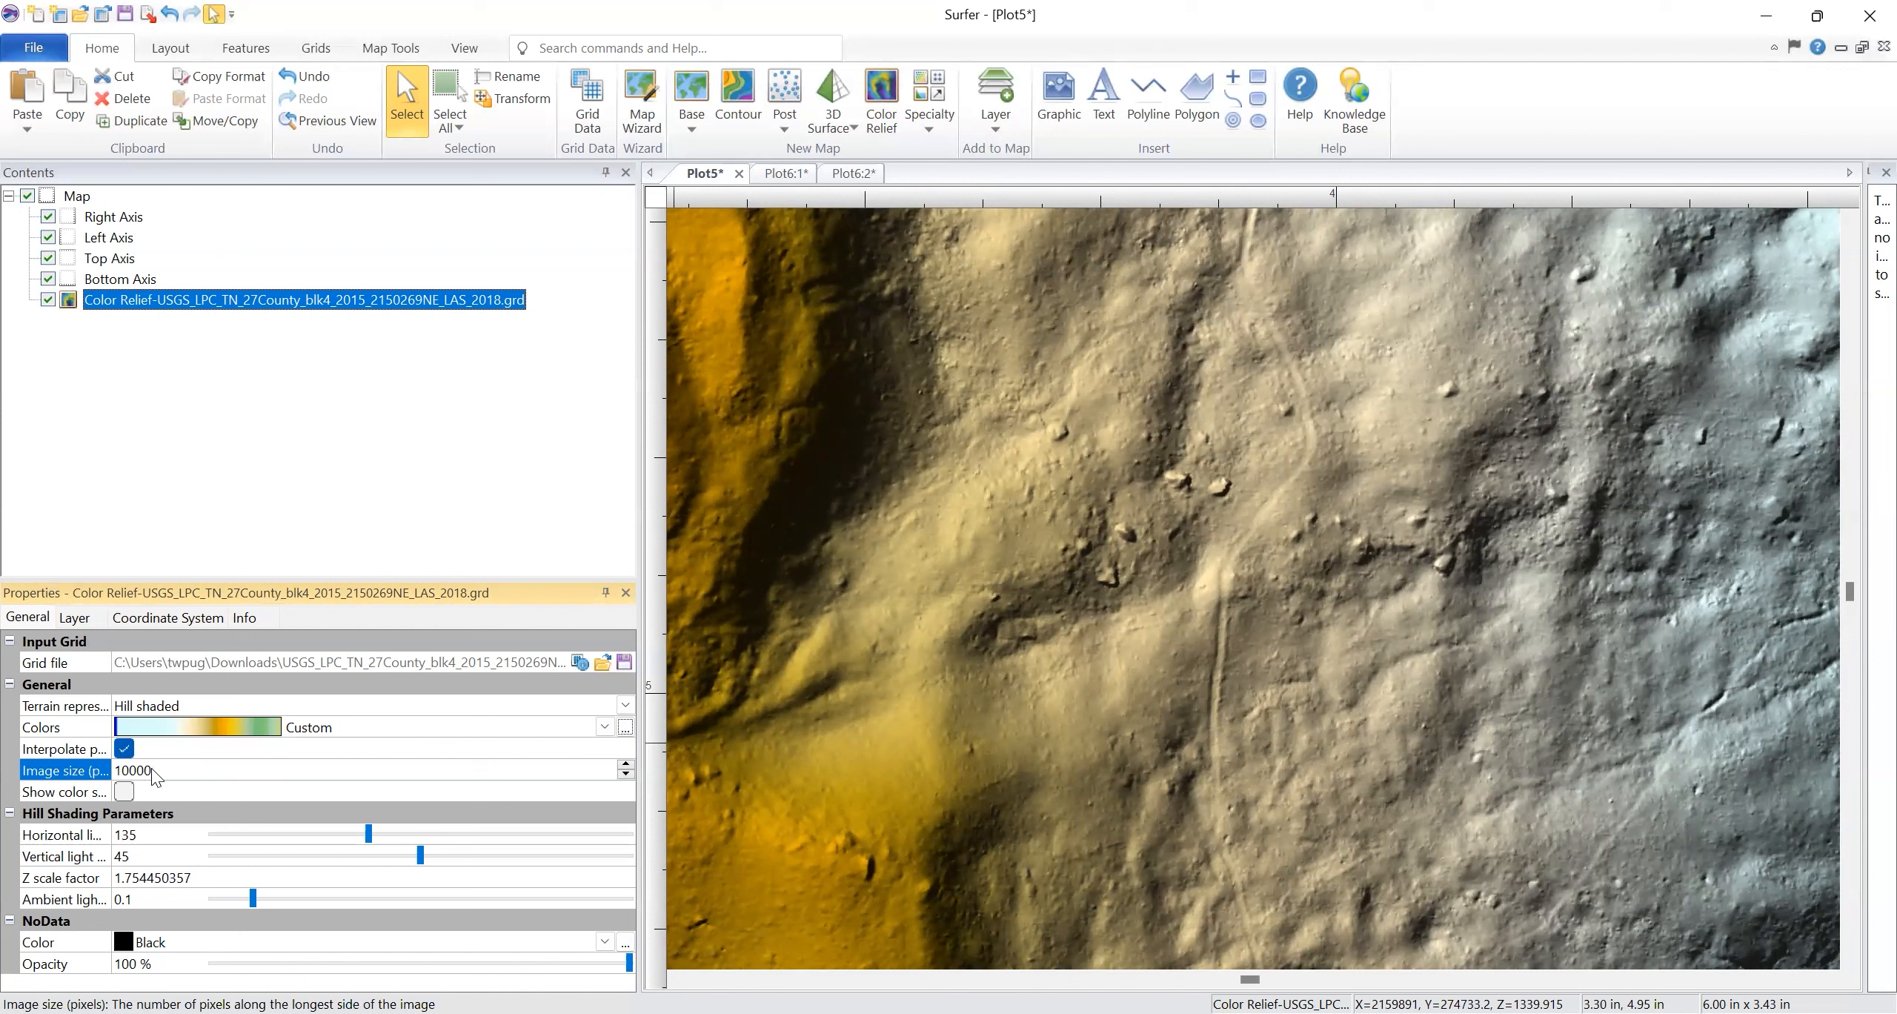
Try an image size of 30000 pixels for the color relief layer and undo the change
left_click_drag(121, 770, 113, 771)
type("3")
key("Return")
key("ctrl+z")
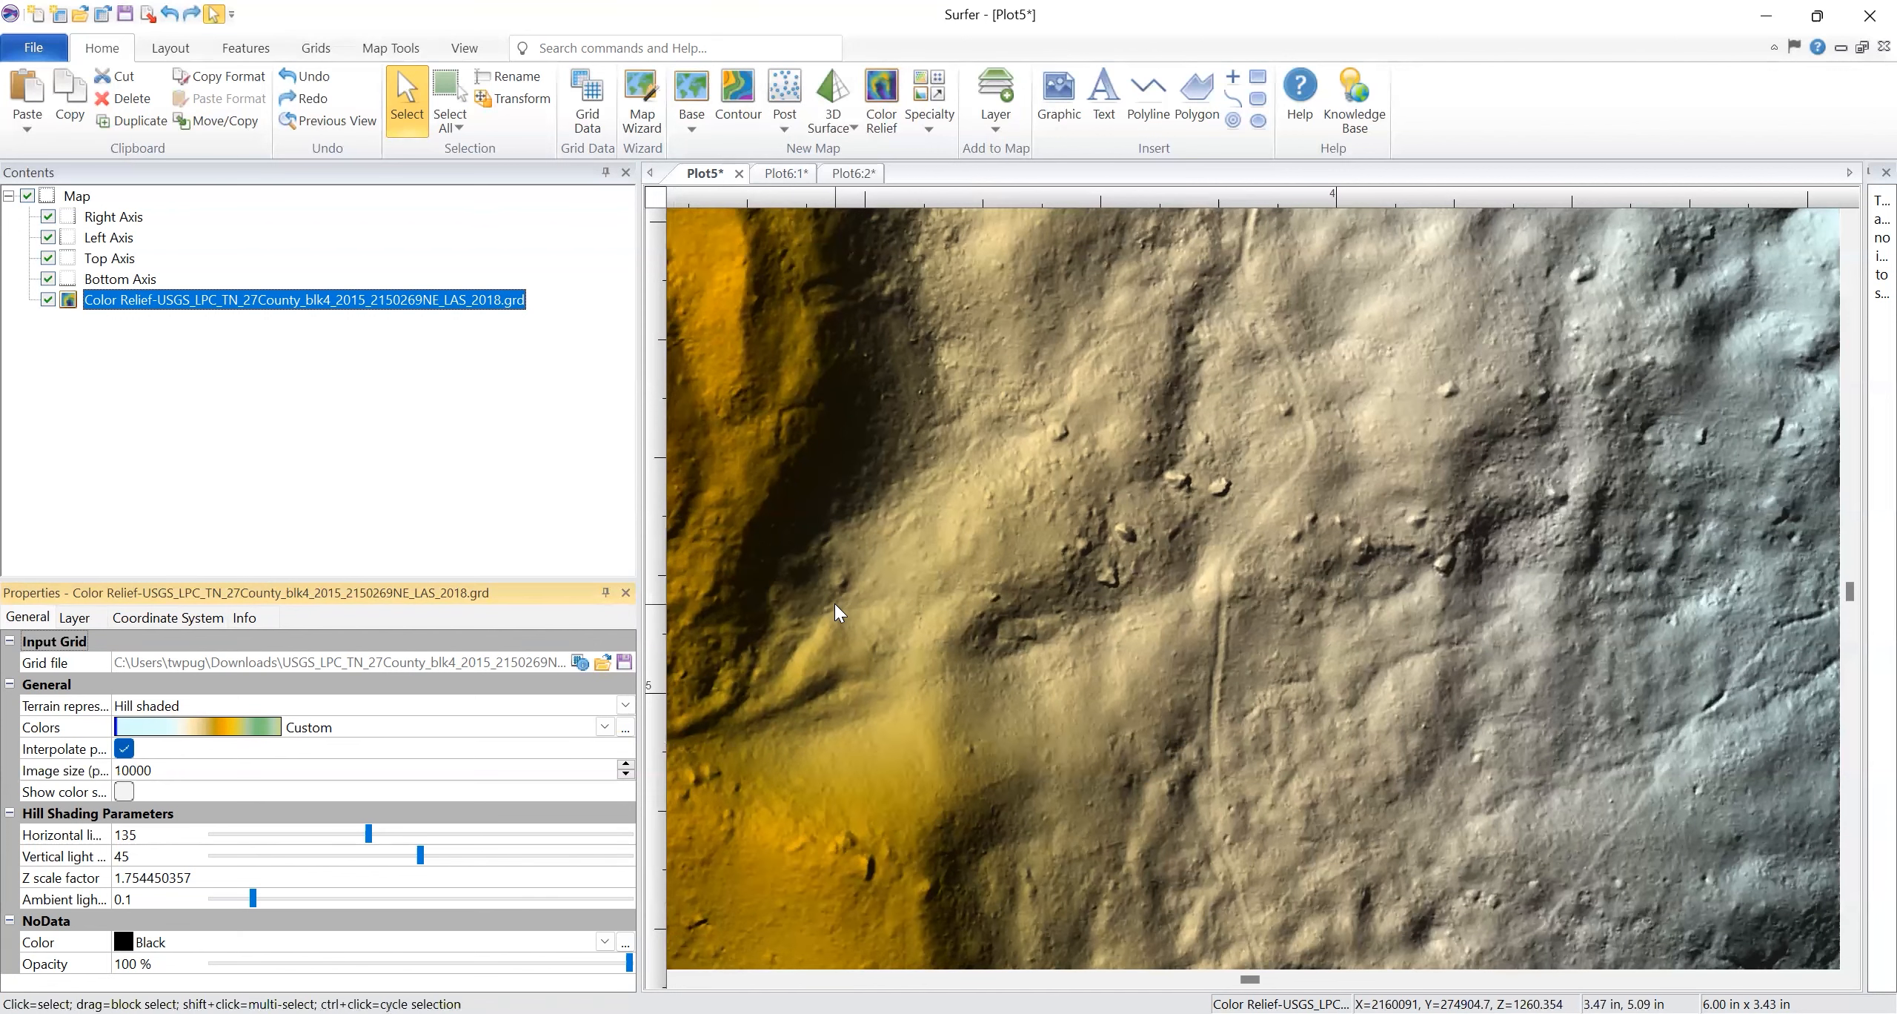
Examine the boulders beside the trail up close, reapplying and undoing the last image size change
scroll(1124, 504, "up", 3)
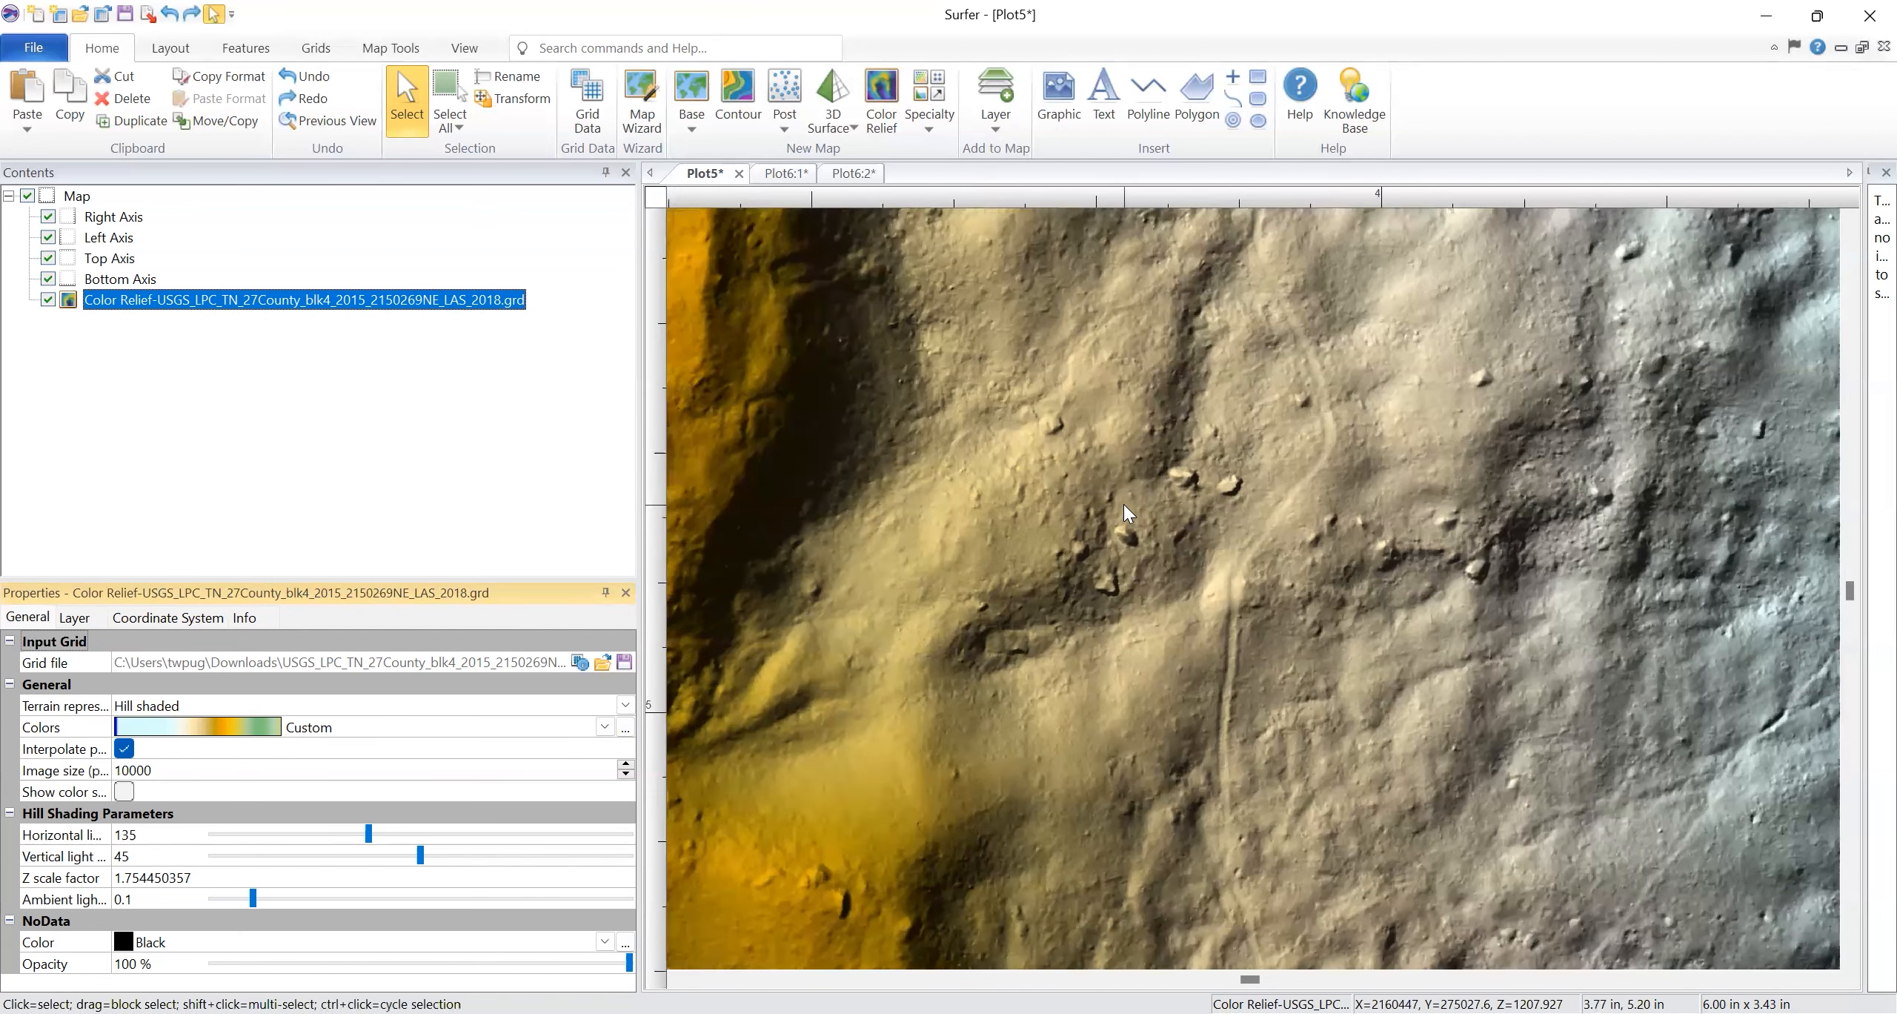
scroll(1129, 509, "up", 2)
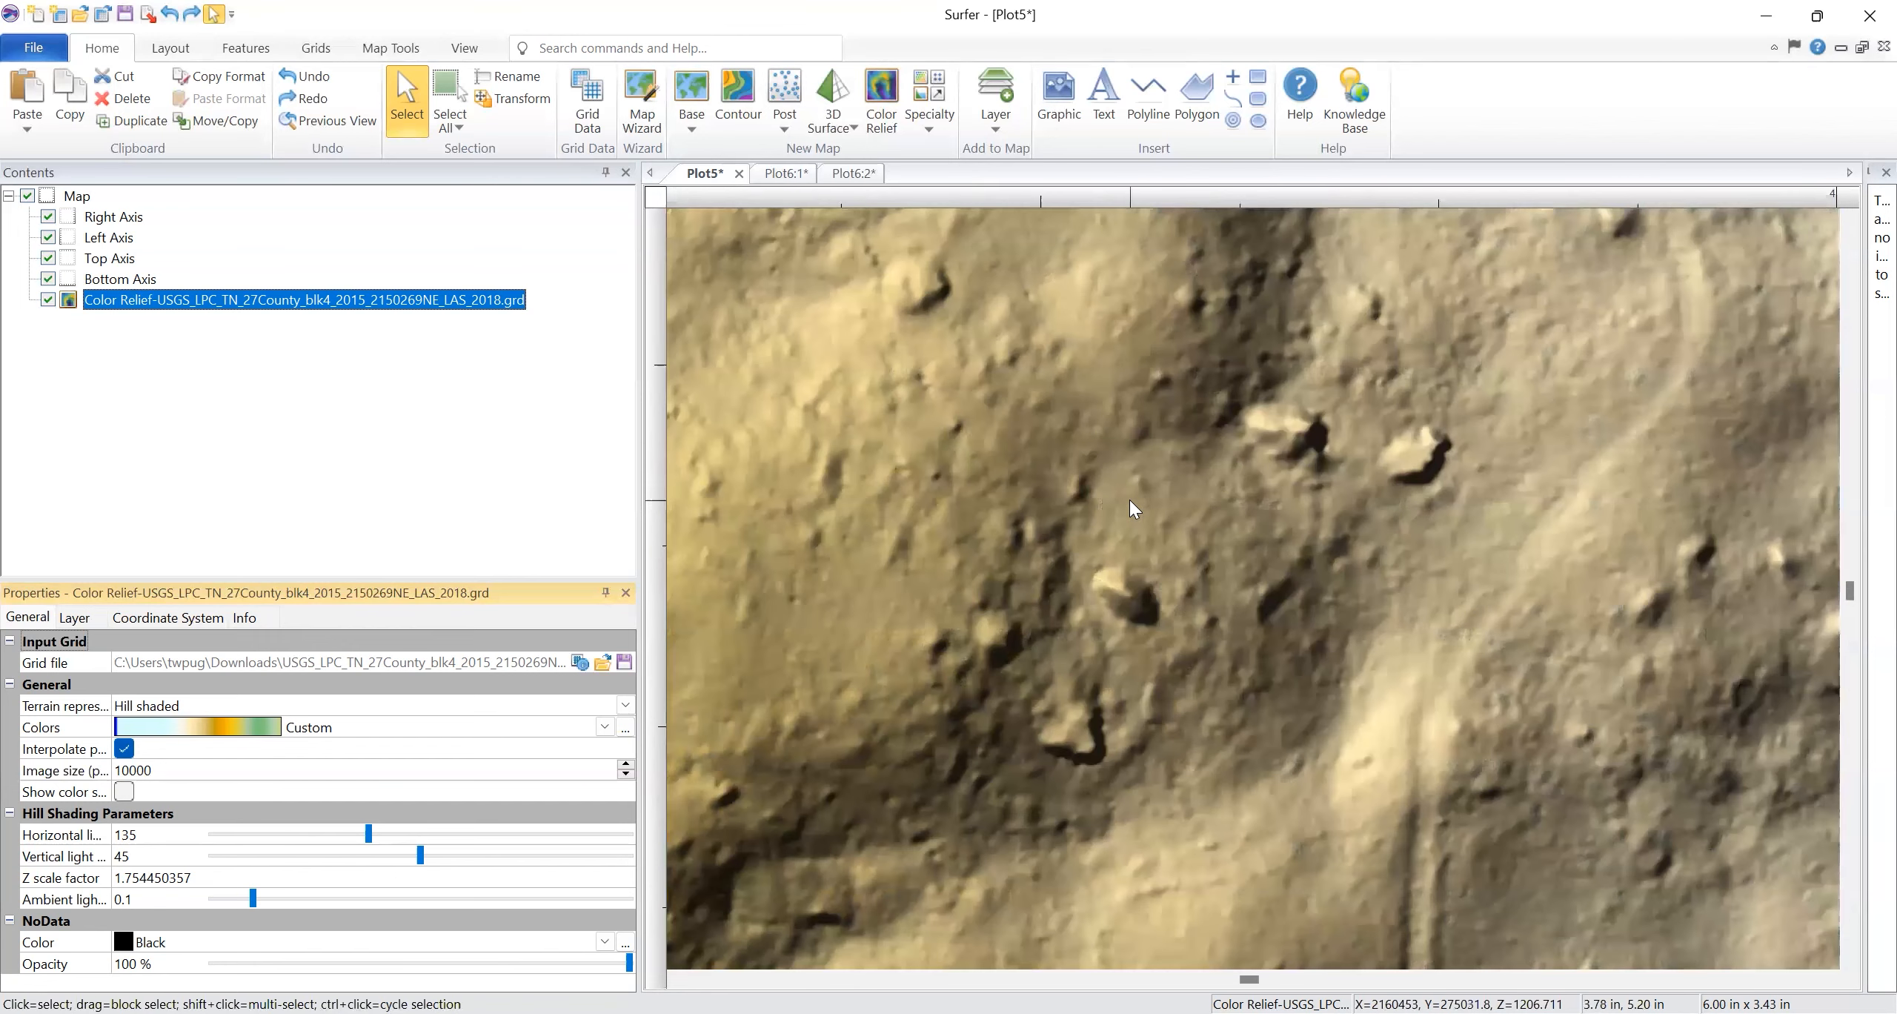
scroll(1130, 507, "up", 1)
key("ctrl+y")
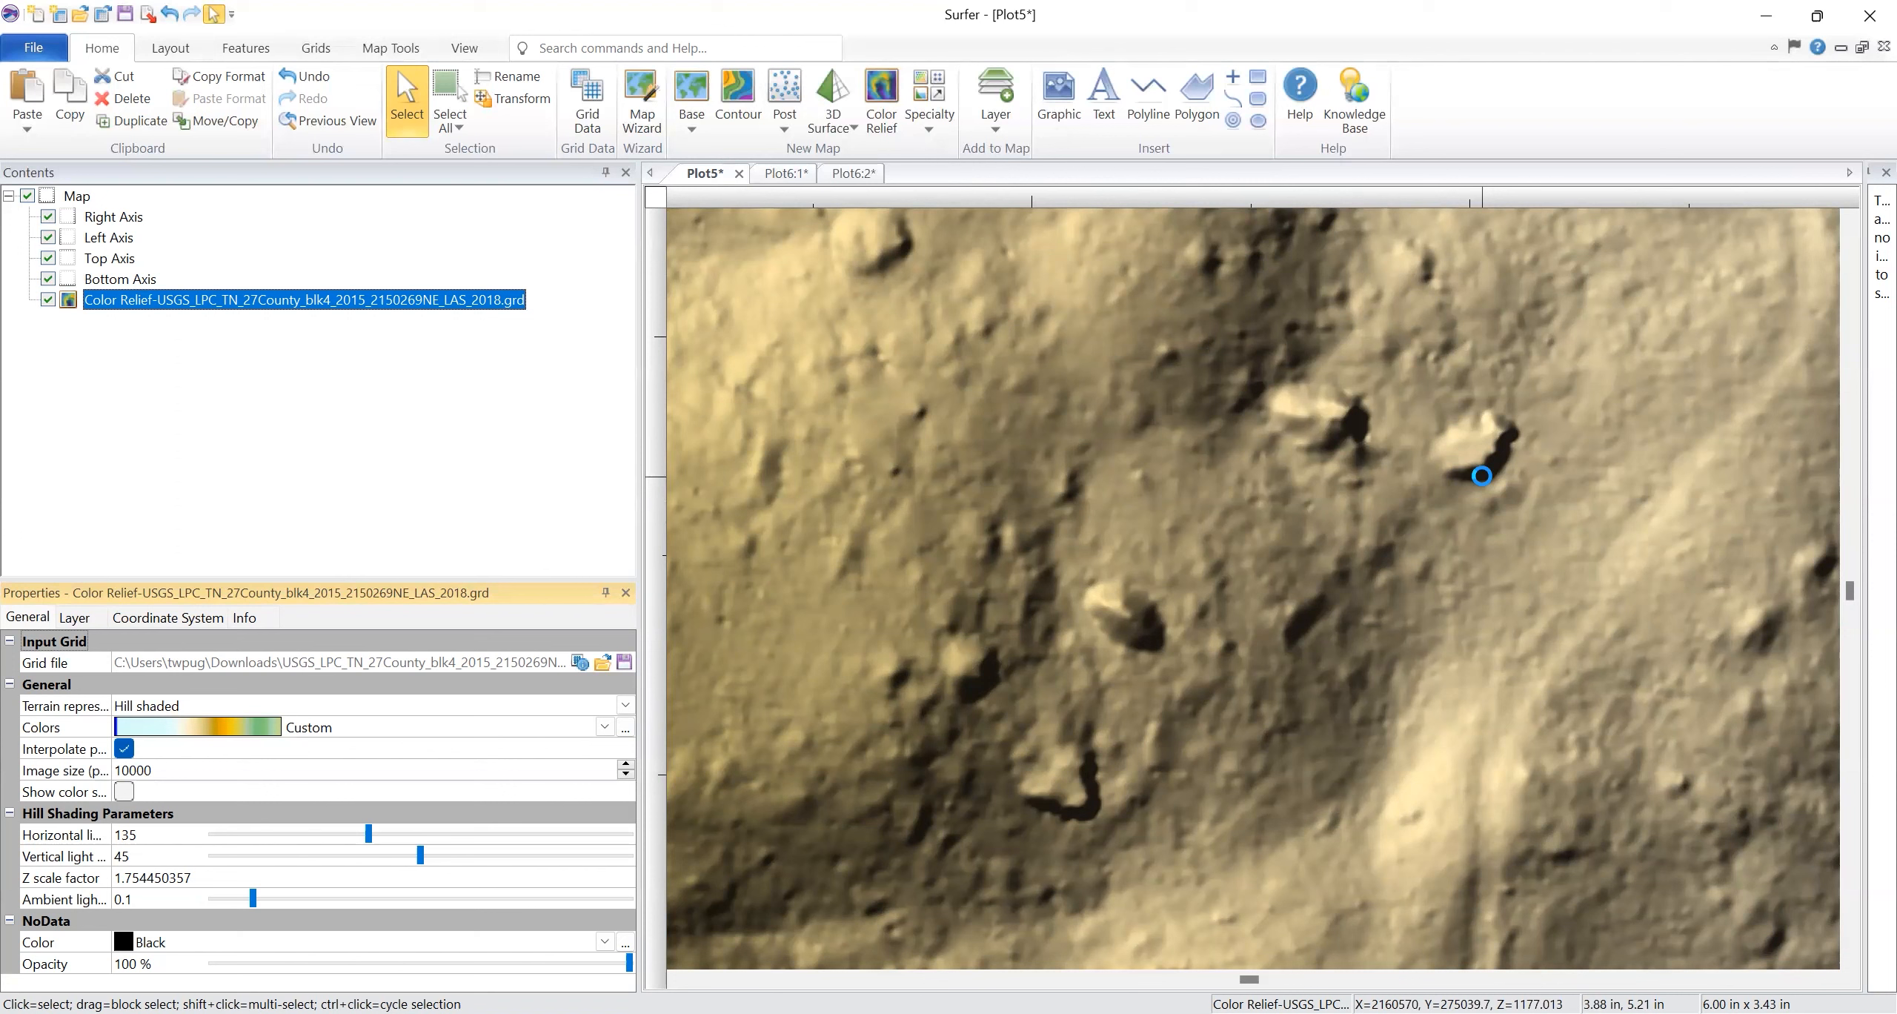
key("ctrl+z")
Examine the sharper relief from the boulder slope and the green plateau across to the road and river
scroll(1457, 823, "down", 5)
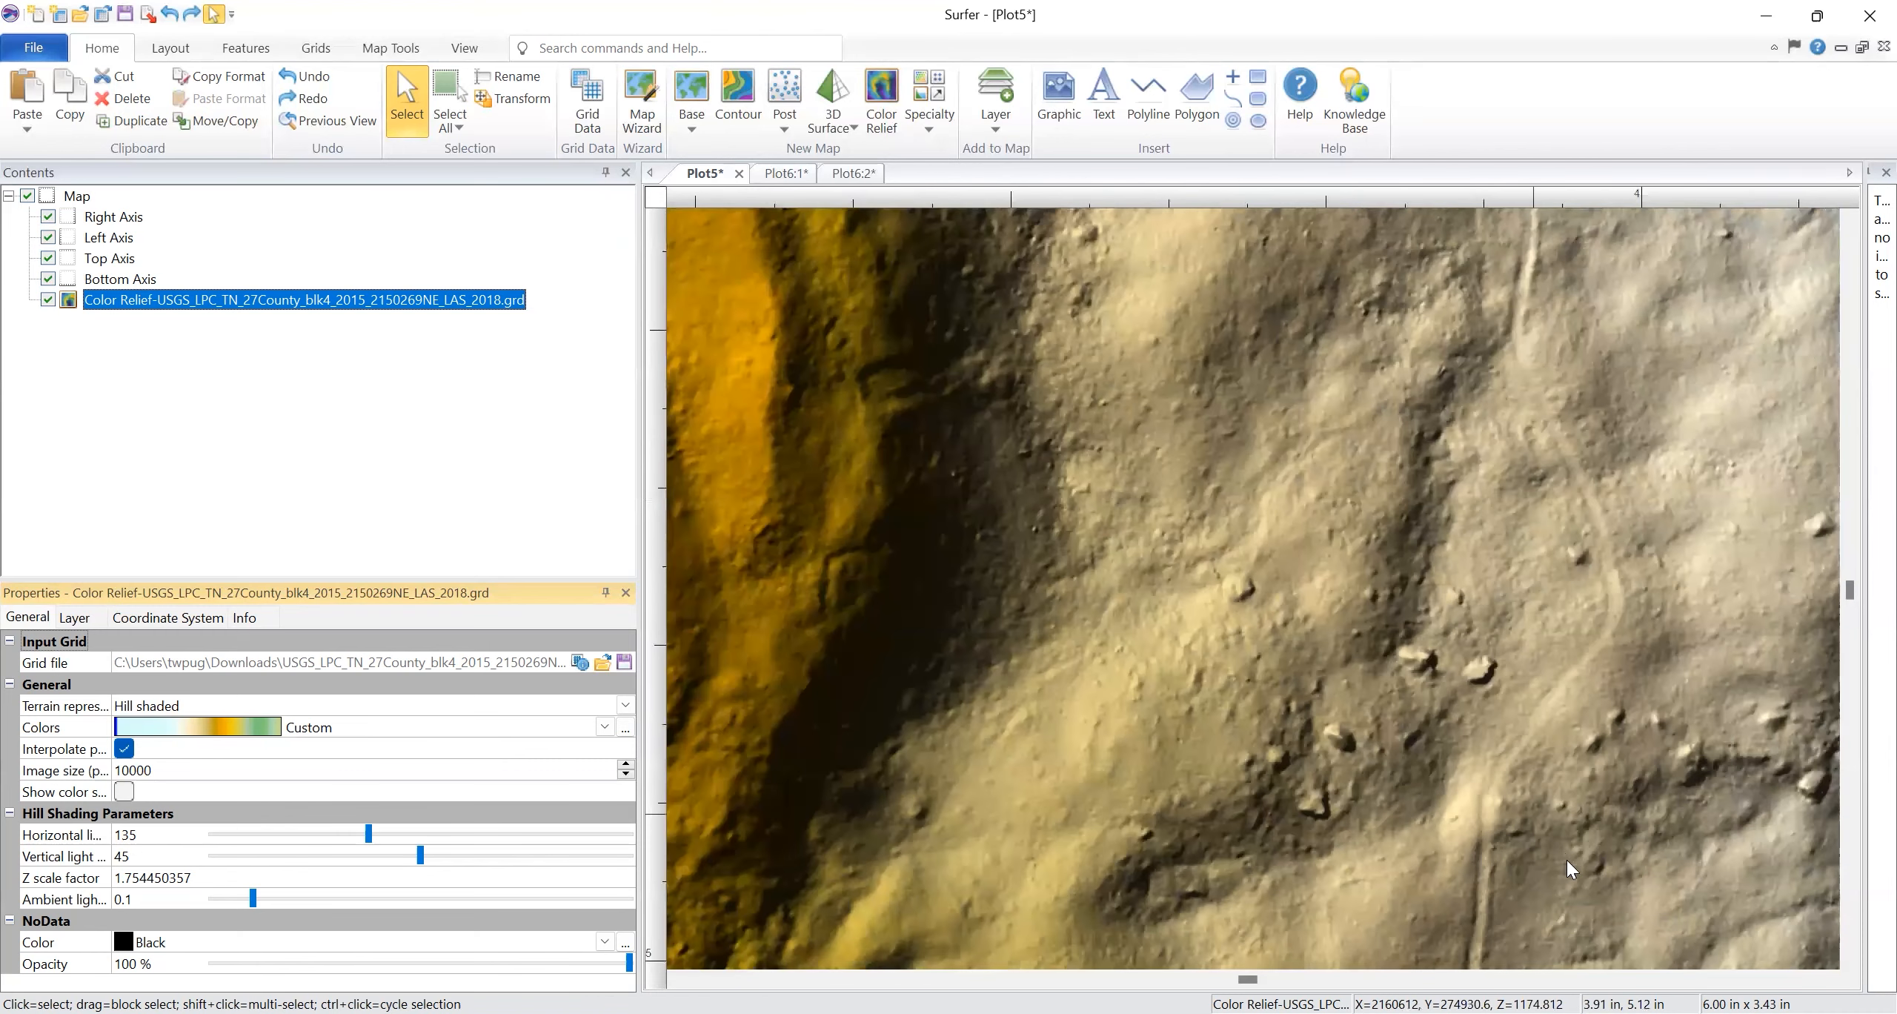
scroll(1565, 859, "down", 2)
left_click(1830, 979)
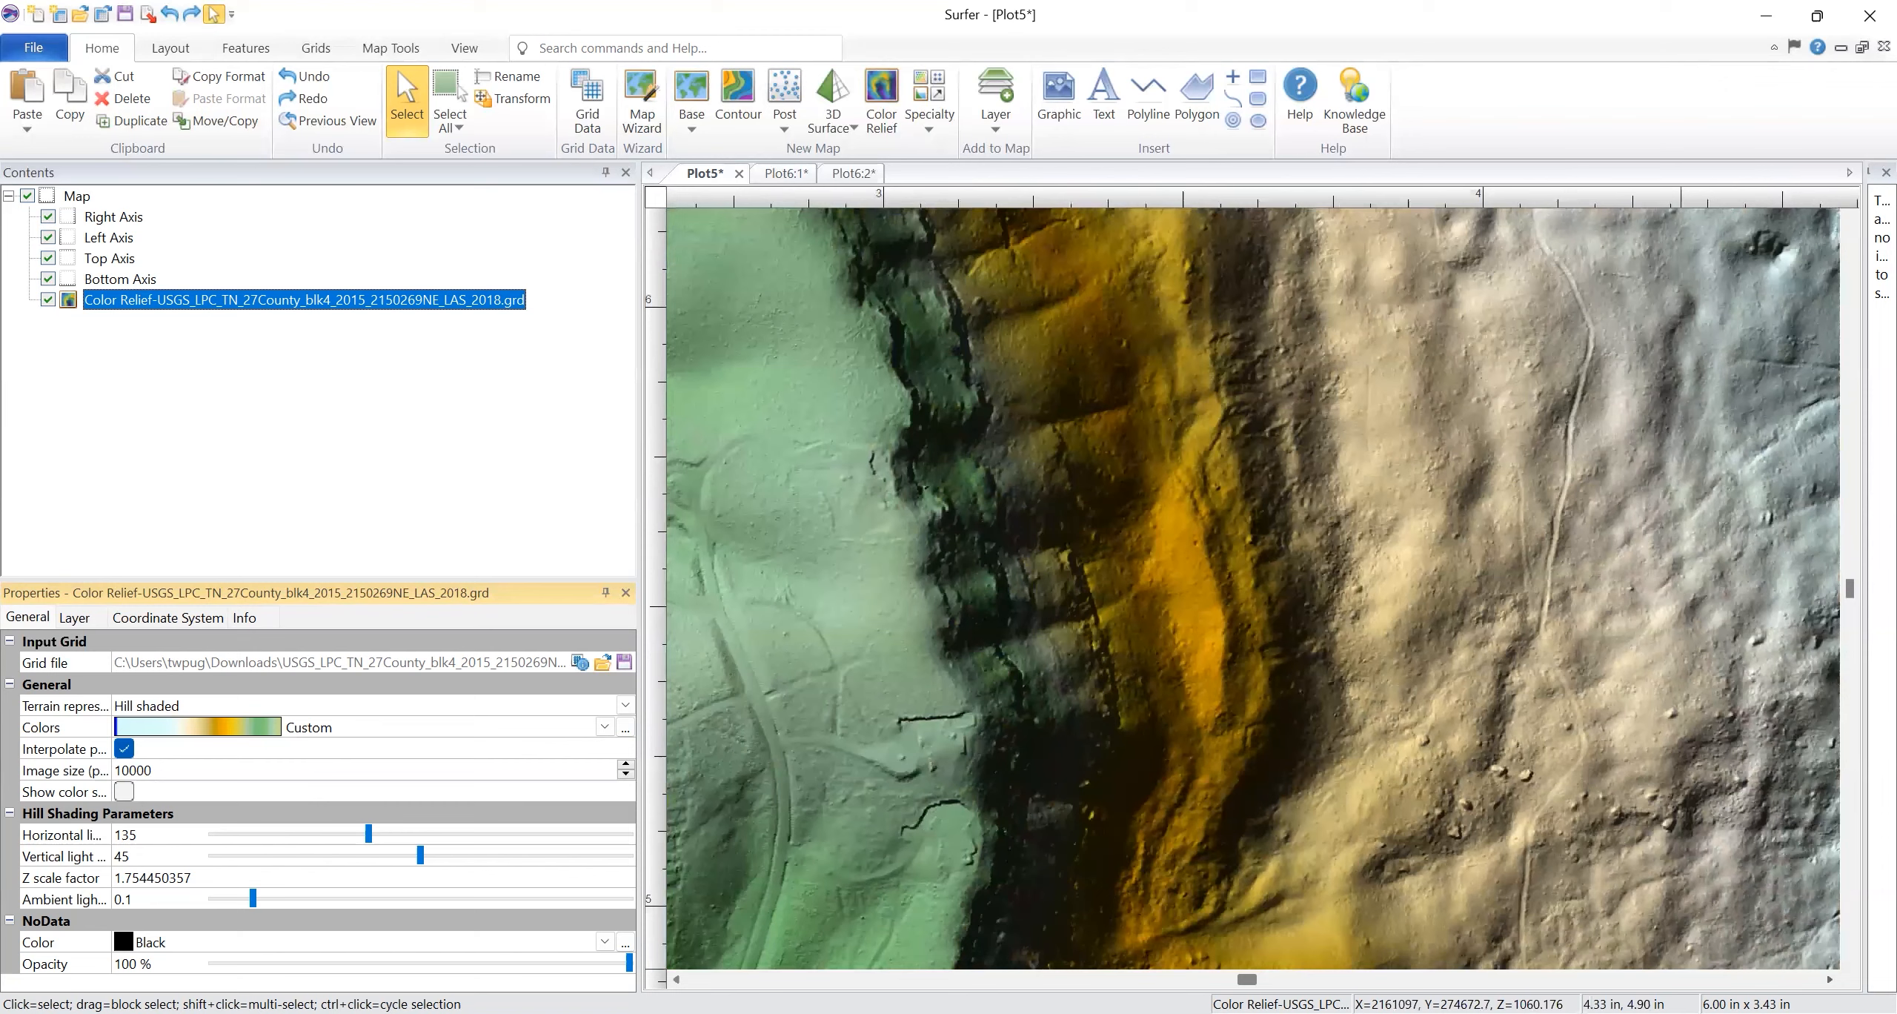
scroll(1627, 816, "down", 1)
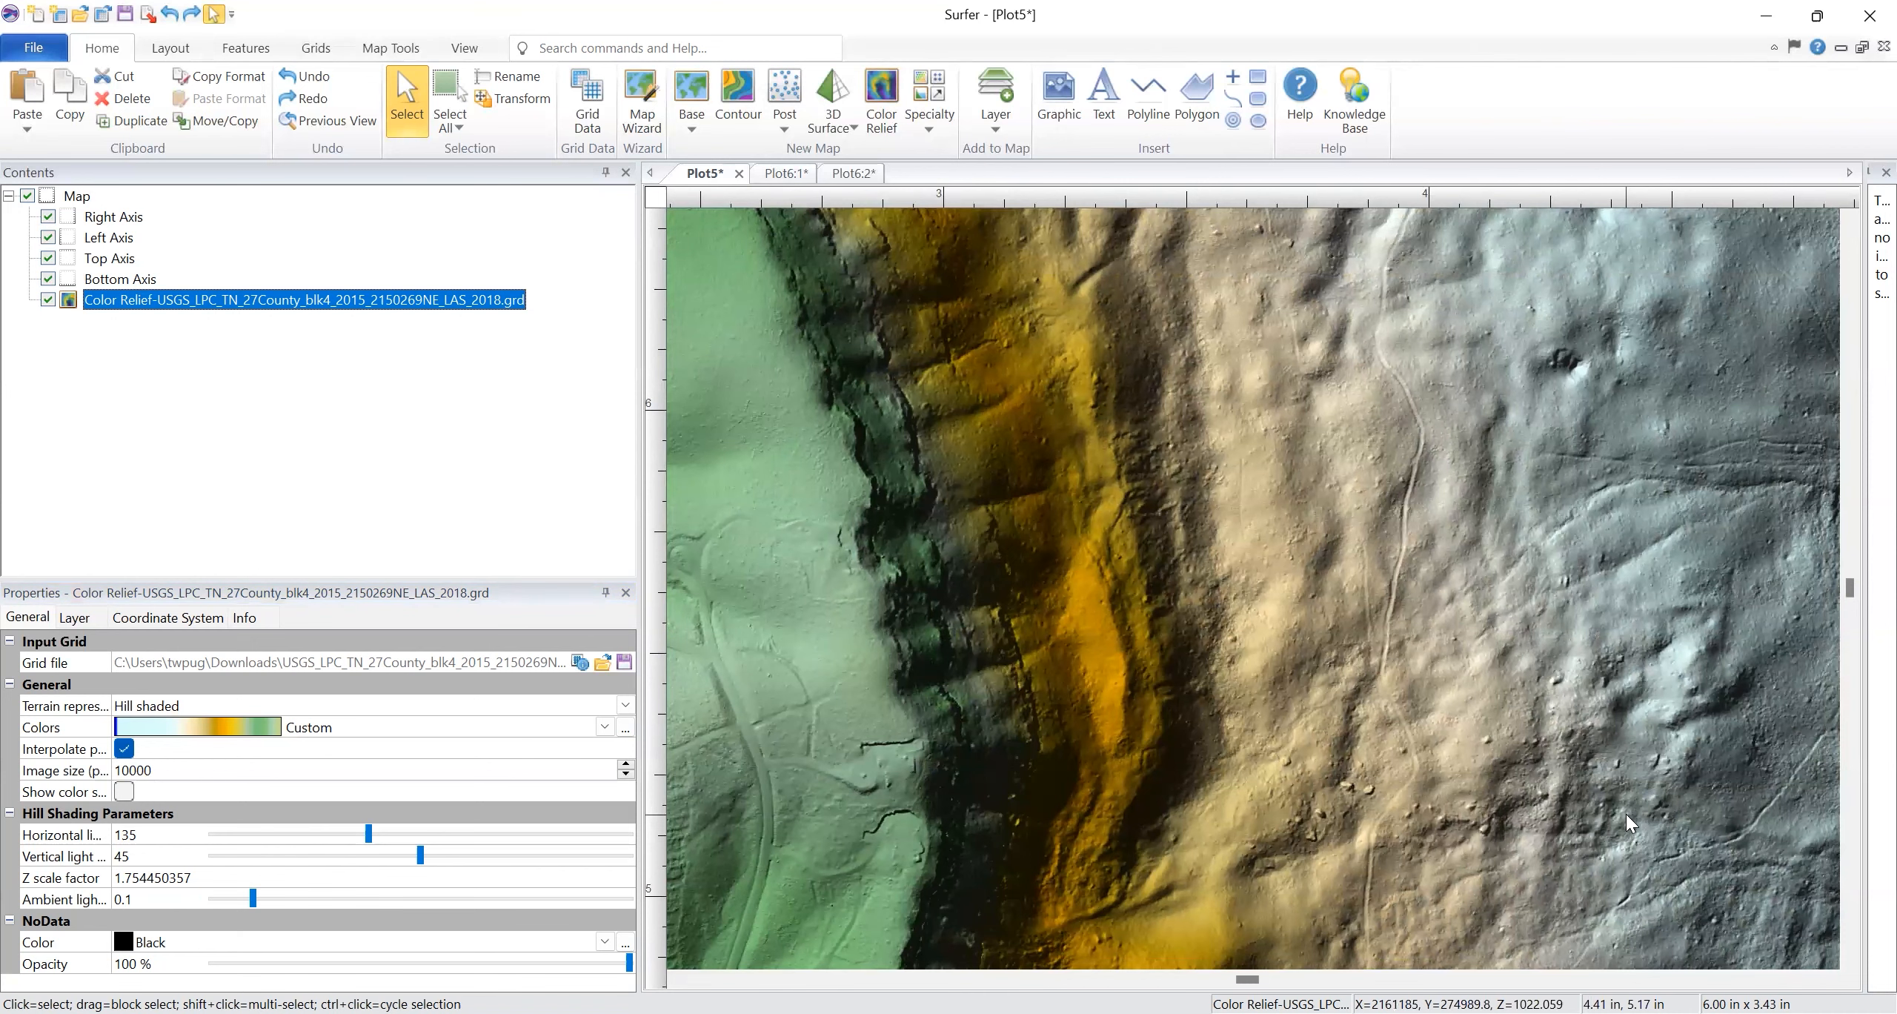
scroll(1626, 813, "down", 1)
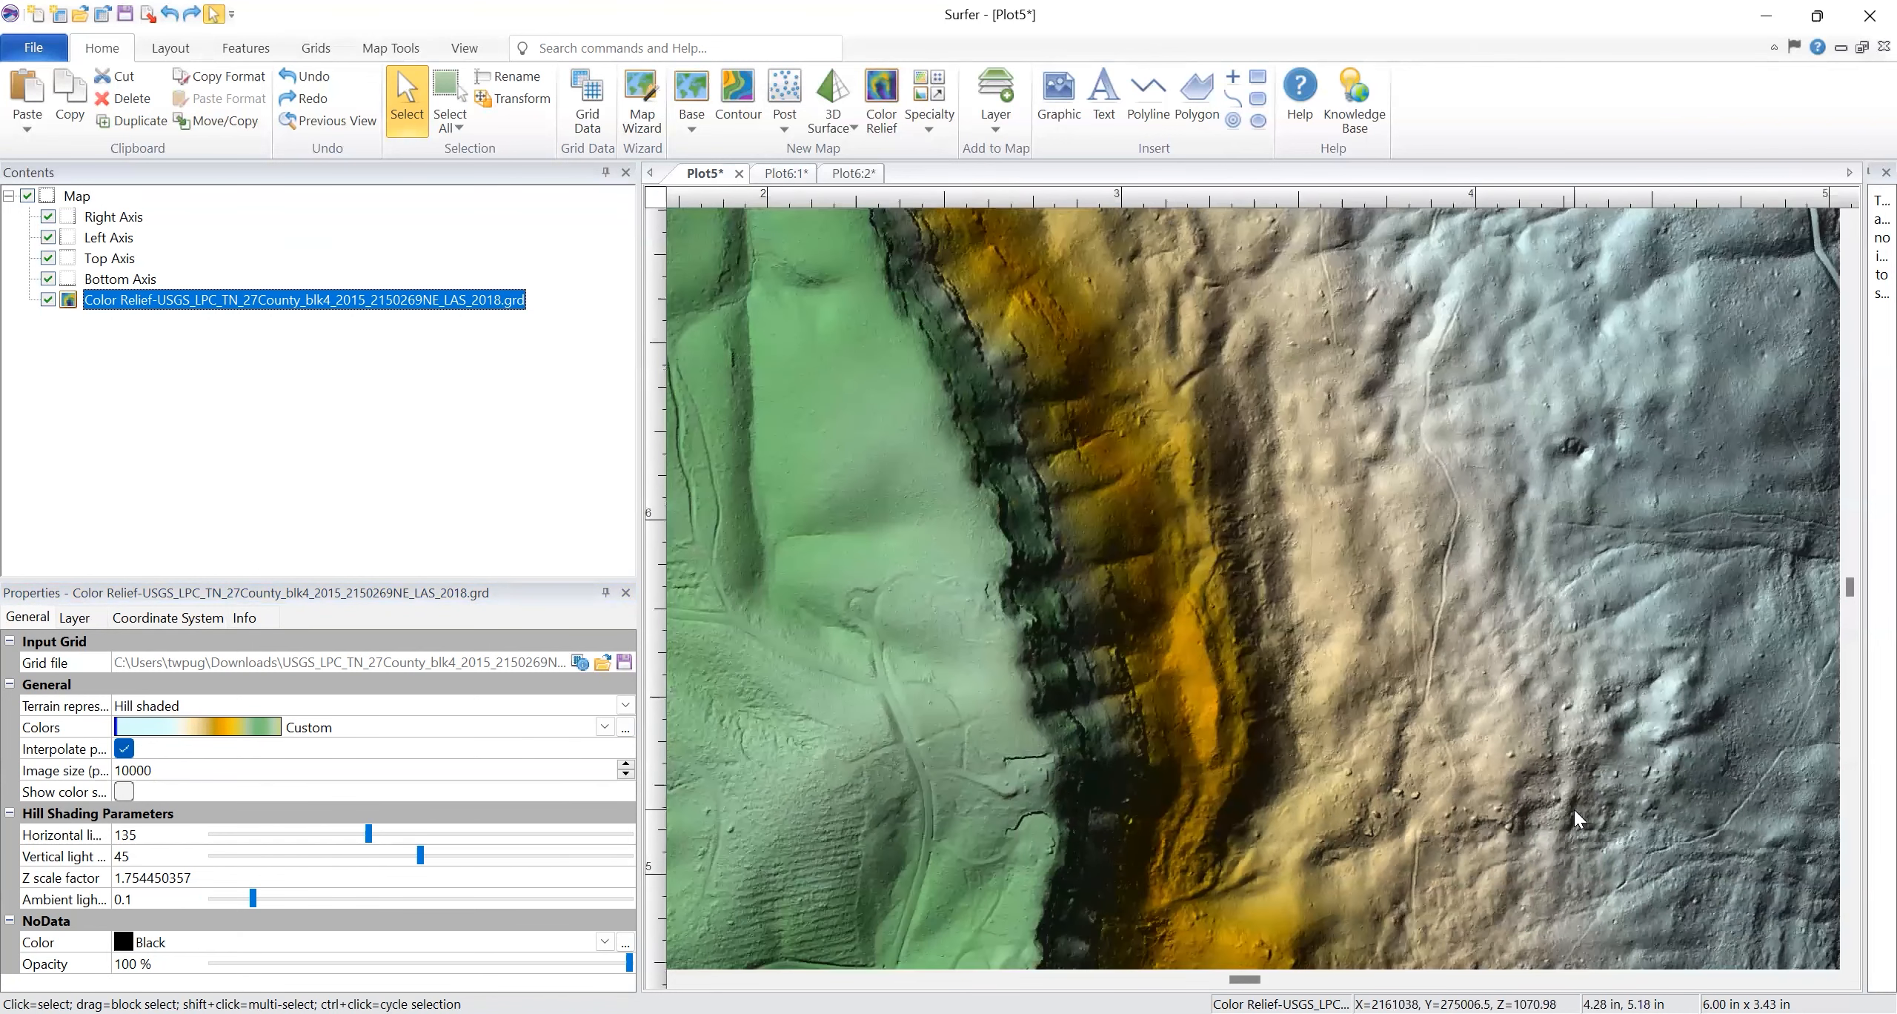
scroll(1771, 933, "down", 1)
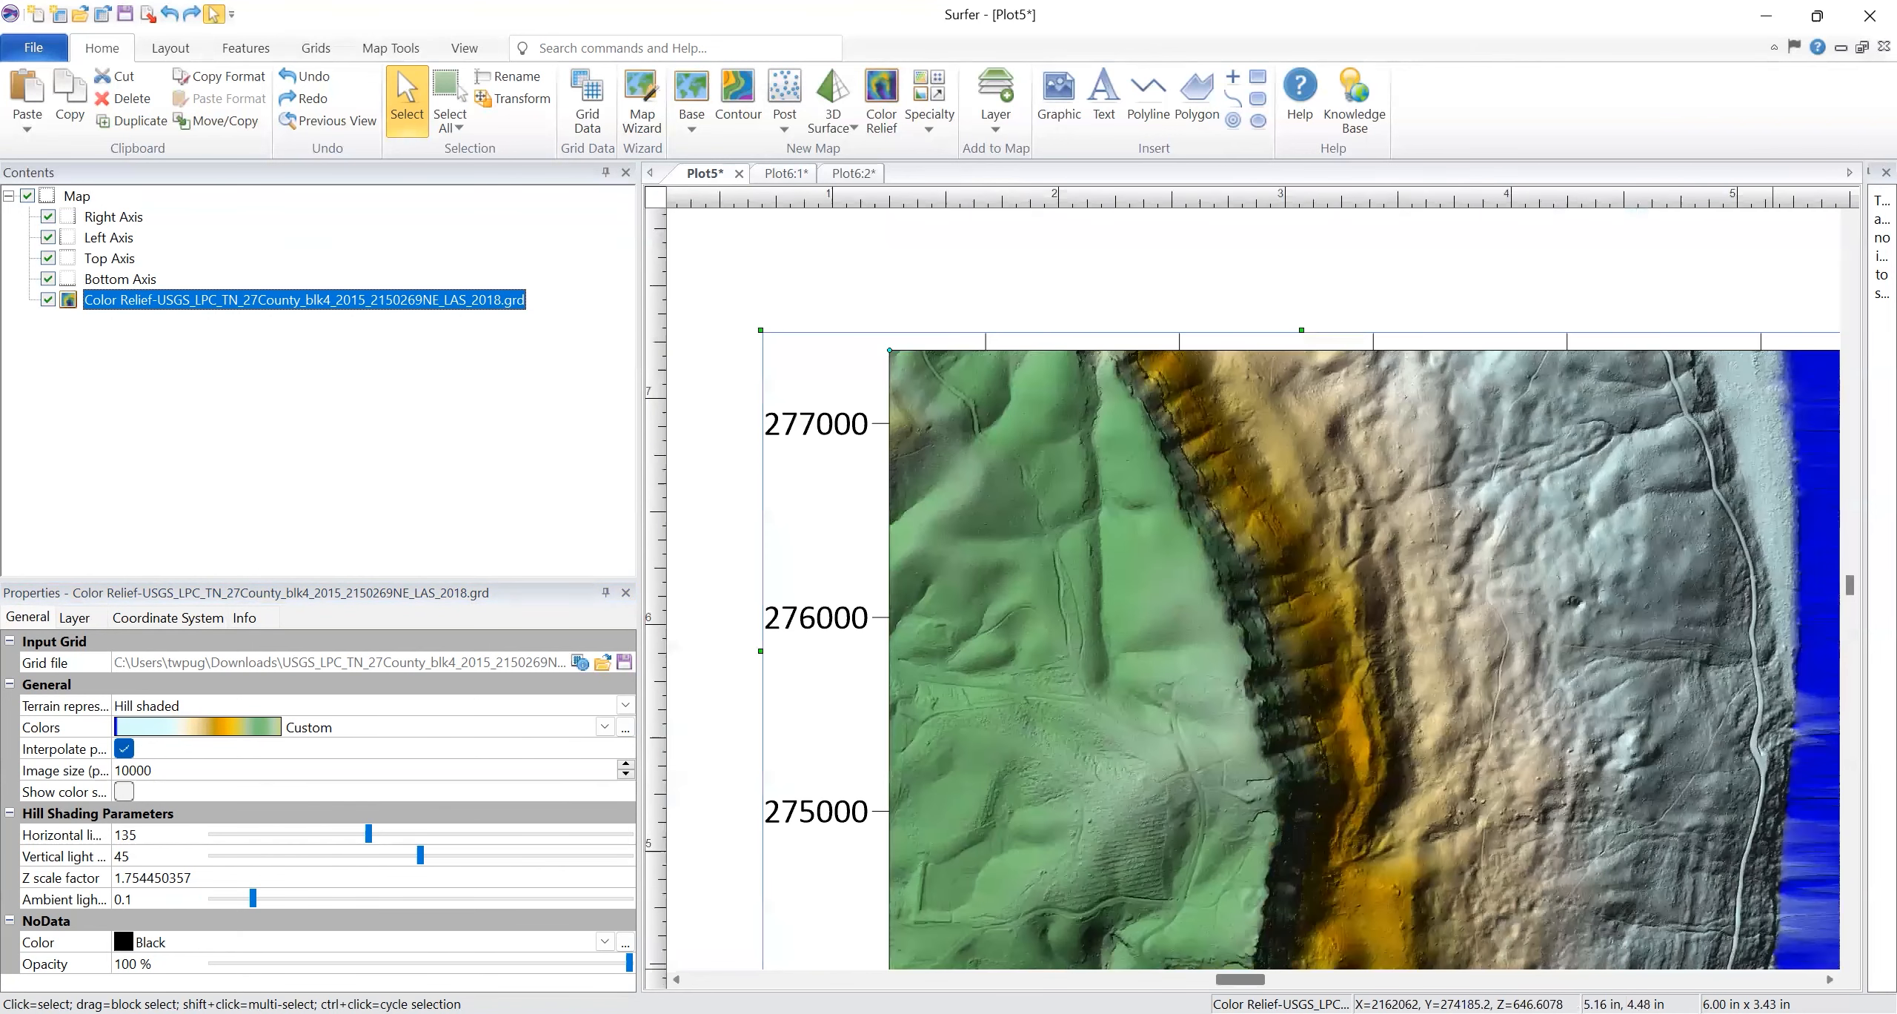
left_click(1830, 980)
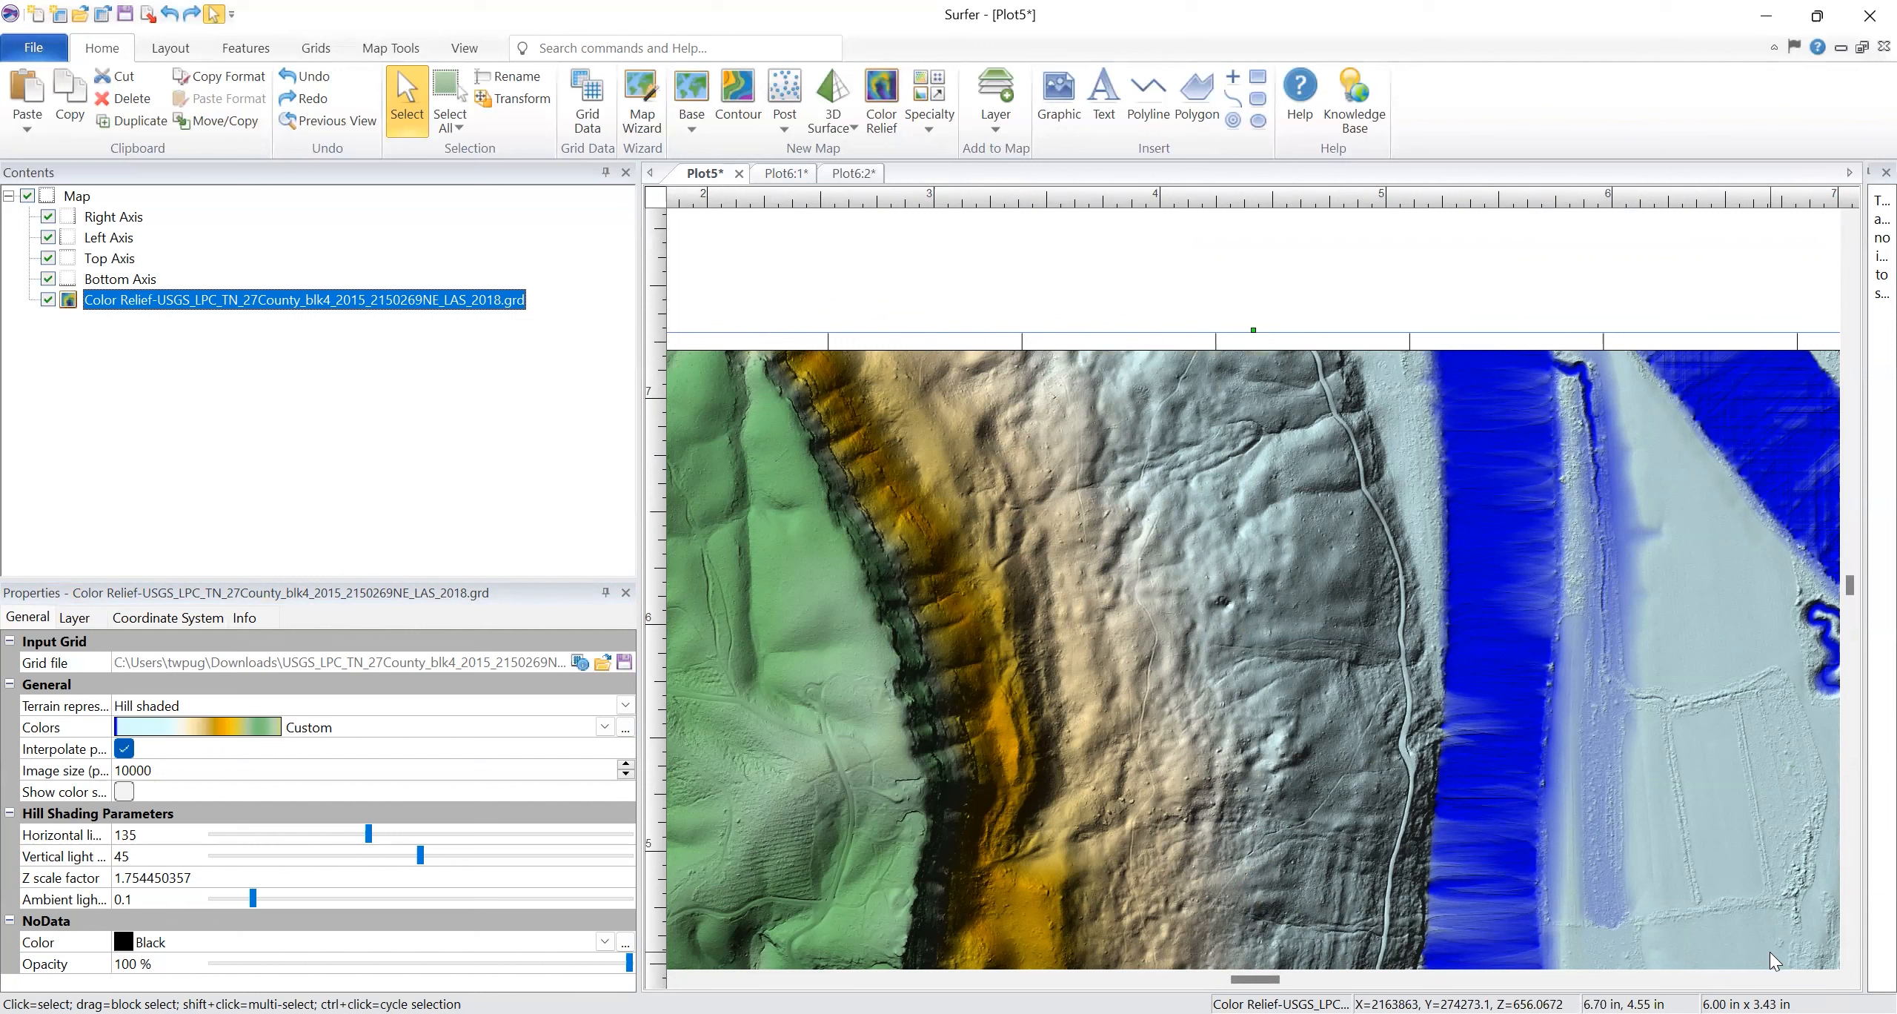
scroll(1490, 667, "up", 1)
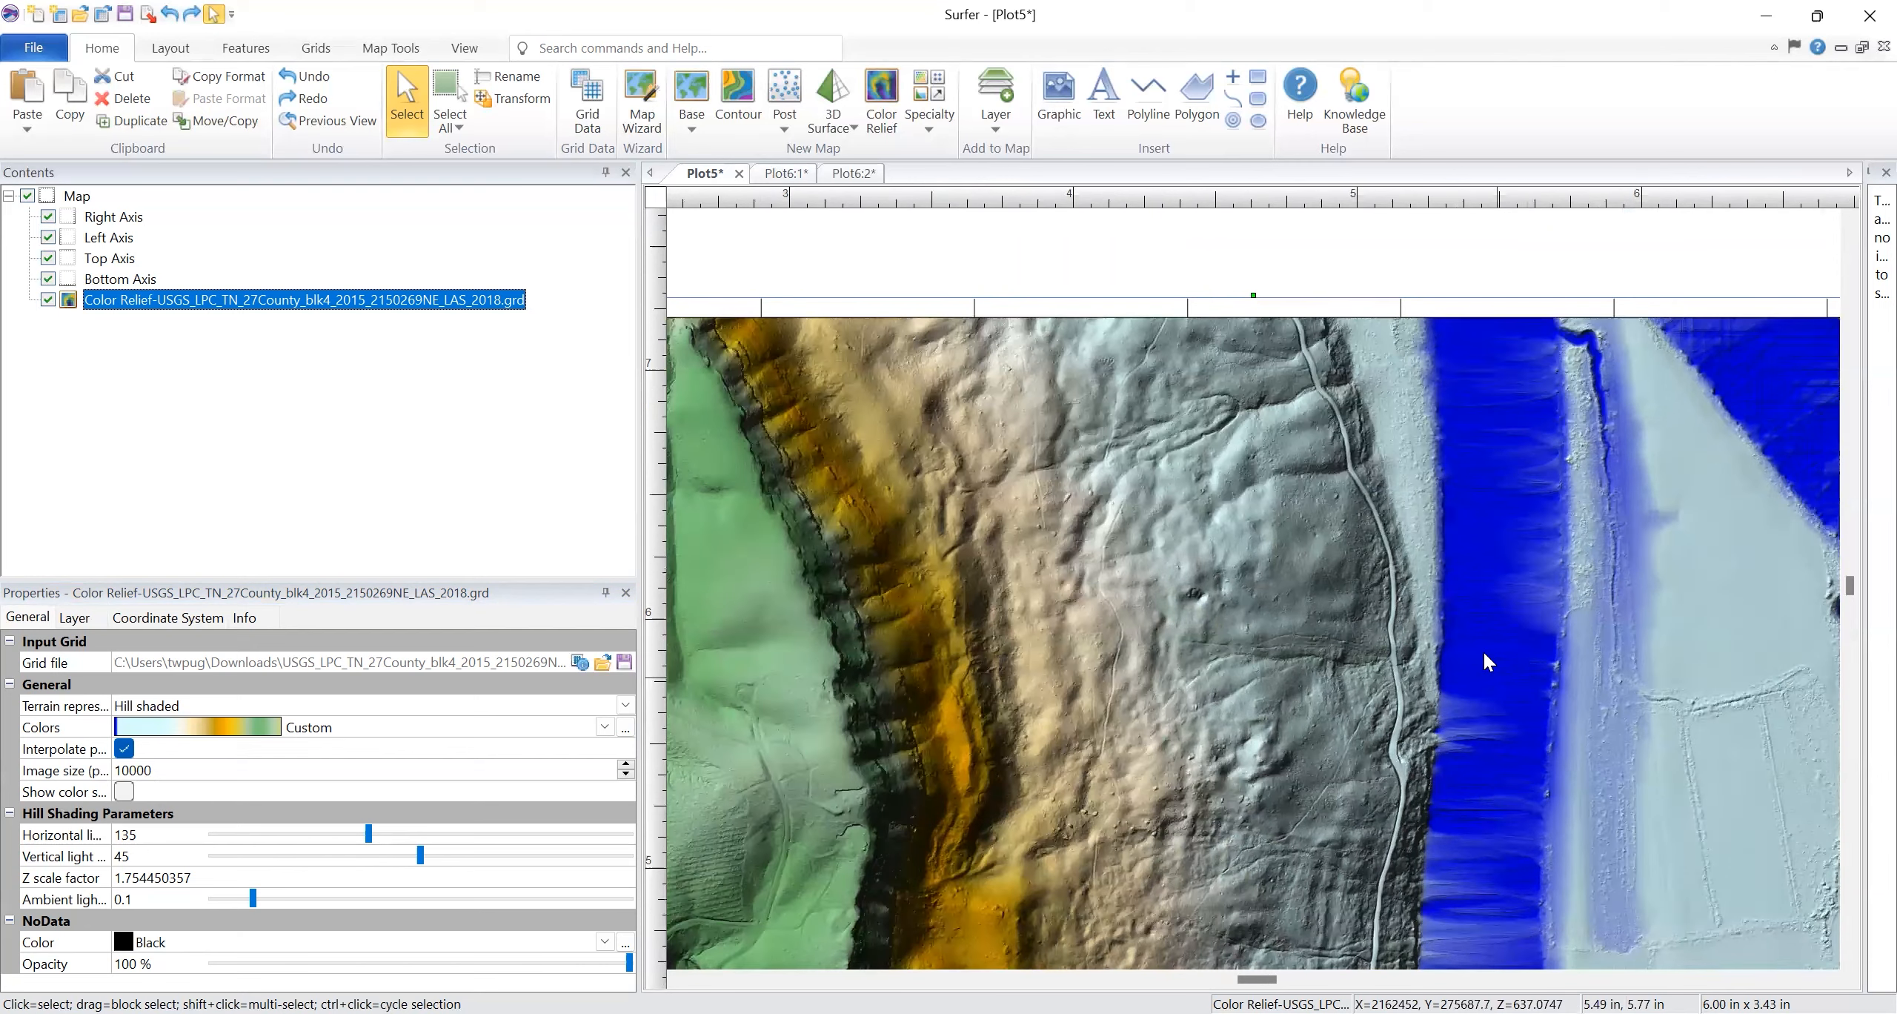
scroll(1539, 610, "up", 1)
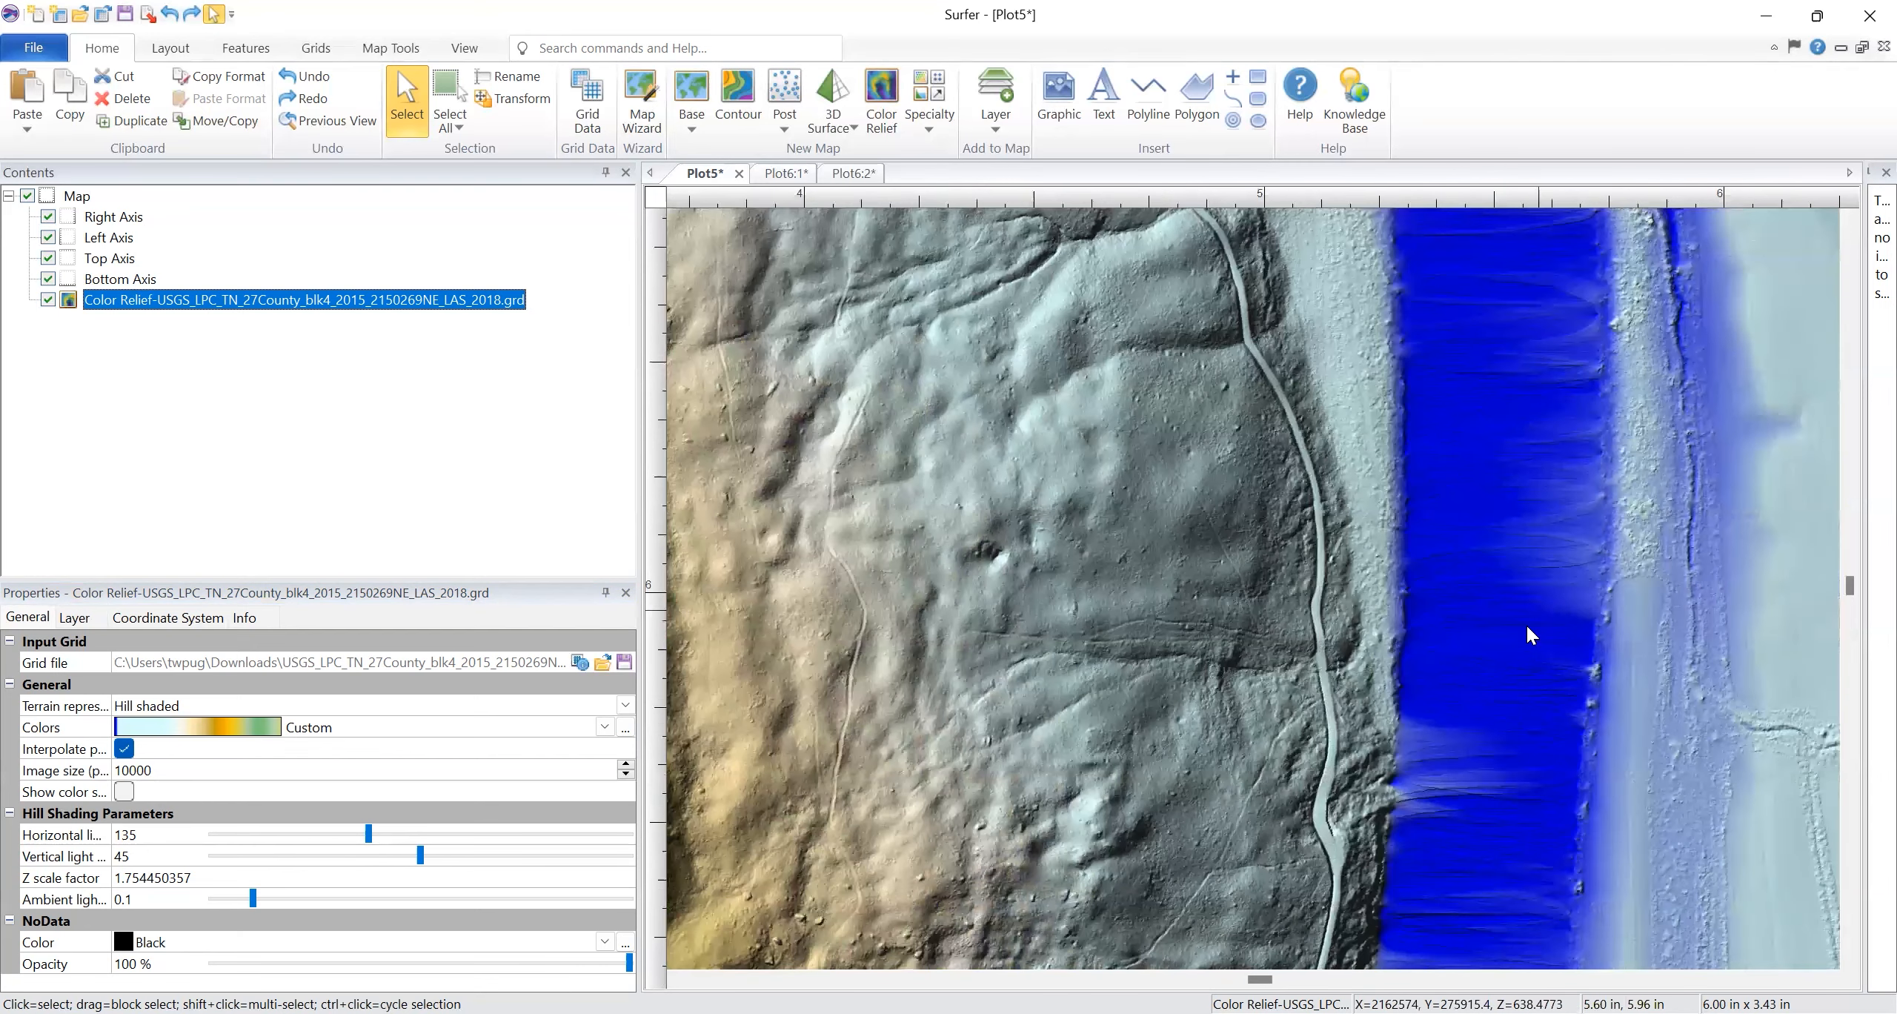
scroll(1423, 458, "up", 2)
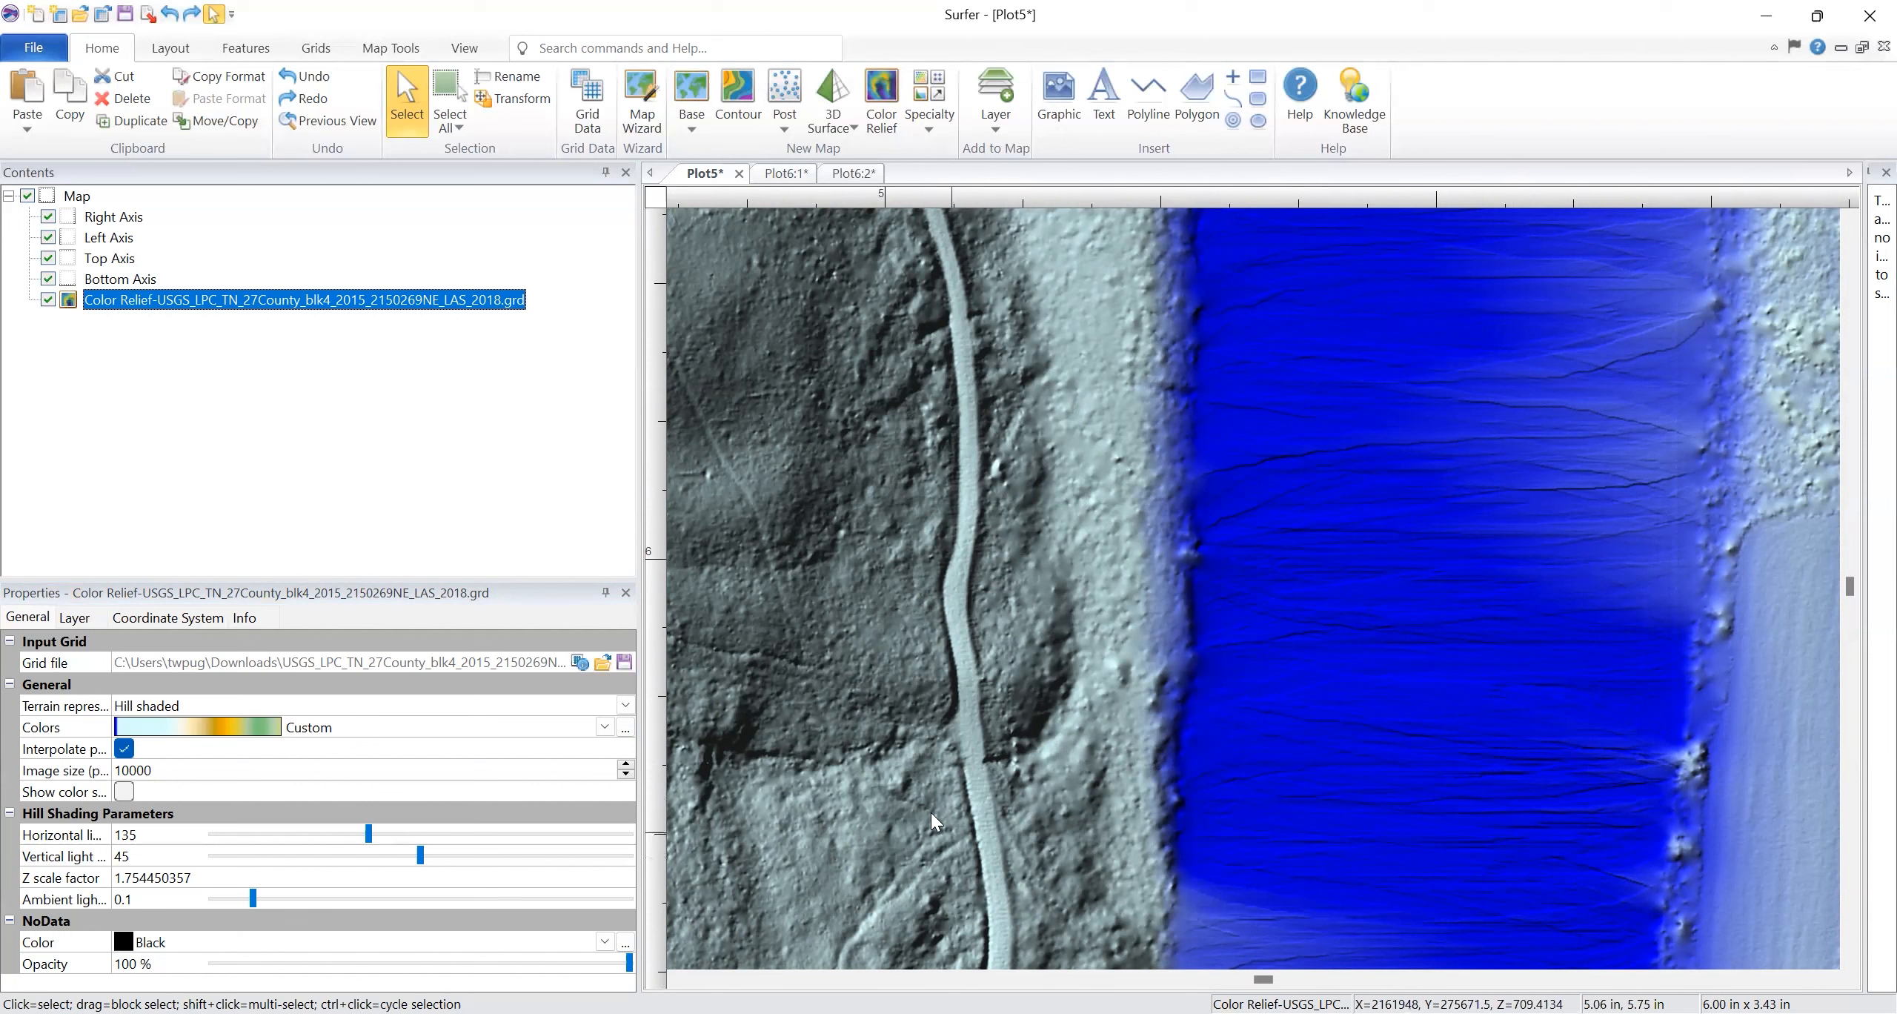
Set the hill shading Z scale factor to 1
left_click(205, 882)
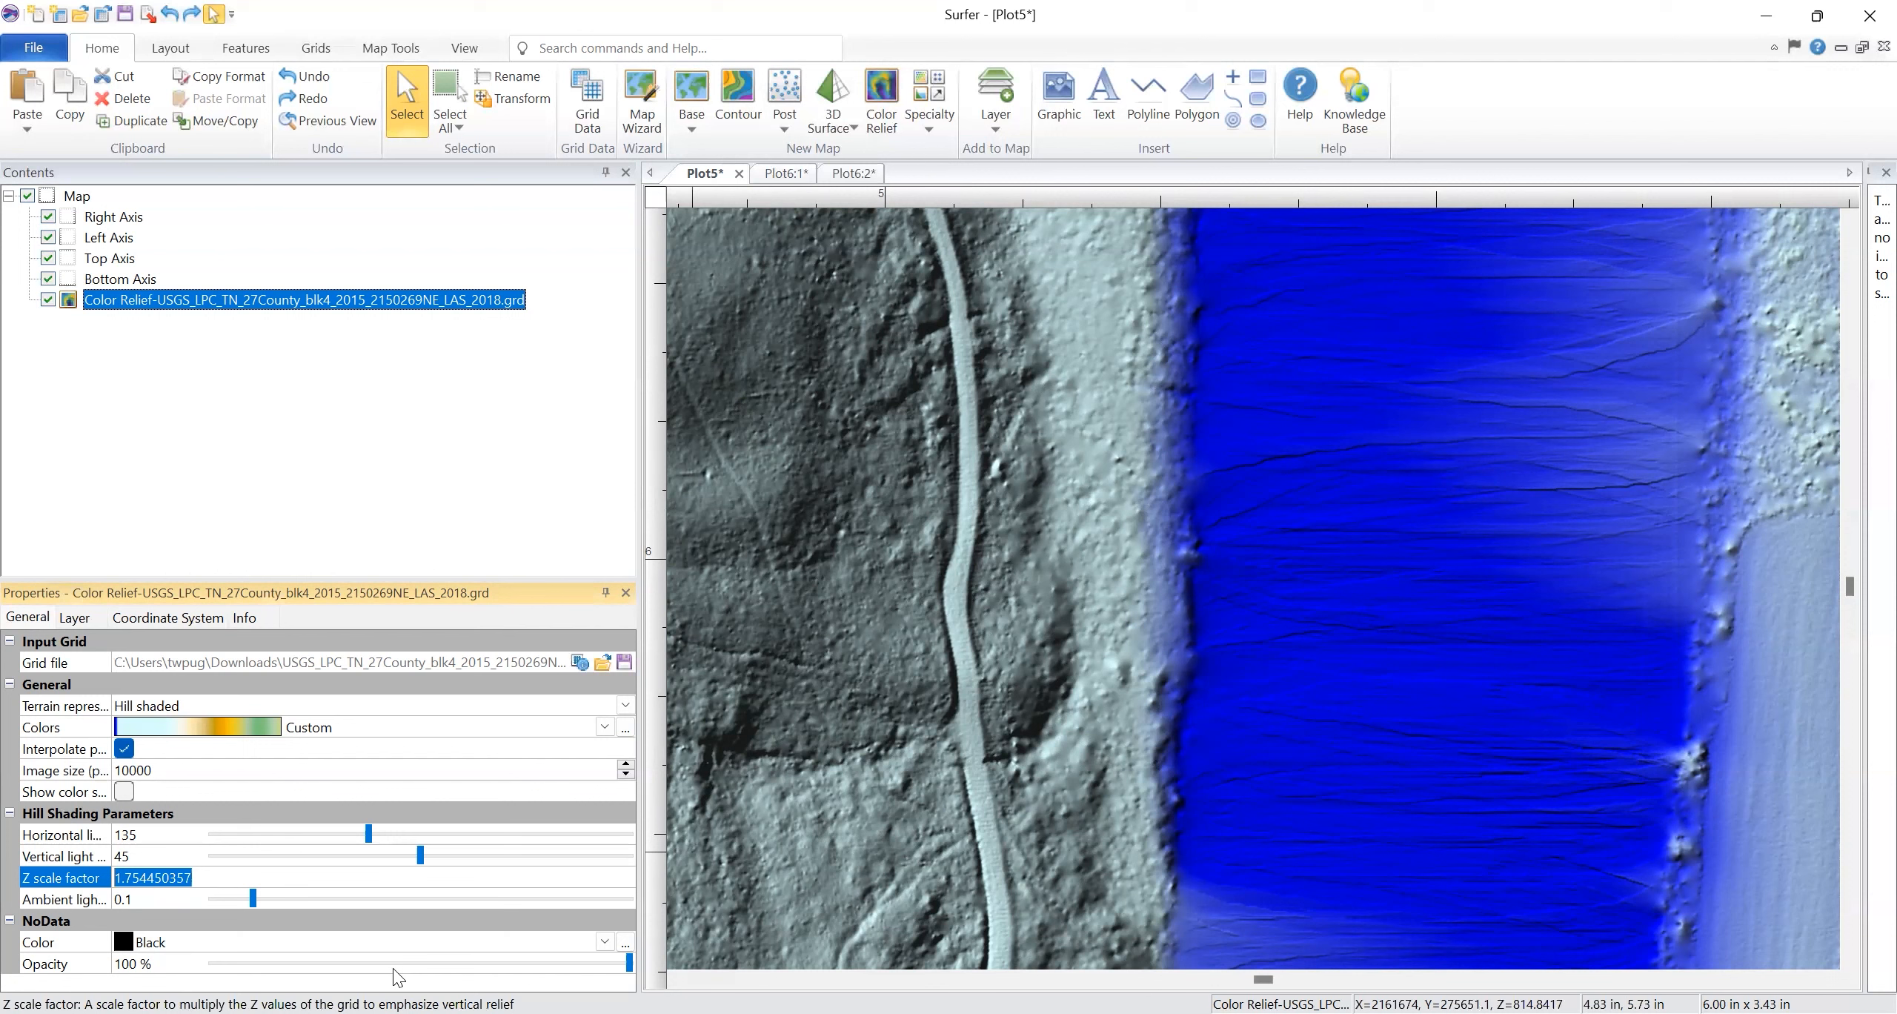
type("1")
key("Return")
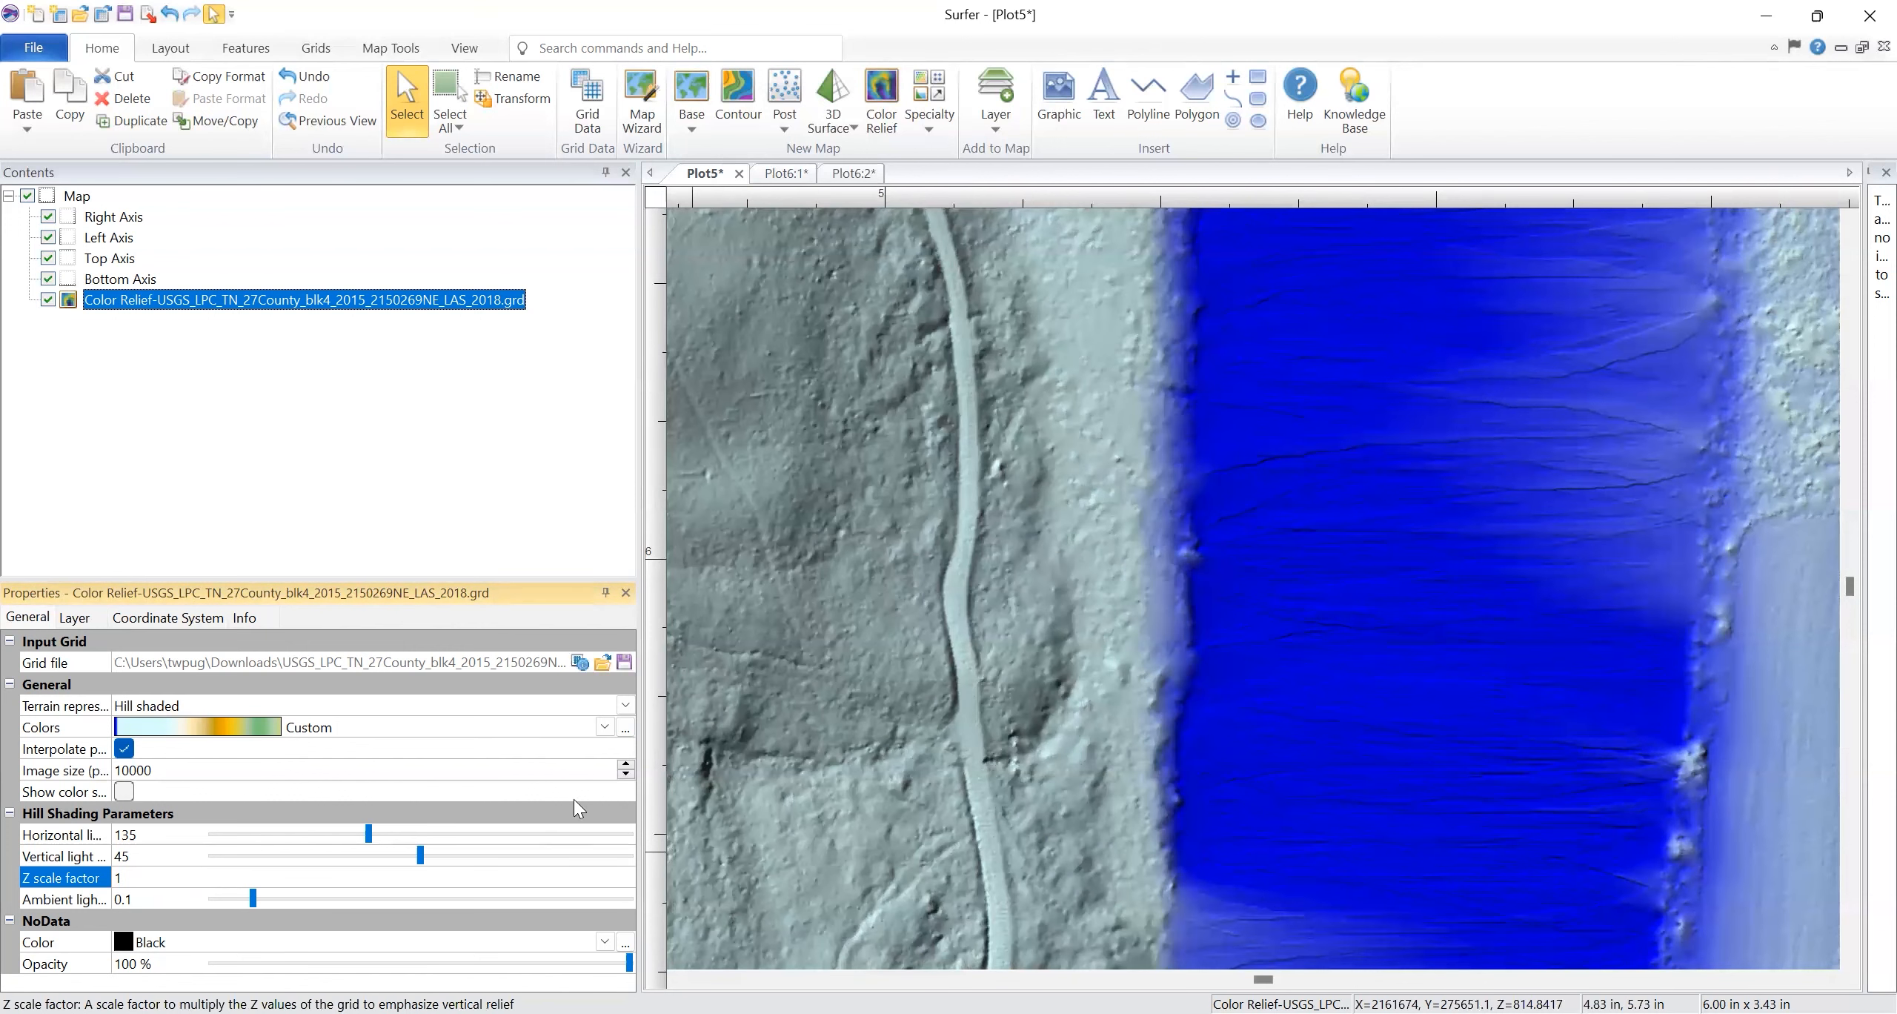
Examine how the flatter shading looks over the river, the fields, the ridge and the boulder slope
scroll(850, 643, "down", 2)
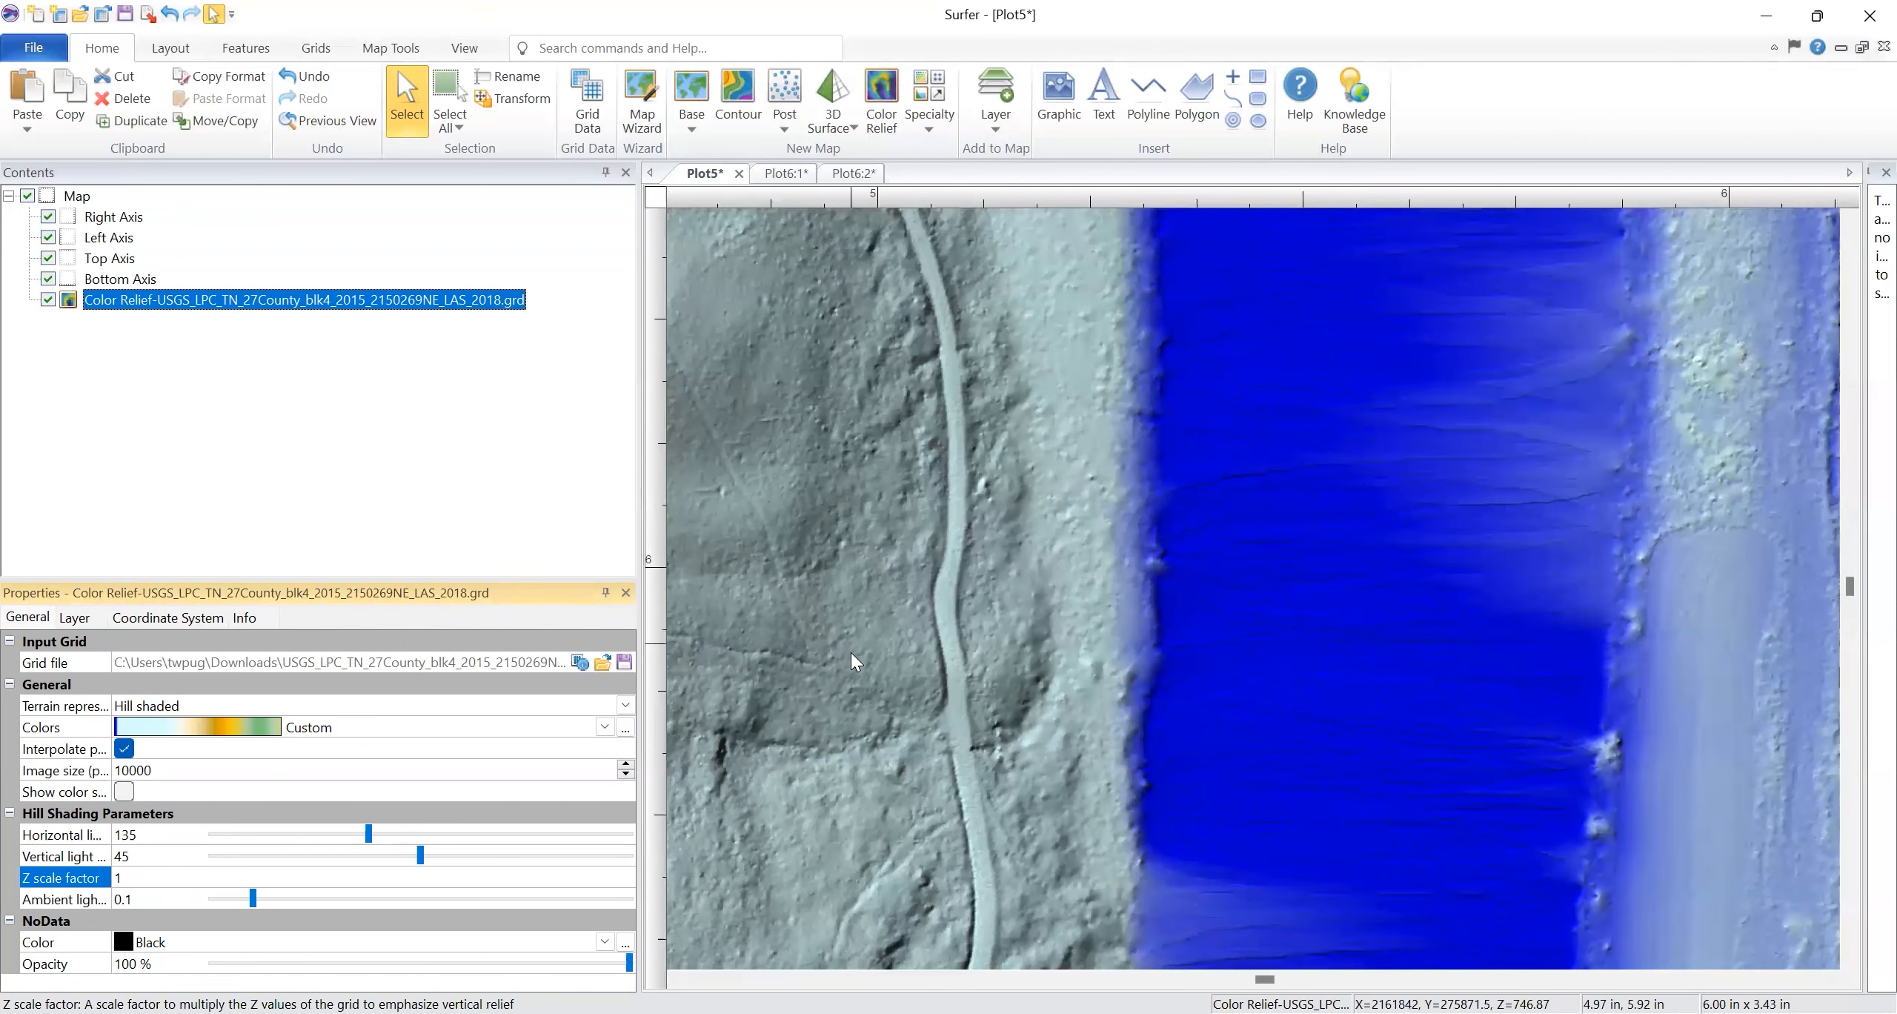
scroll(856, 697, "down", 2)
scroll(849, 747, "down", 2)
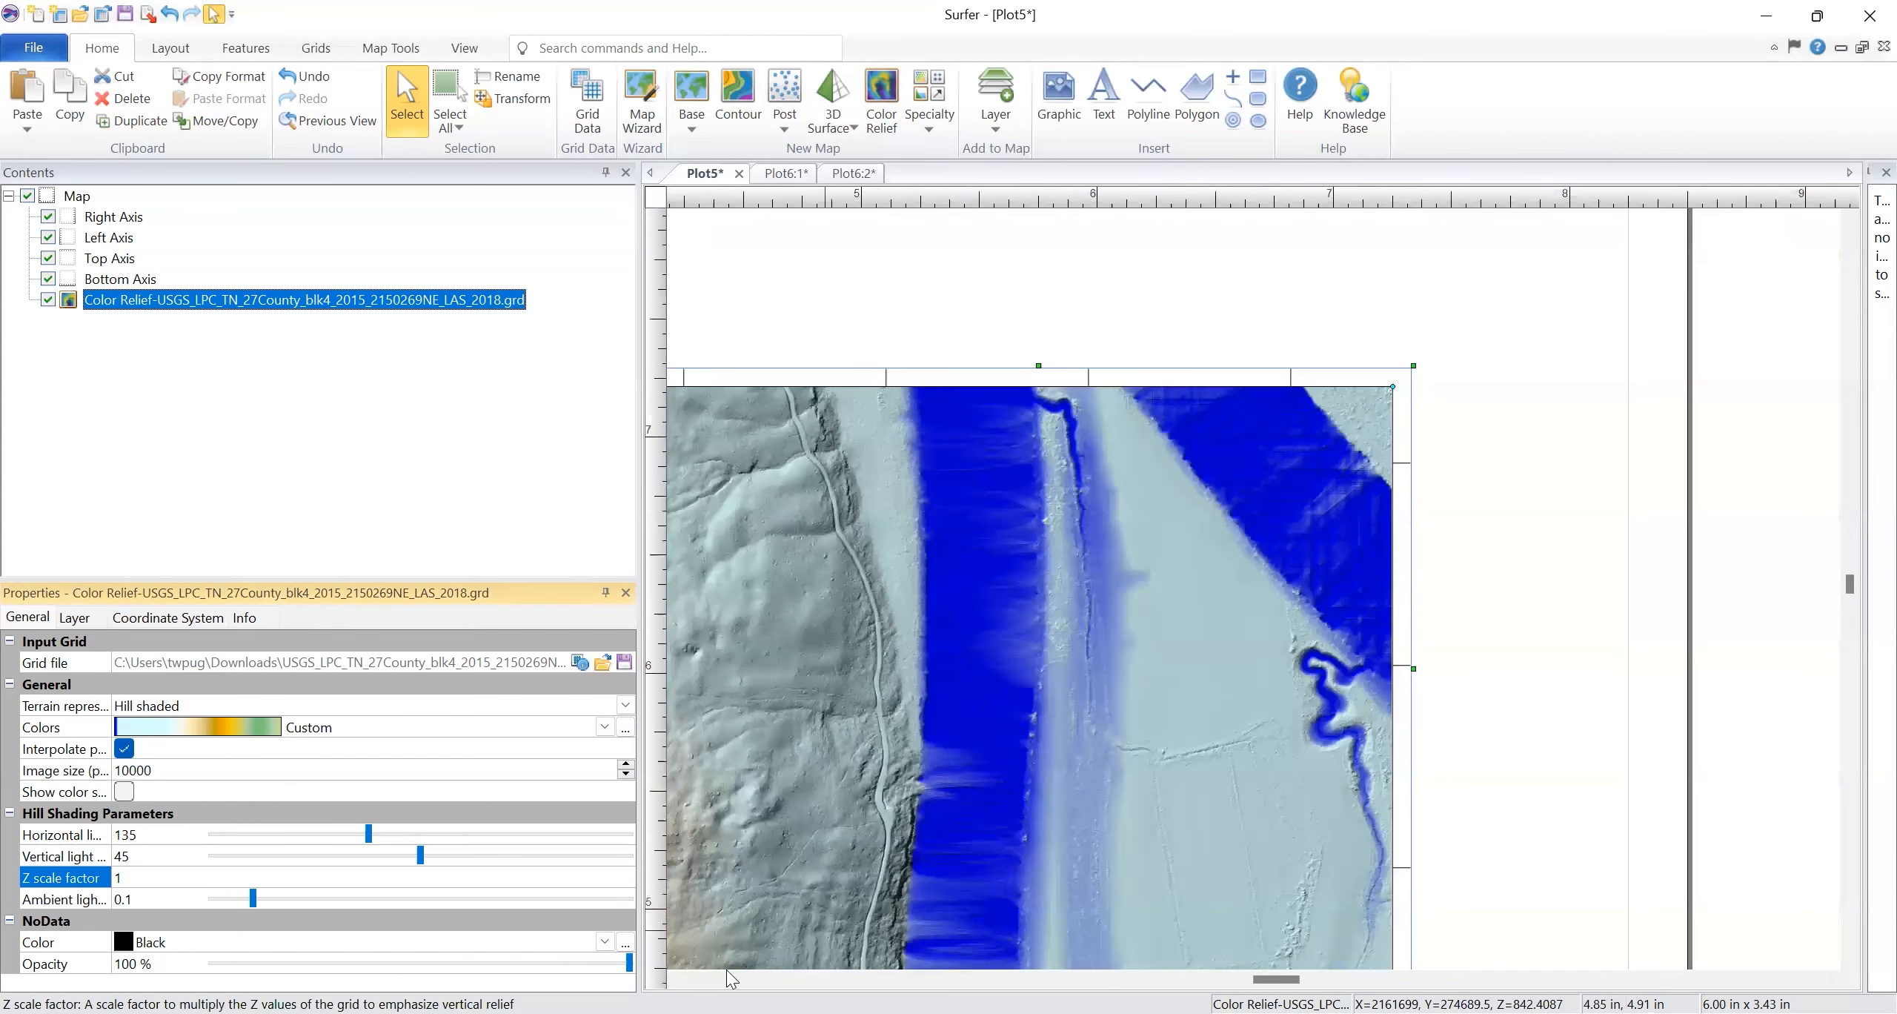
scroll(1033, 882, "down", 3)
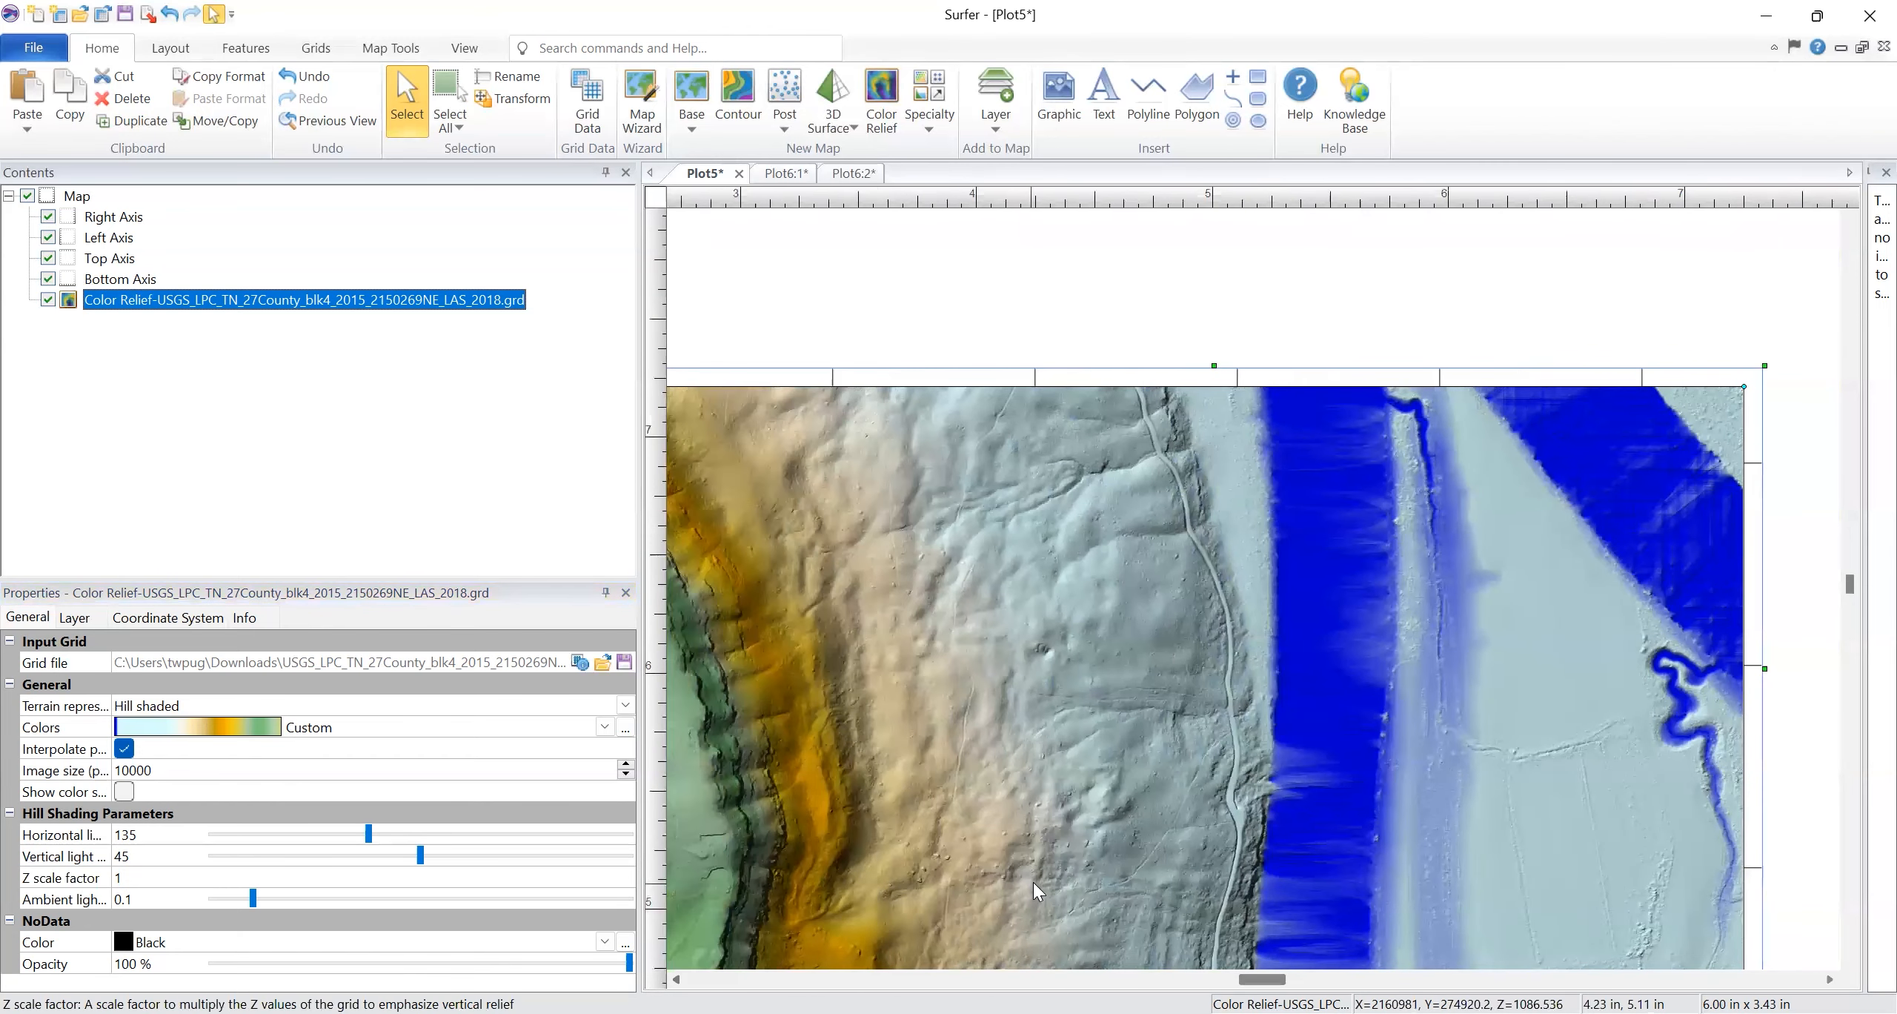
left_click(1851, 961)
left_click(1850, 961)
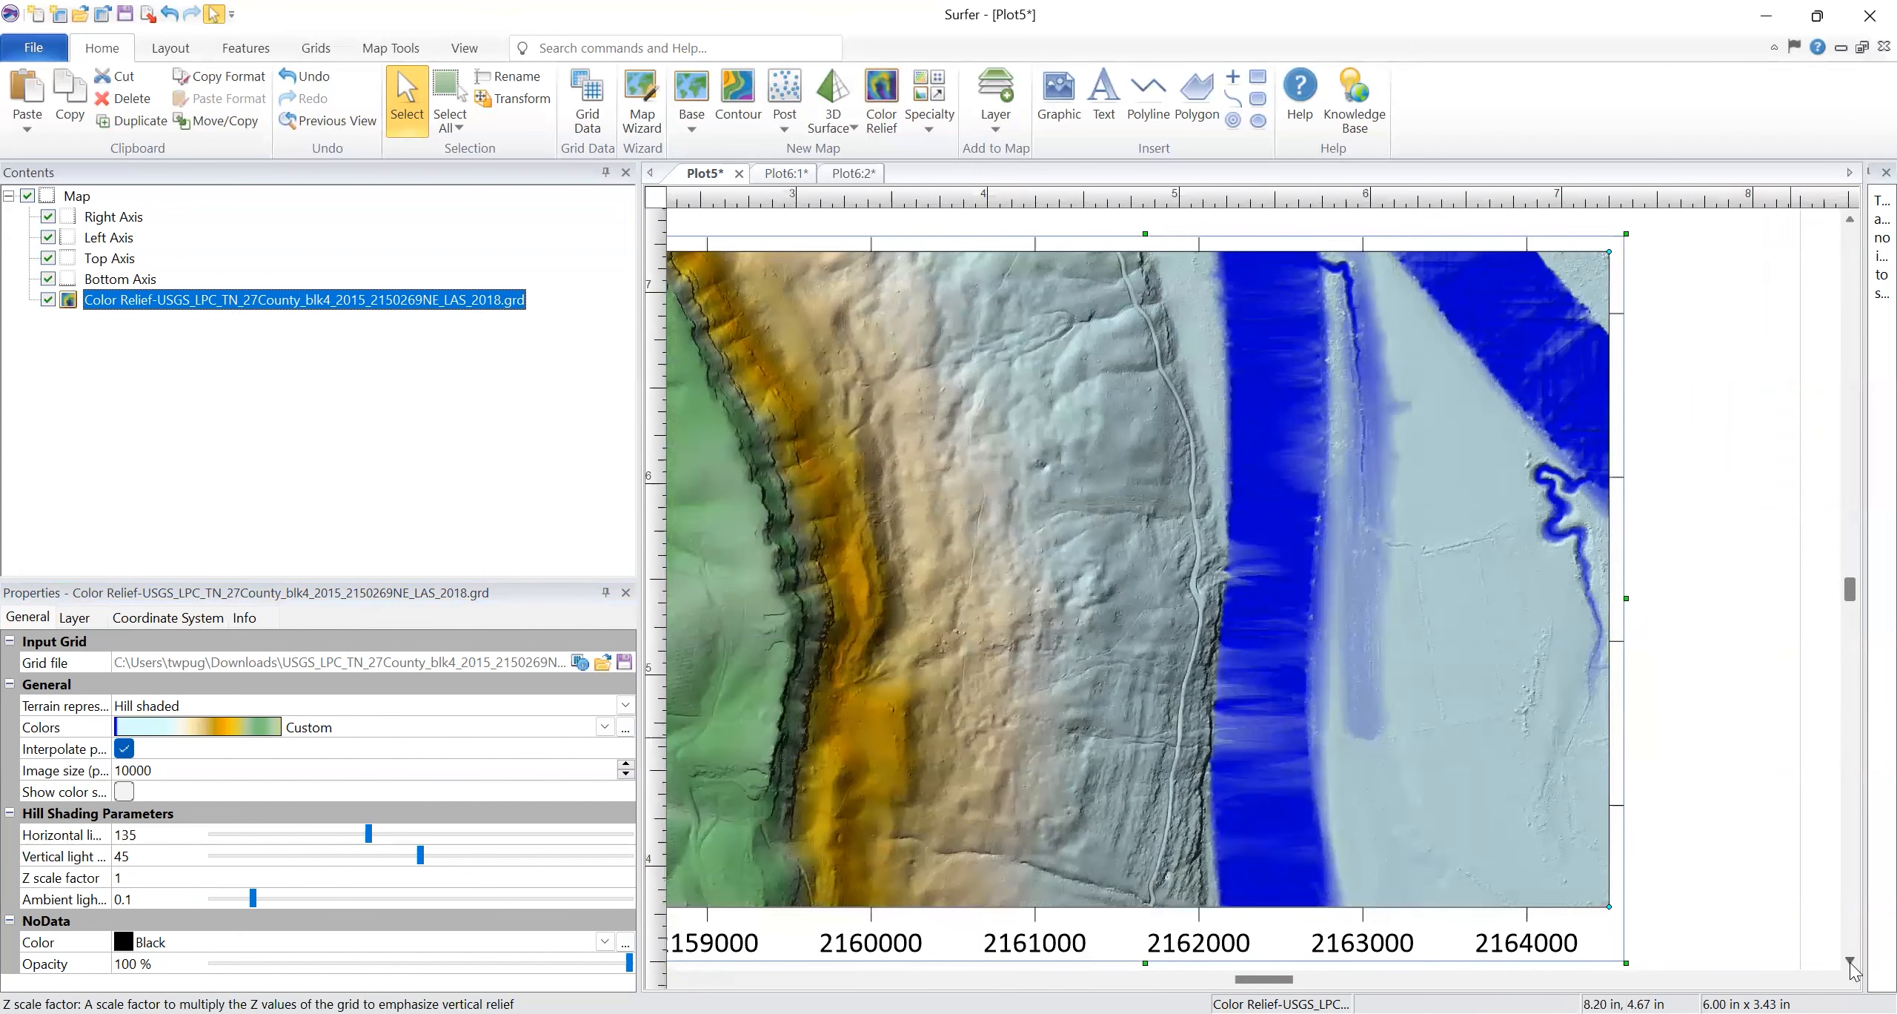
left_click(1851, 961)
scroll(1043, 348, "up", 1)
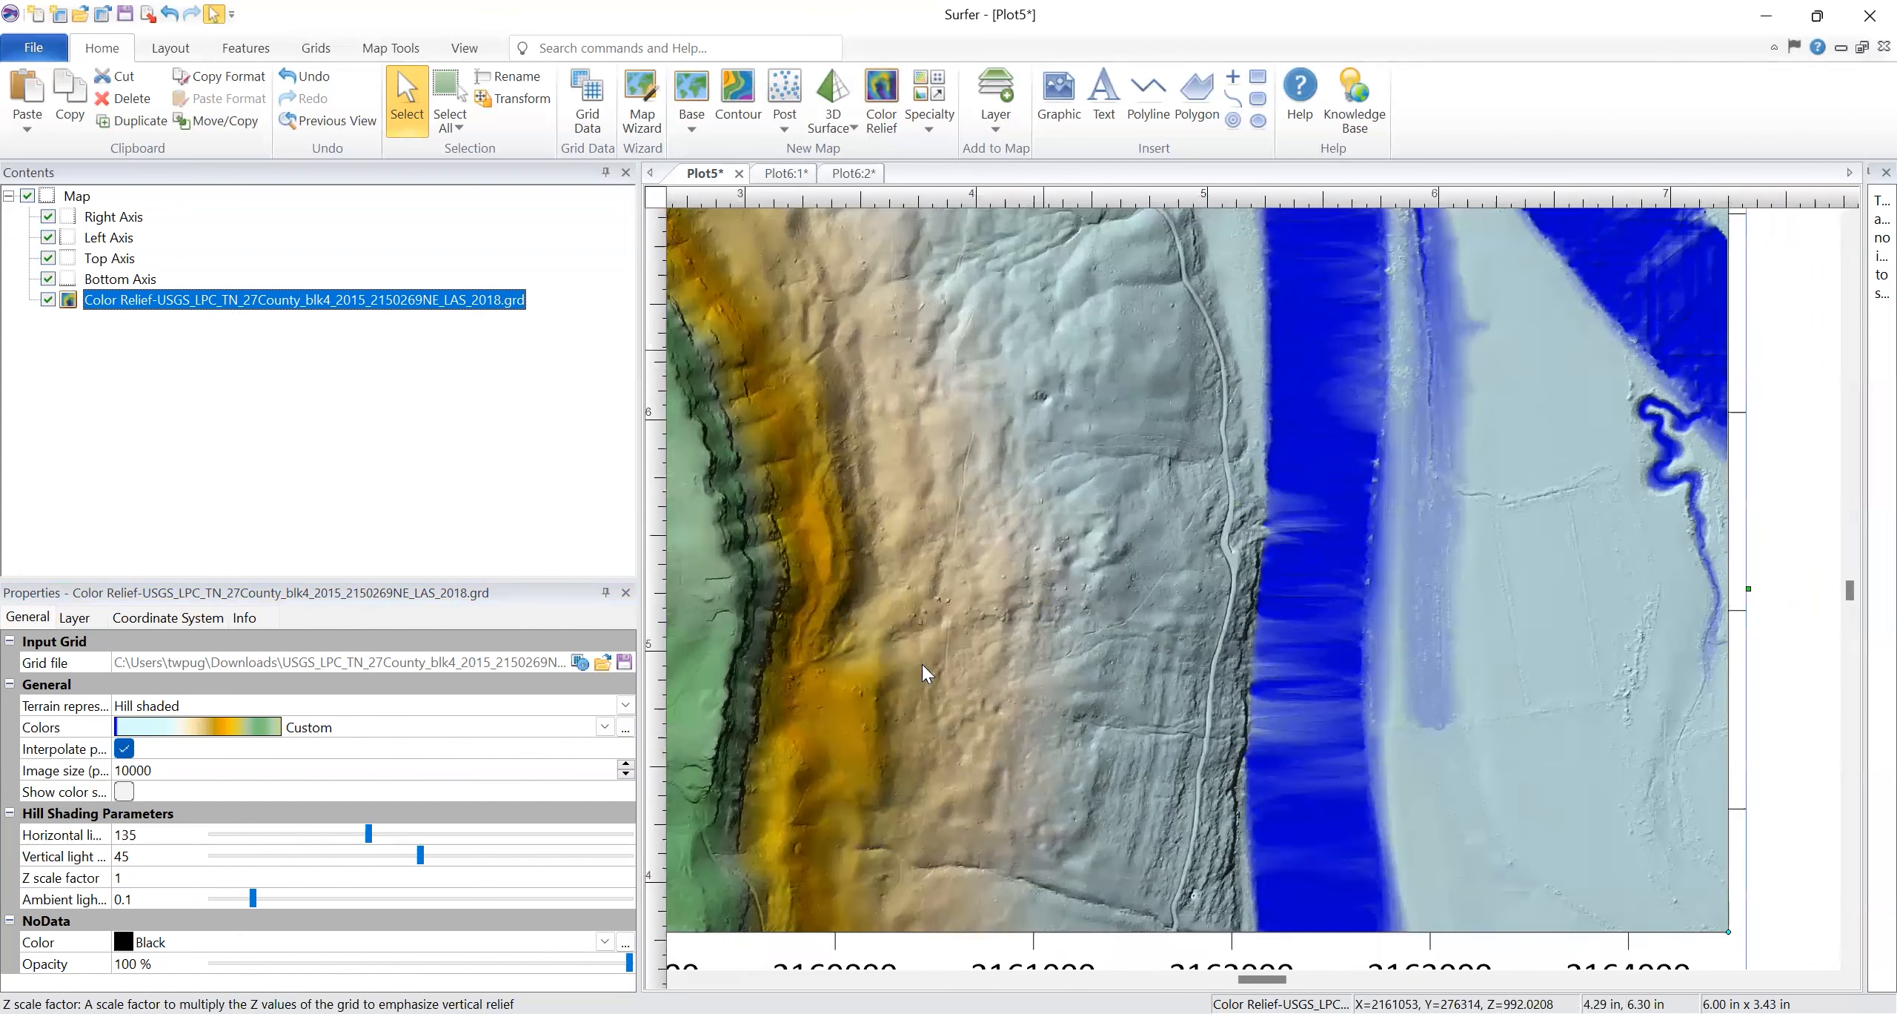
scroll(870, 637, "up", 1)
scroll(870, 637, "up", 1)
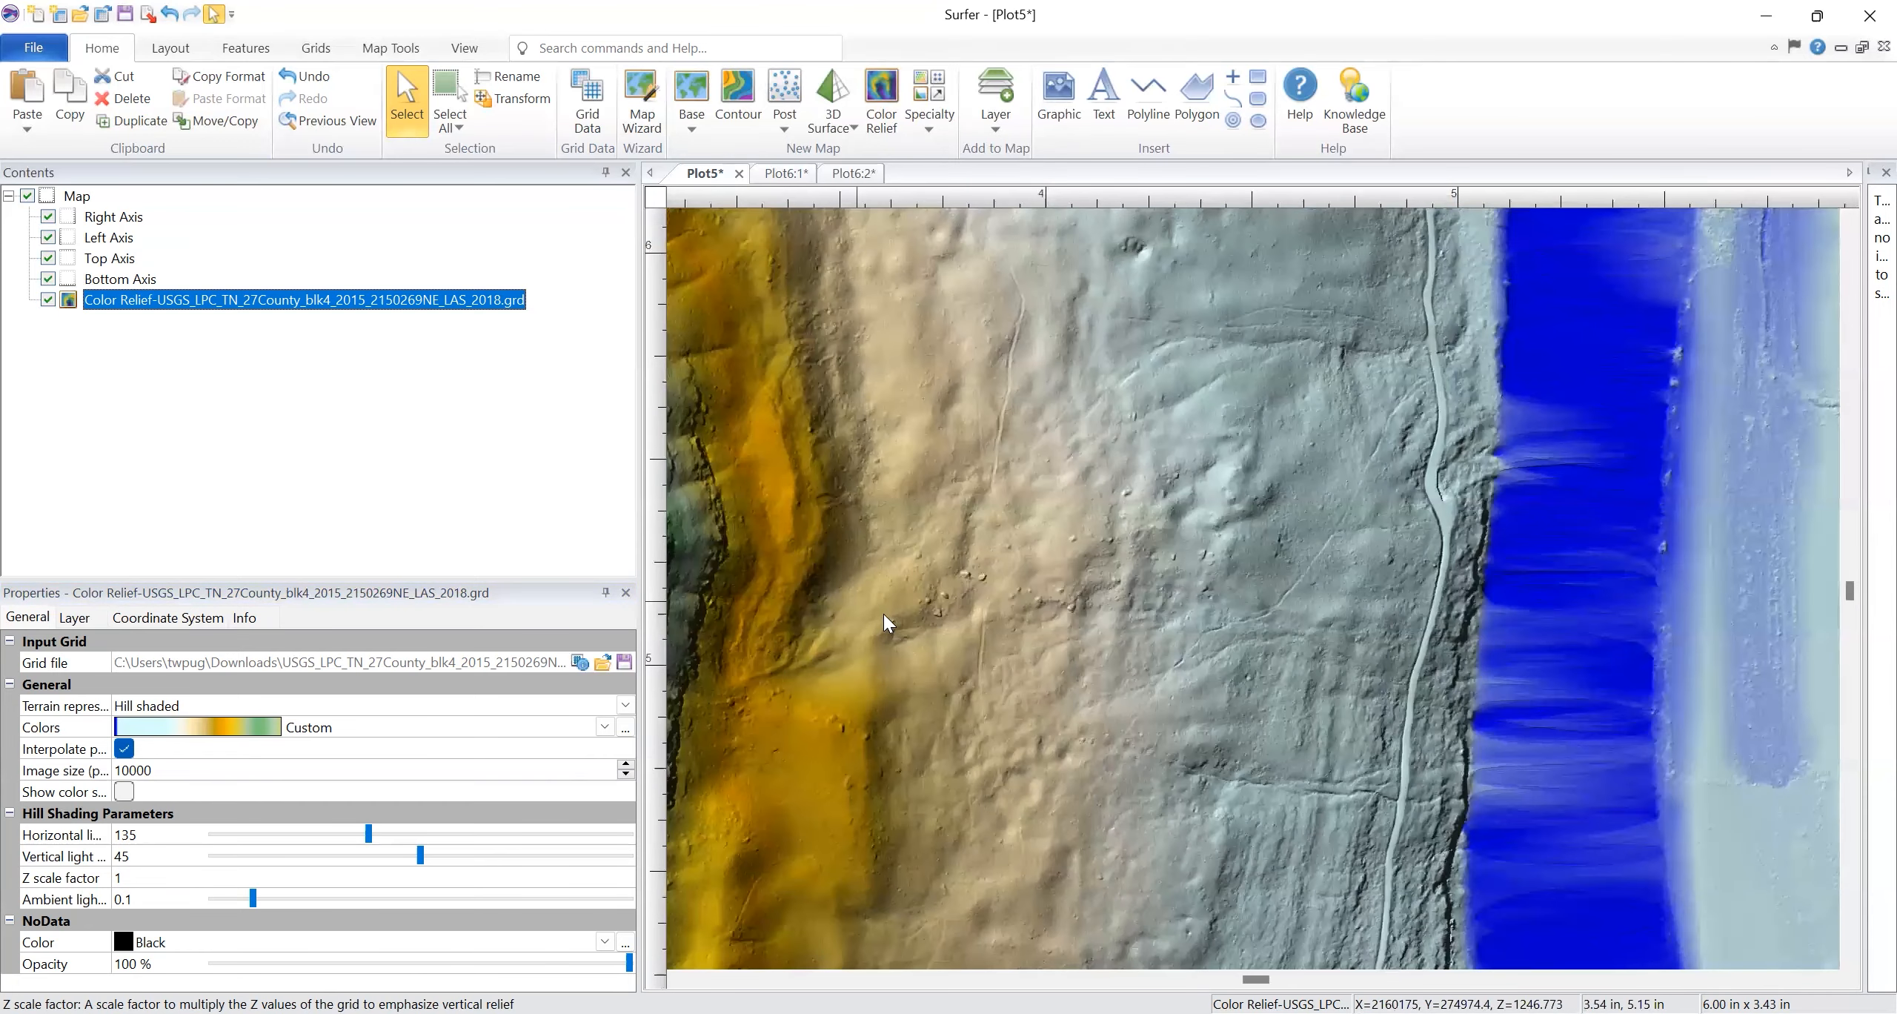
scroll(1007, 553, "up", 2)
scroll(1159, 499, "up", 1)
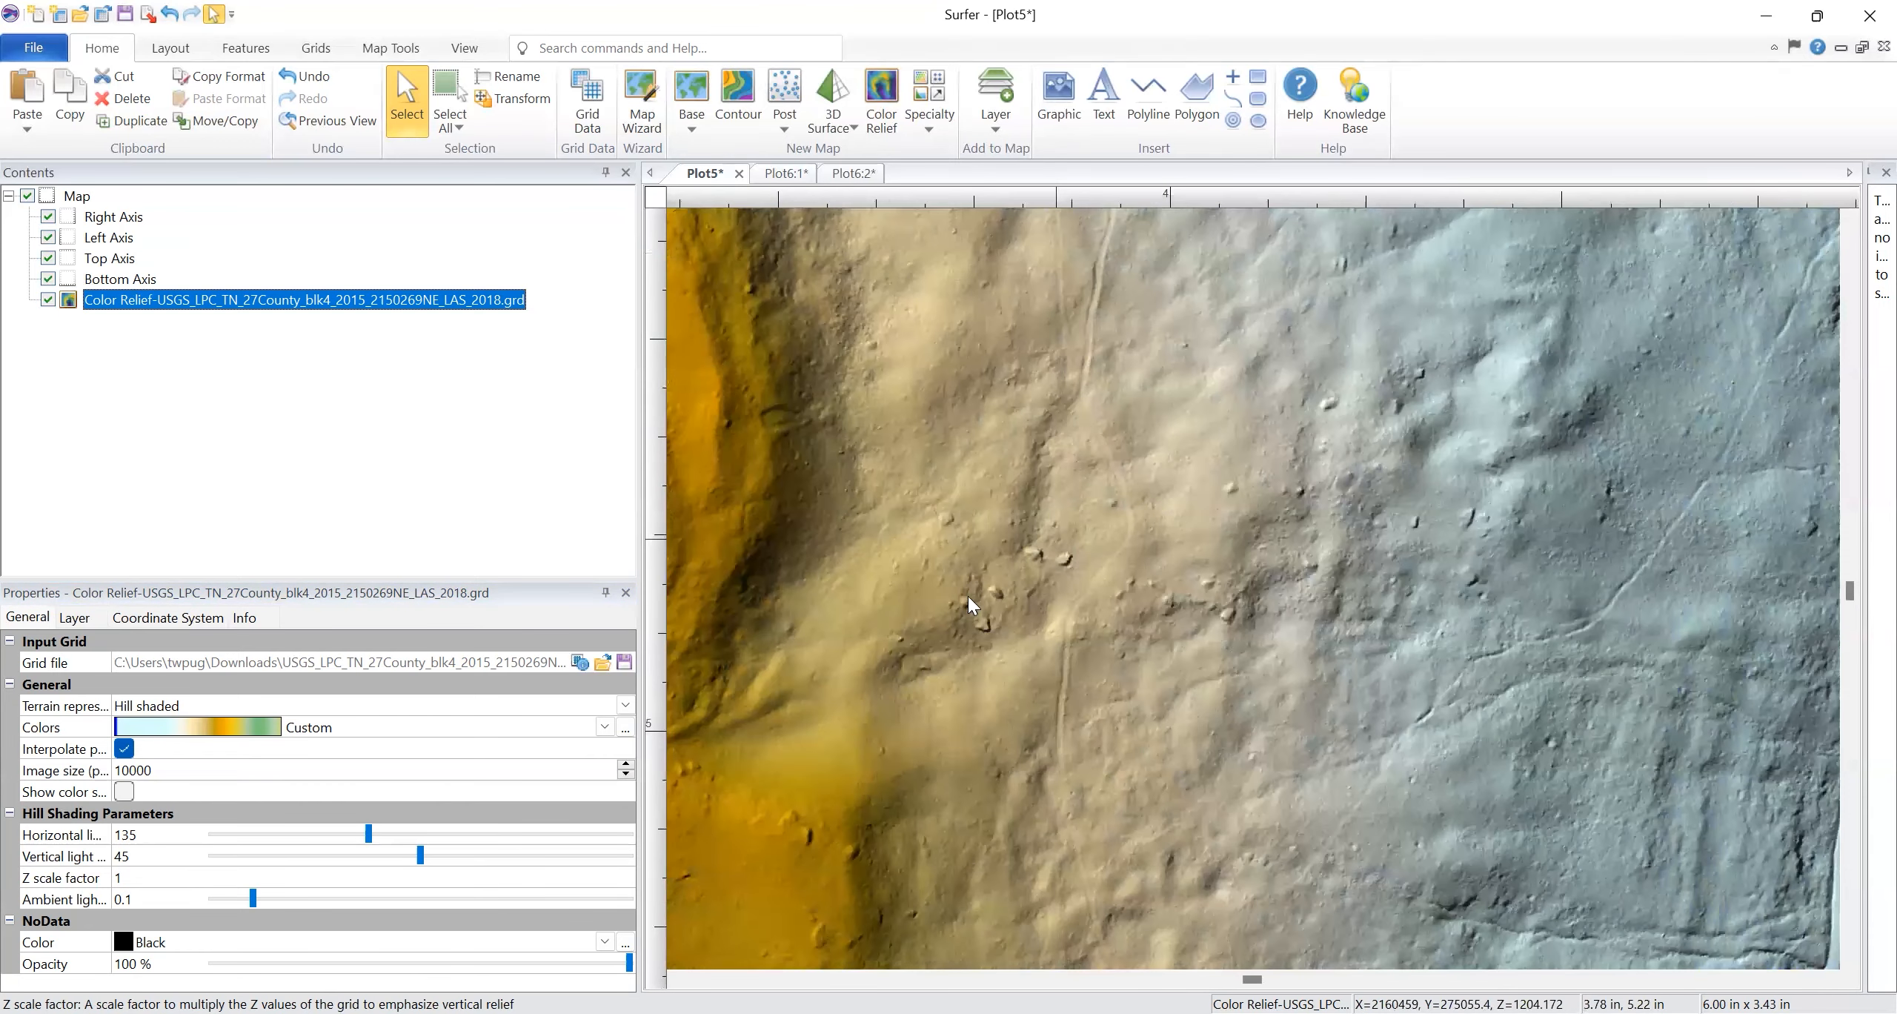
Restore the Z scale factor to 1.754450357 and keep the vertical light angle at 45 degrees
left_click(212, 877)
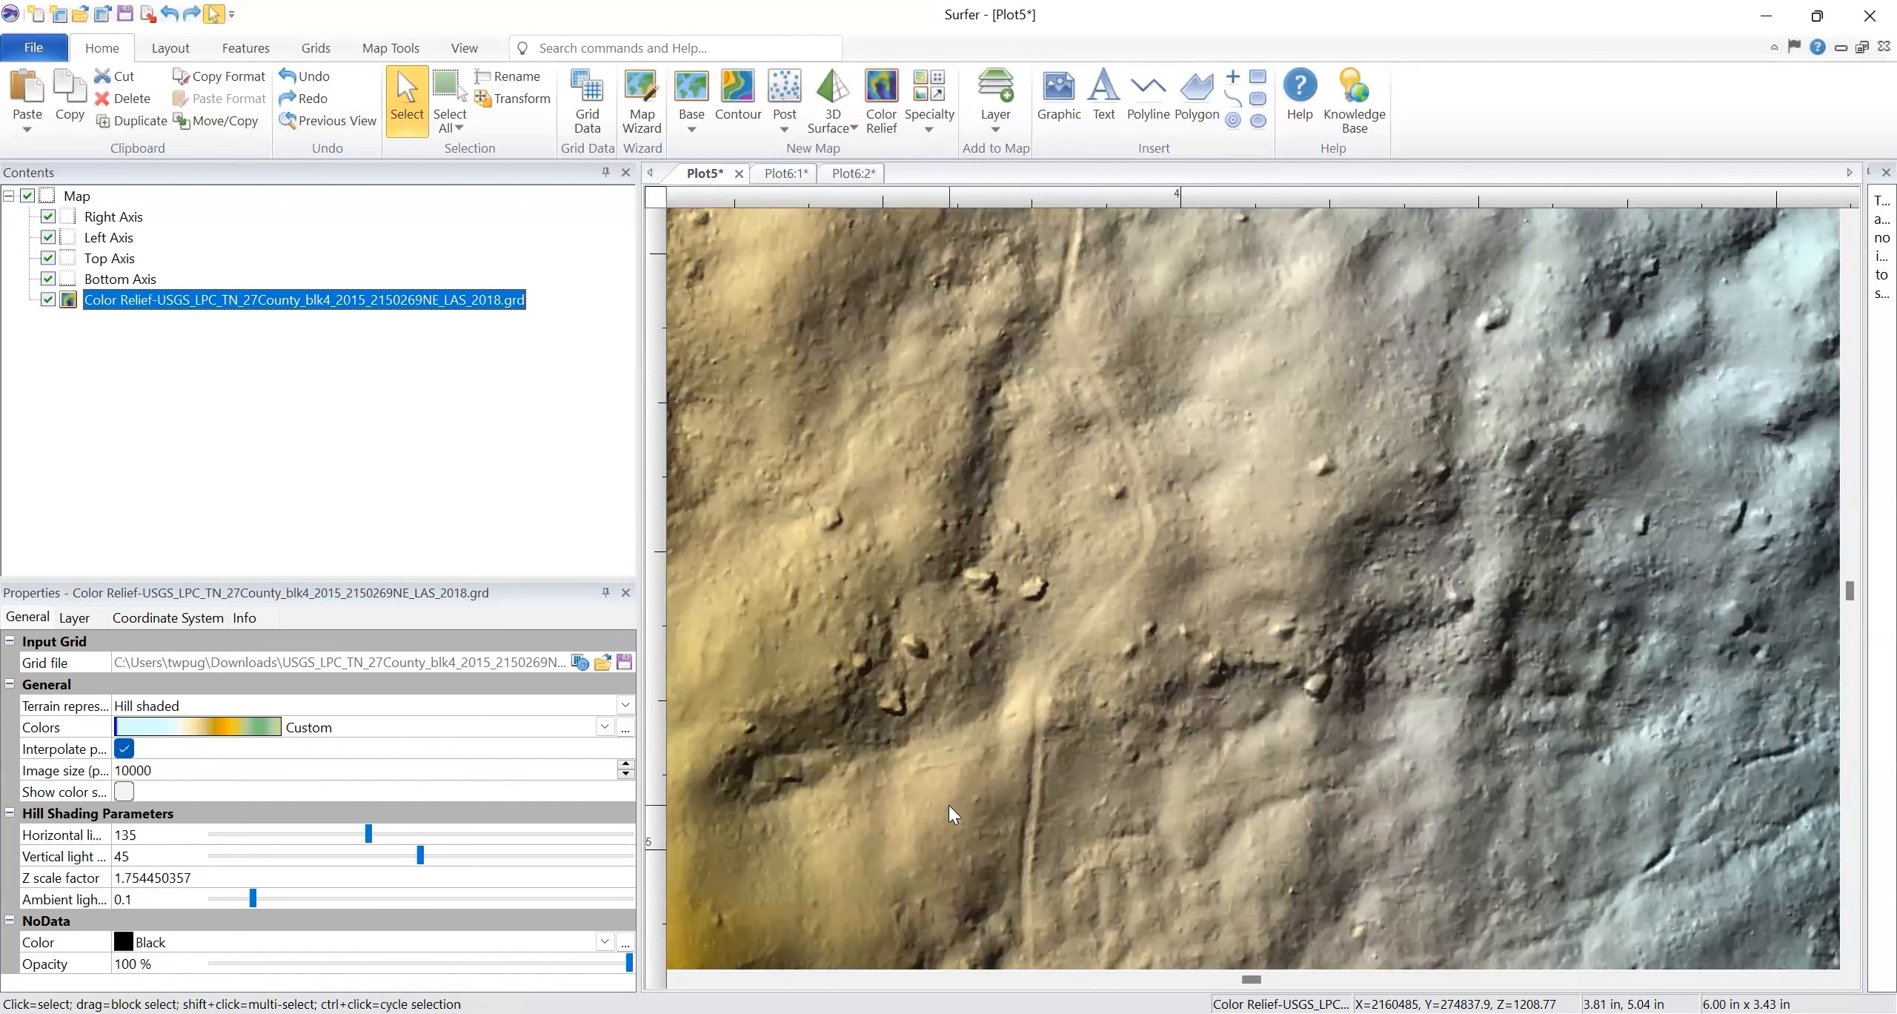
left_click(136, 855)
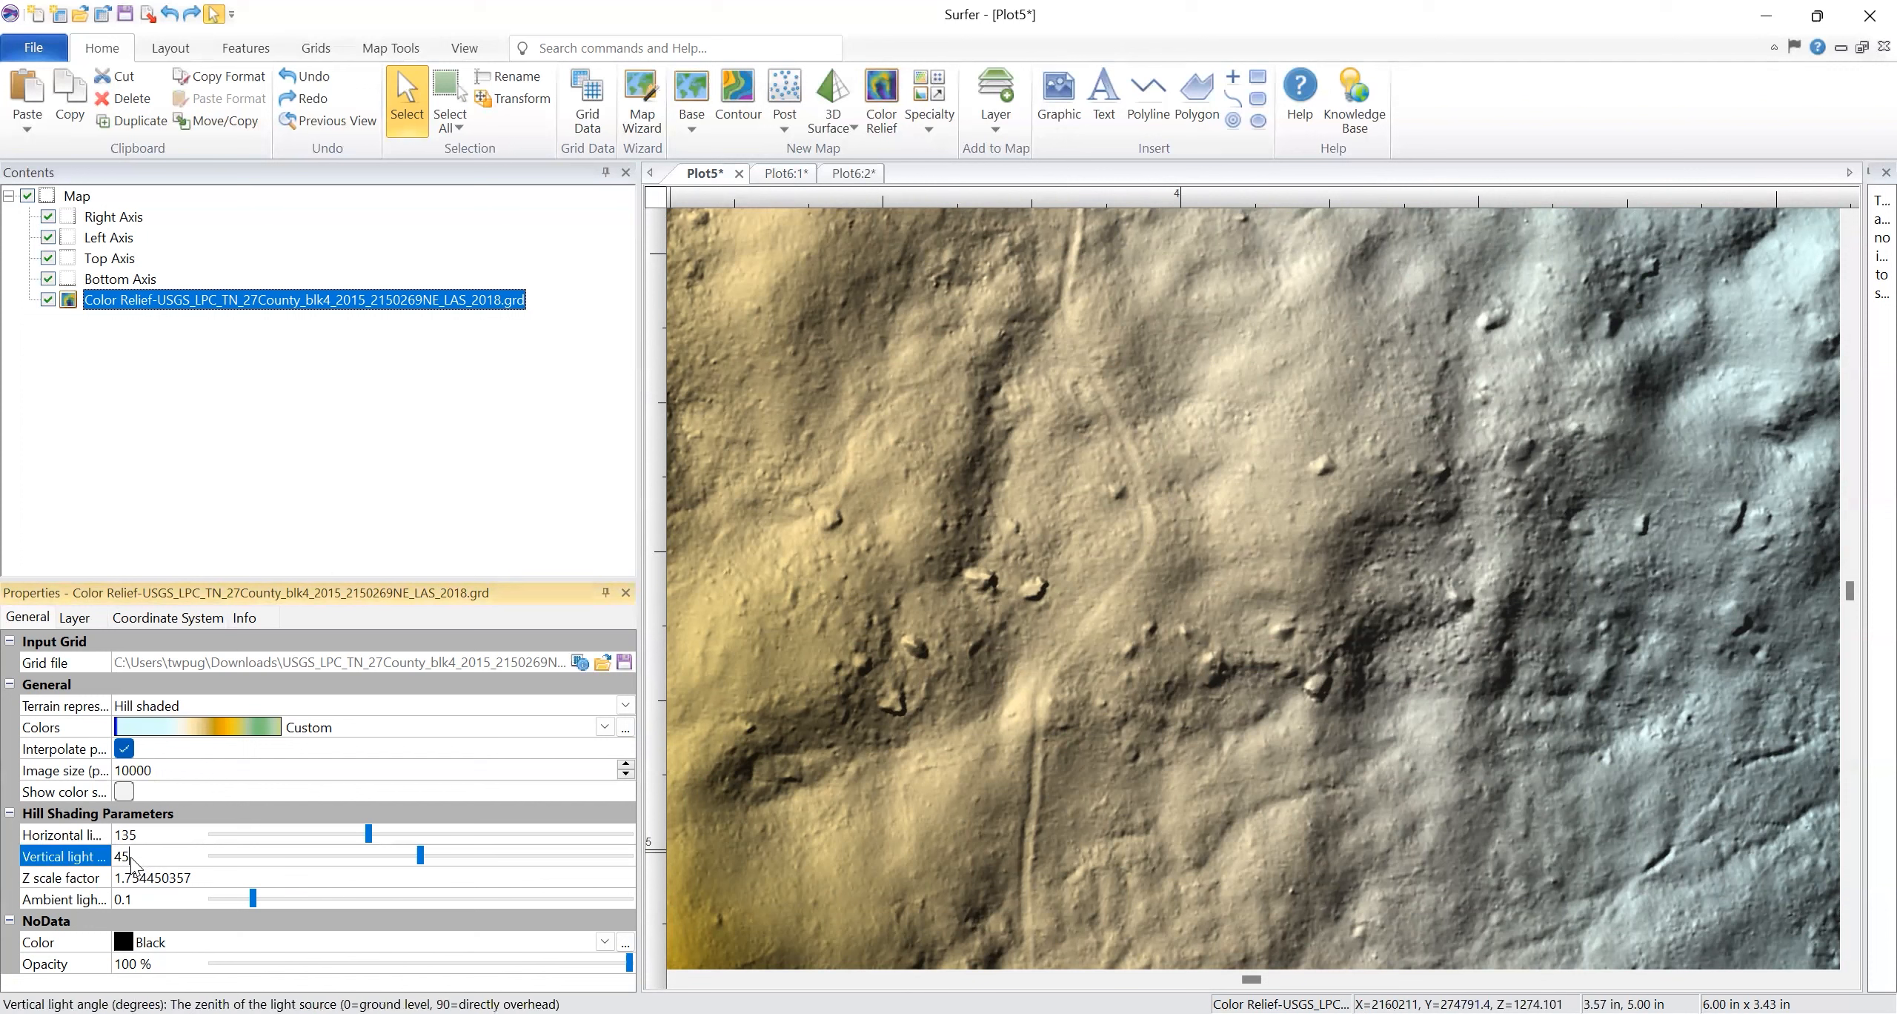
left_click(140, 861)
key("Up")
key("Down")
Open a 3D view of the color relief map
scroll(1380, 864, "up", 2)
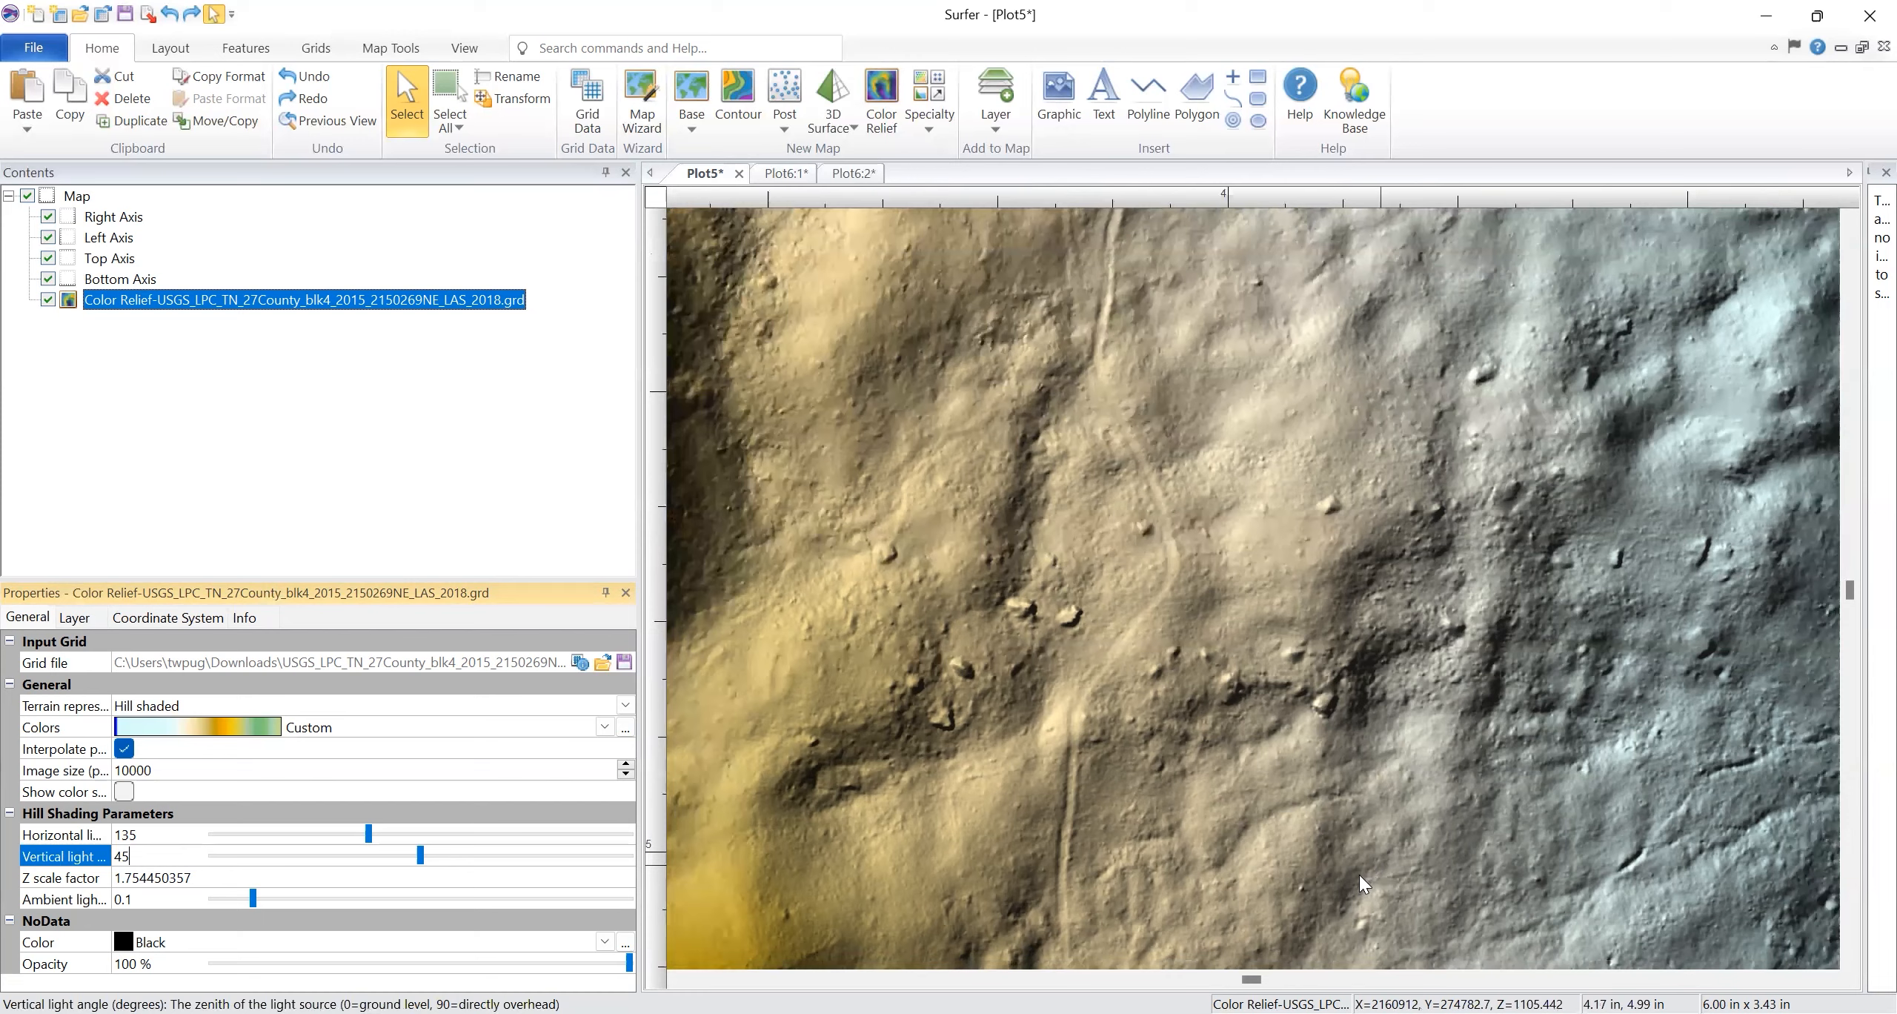
scroll(1509, 853, "down", 2)
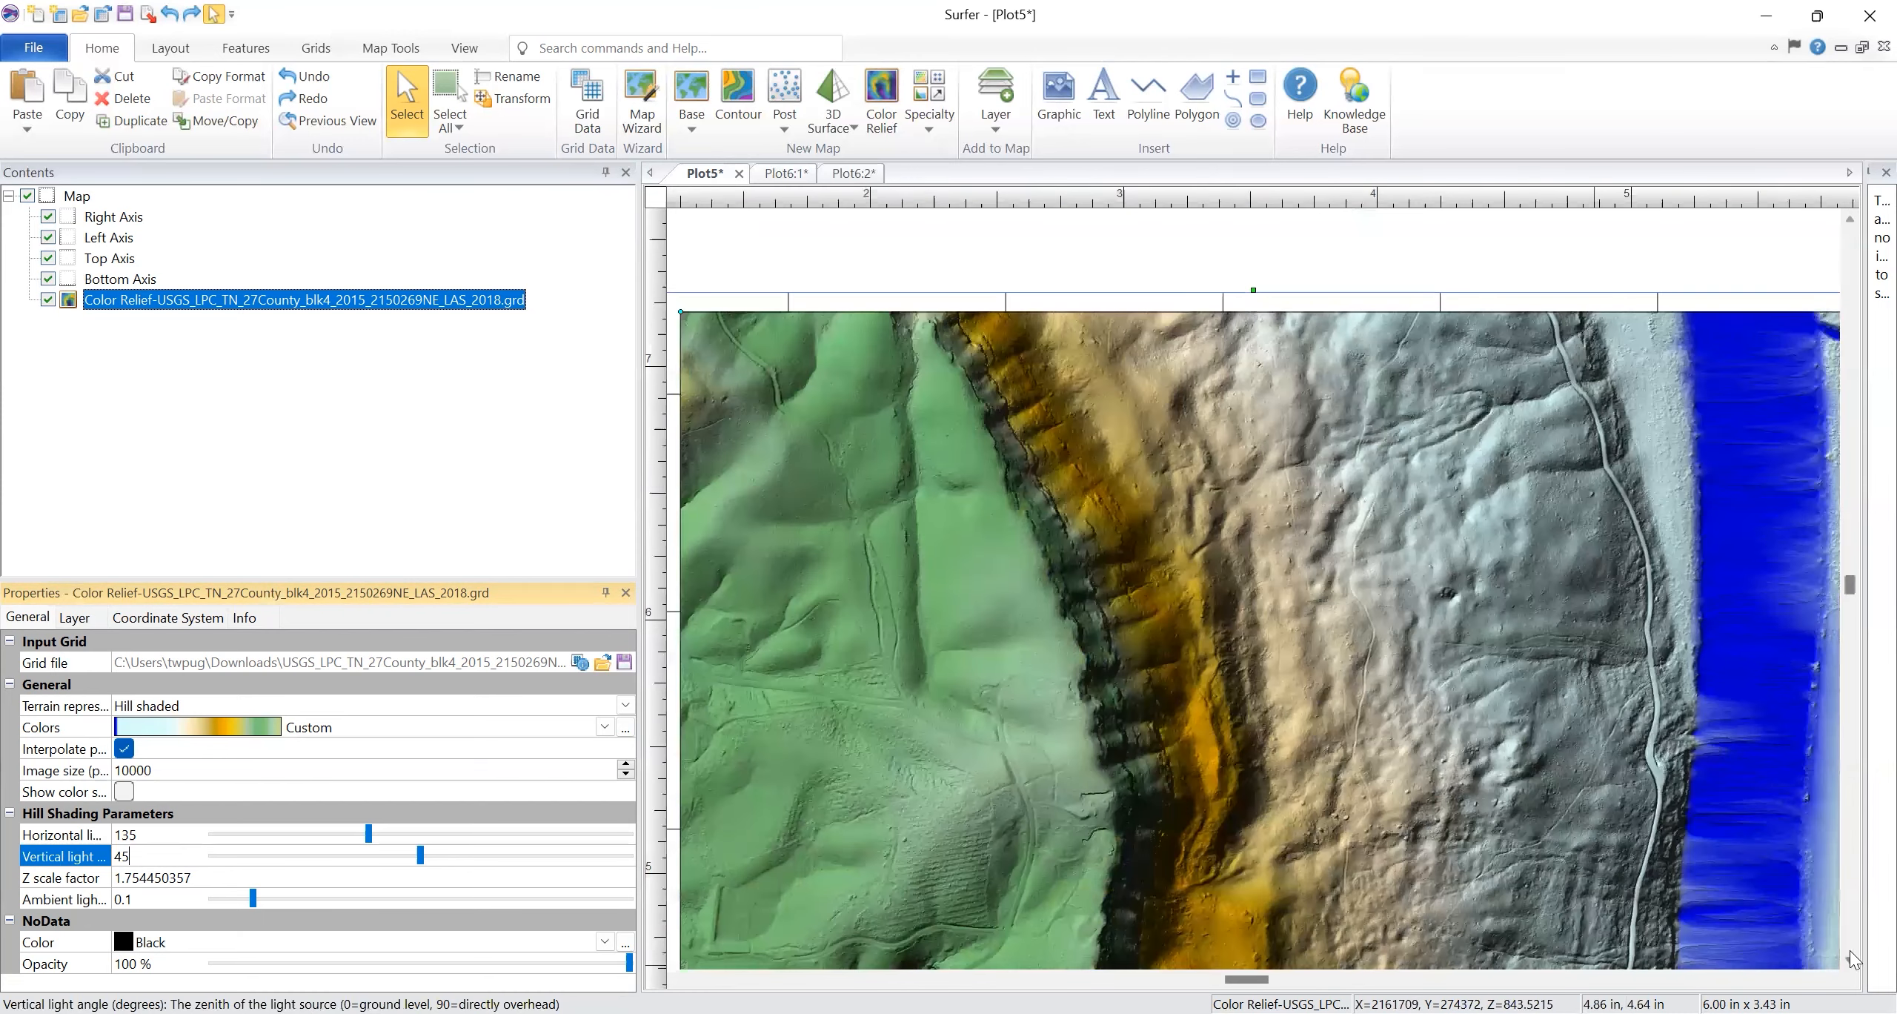
scroll(1853, 966, "down", 1)
left_click(1851, 962)
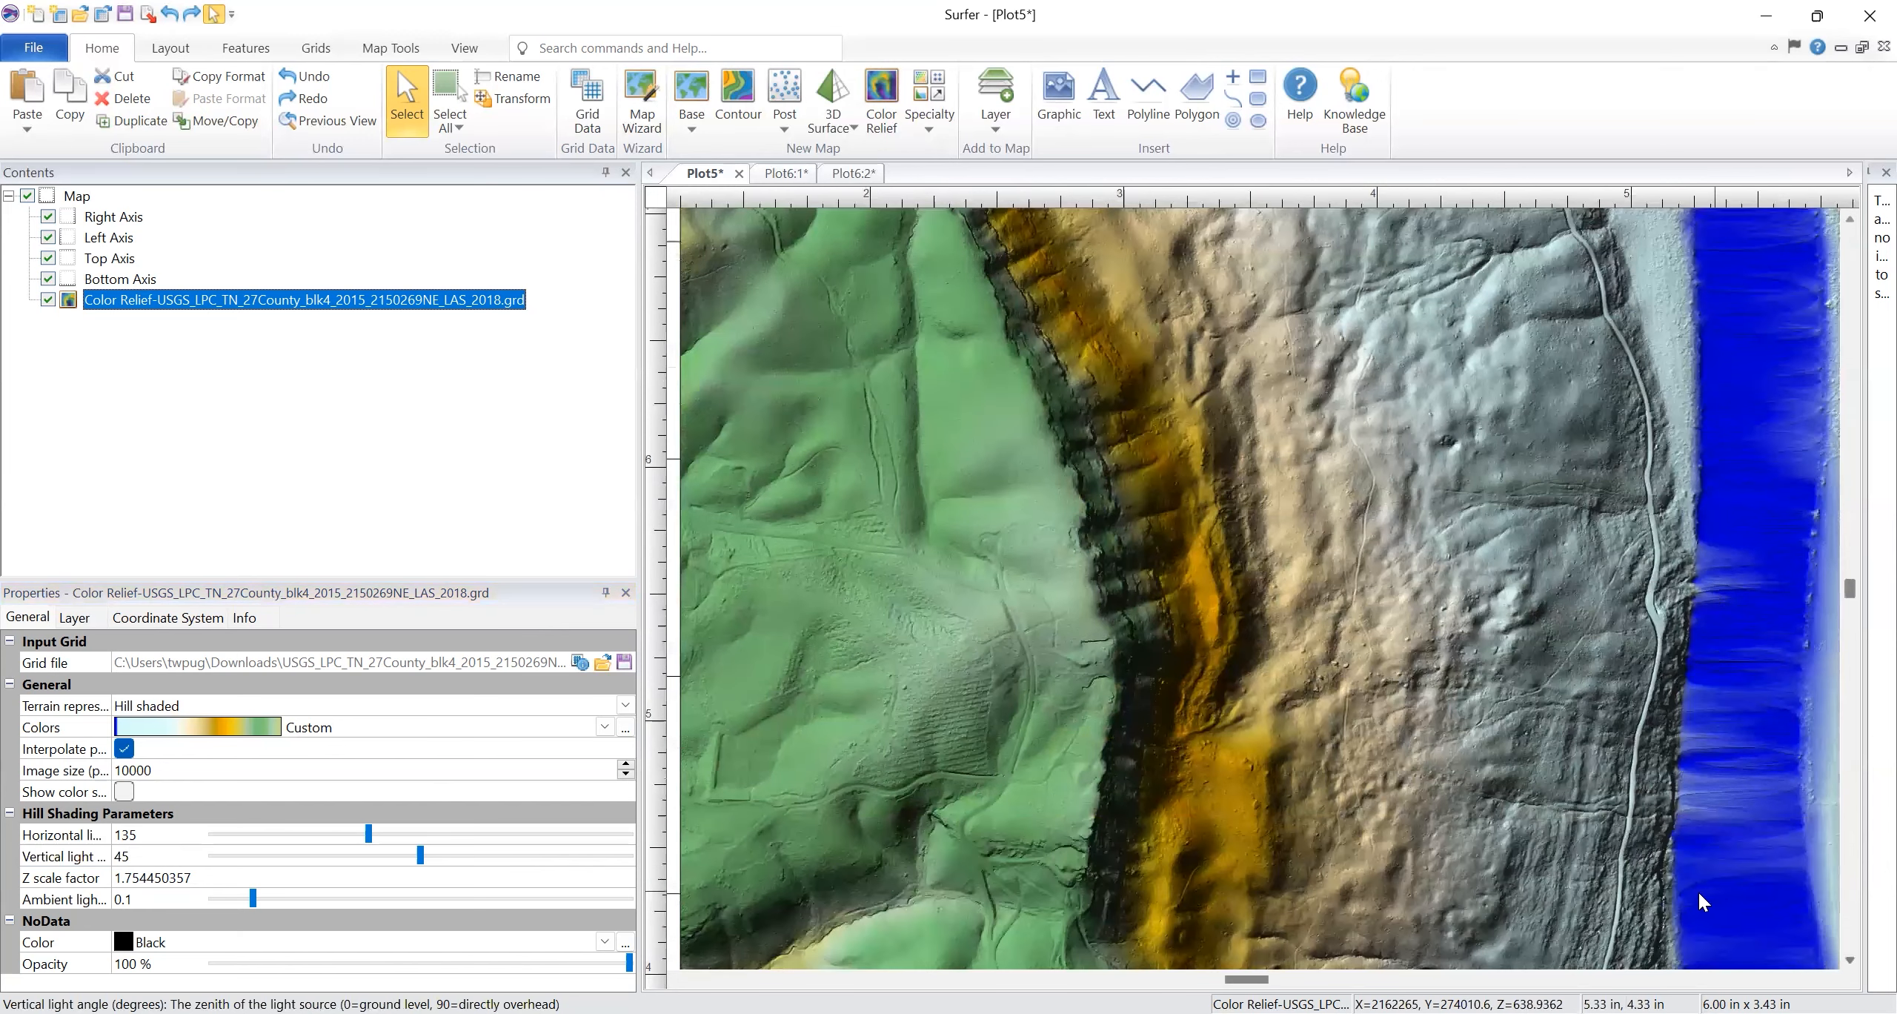
scroll(1833, 967, "down", 1)
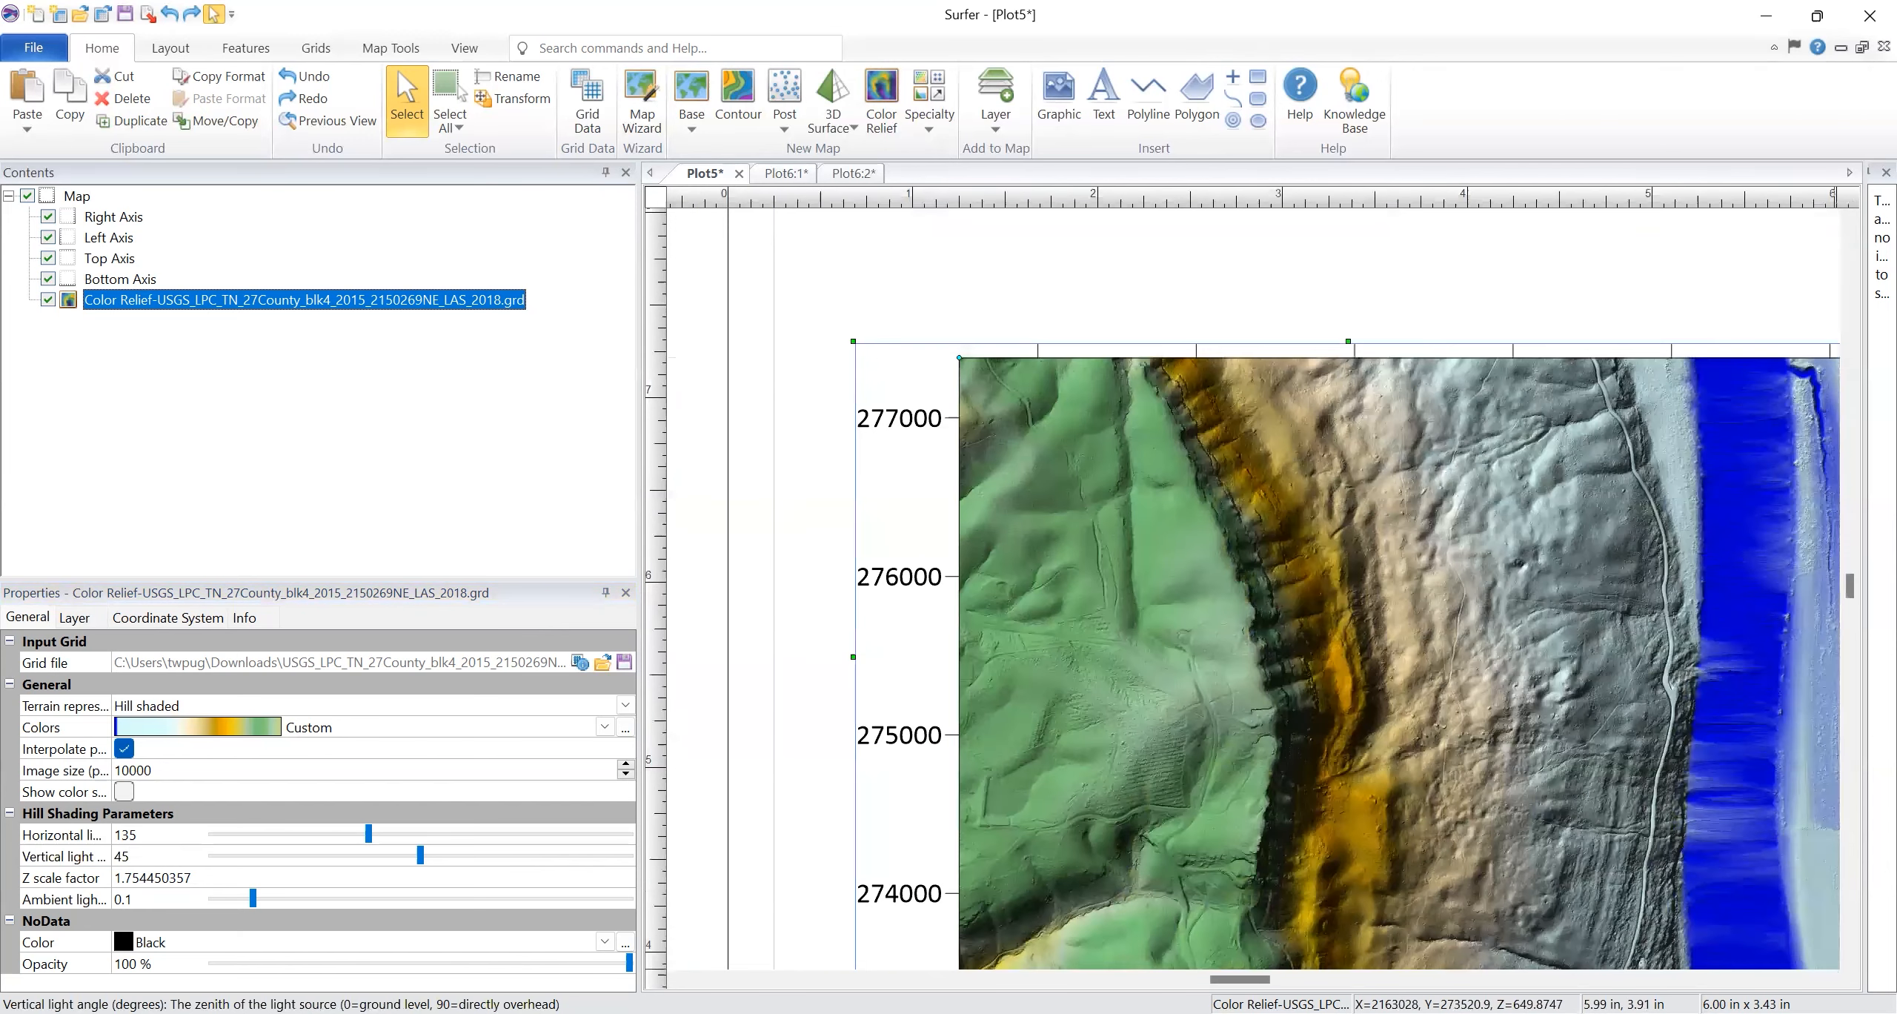
left_click(1852, 965)
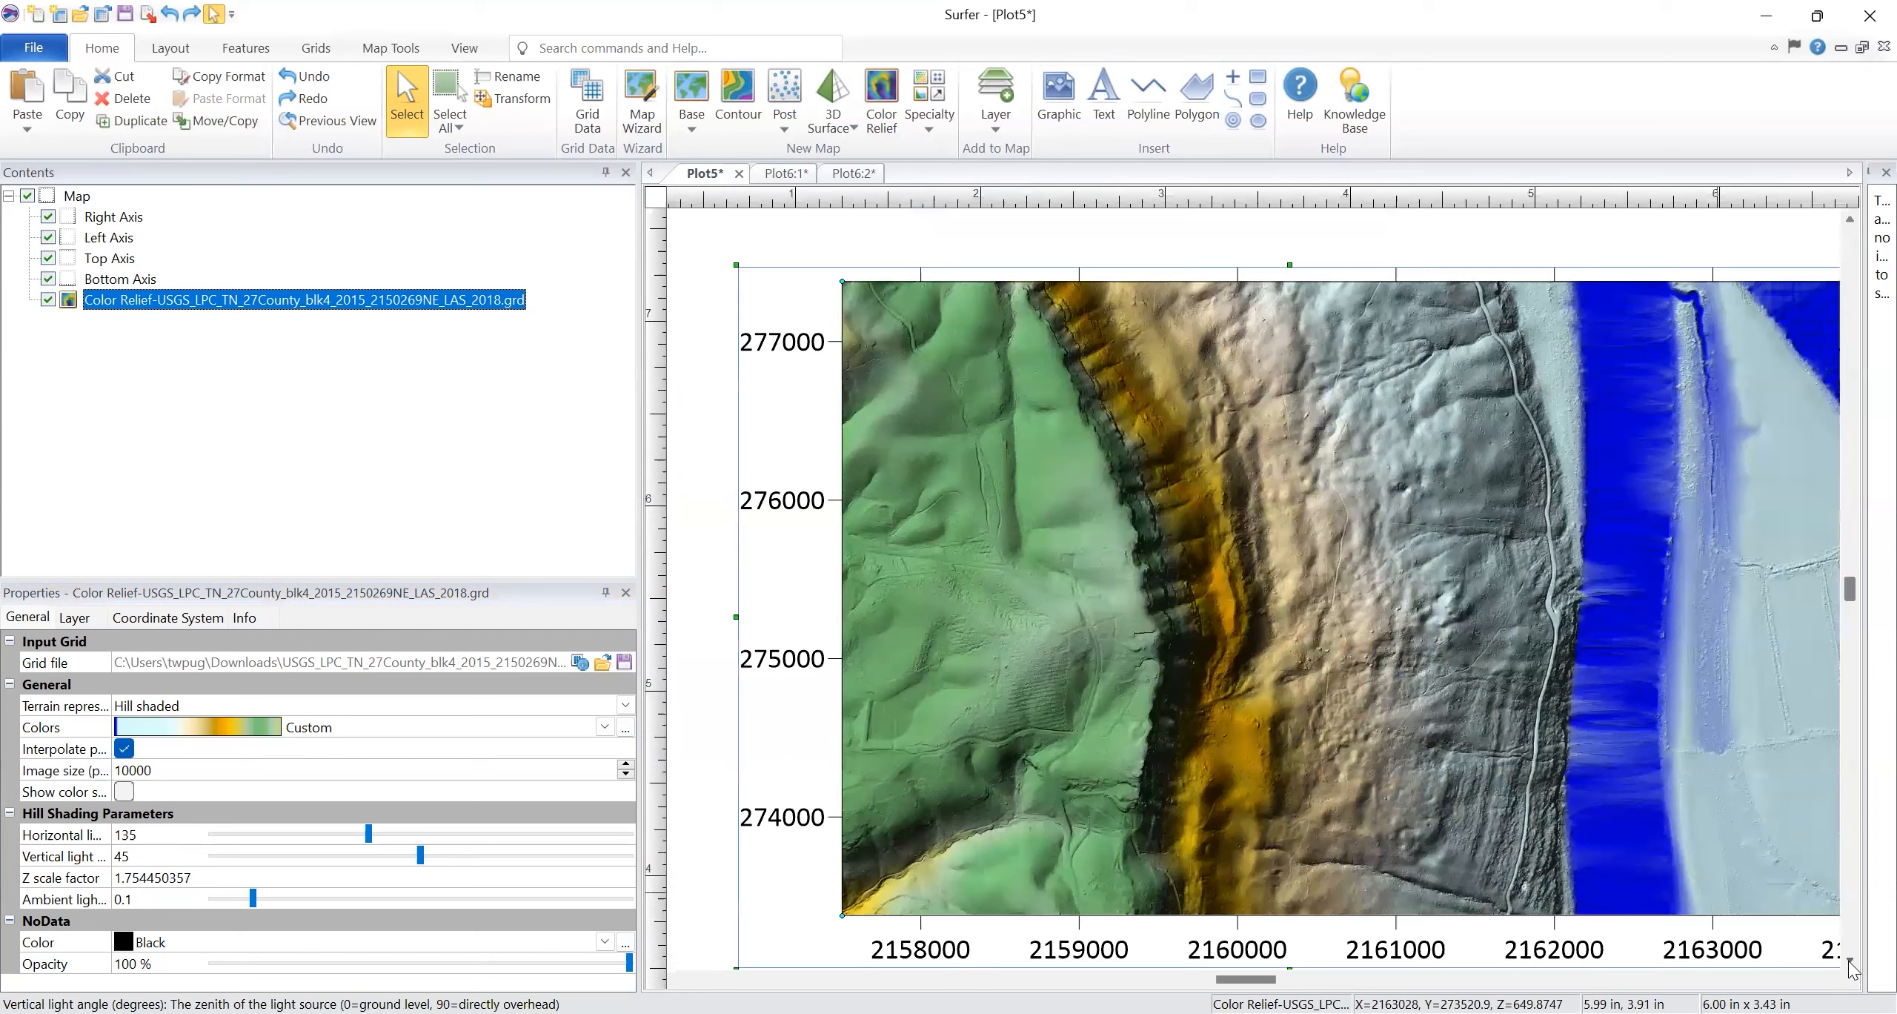
left_click(1850, 965)
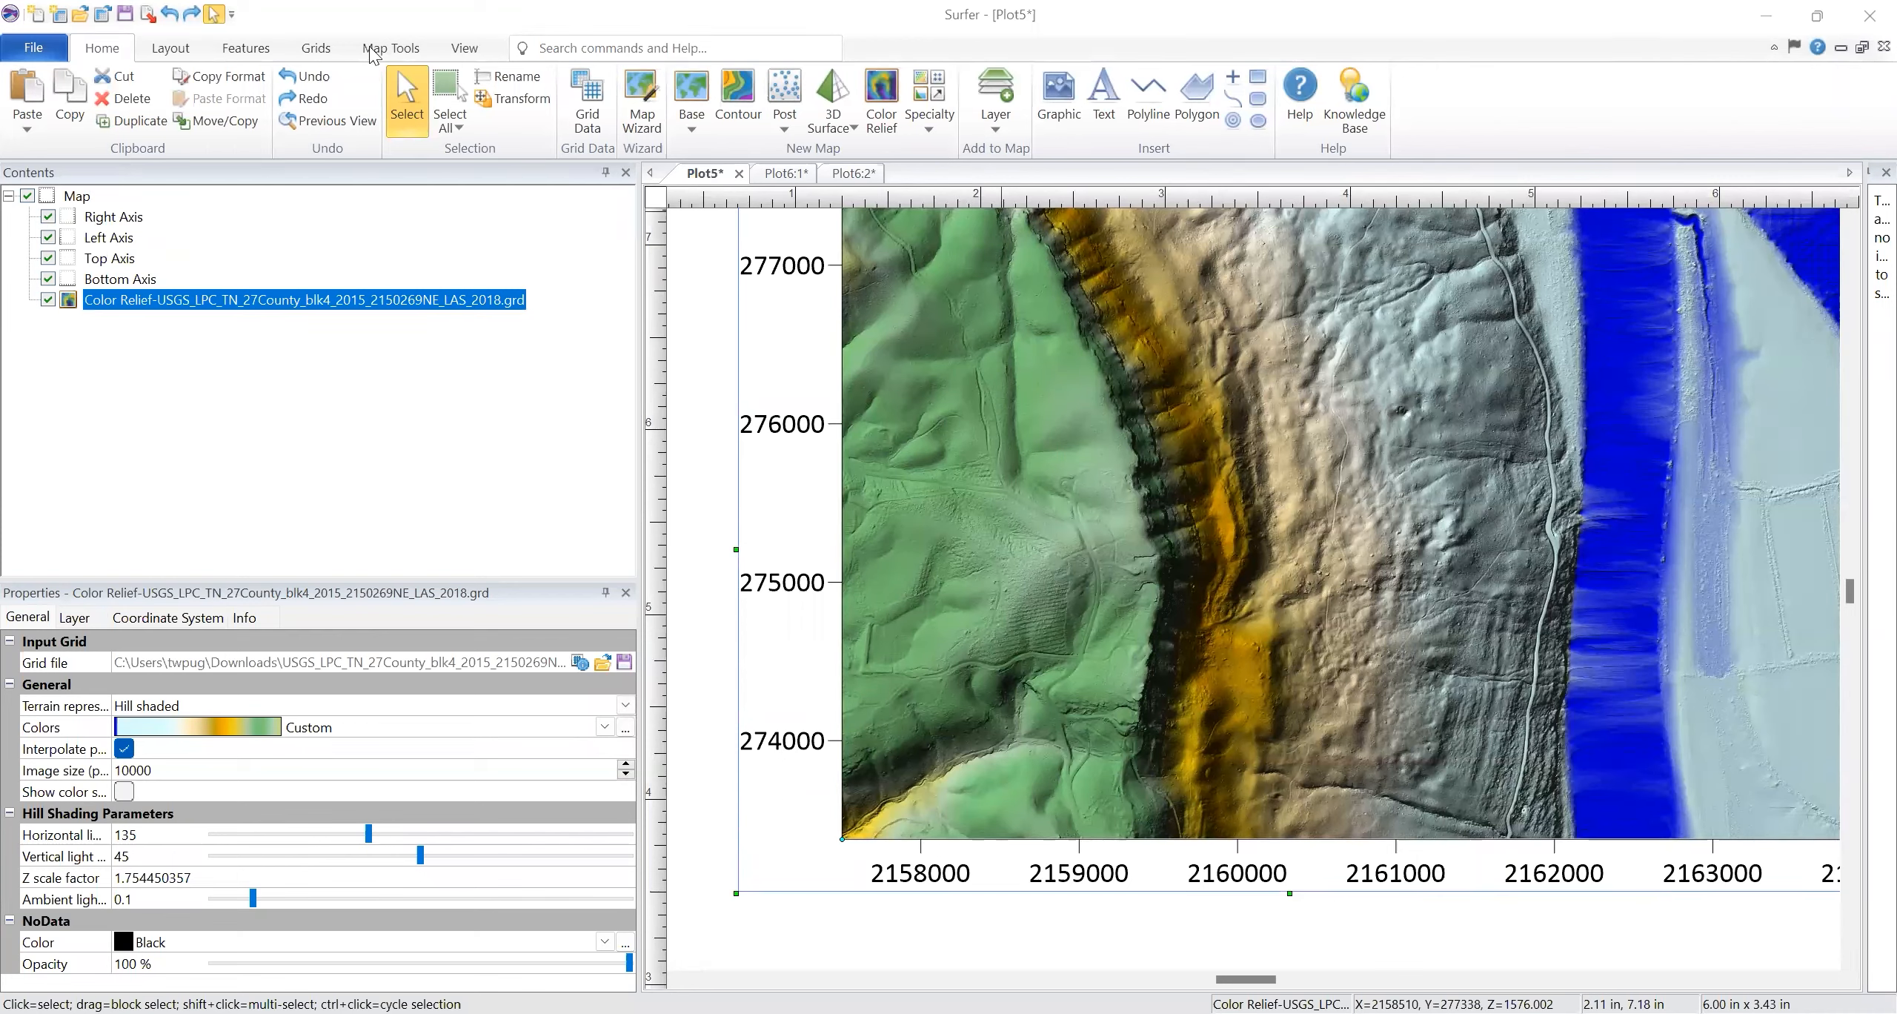
left_click(374, 51)
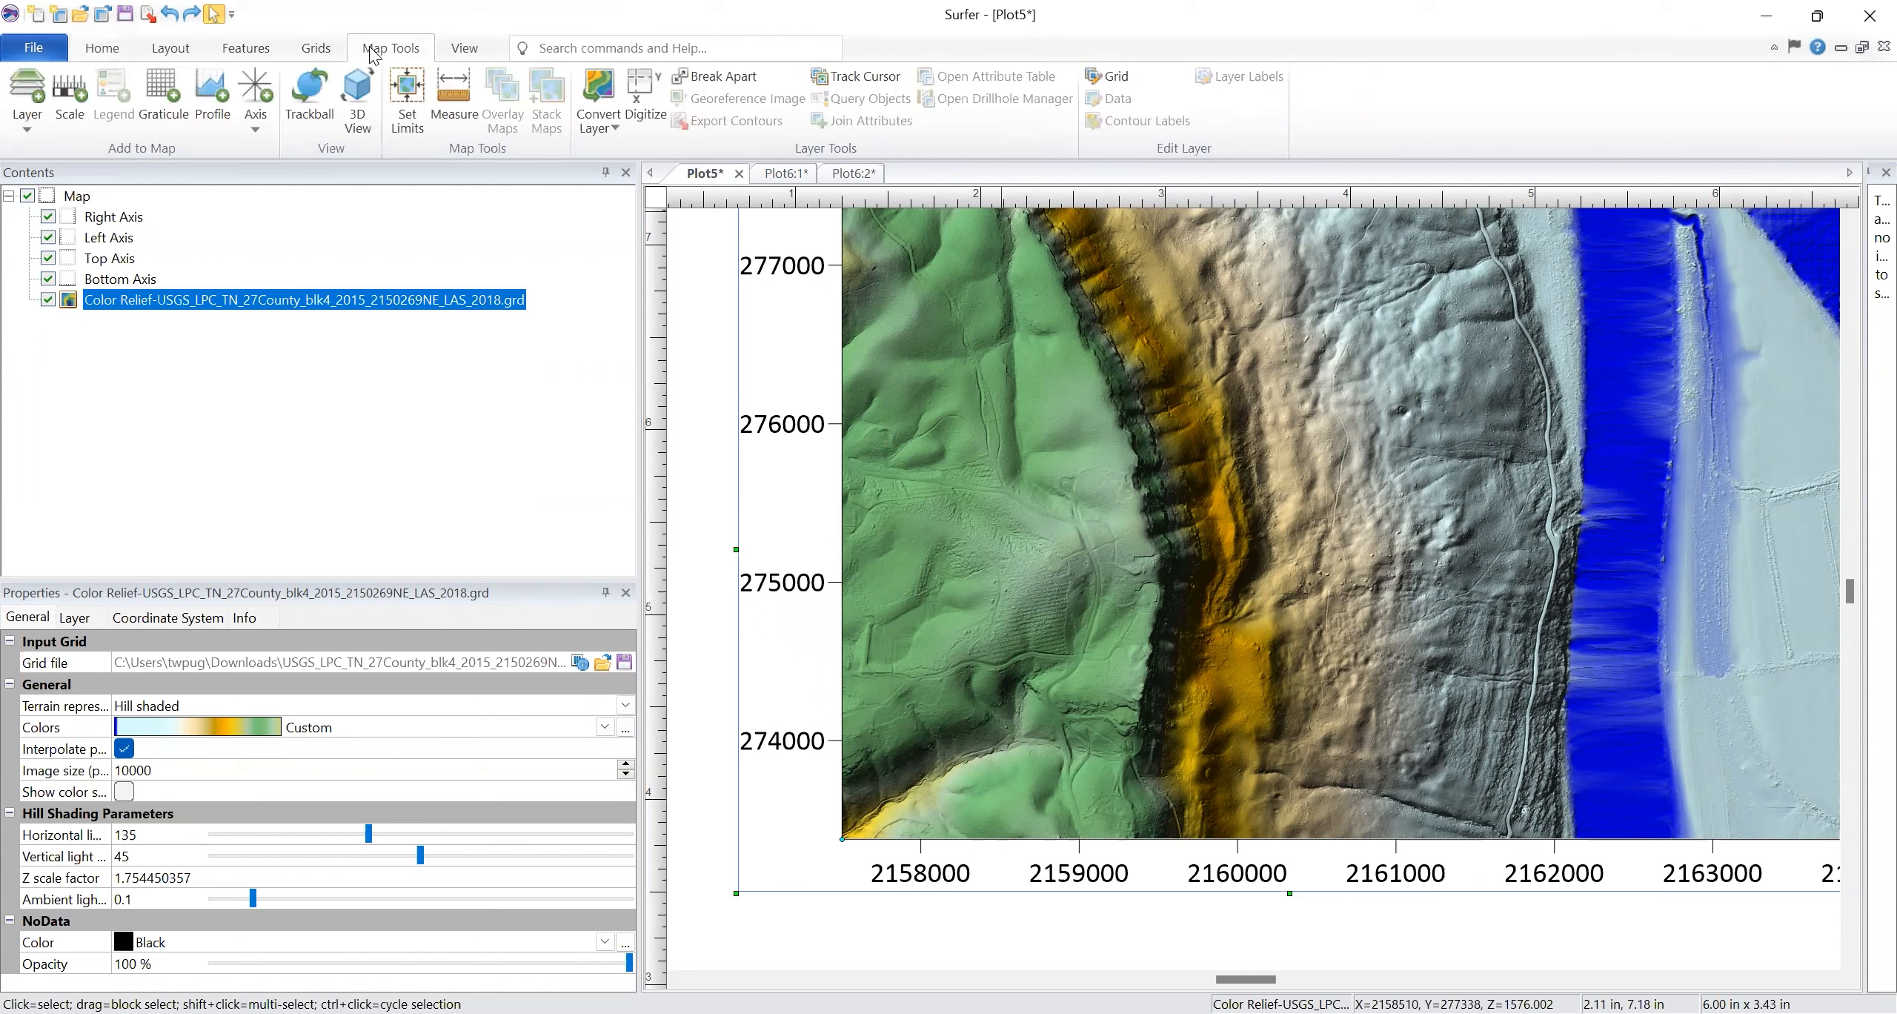
left_click(358, 100)
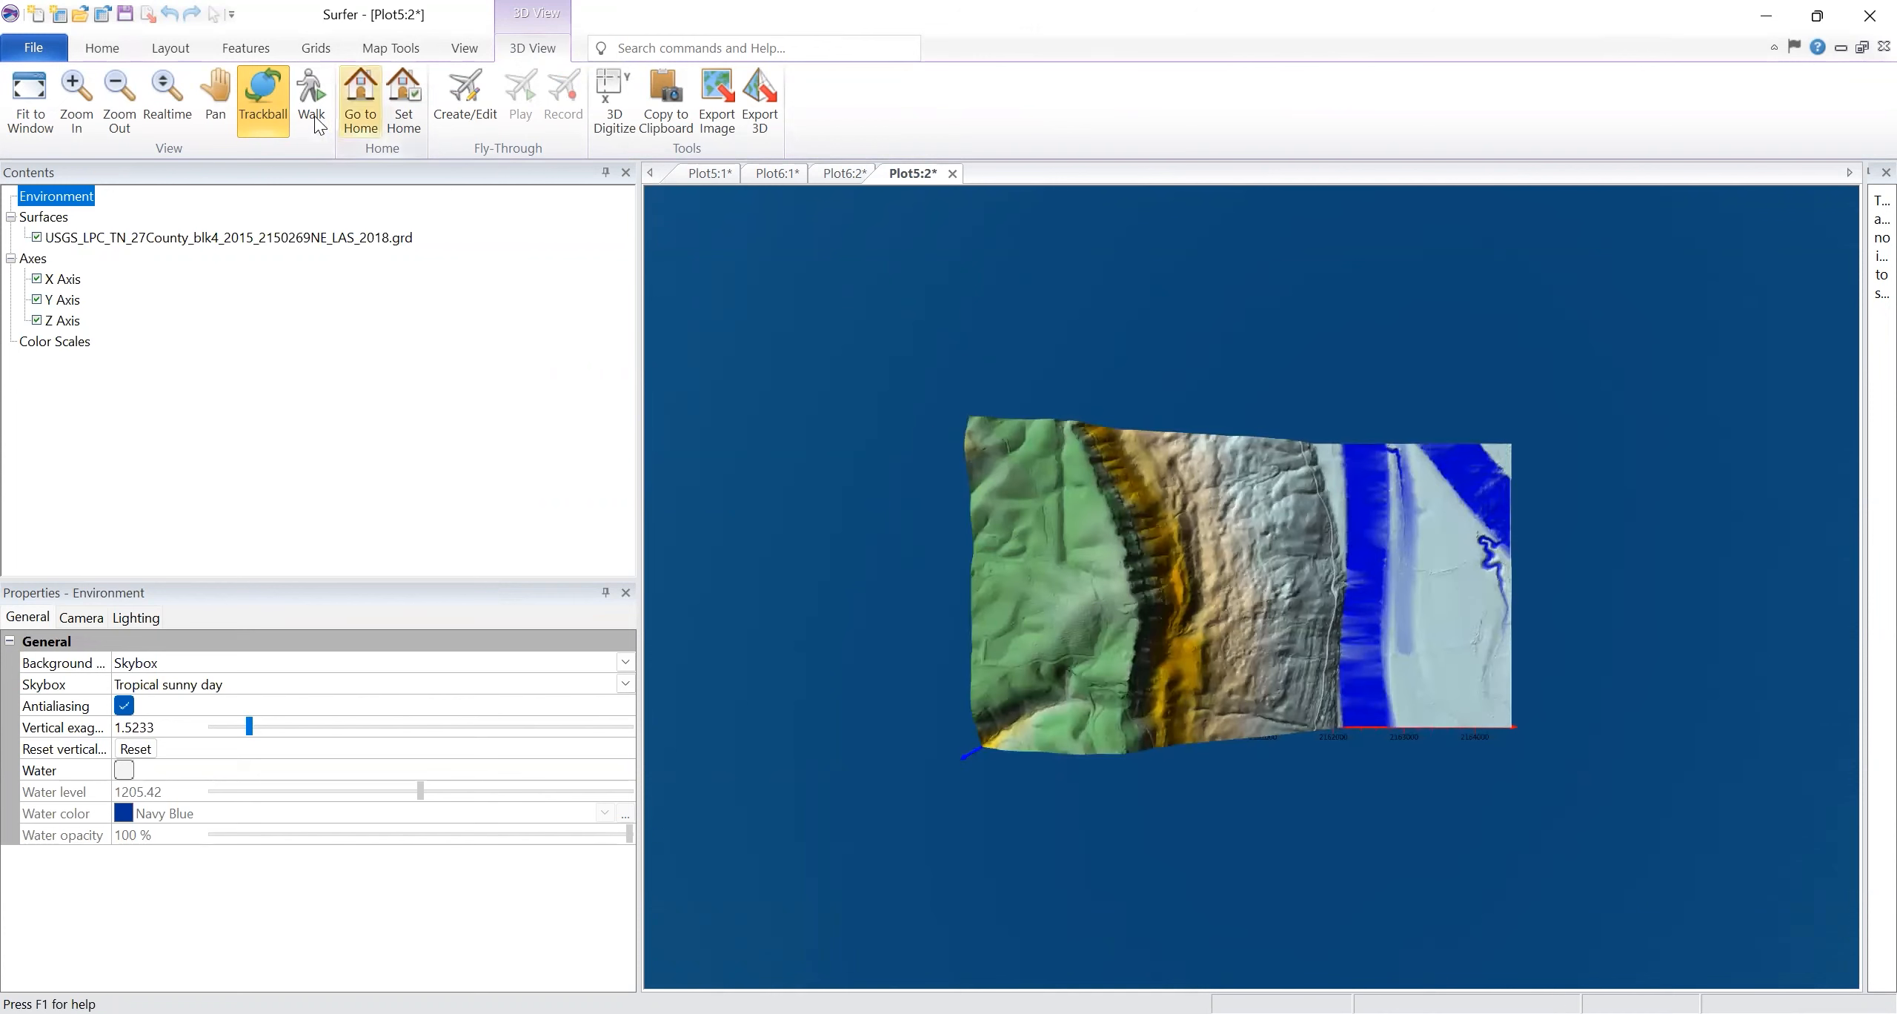
Examine the 3D terrain surface from an oblique angle, from the green ridge down to the river and fields
left_click_drag(1245, 732, 1263, 687)
scroll(1264, 687, "up", 5)
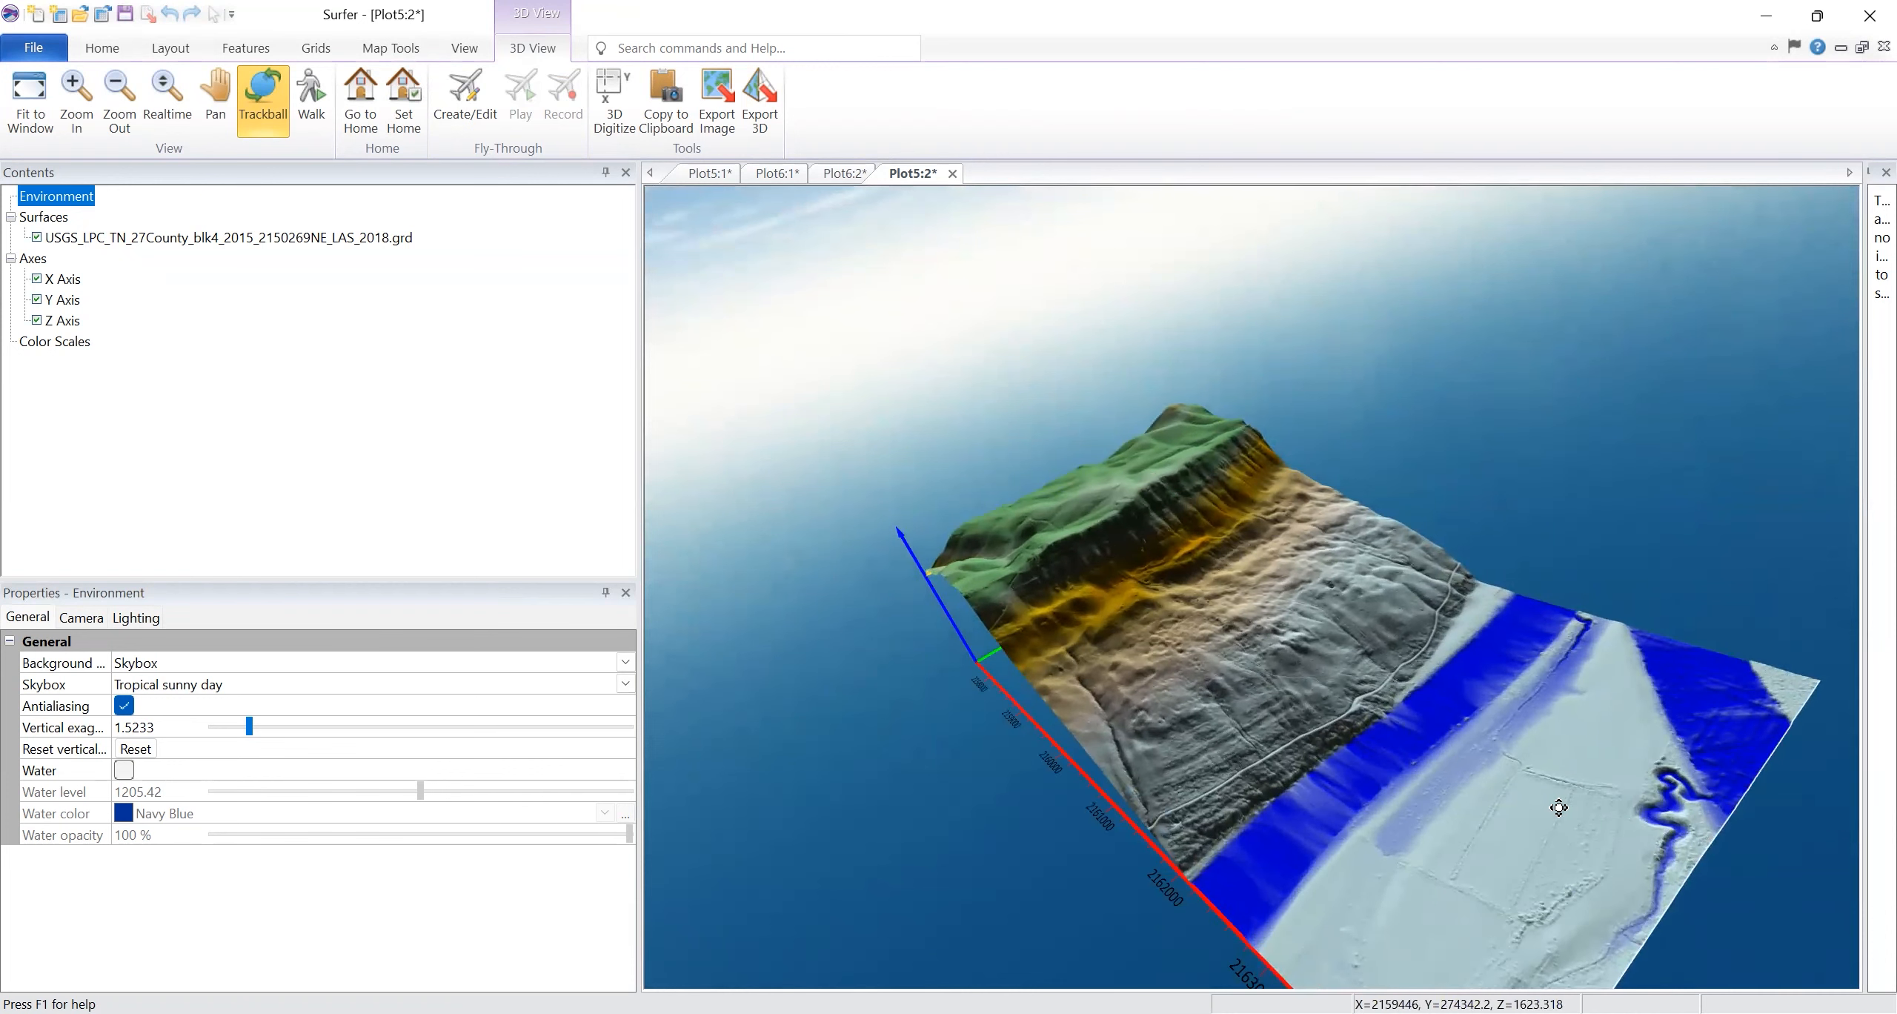
left_click_drag(1596, 945, 1808, 845)
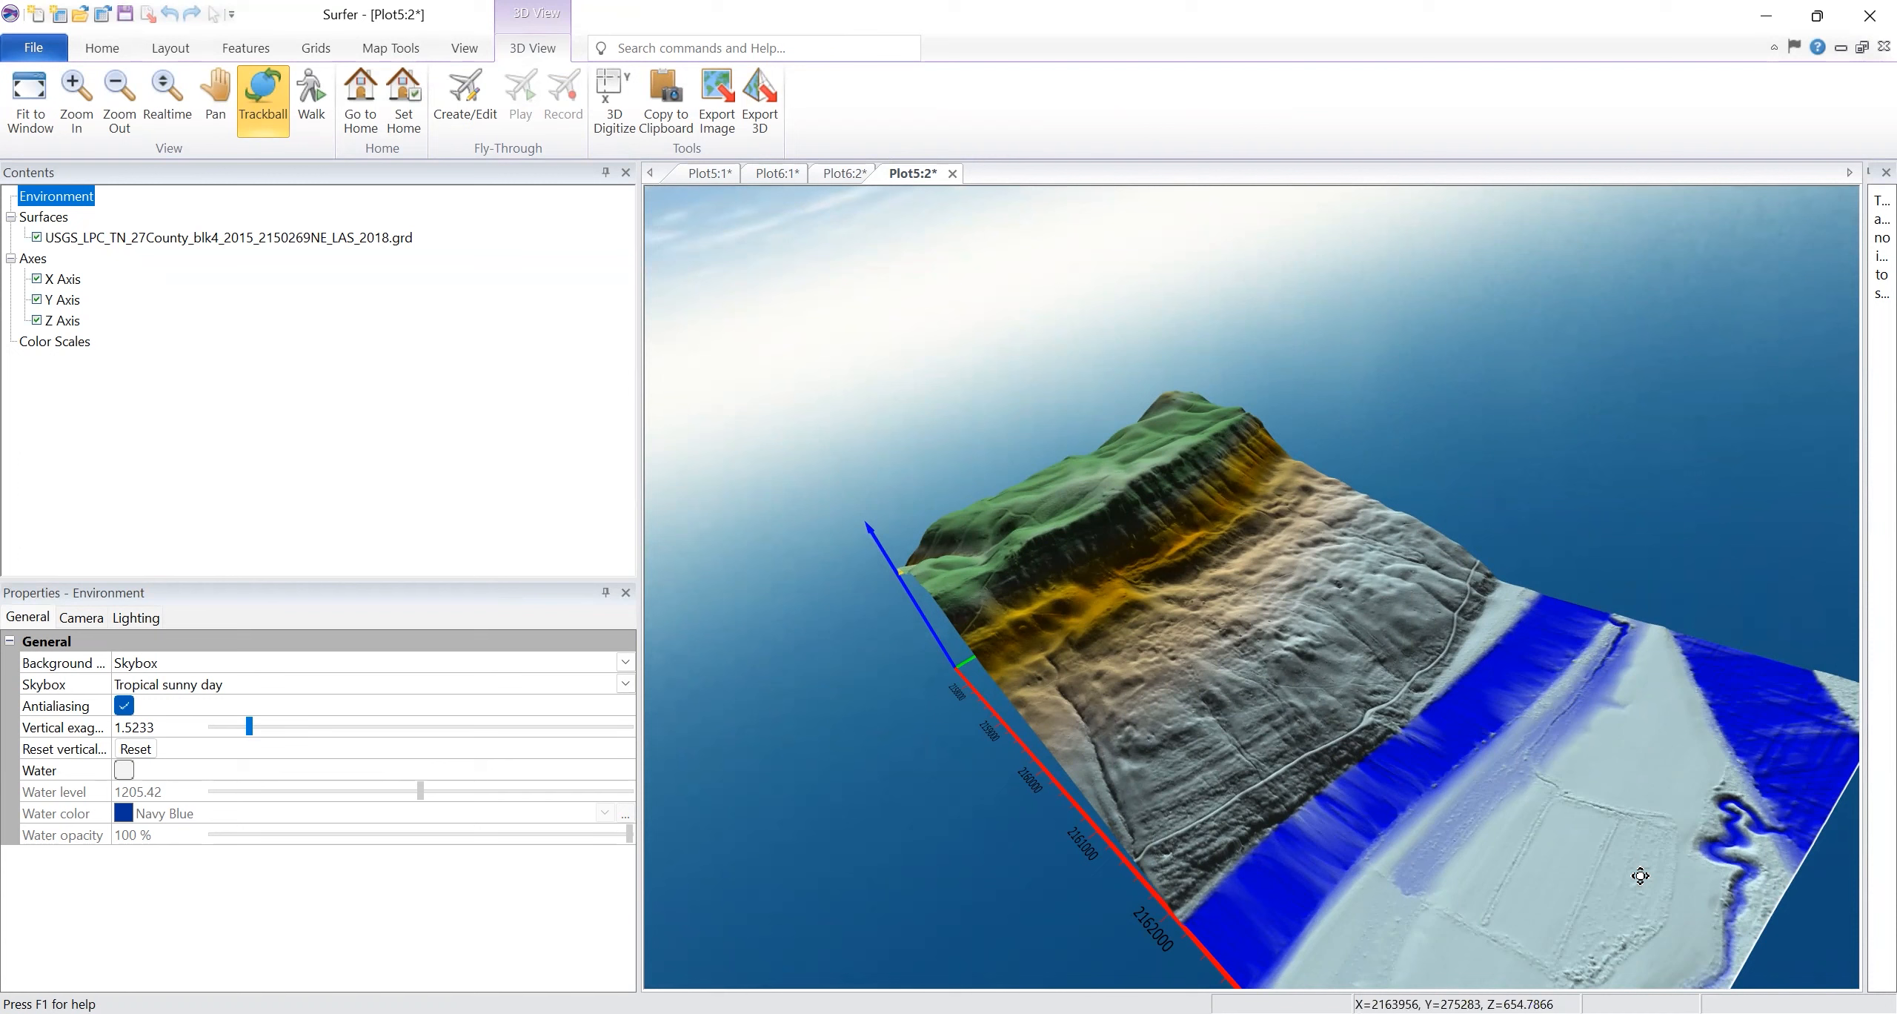
scroll(1641, 876, "up", 2)
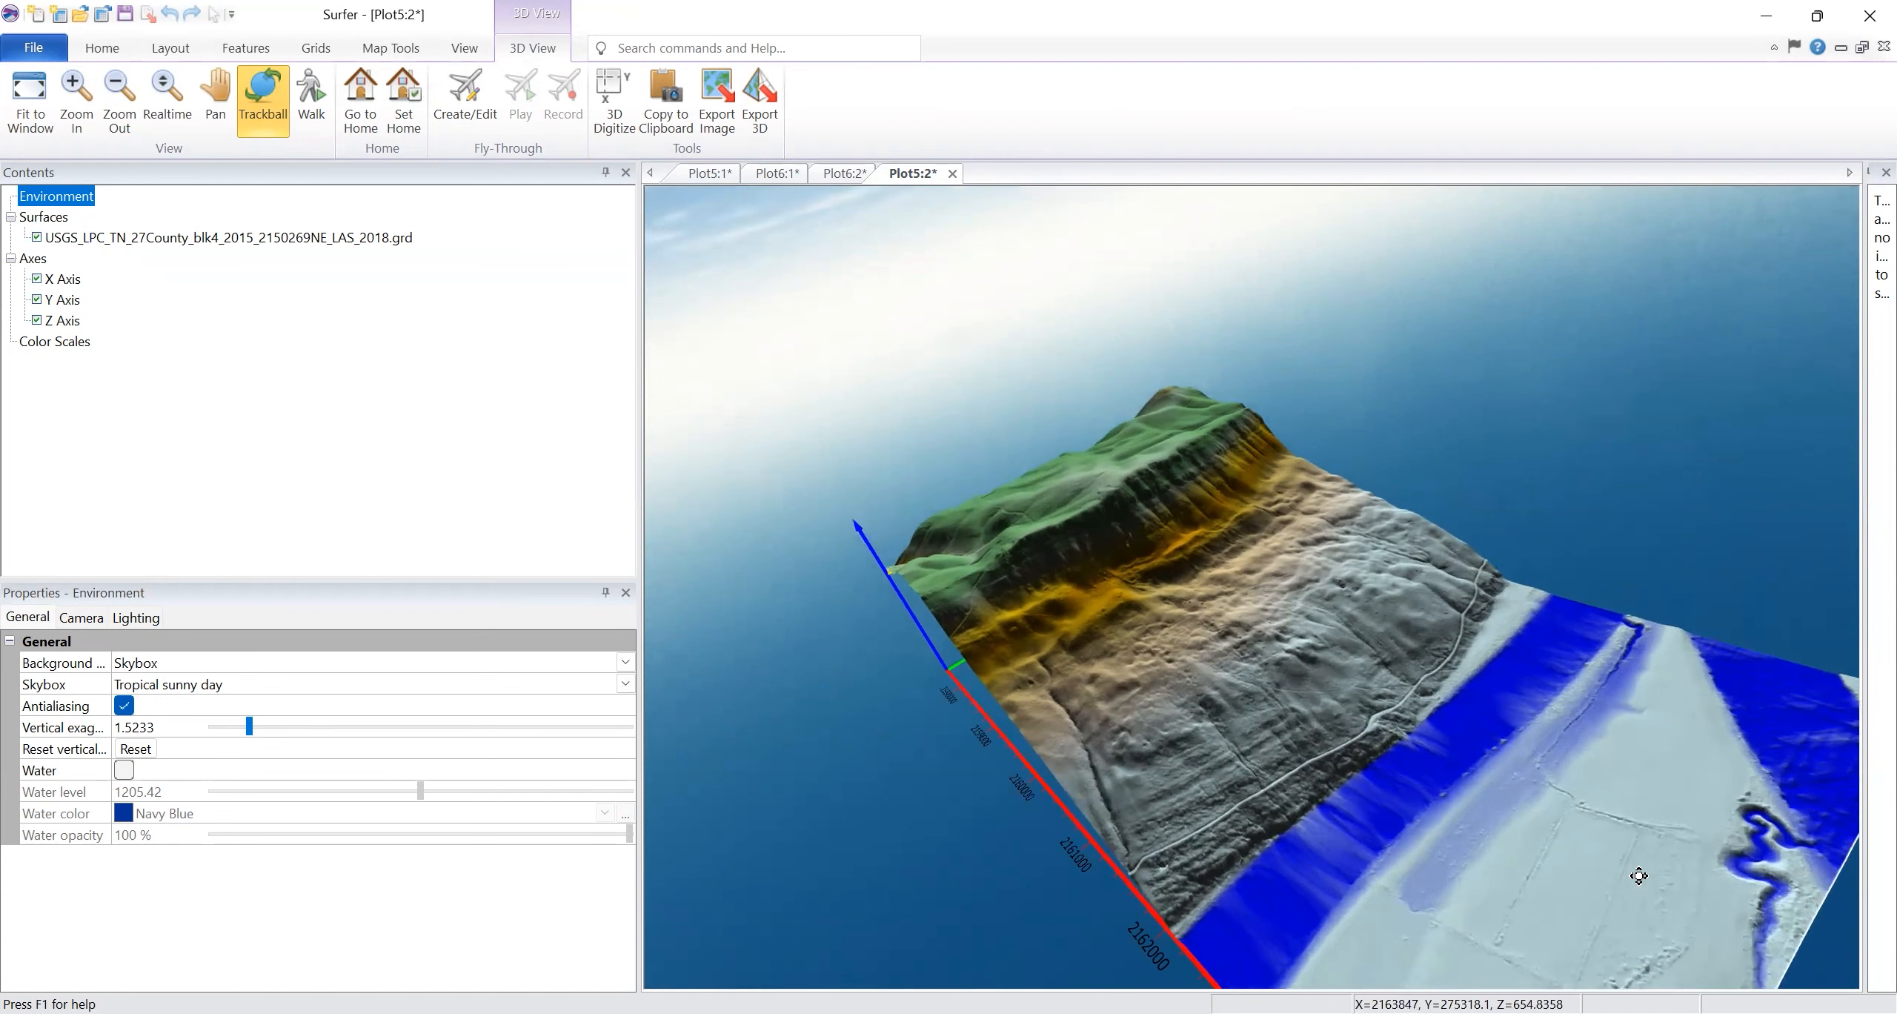
left_click(214, 97)
left_click_drag(1250, 624, 1000, 207)
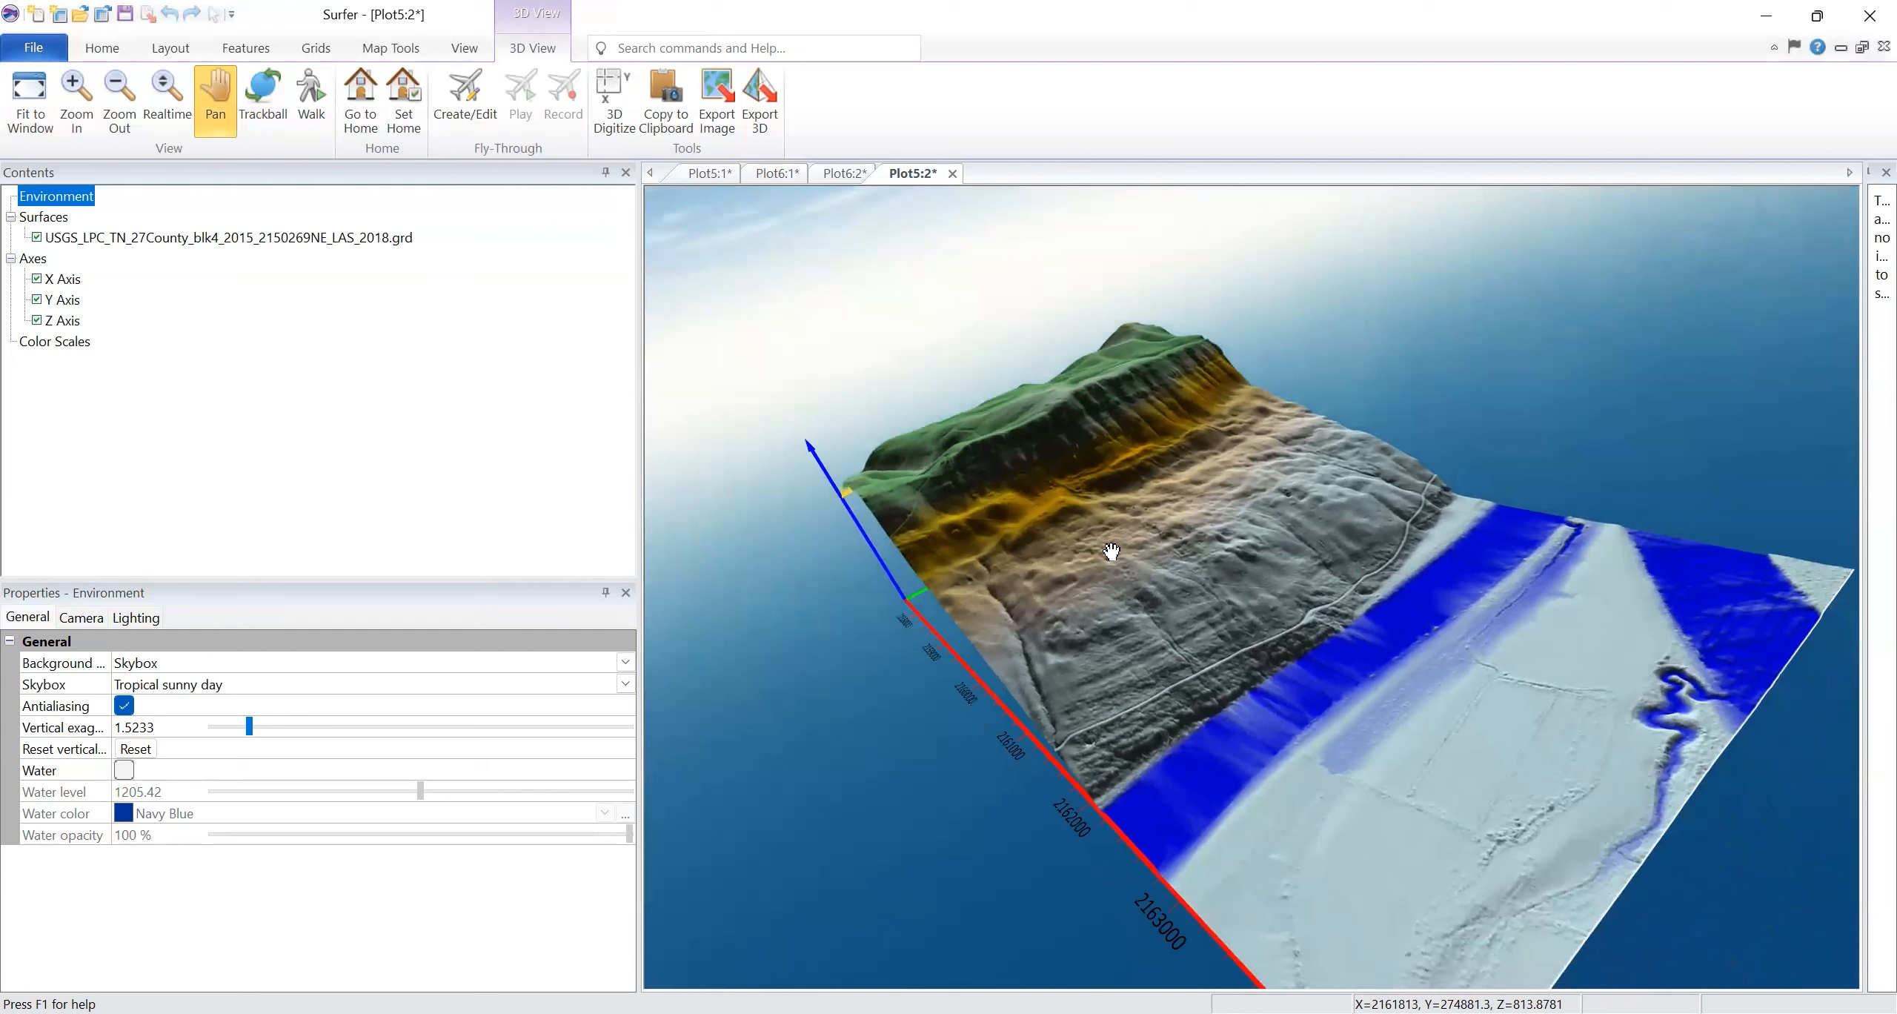
left_click_drag(1091, 524, 898, 242)
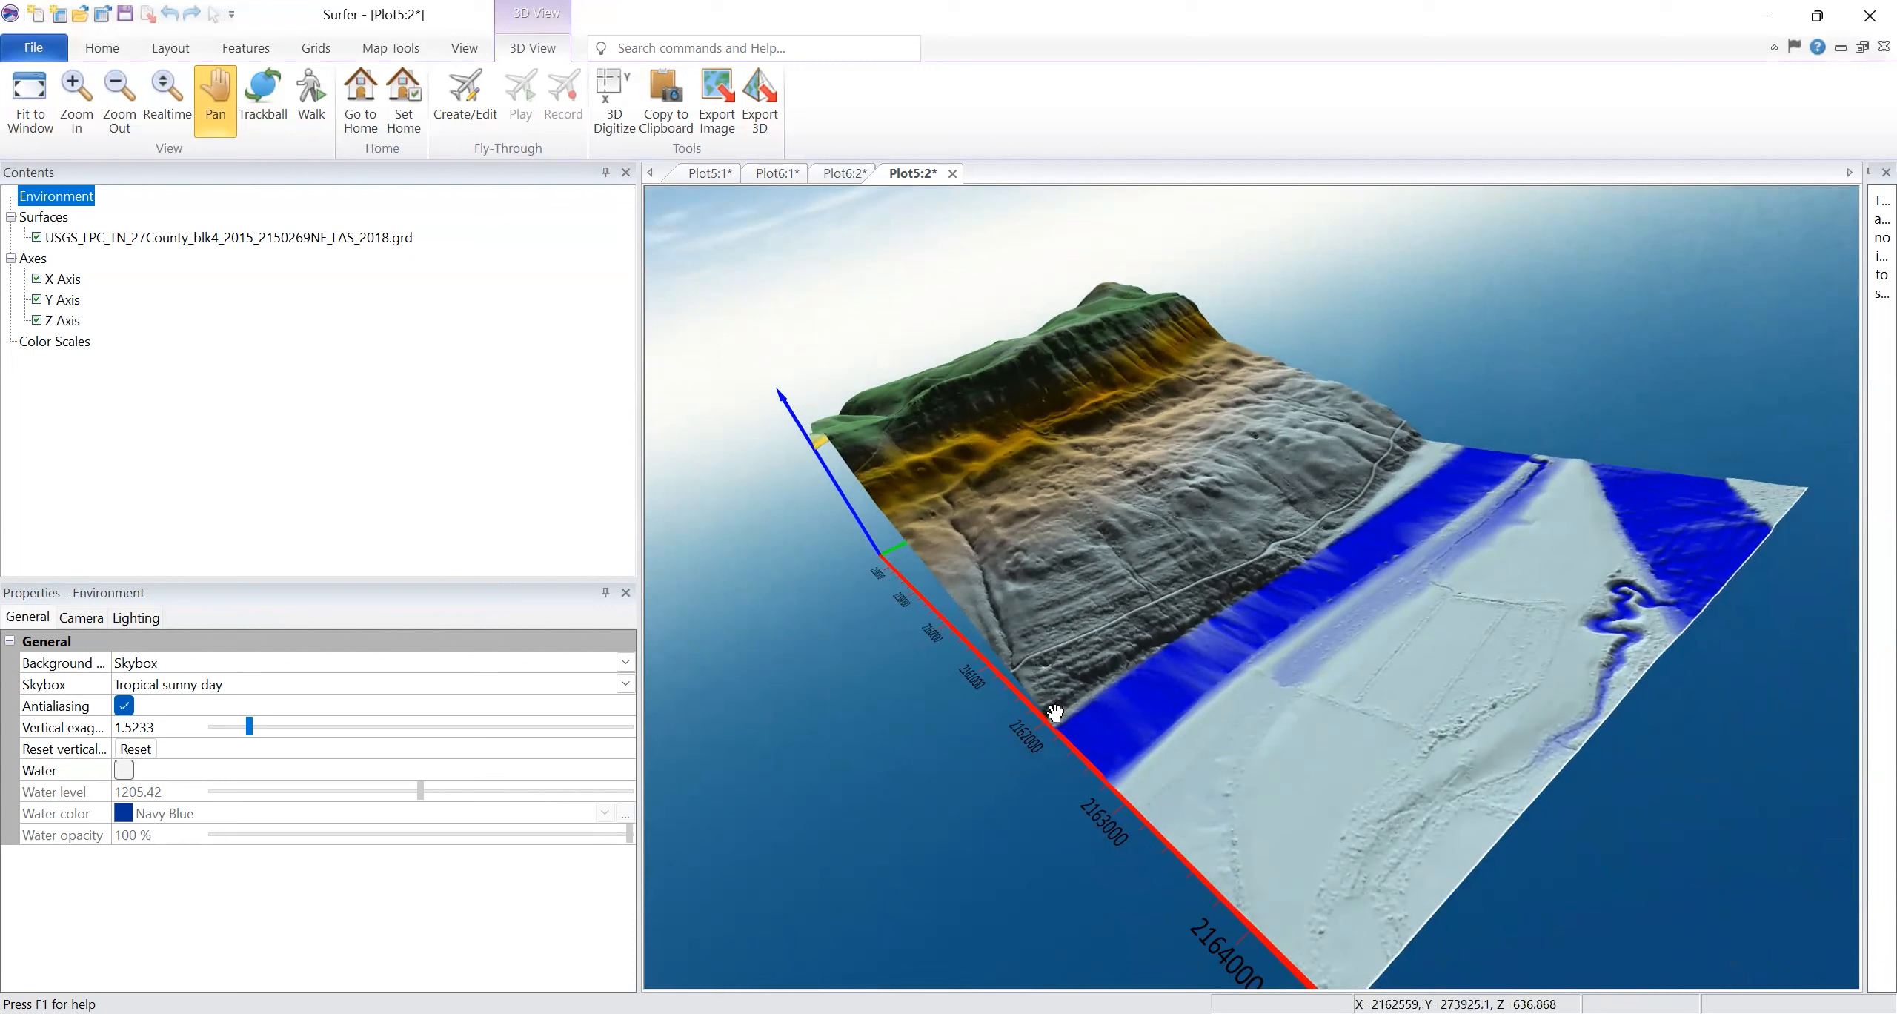
Start Walk mode on the hillside and look around the slope toward the river and the flat fields
left_click(307, 104)
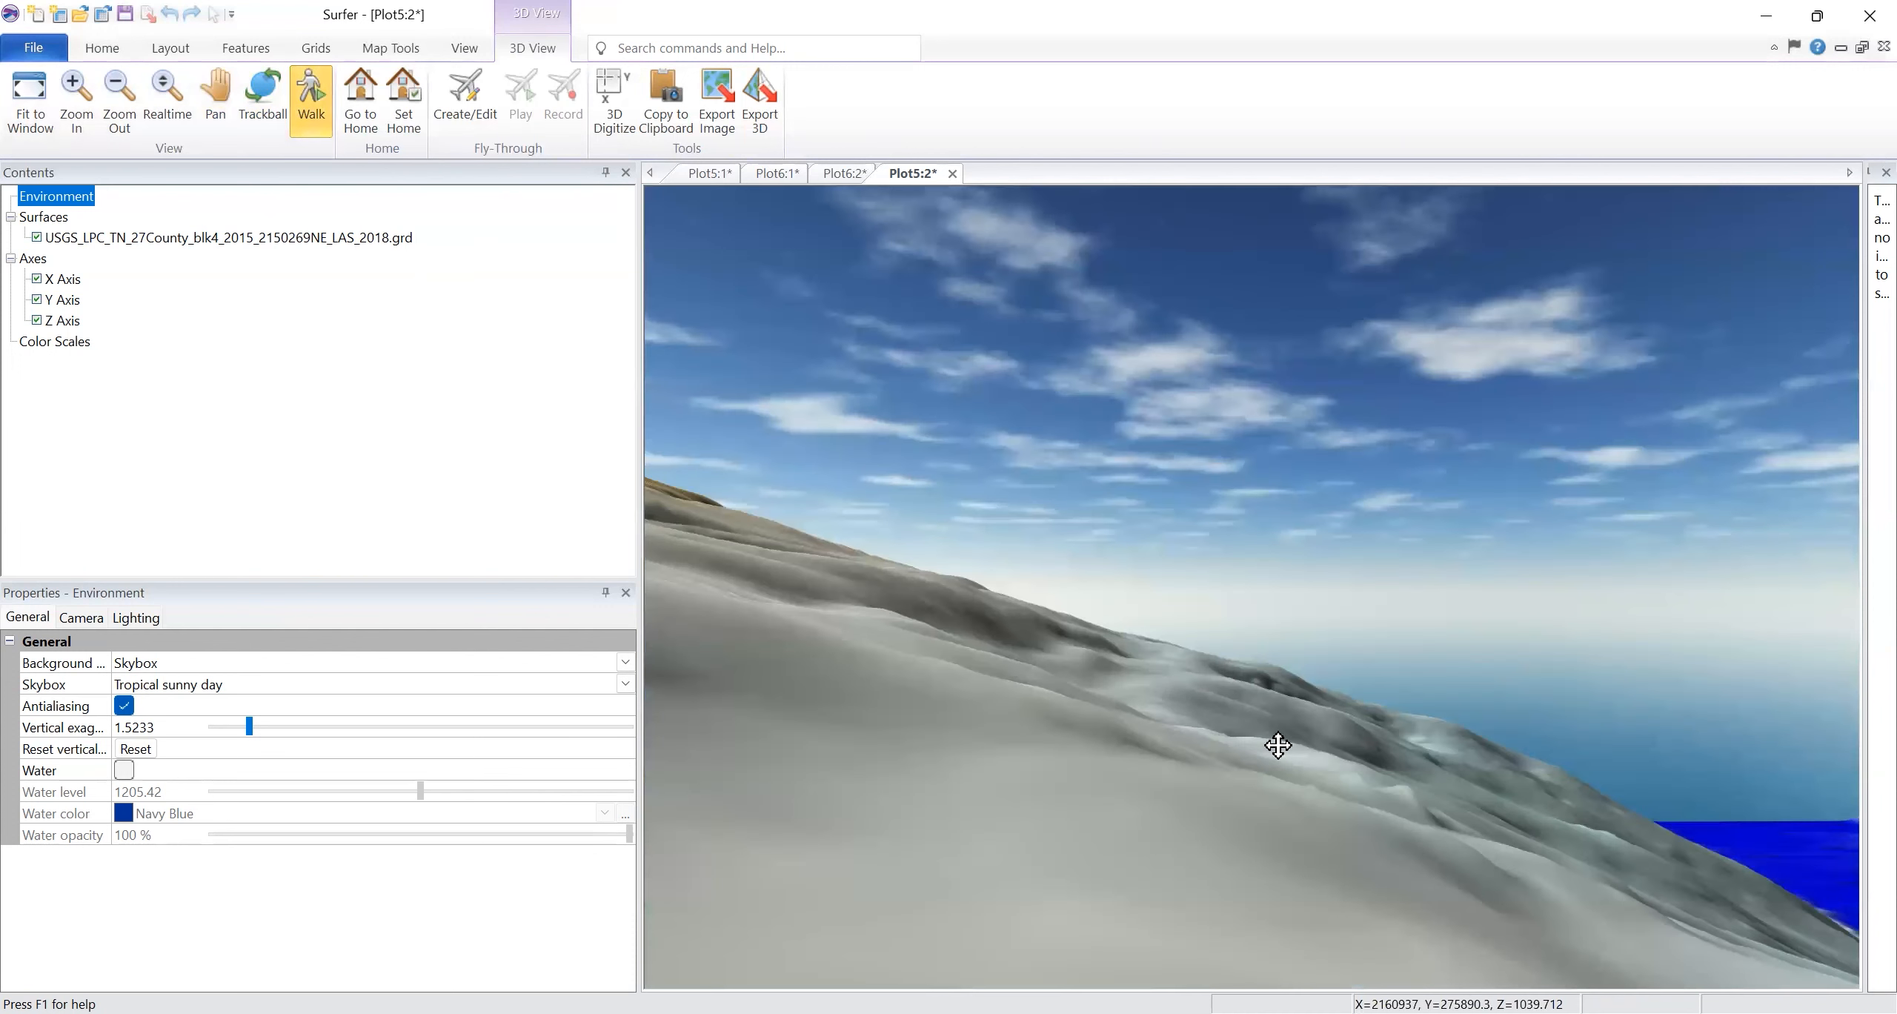
key("Right")
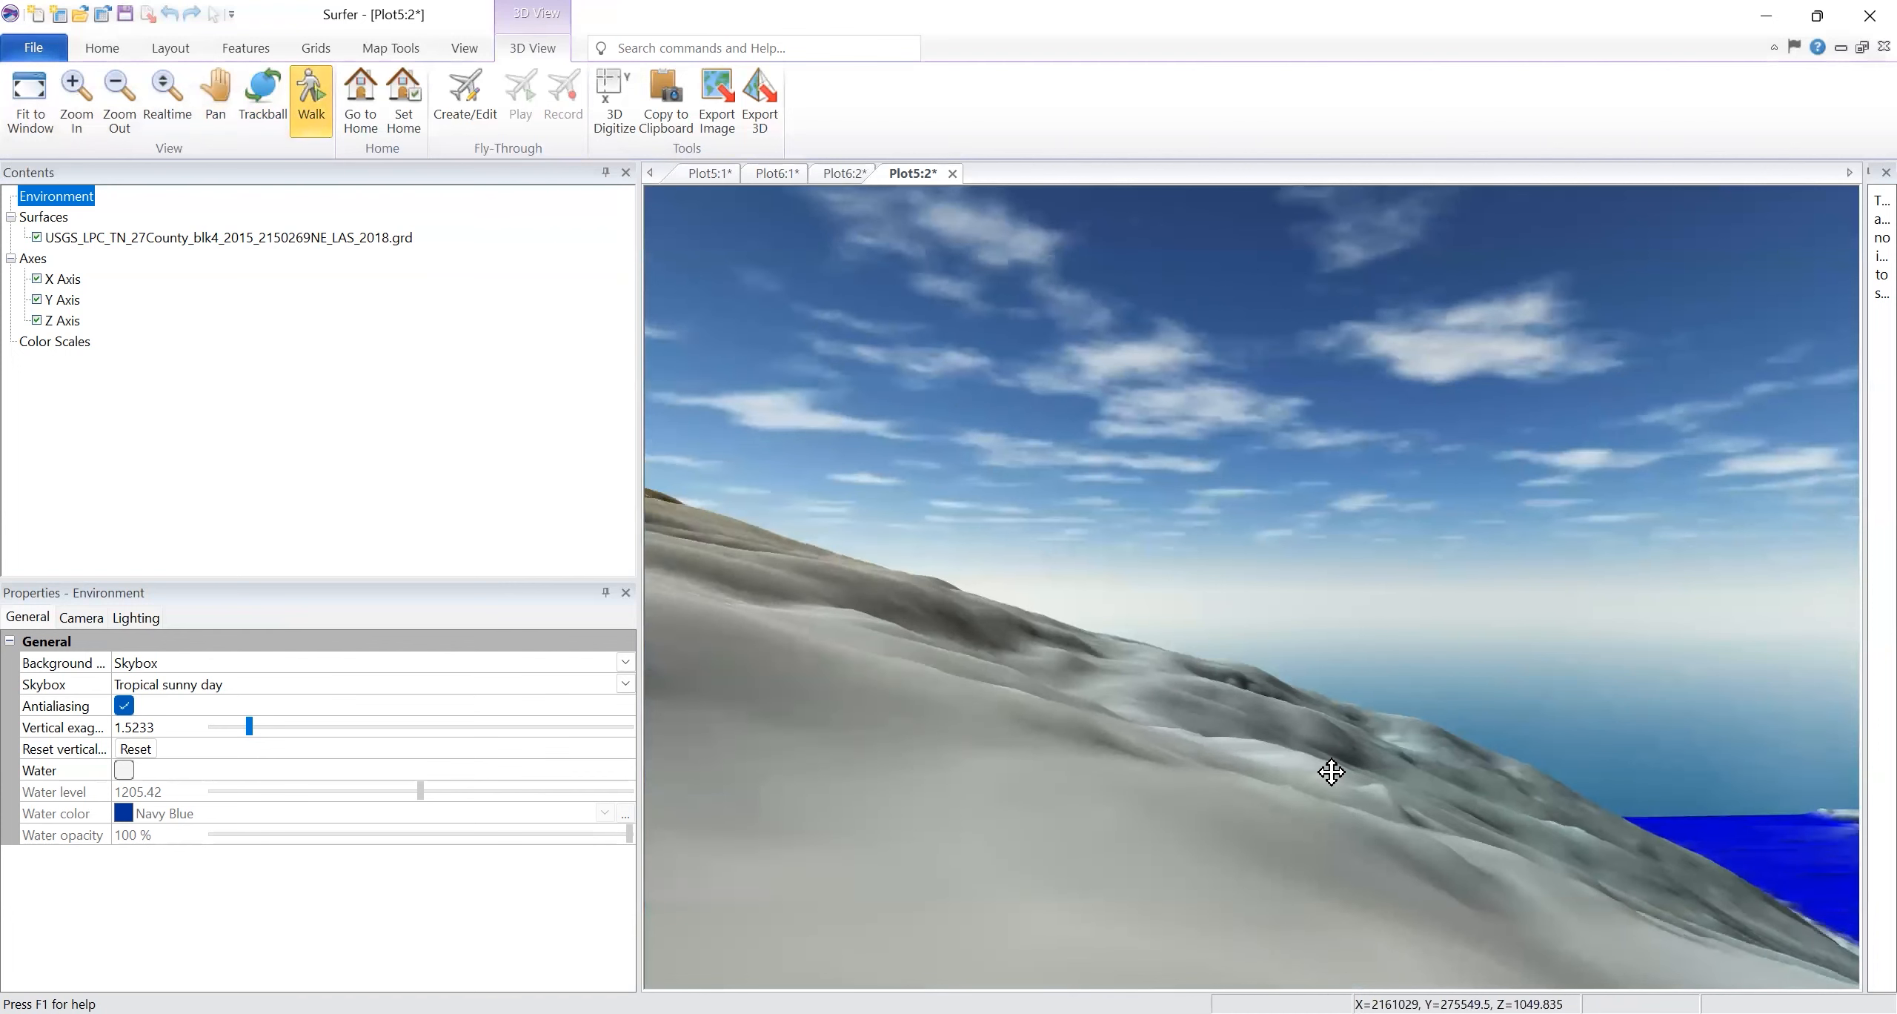
left_click_drag(1249, 668, 1252, 997)
left_click_drag(1697, 993, 1867, 915)
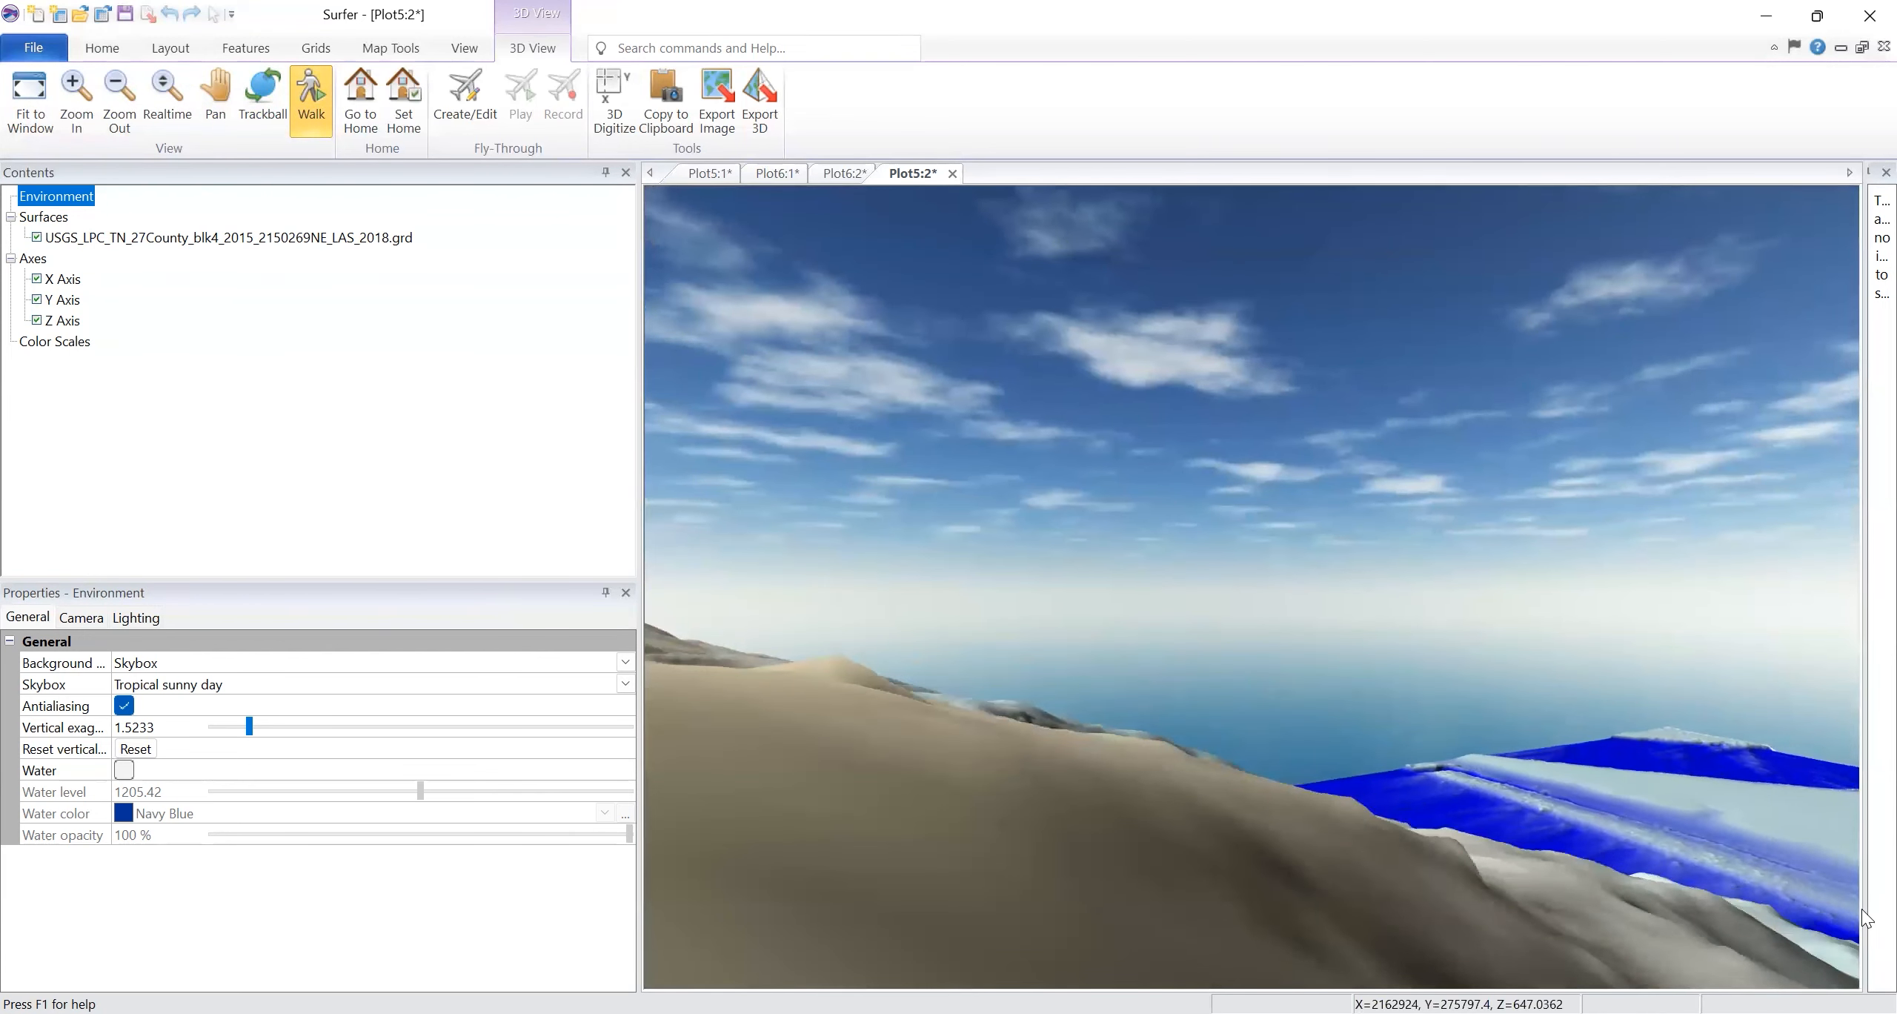
key("Up")
key("Up")
key("Up")
key("Up")
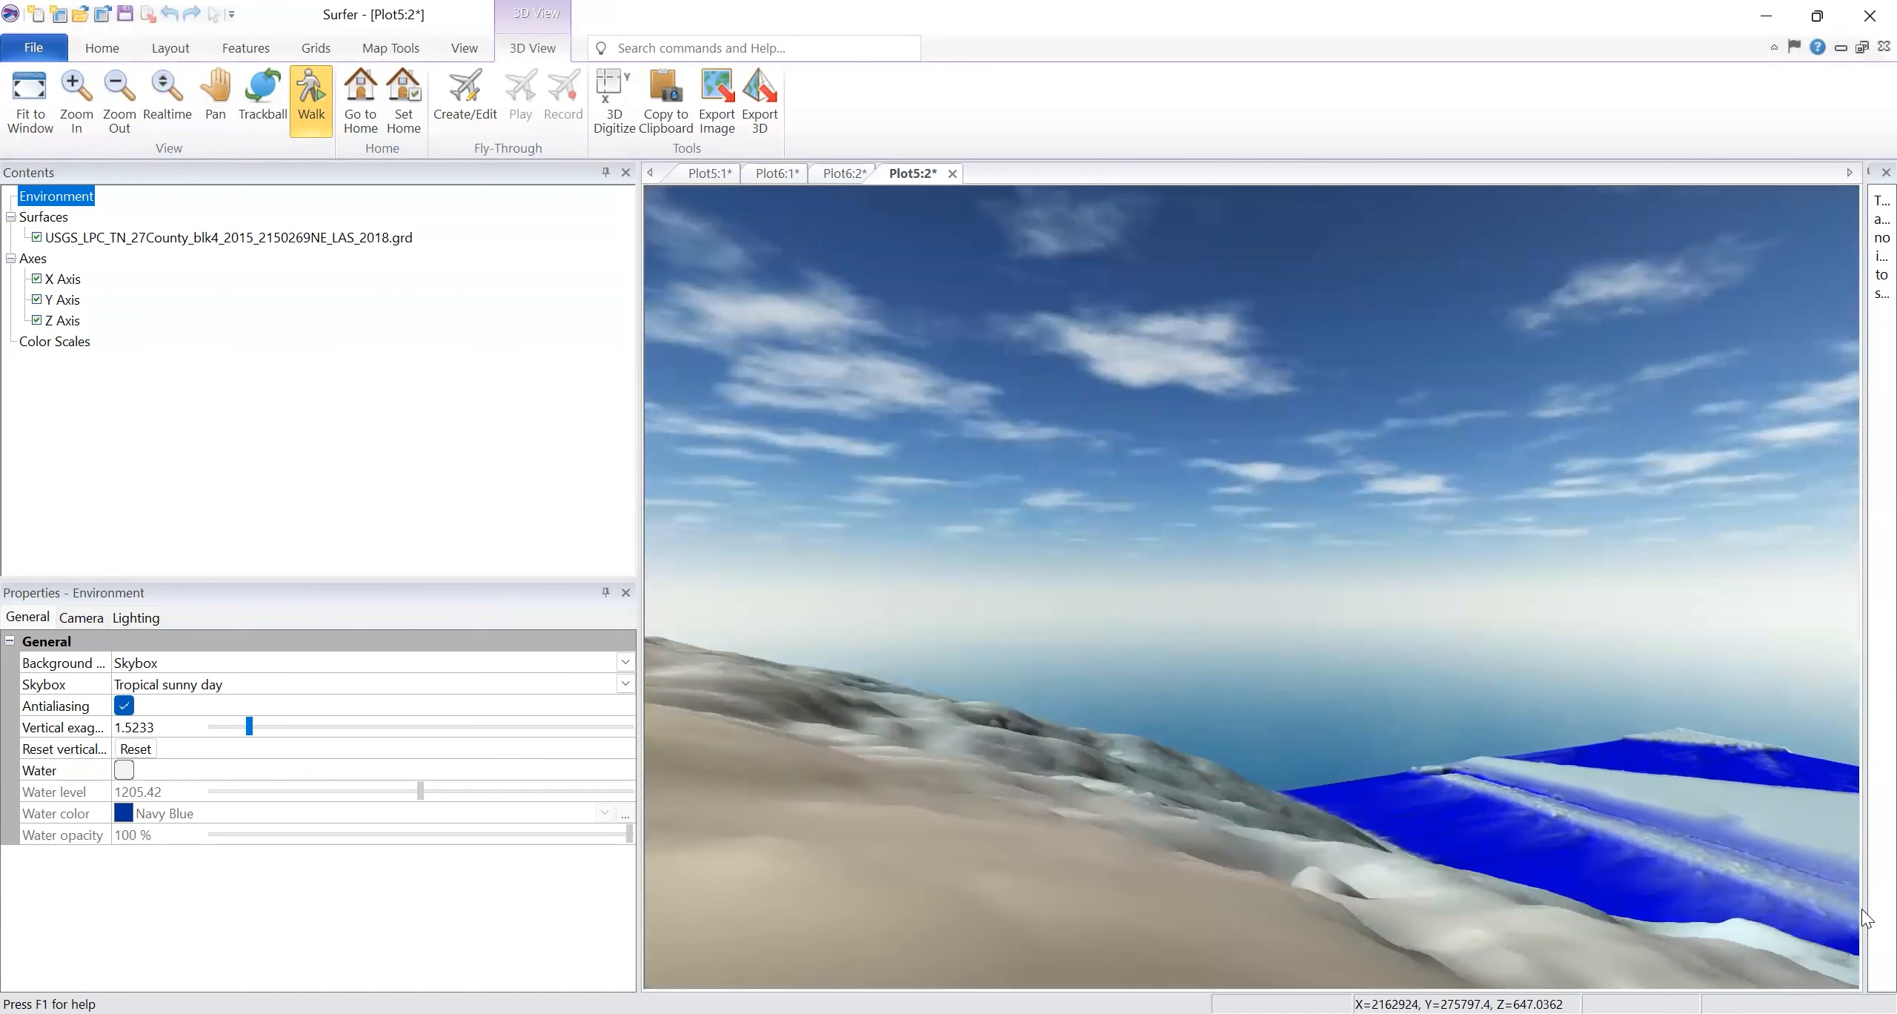
key("Right")
key("Right")
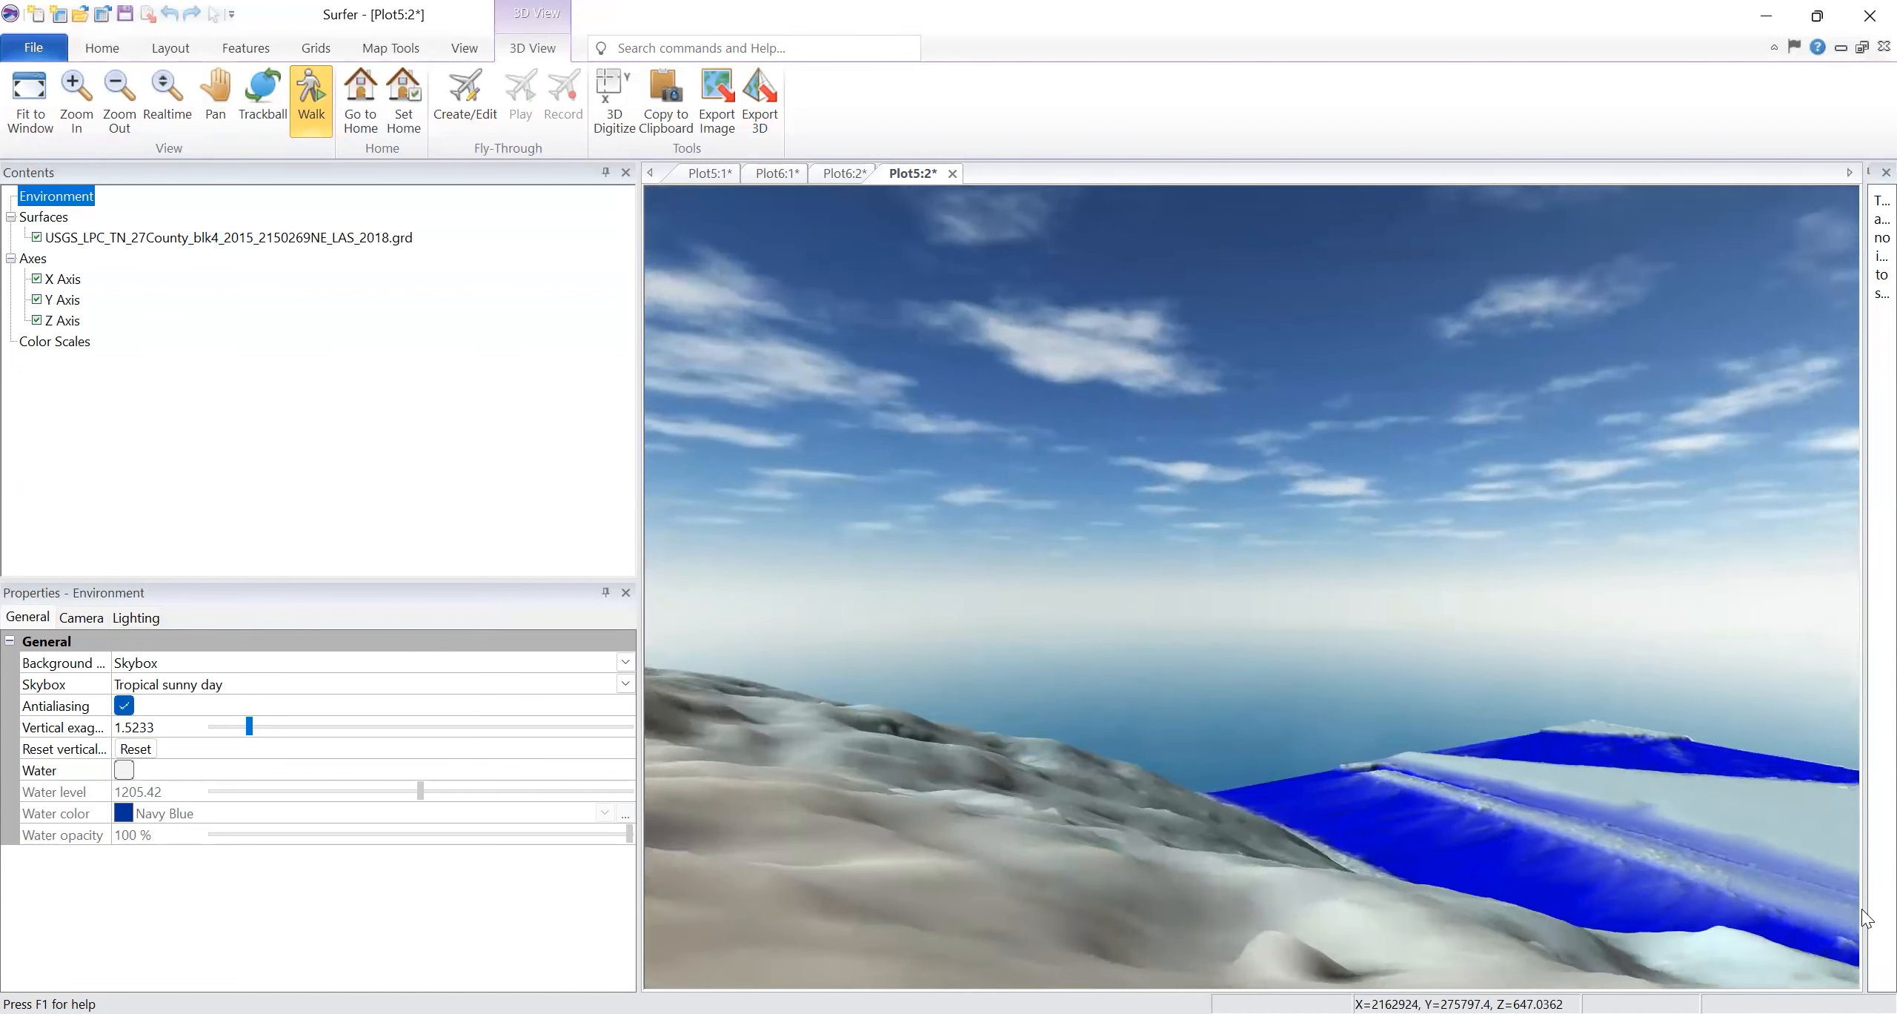
key("Right")
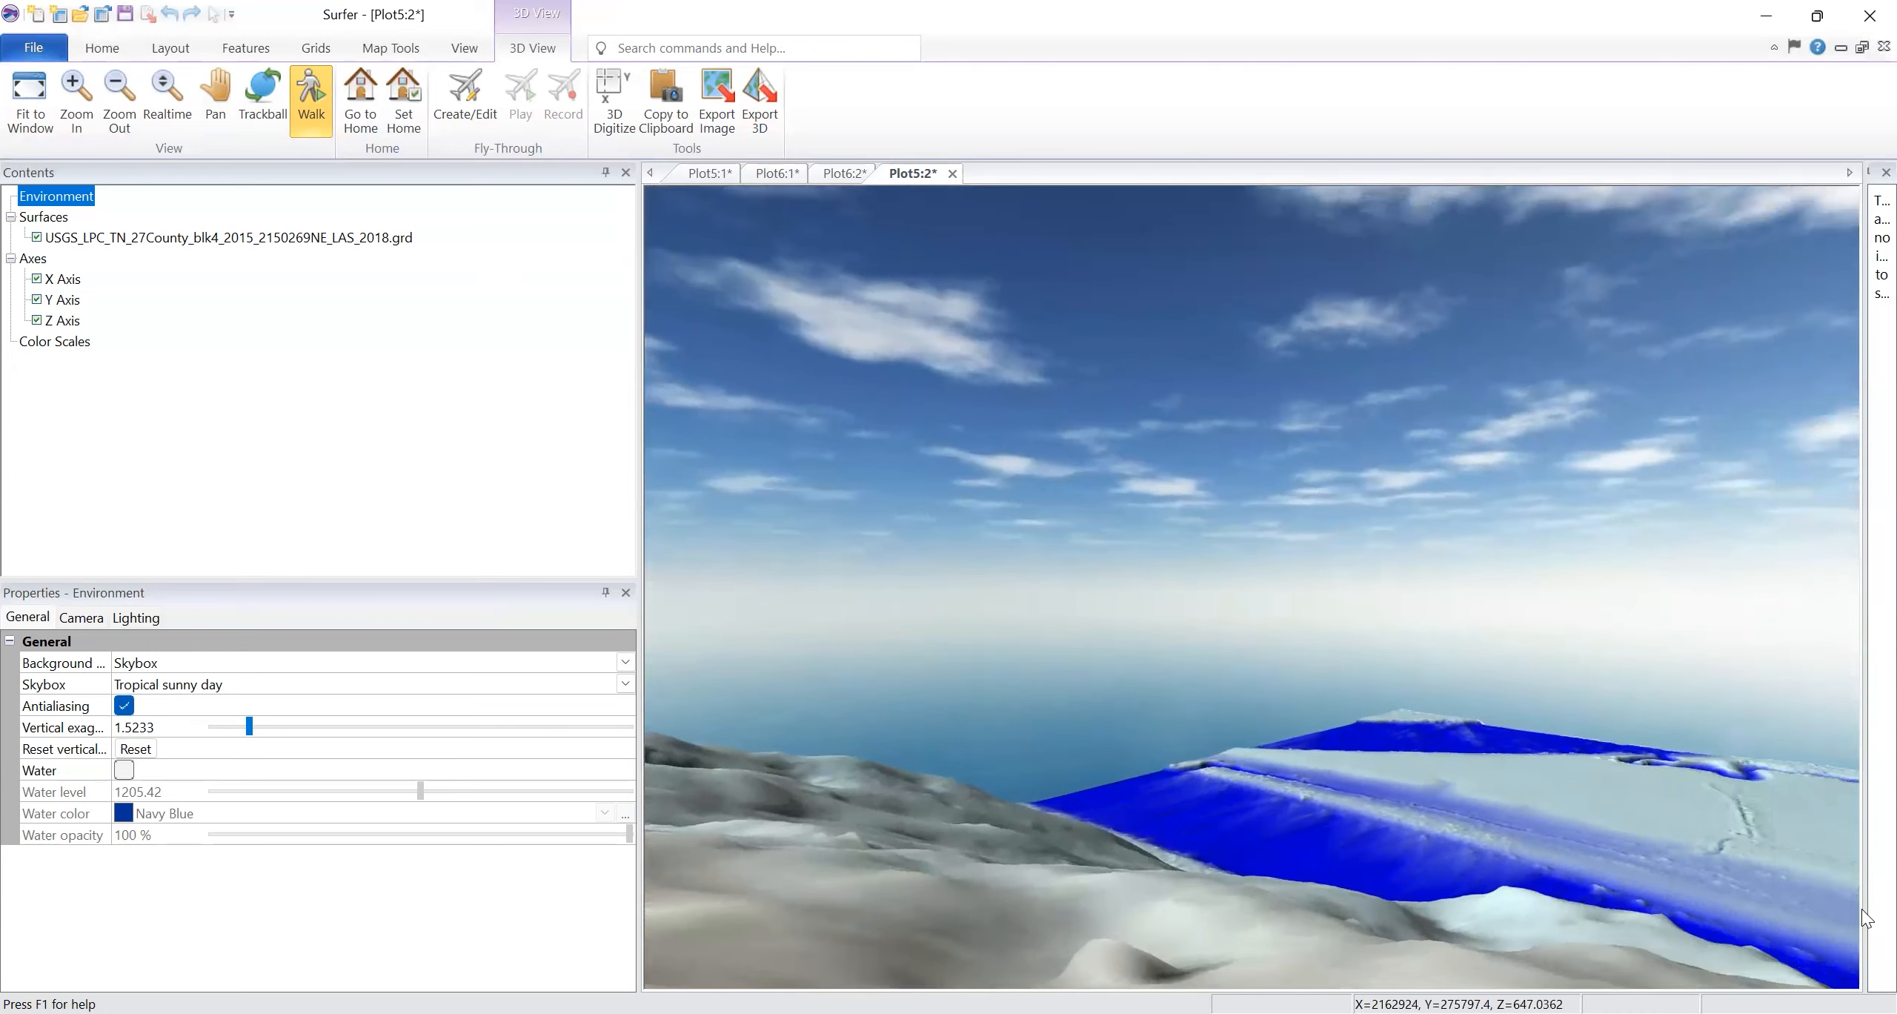
key("Right")
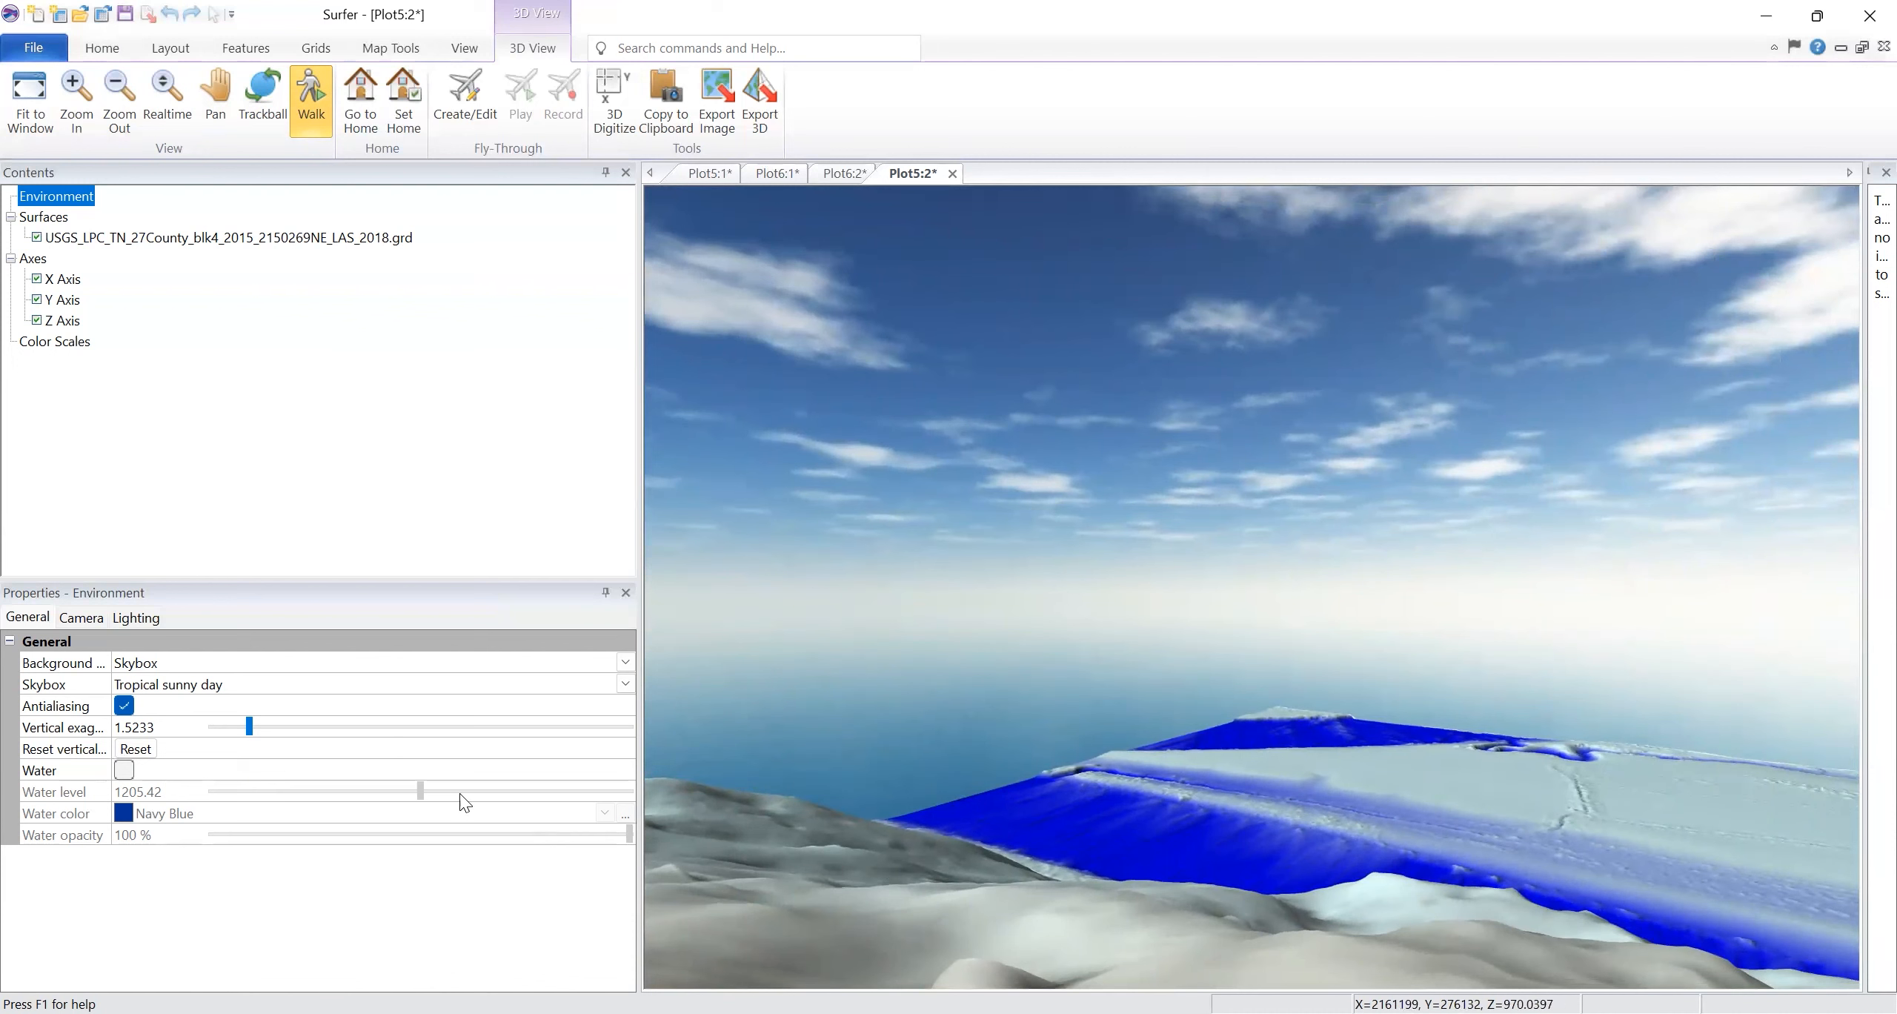
Set the 3D view's vertical exaggeration to 1
left_click(106, 733)
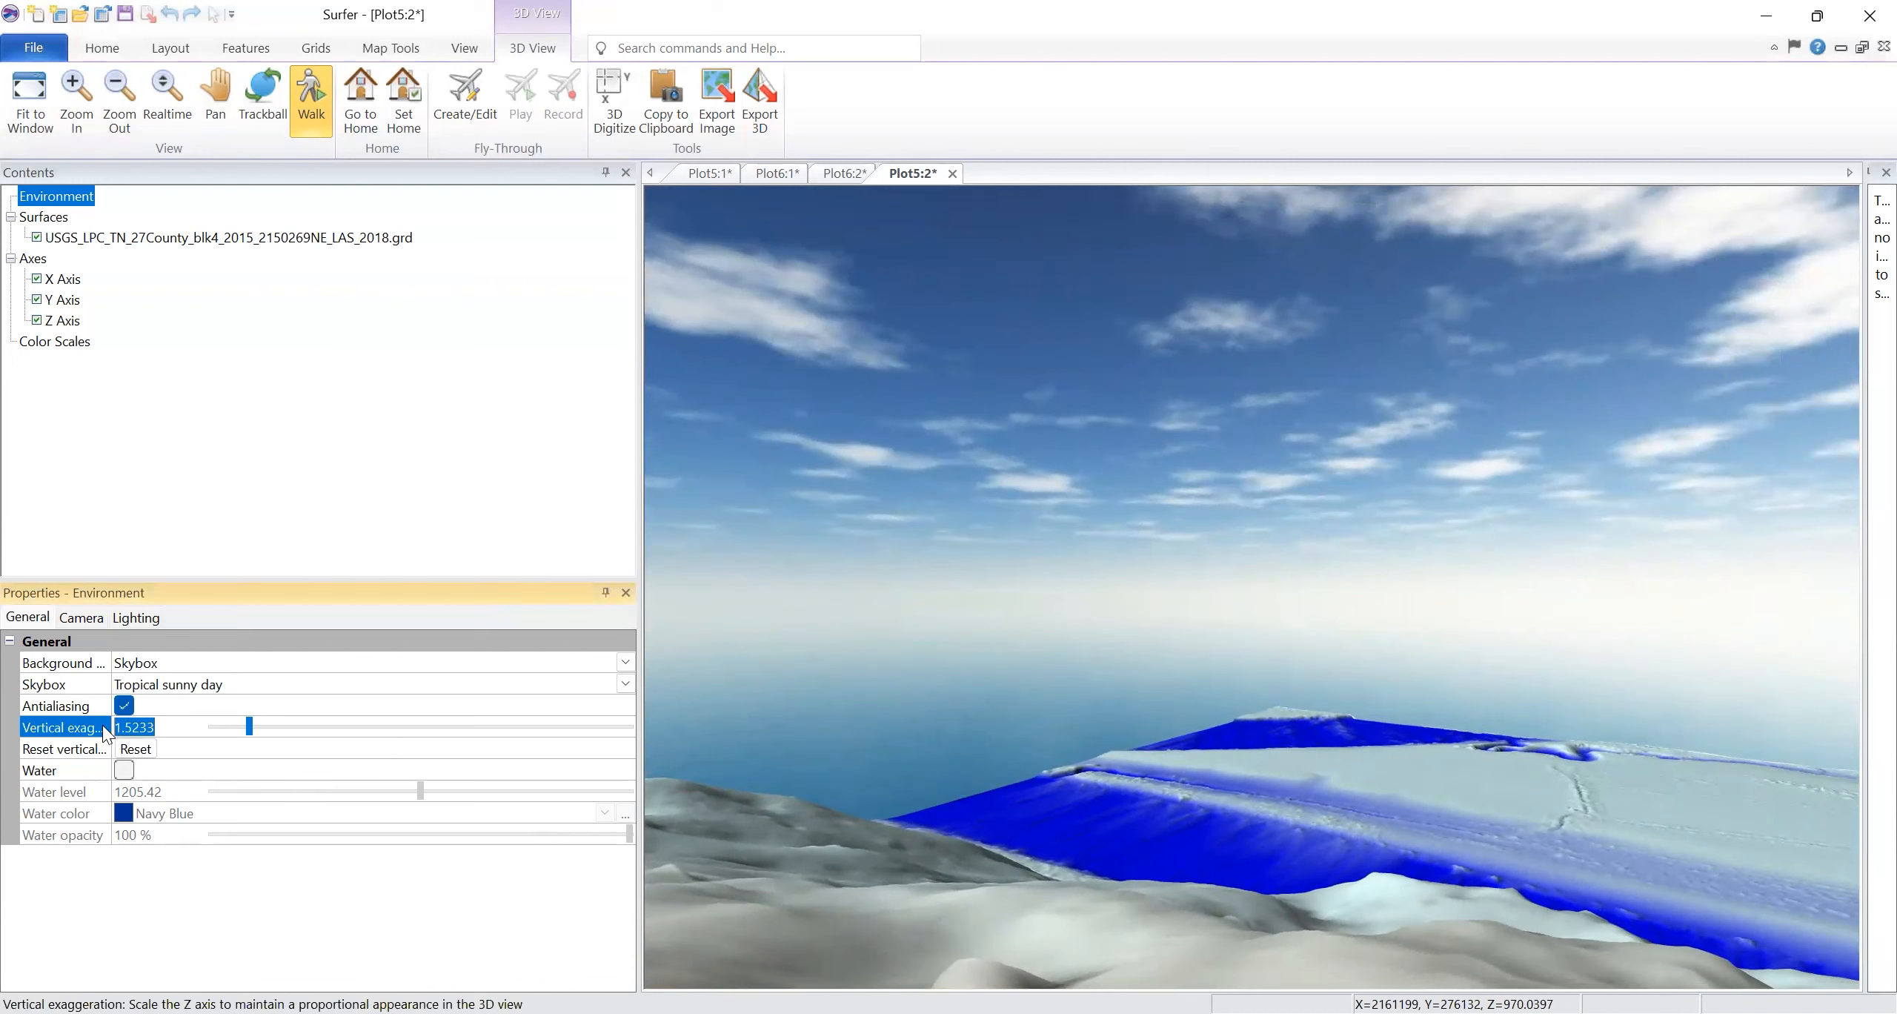
type("1")
key("Return")
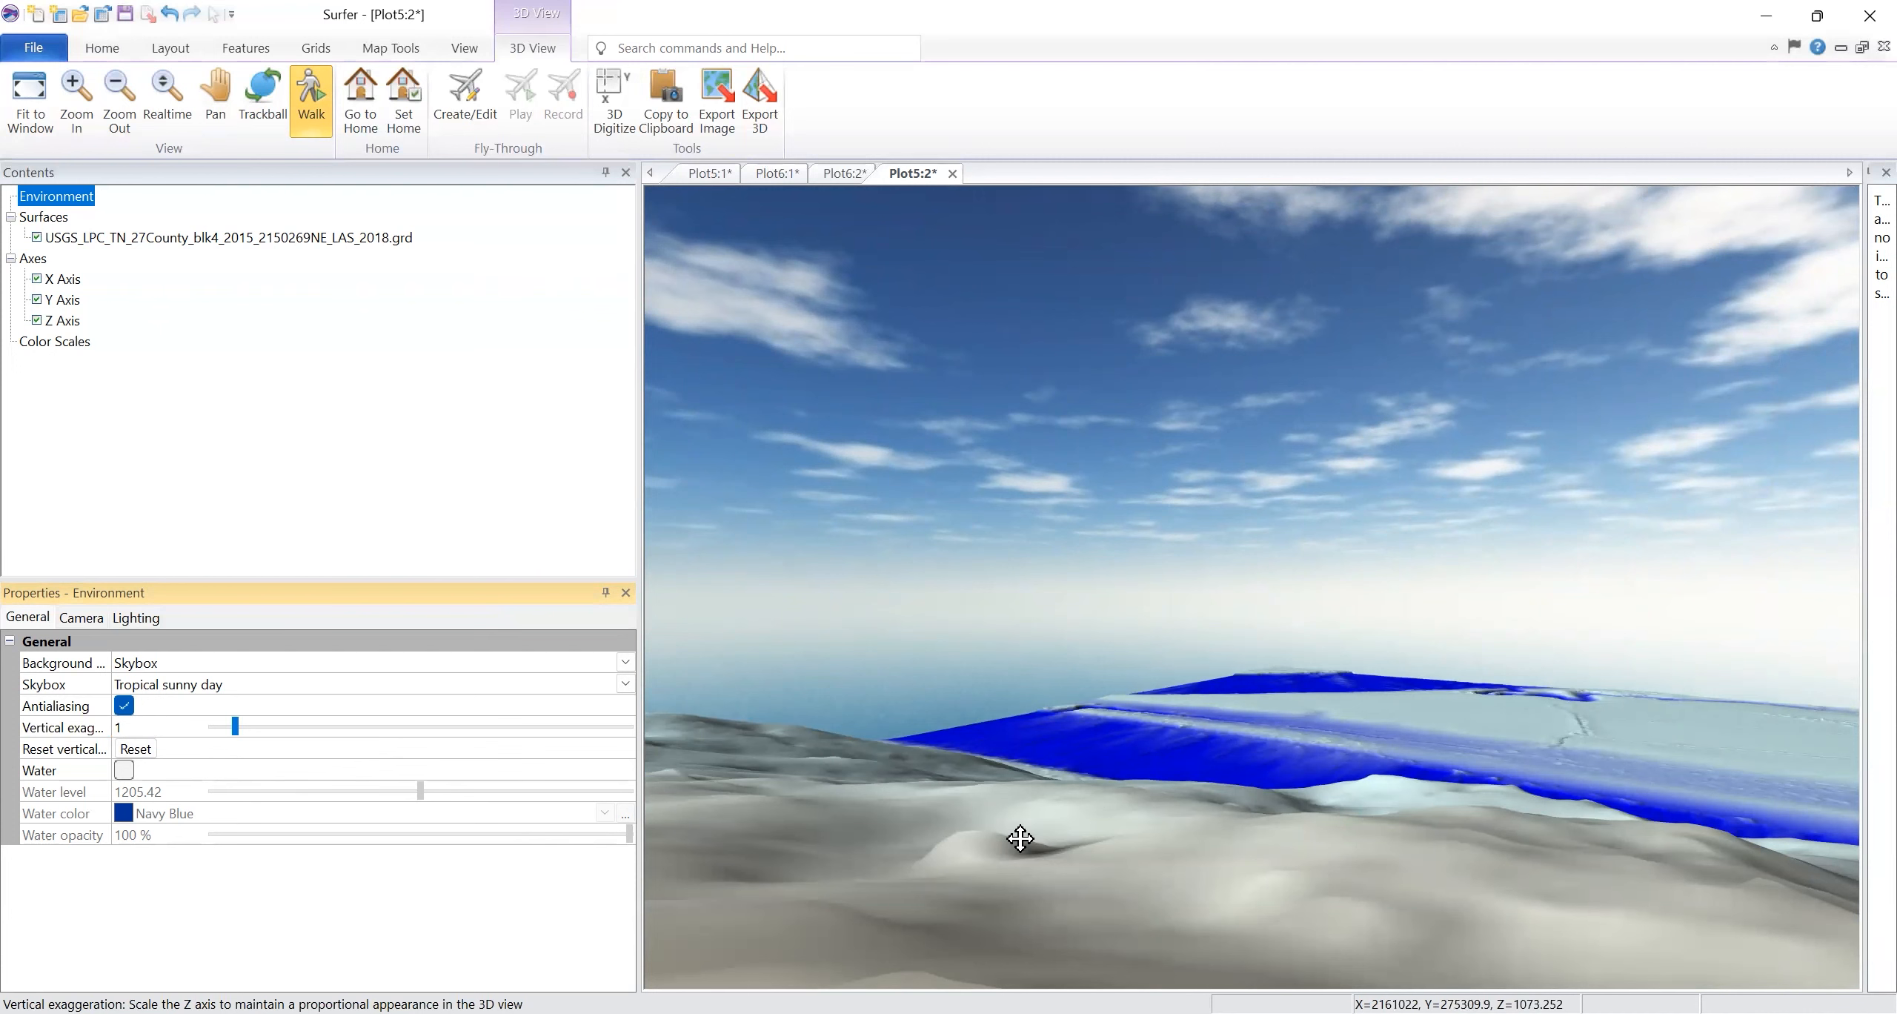
Walk down the hillside to the riverbank to examine the terrain at ground level
key("Up")
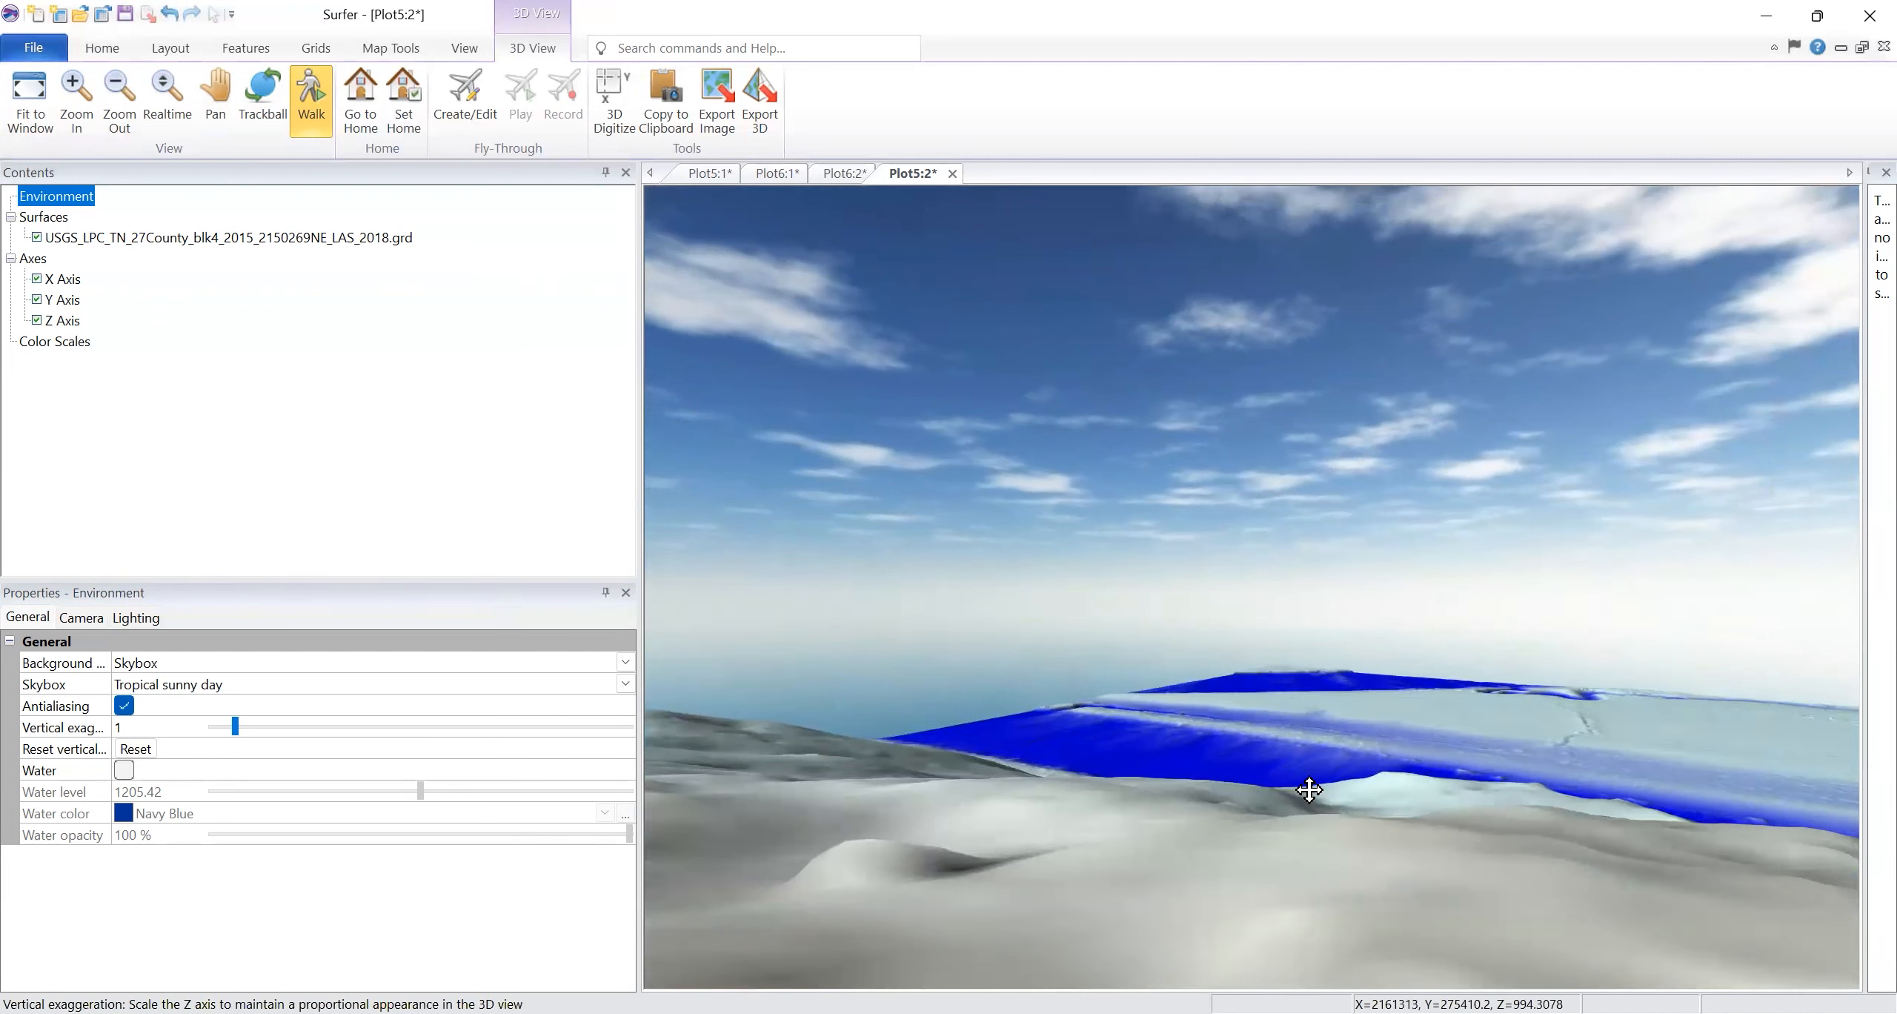
key("Right")
key("Up")
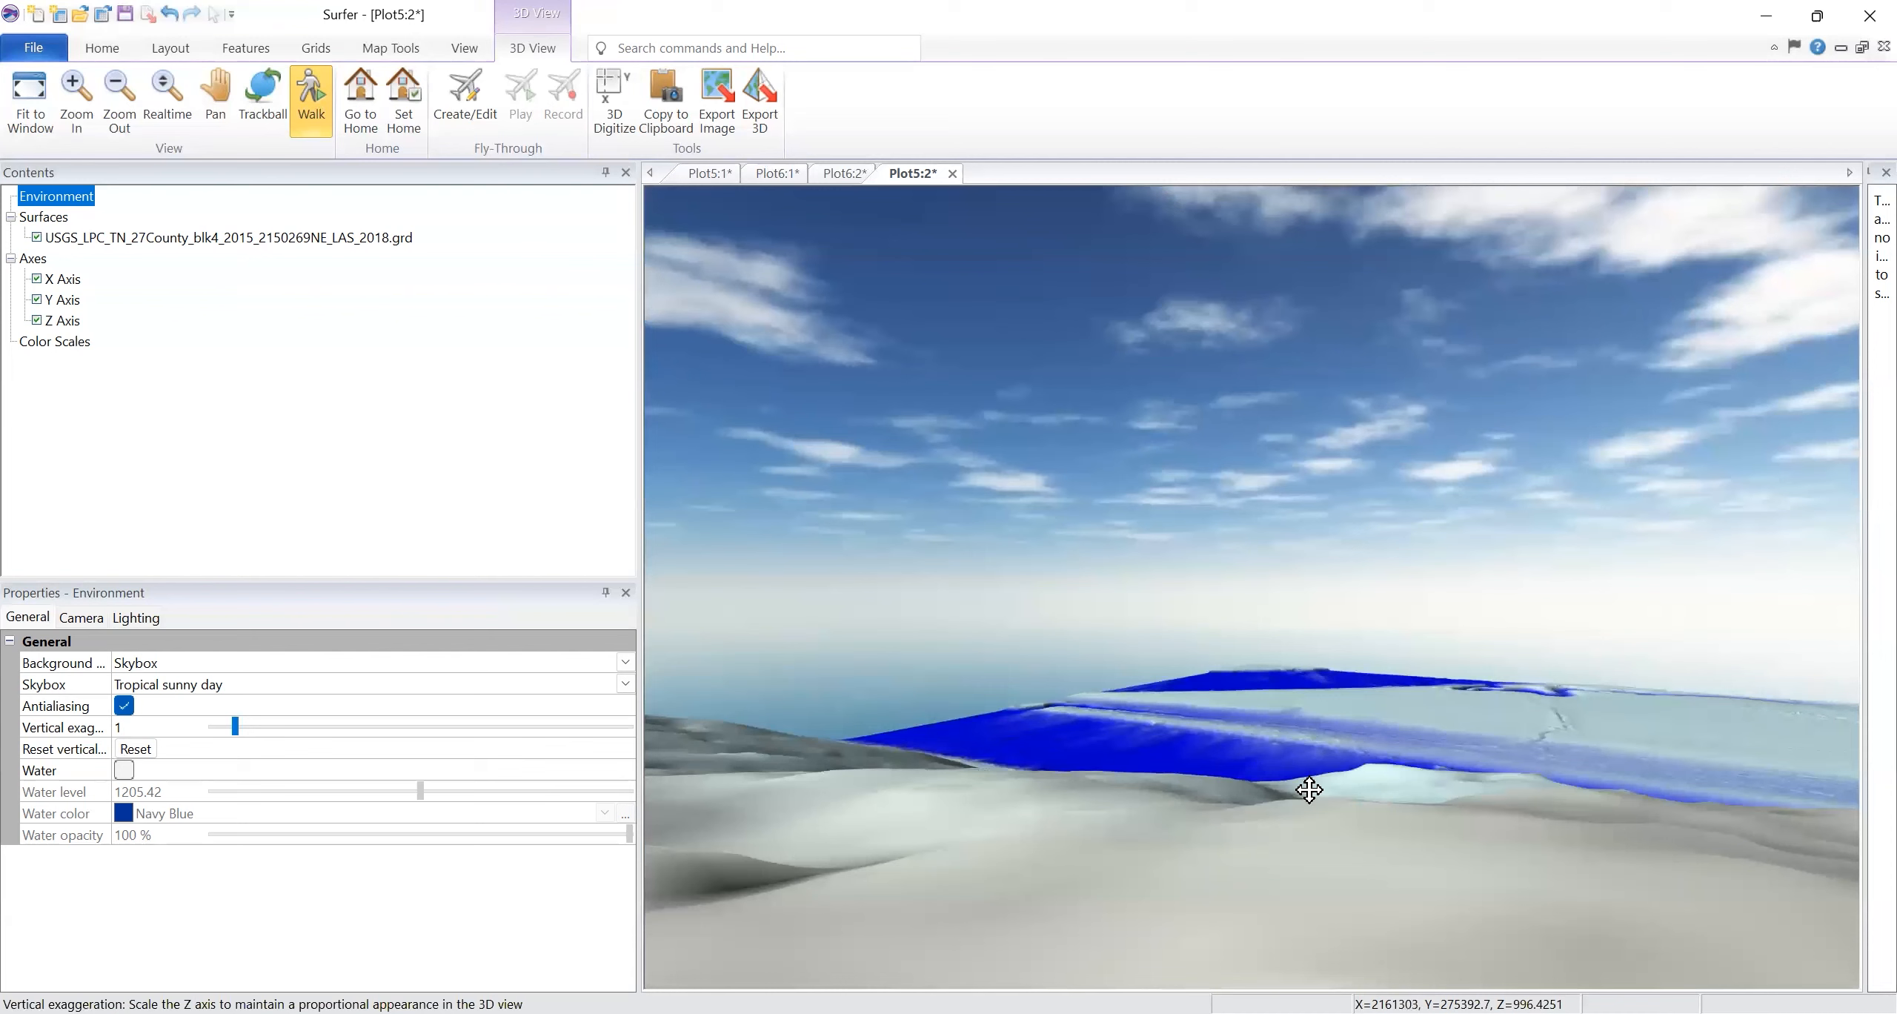
key("Up")
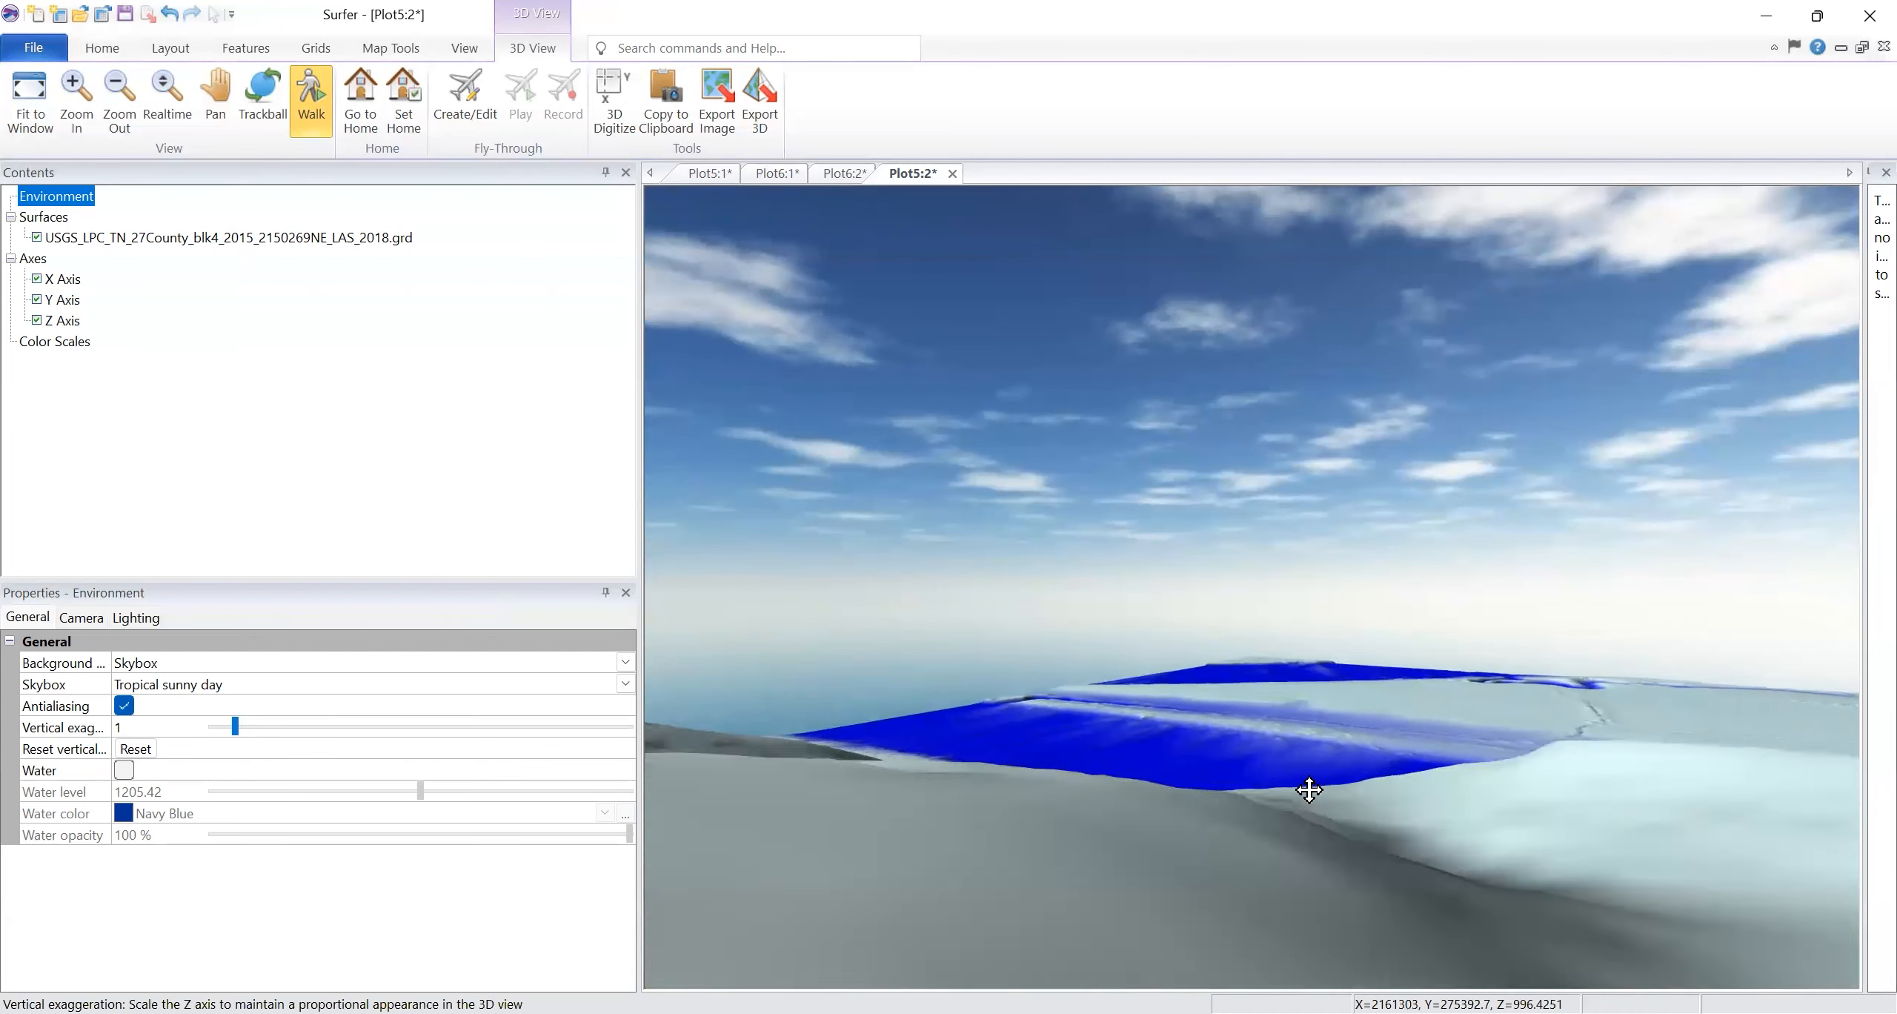
key("Up")
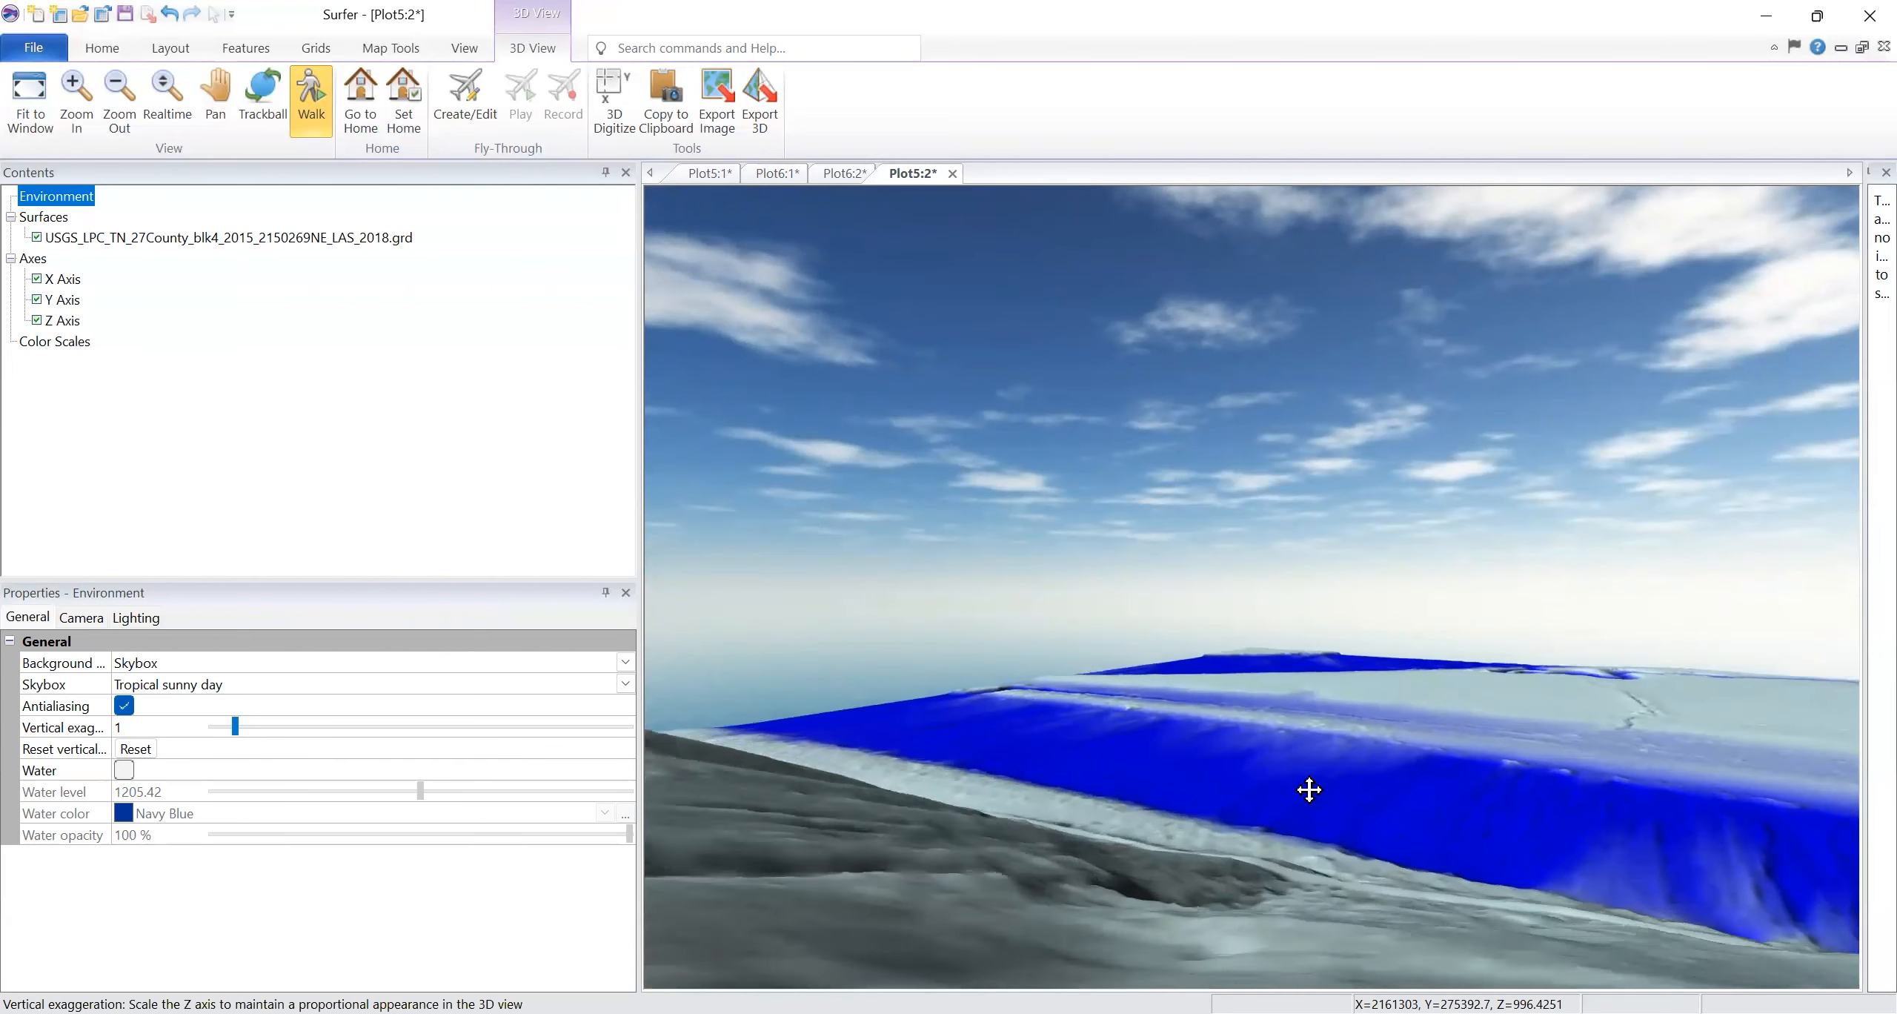
key("Up")
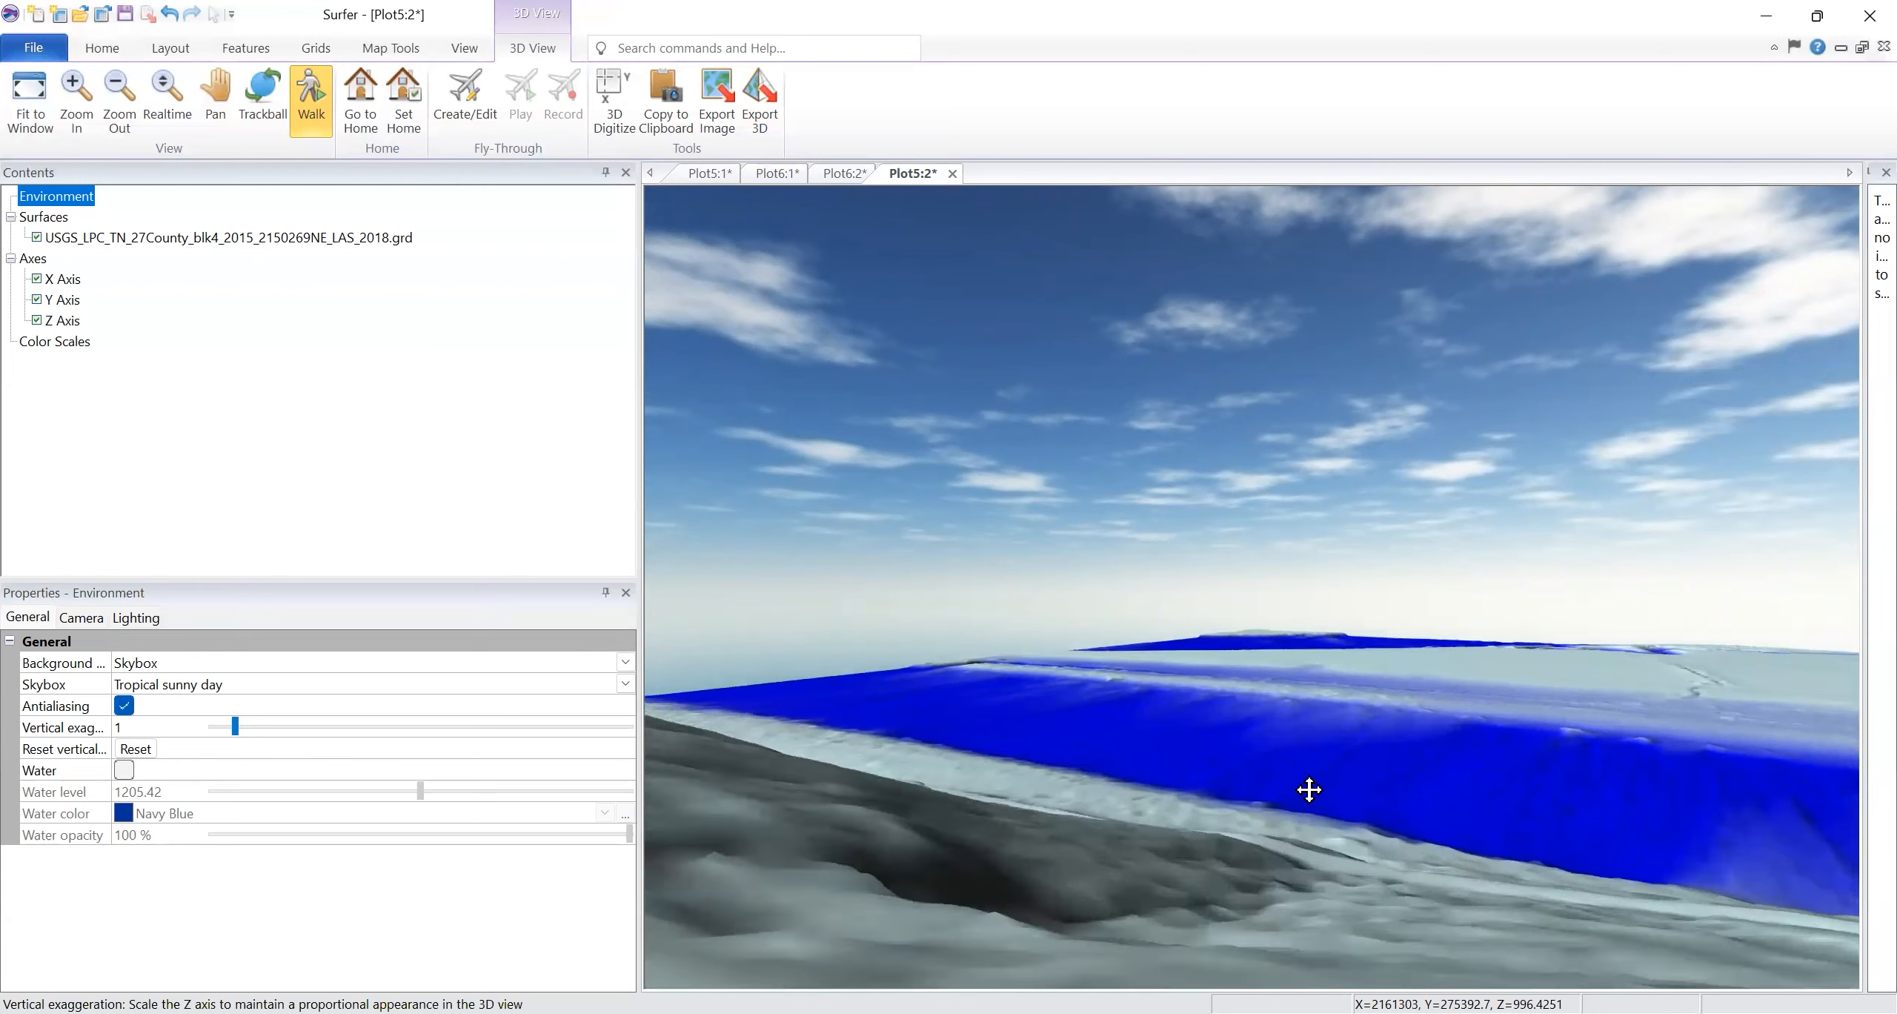
key("Up")
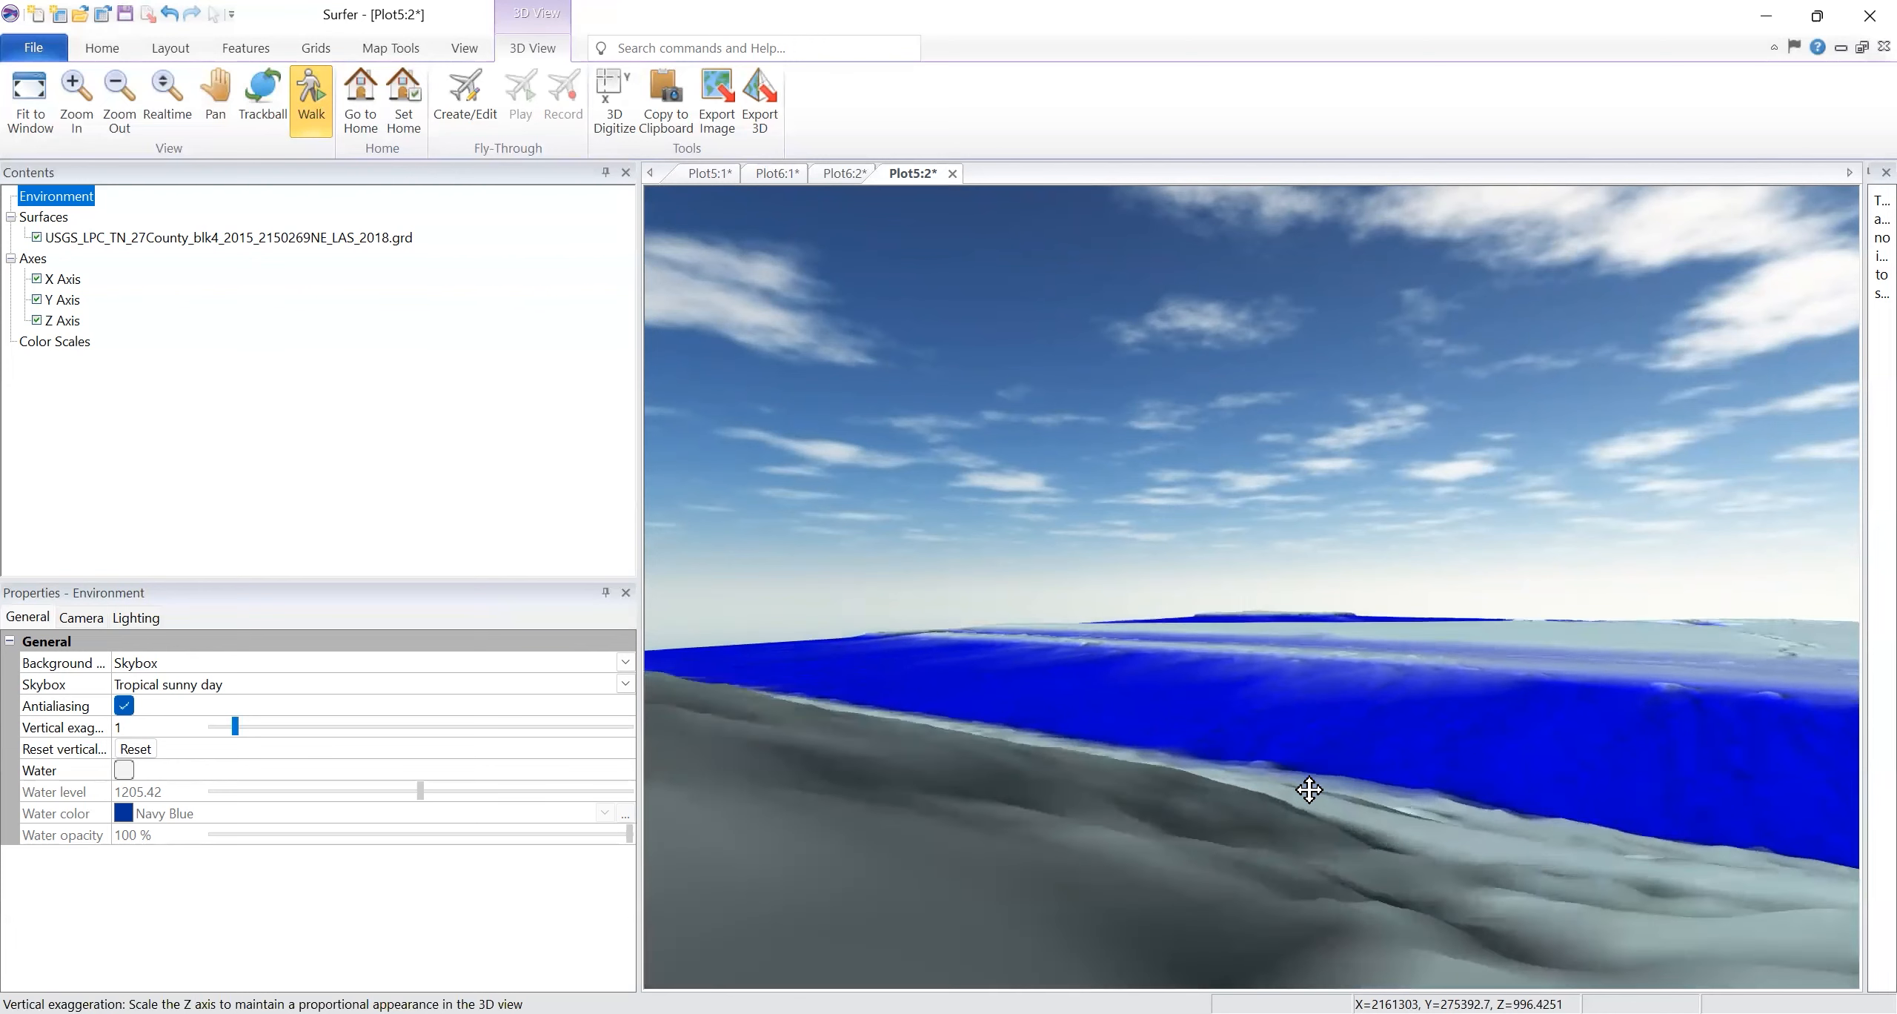
key("Up")
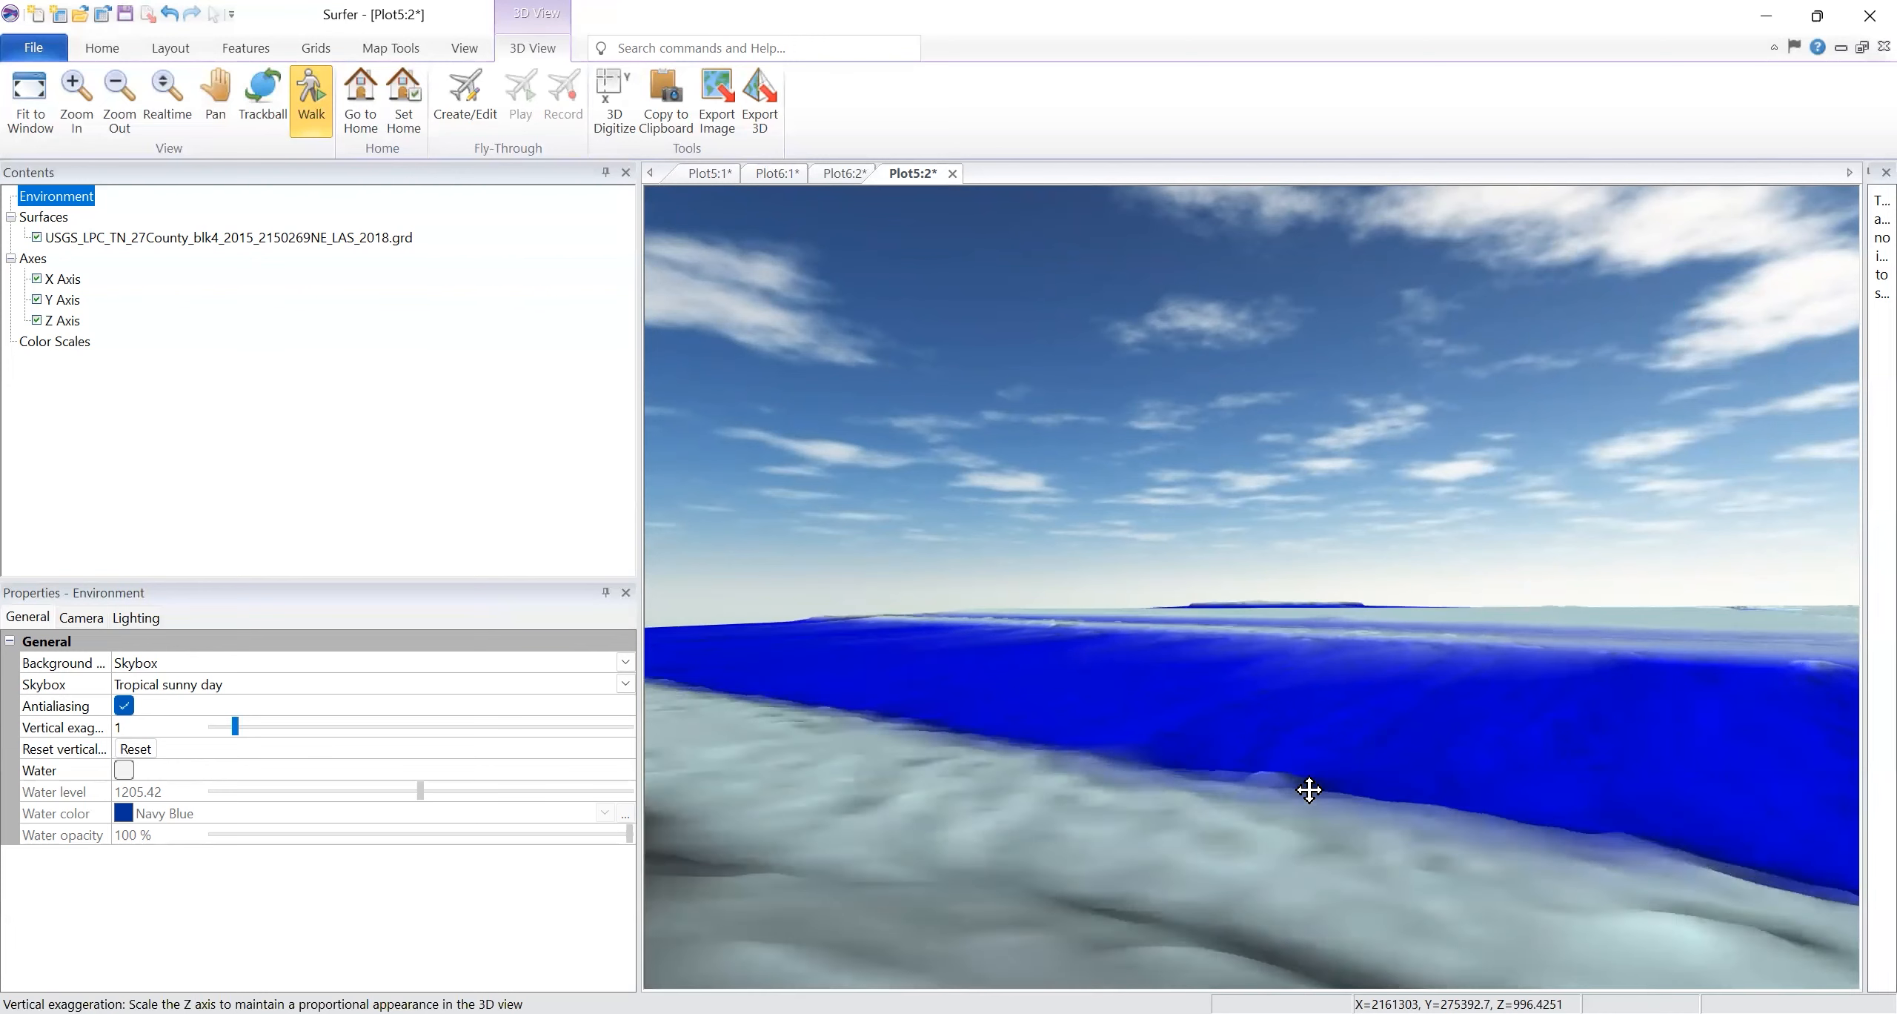
Turn left at the riverbank to look along the shore and back up the mountain slope
key("Left")
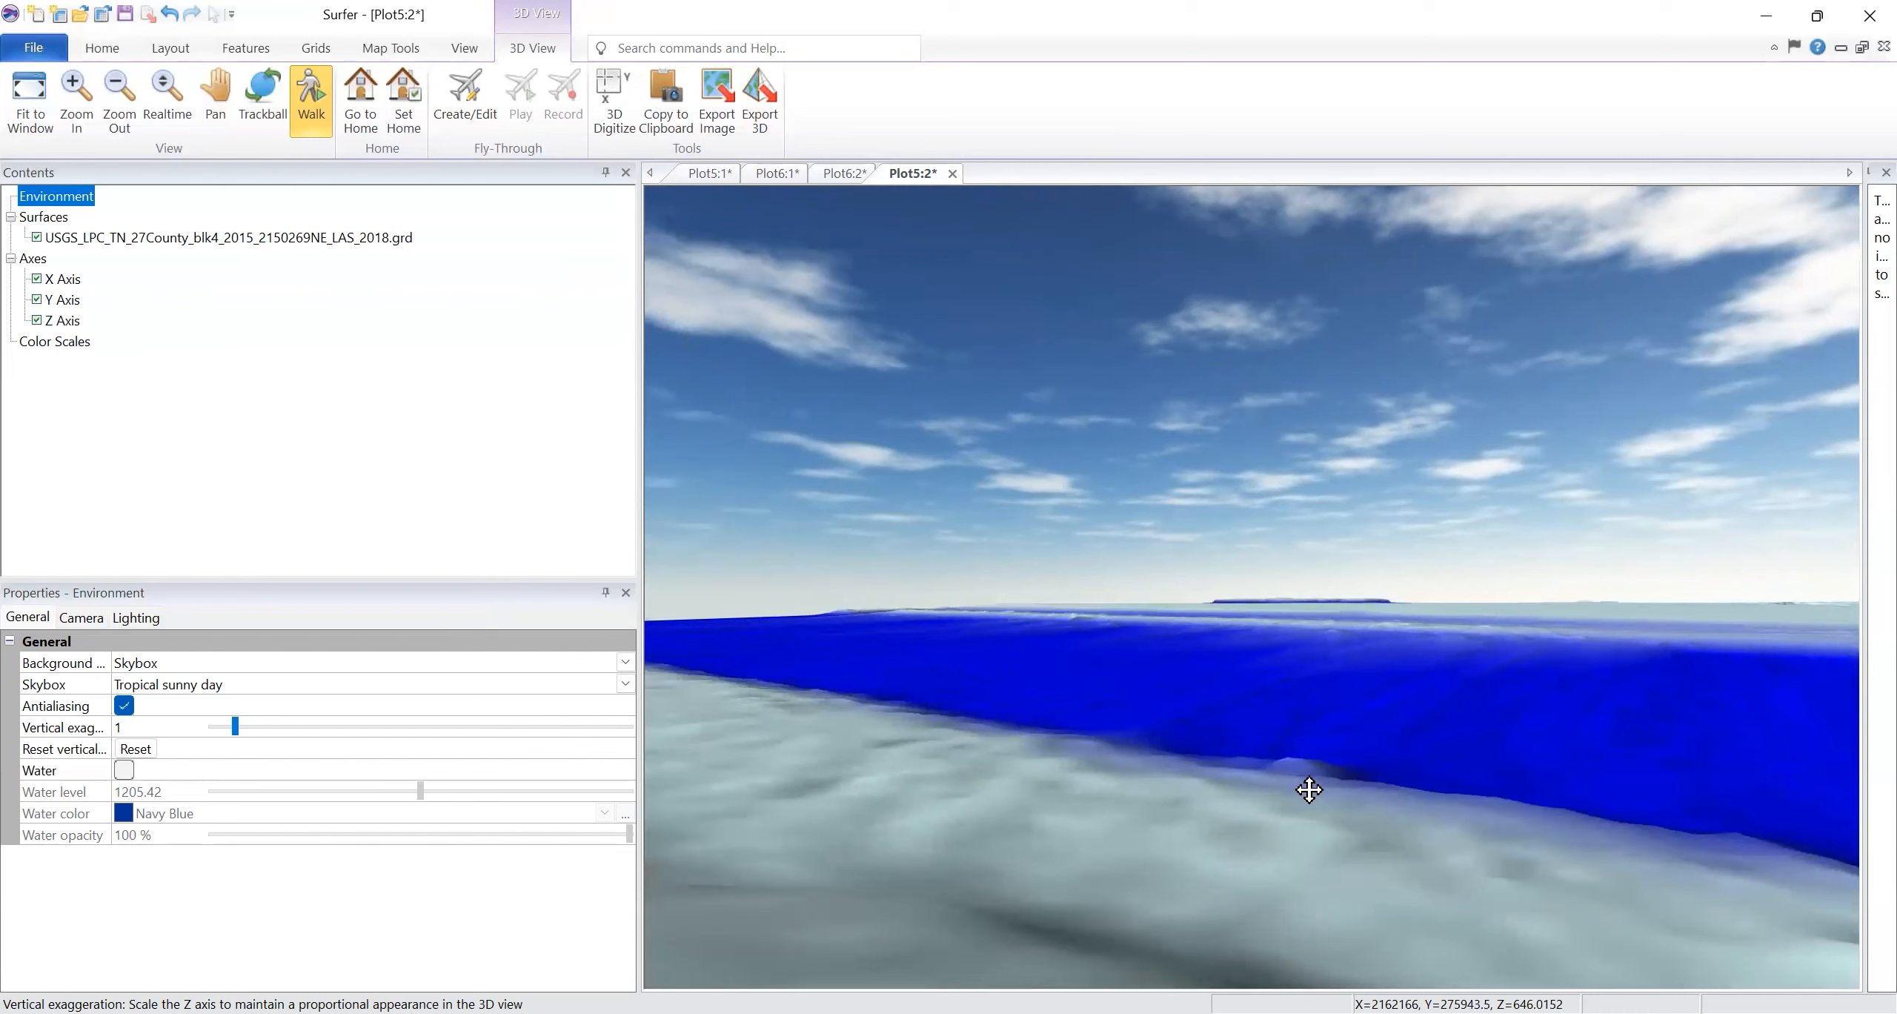
key("Left")
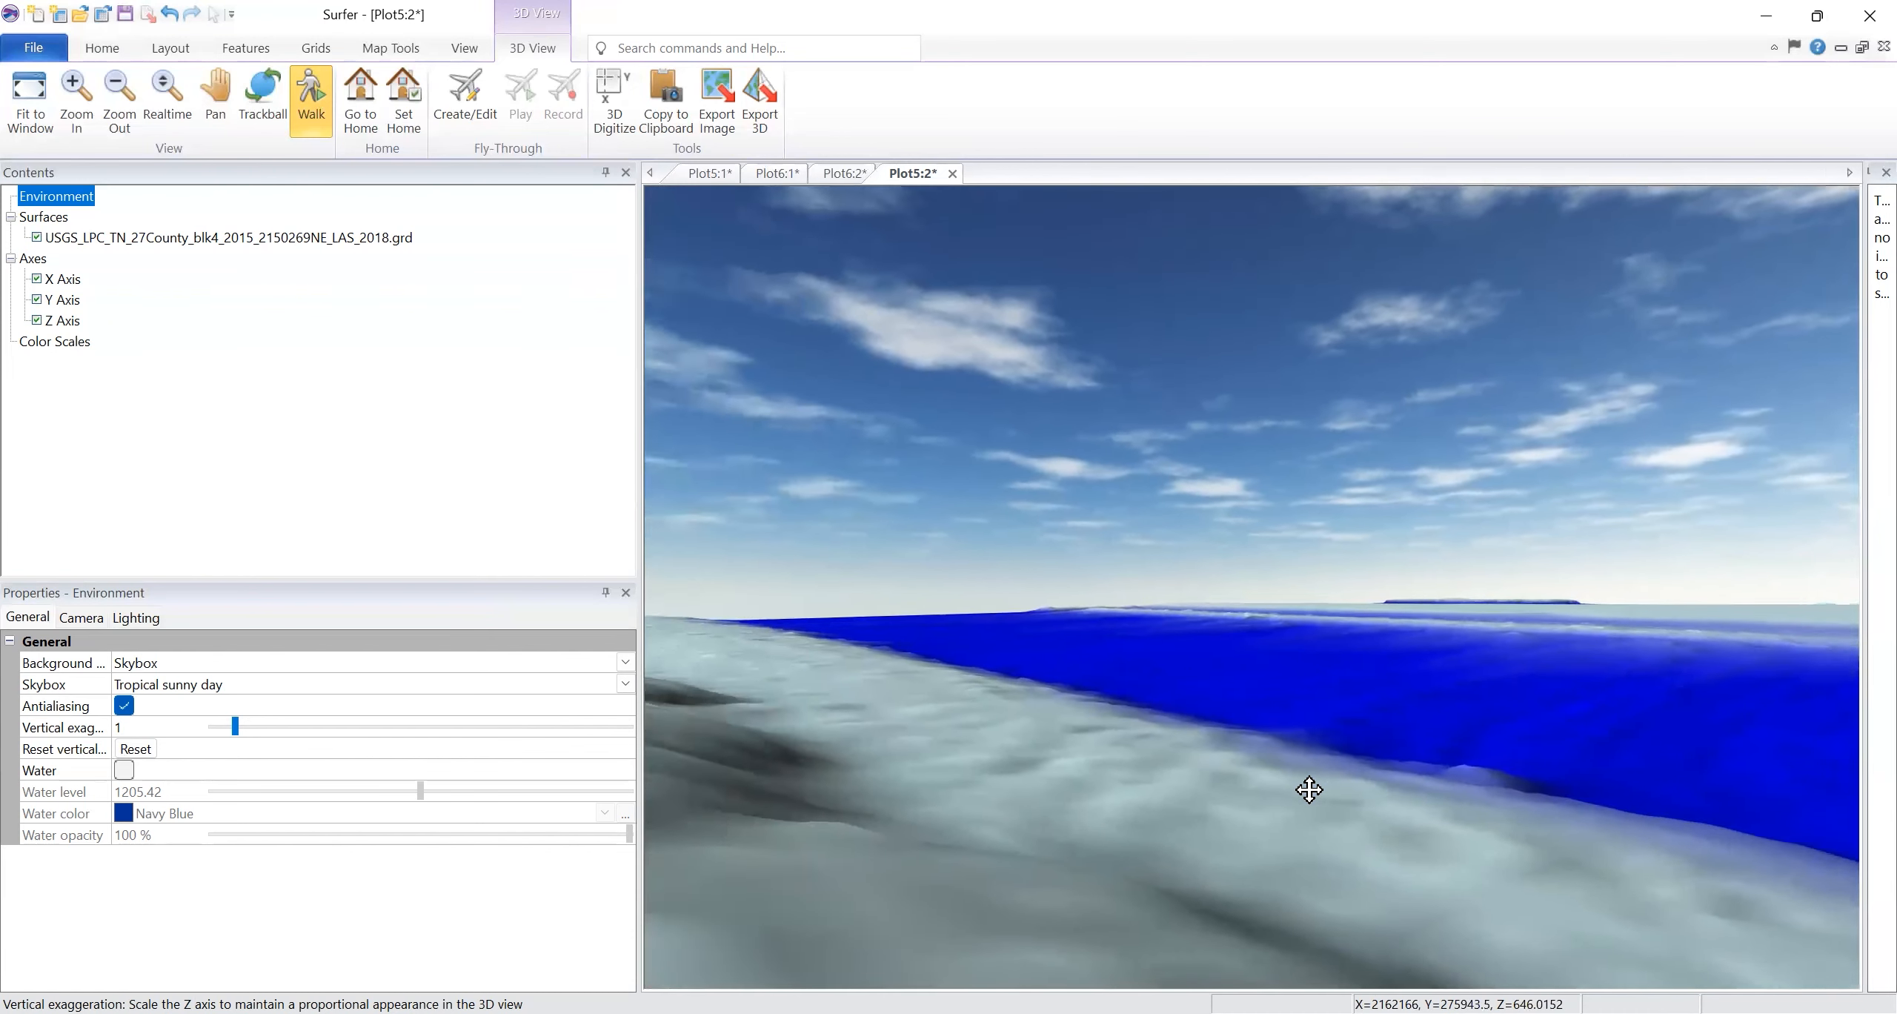
key("Left")
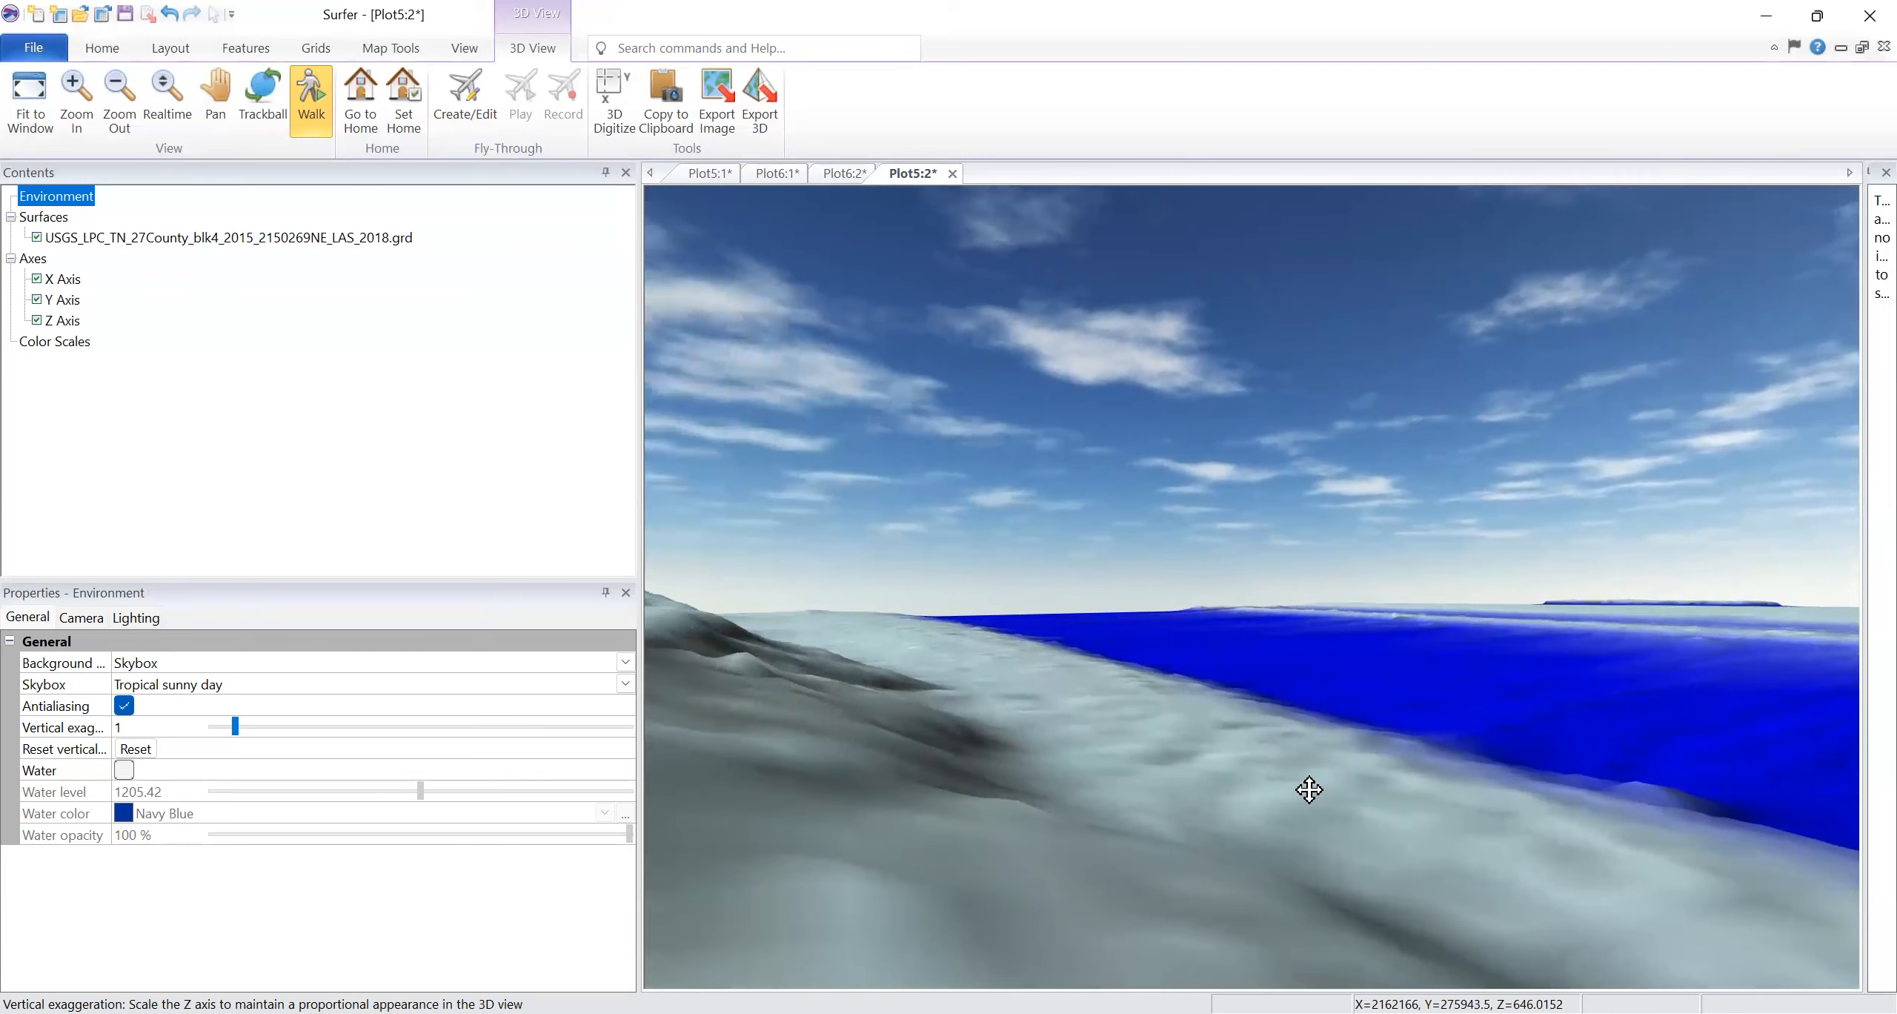
key("Left")
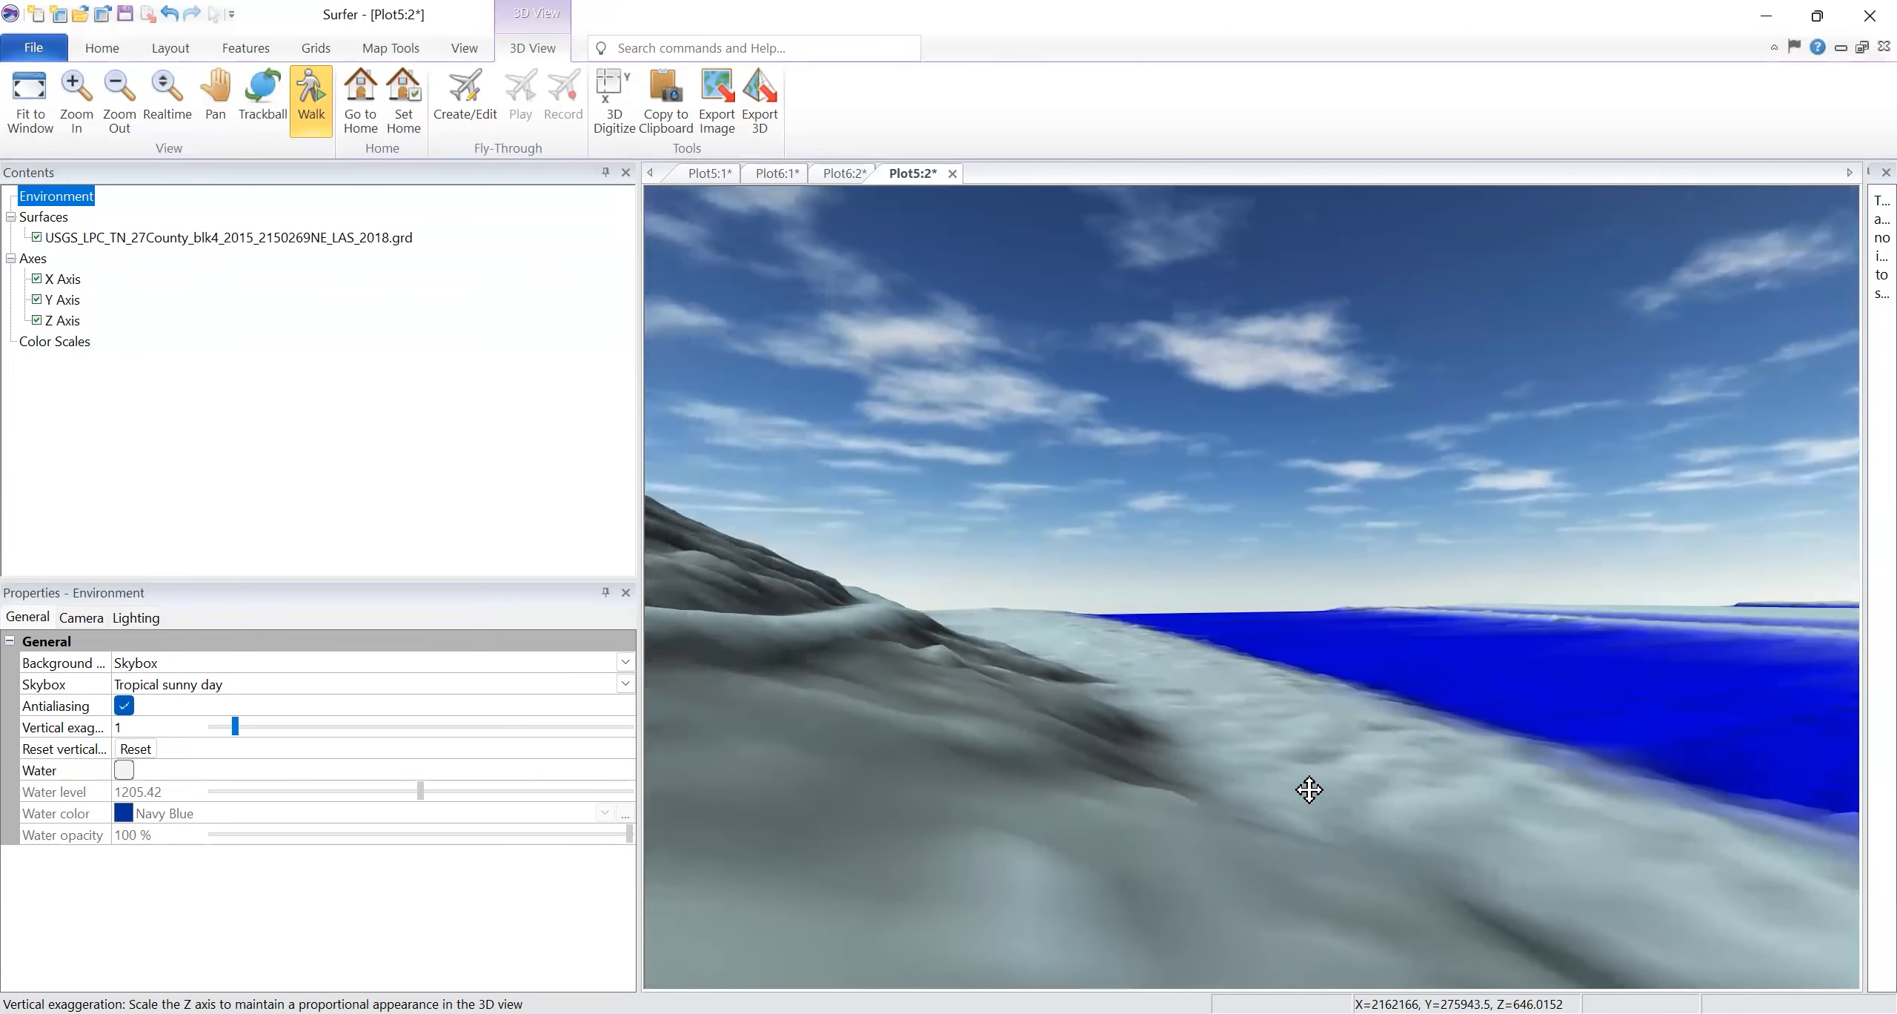
key("Left")
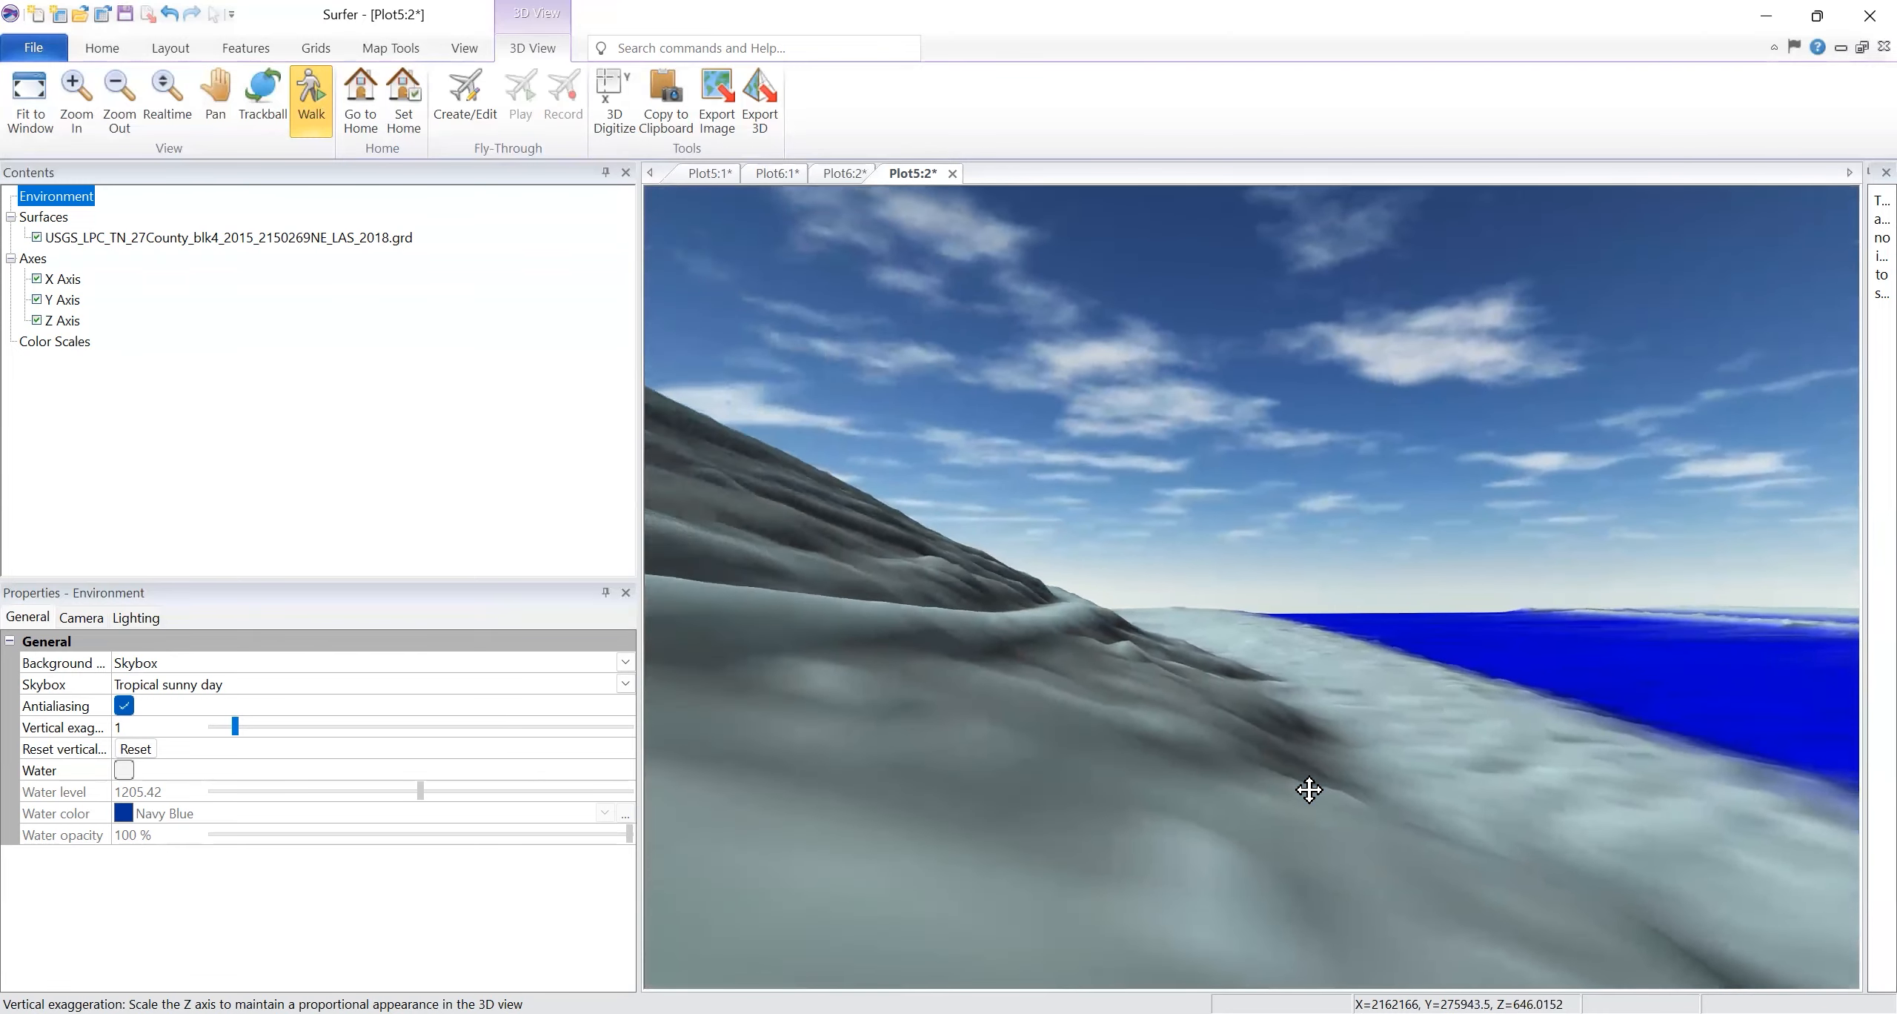
key("Left")
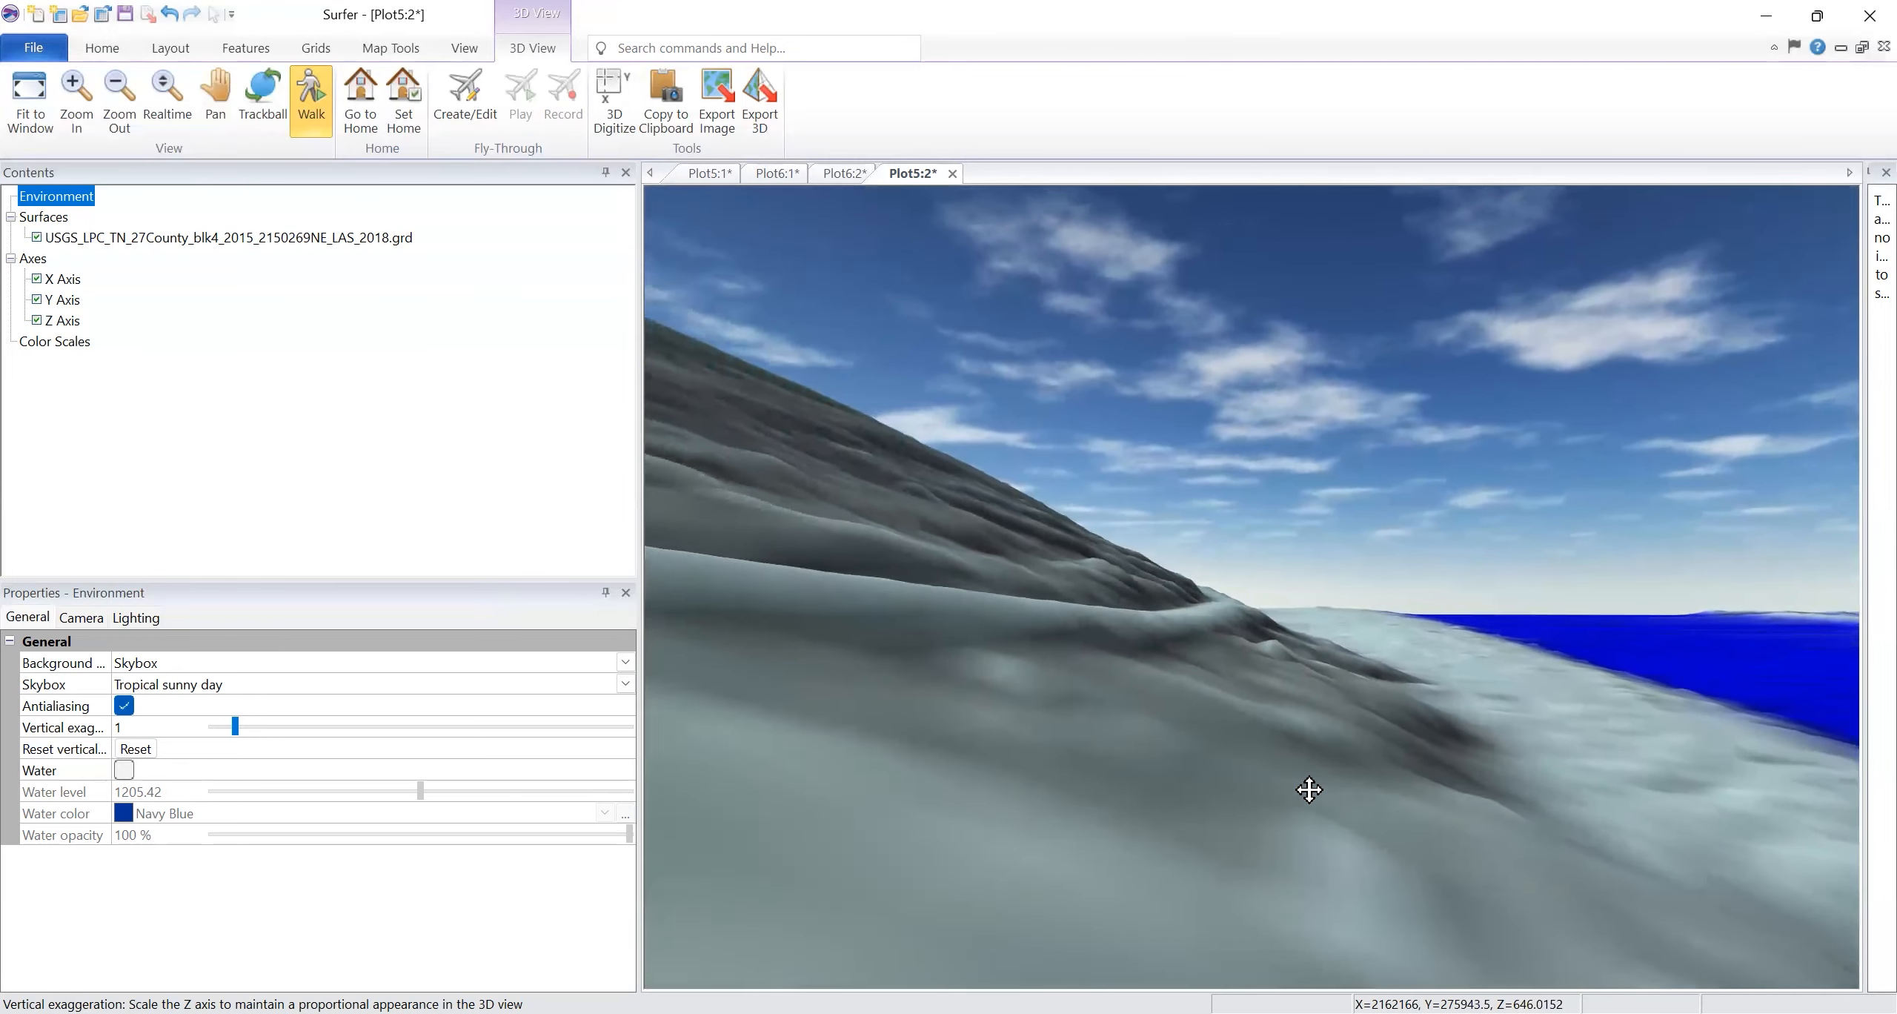
key("Left")
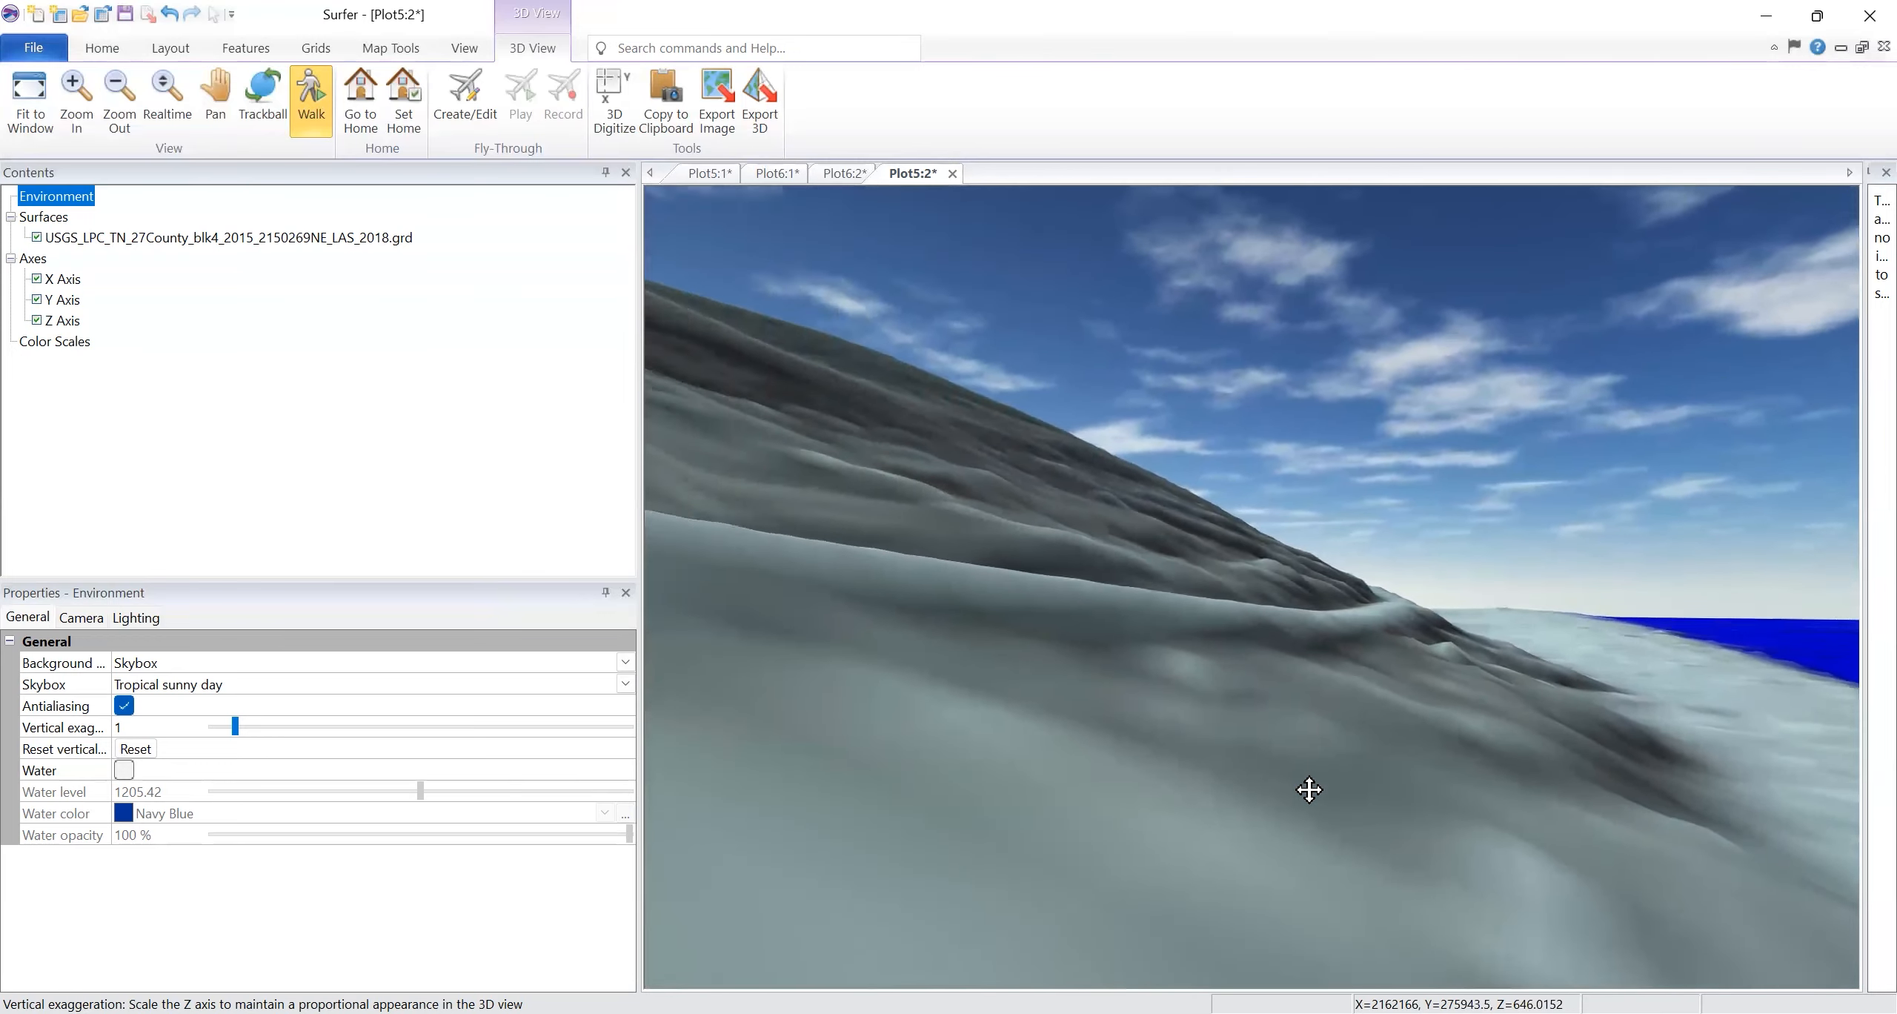
key("Left")
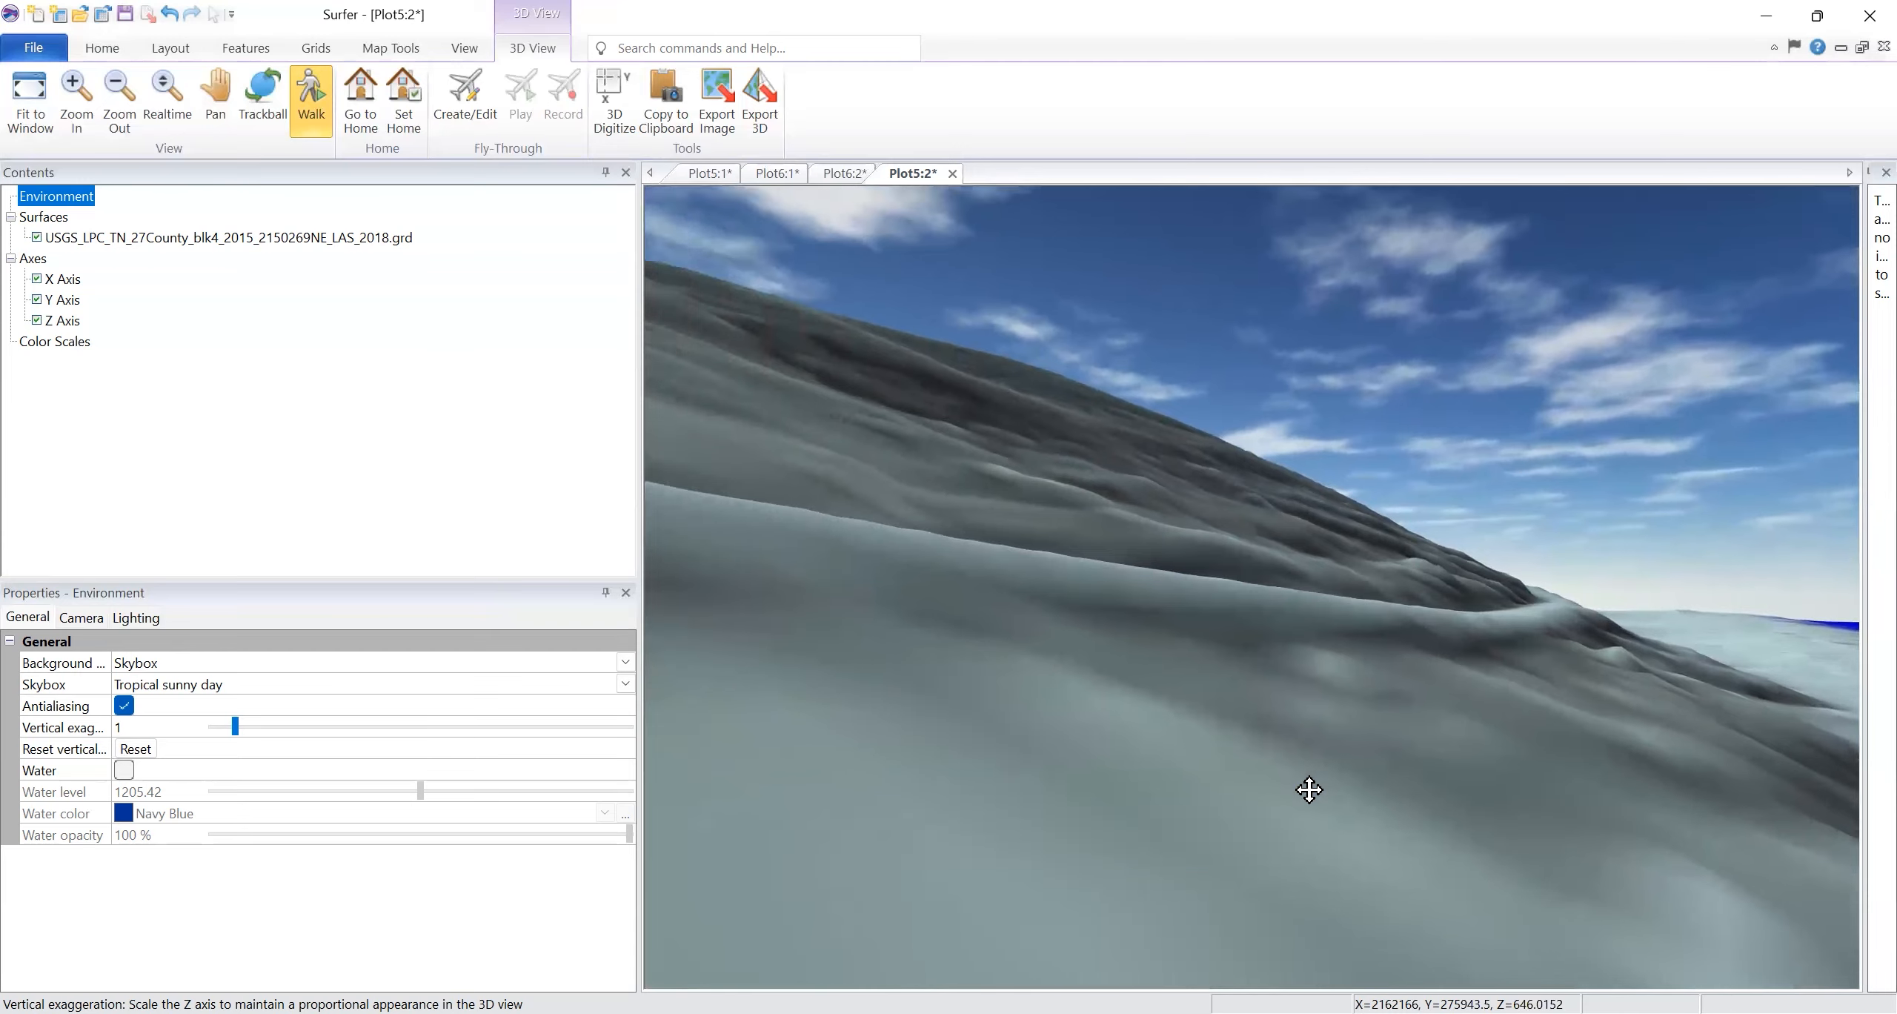
key("Left")
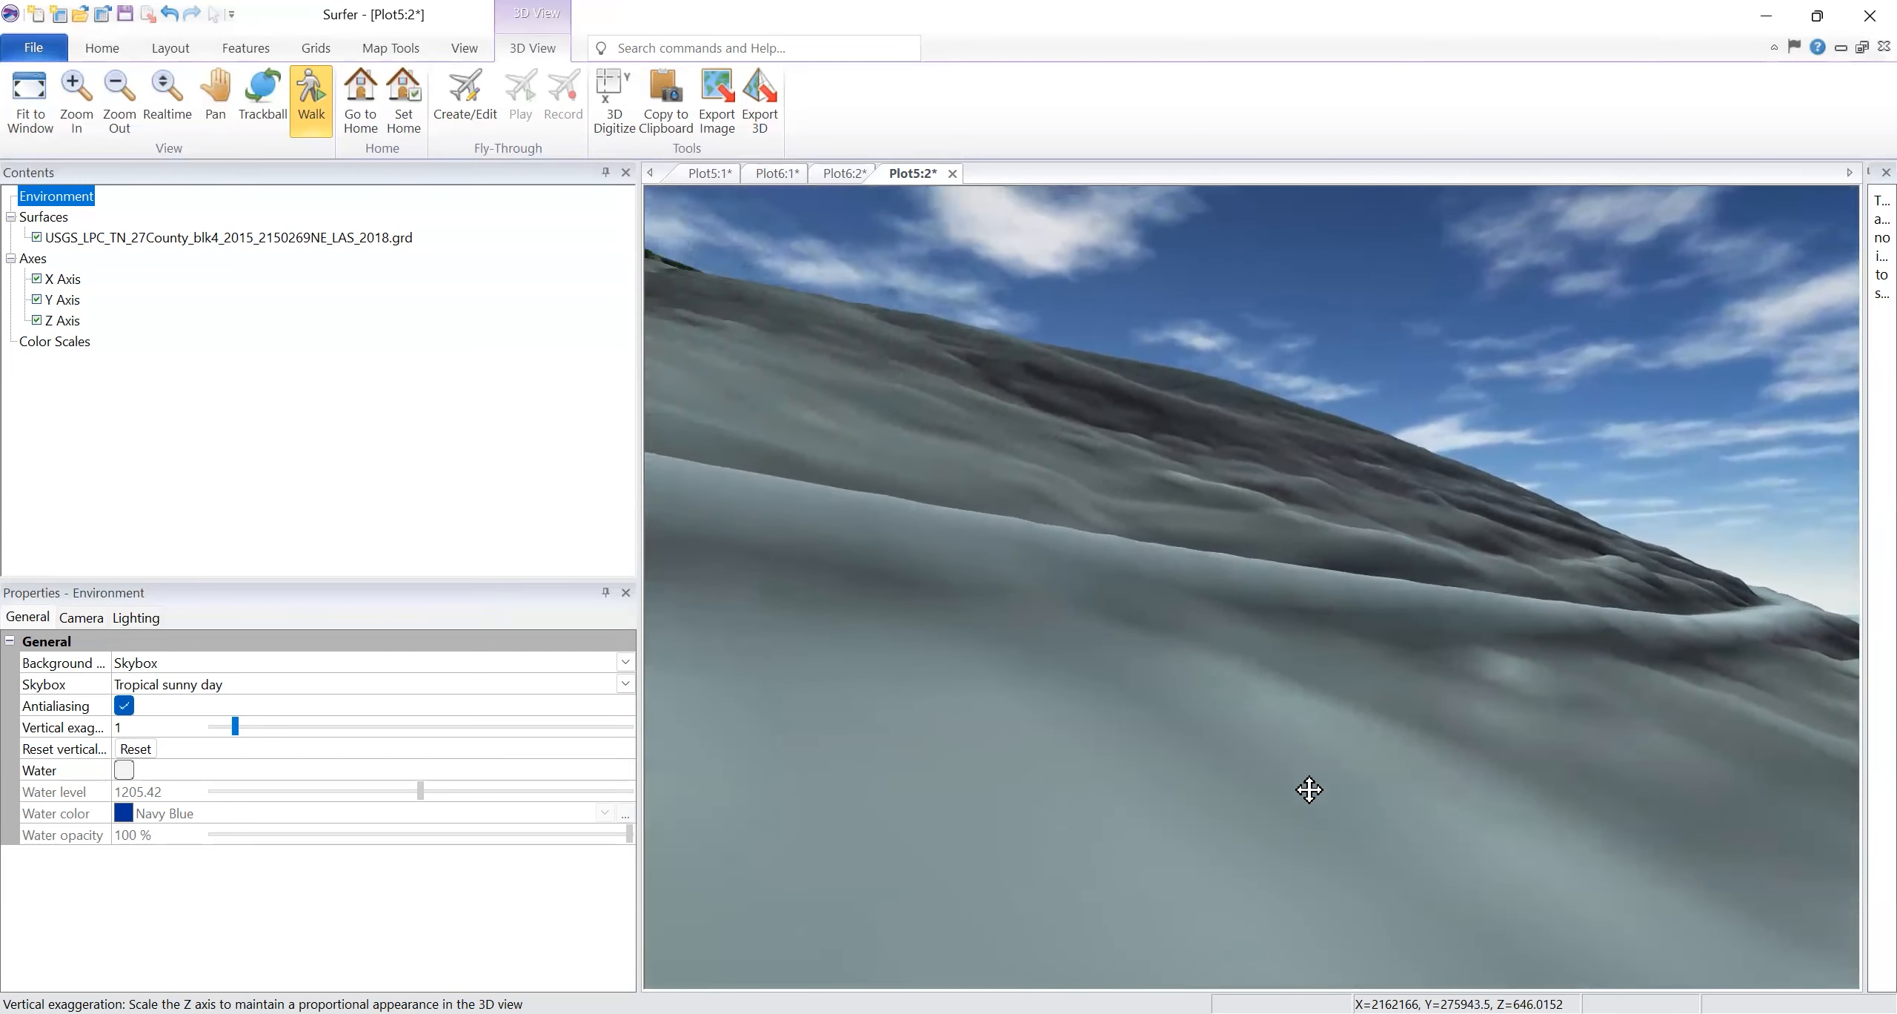
key("Left")
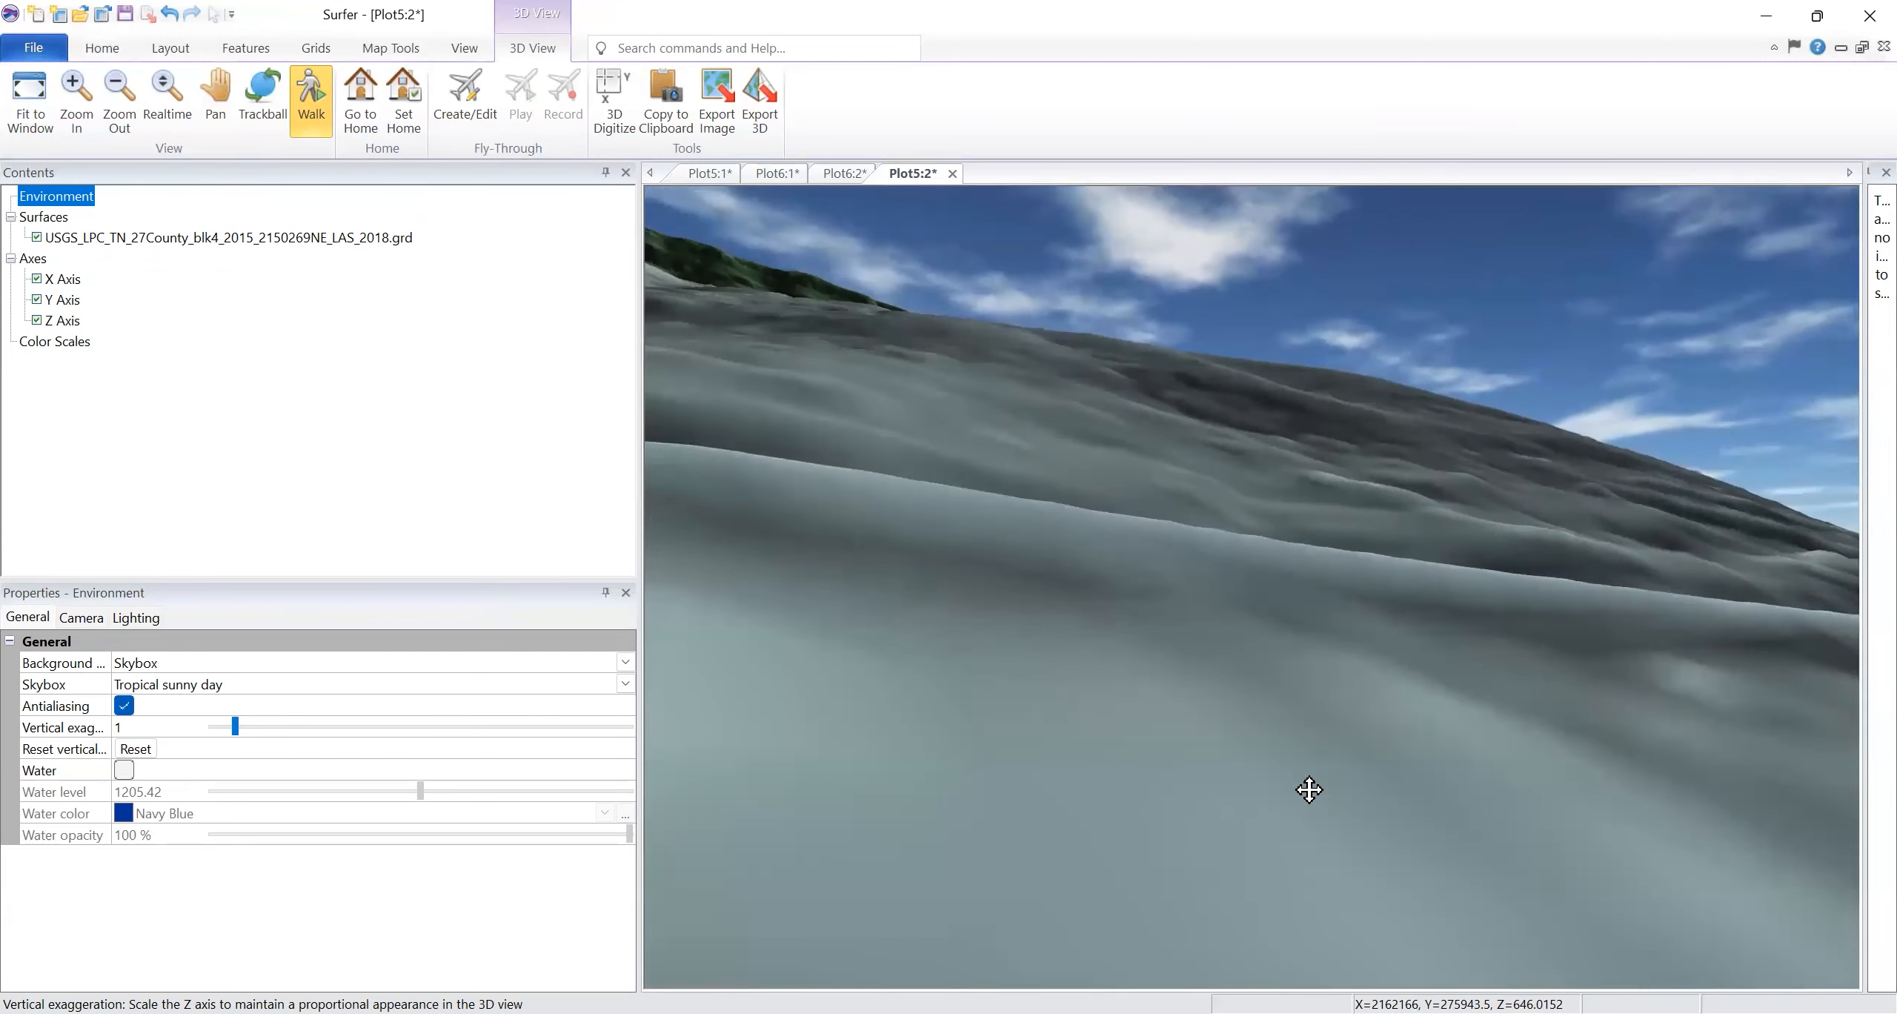